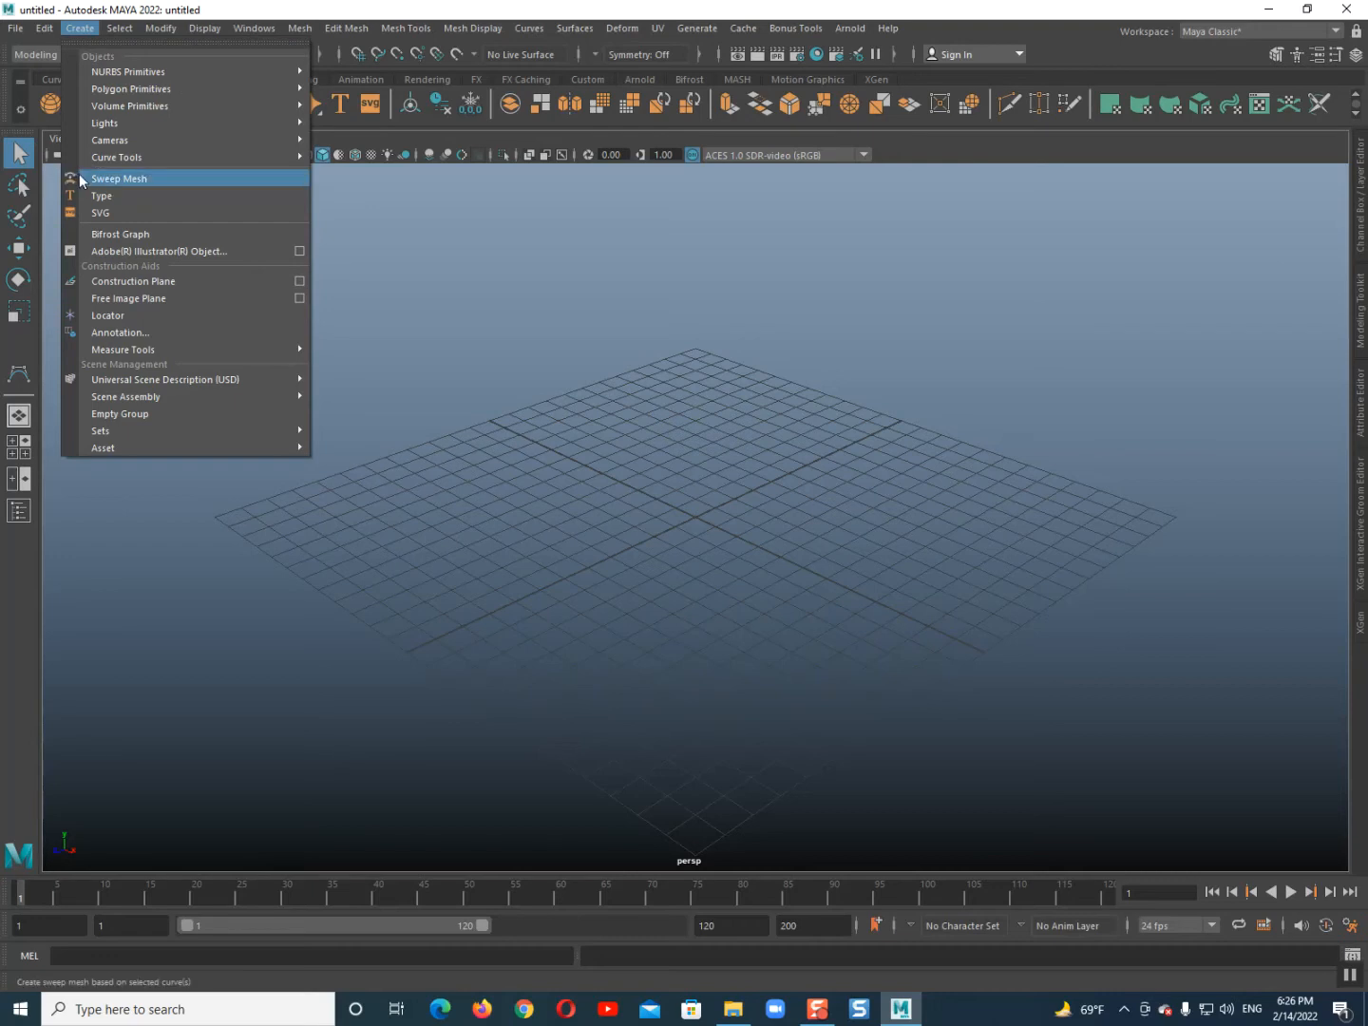
Switch the viewport from perspective to the front view.
{"action": "left_click", "coordinate": [476, 258]}
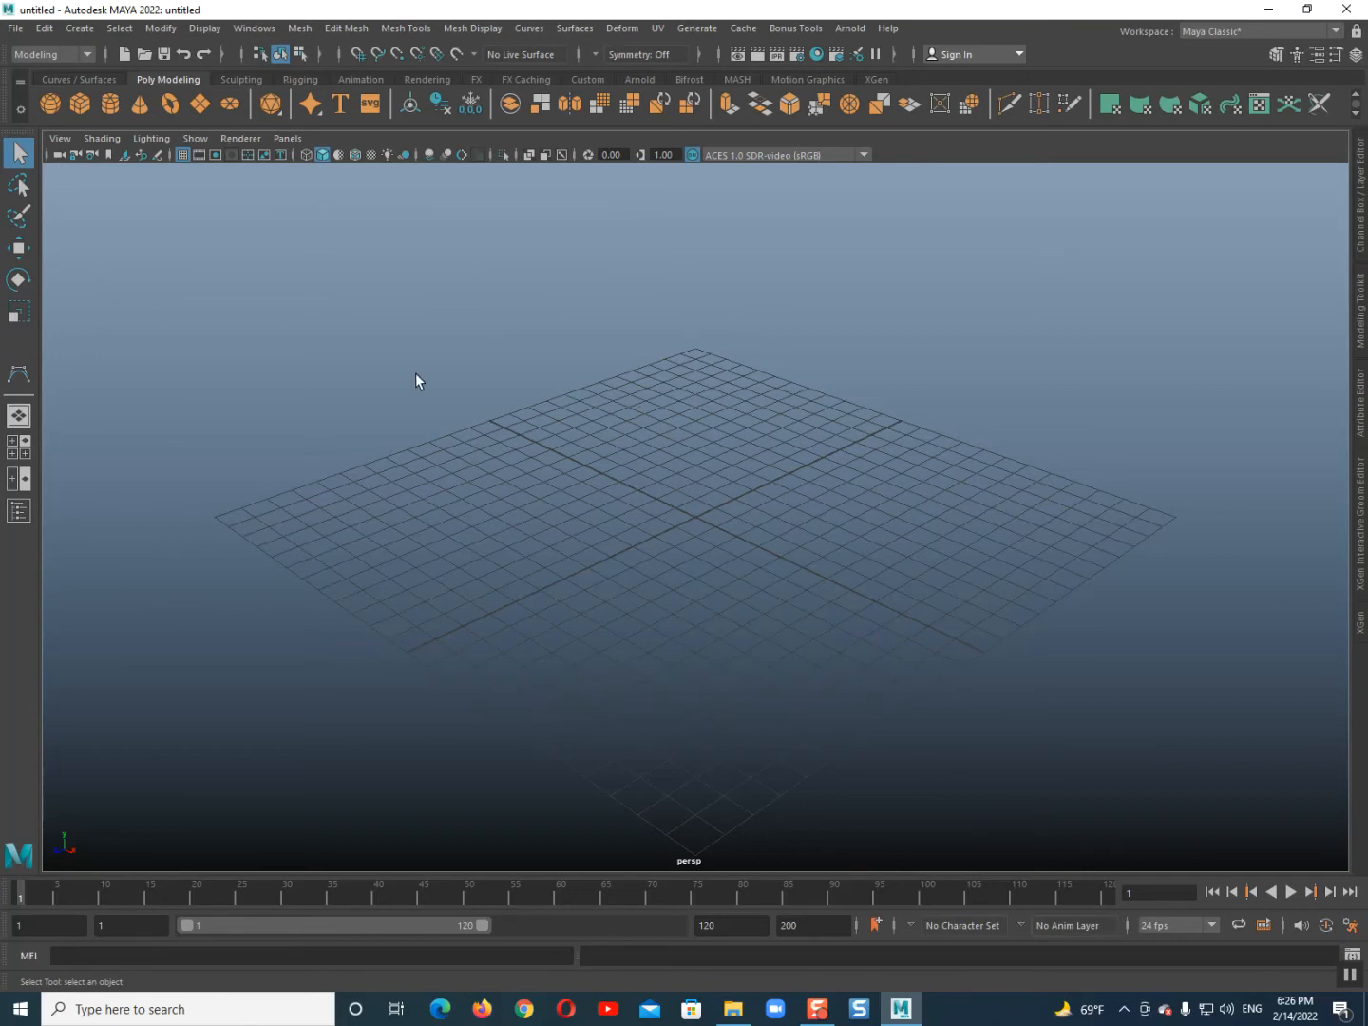
{"action": "key", "text": "space"}
{"action": "left_click_drag", "start_coordinate": [689, 468], "coordinate": [694, 498]}
{"action": "scroll", "coordinate": [694, 496], "scroll_direction": "down", "scroll_amount": 2}
{"action": "middle_click_drag", "start_coordinate": [693, 496], "coordinate": [649, 683], "text": "alt"}
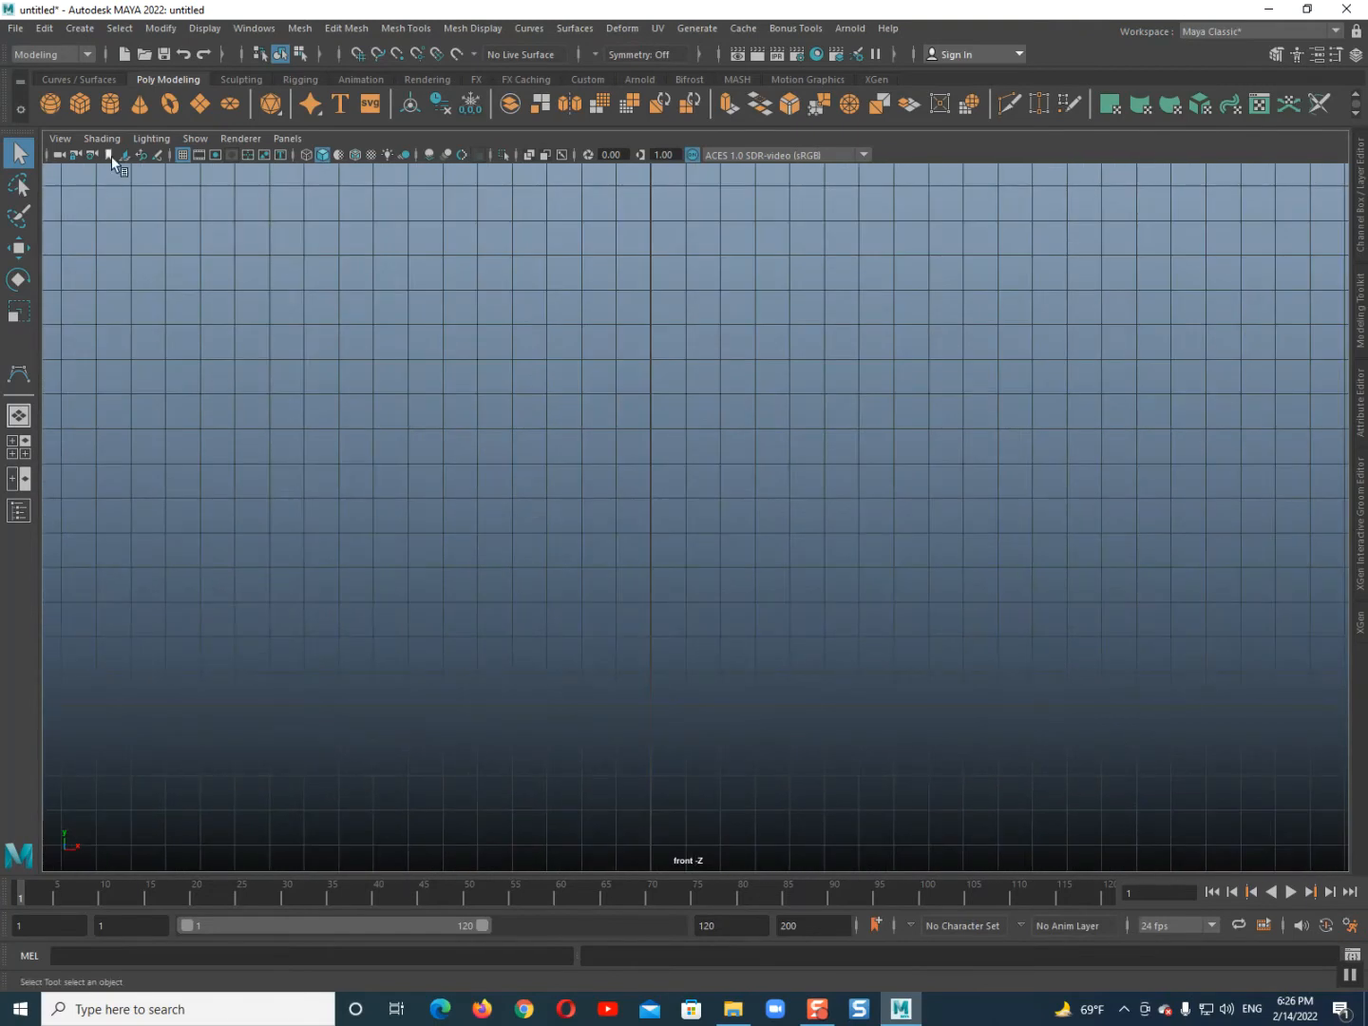
Draw a 13-point CV curve on the grid that rises to a hump near the vertical axis and descends to the right.
{"action": "left_click", "coordinate": [80, 28]}
{"action": "mouse_move", "coordinate": [121, 157]}
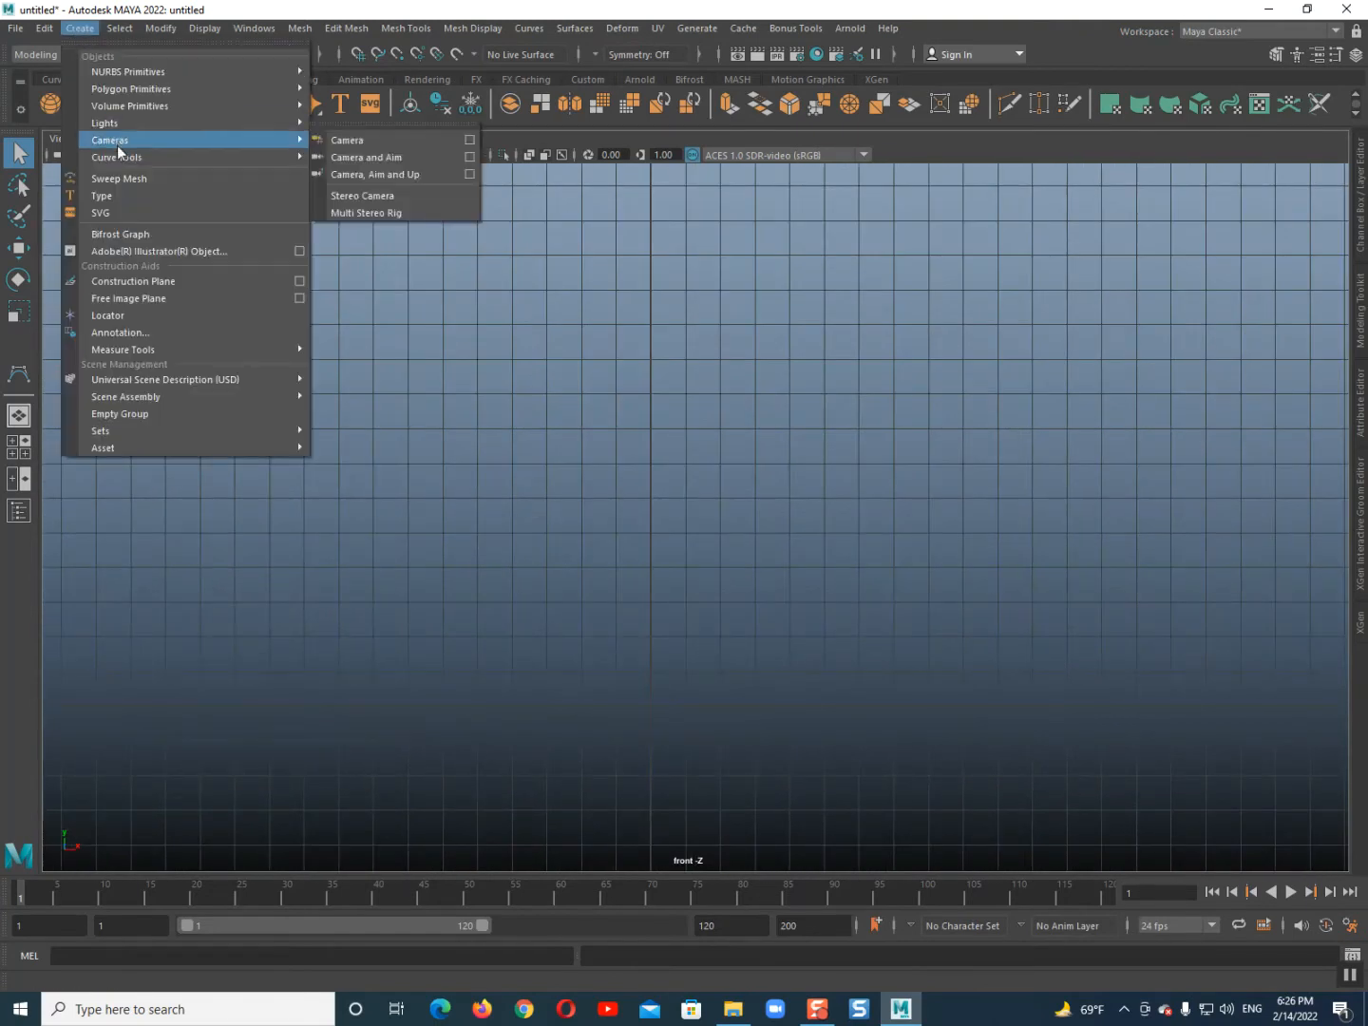
{"action": "left_click", "coordinate": [360, 159]}
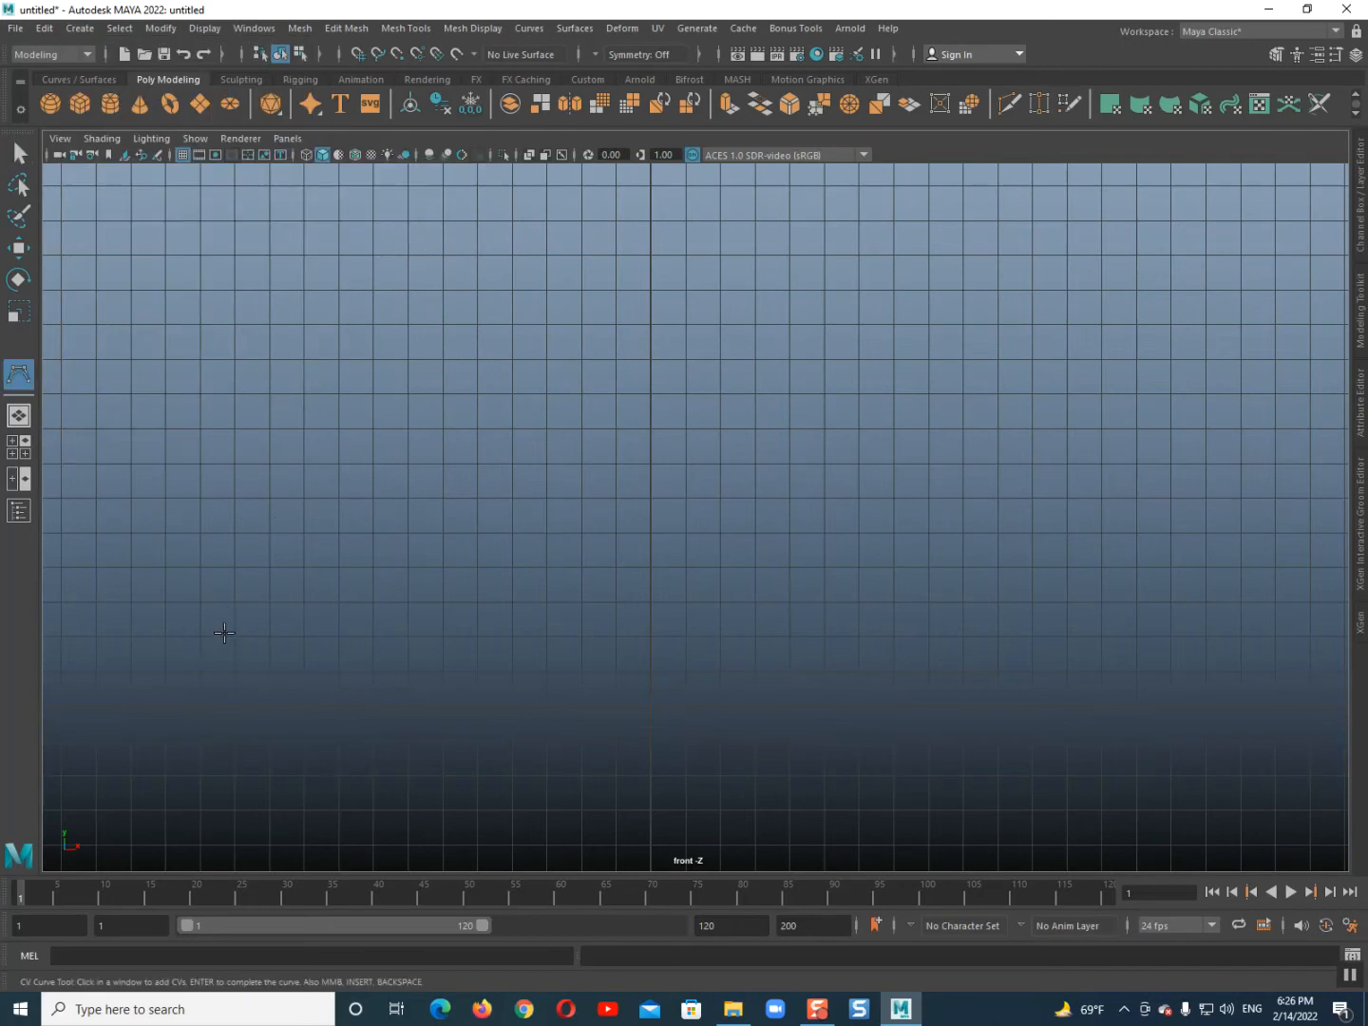
{"action": "left_click", "coordinate": [270, 636]}
{"action": "left_click", "coordinate": [443, 567]}
{"action": "left_click", "coordinate": [546, 429]}
{"action": "left_click", "coordinate": [651, 393]}
{"action": "left_click", "coordinate": [788, 430]}
{"action": "left_click", "coordinate": [824, 463]}
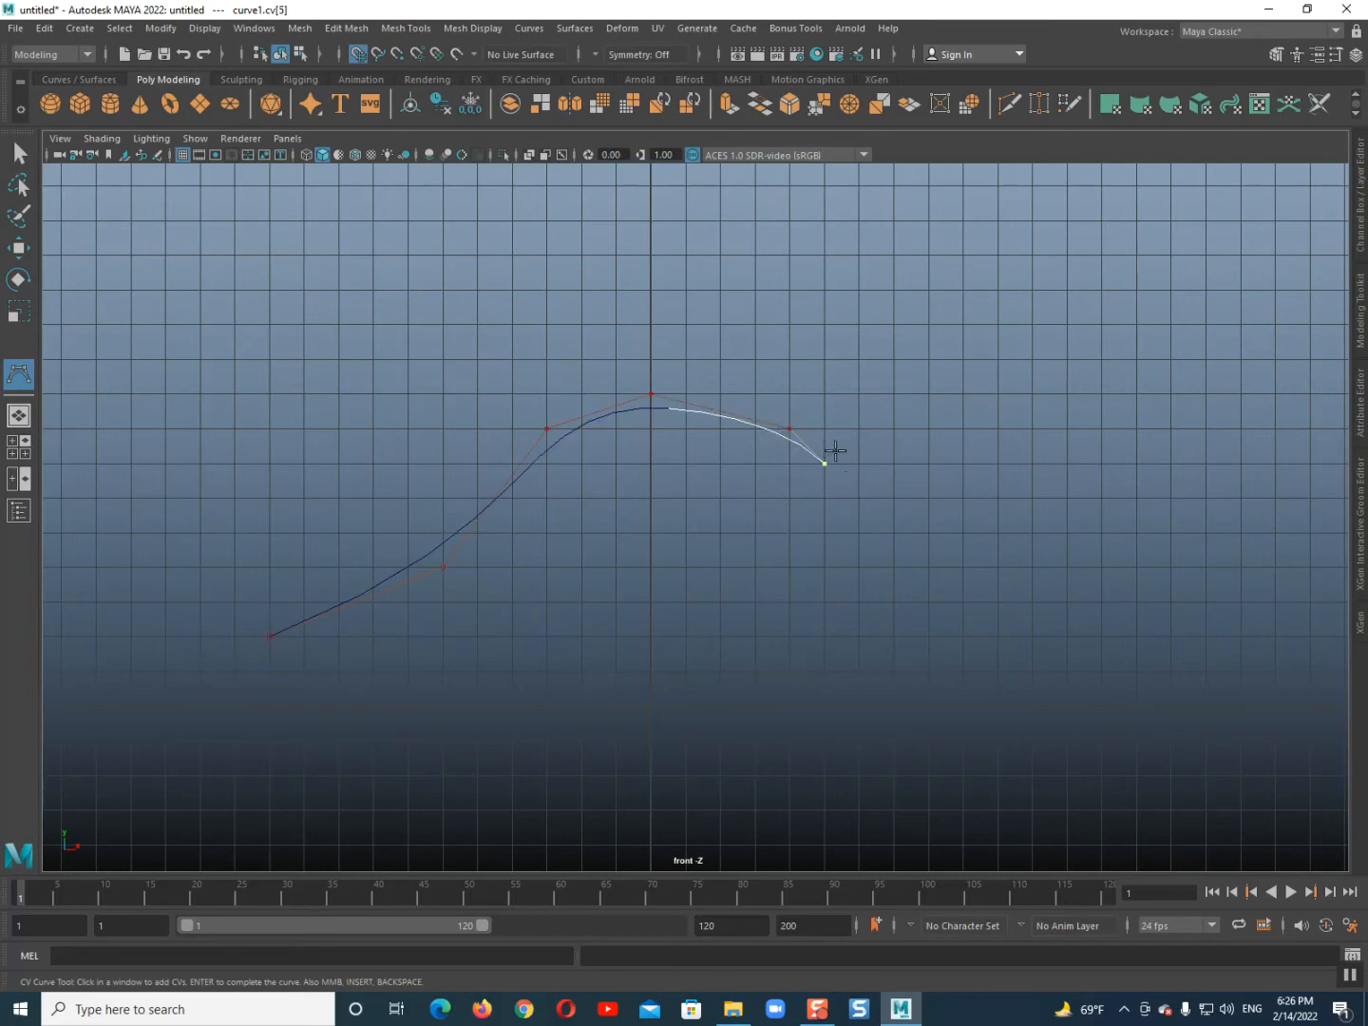
{"action": "left_click", "coordinate": [893, 533]}
{"action": "left_click", "coordinate": [928, 567]}
{"action": "left_click", "coordinate": [963, 601]}
{"action": "left_click", "coordinate": [1067, 602]}
{"action": "left_click", "coordinate": [1137, 637]}
{"action": "left_click", "coordinate": [1206, 636]}
{"action": "left_click", "coordinate": [1238, 669]}
{"action": "scroll", "coordinate": [579, 598], "scroll_direction": "down", "scroll_amount": 2}
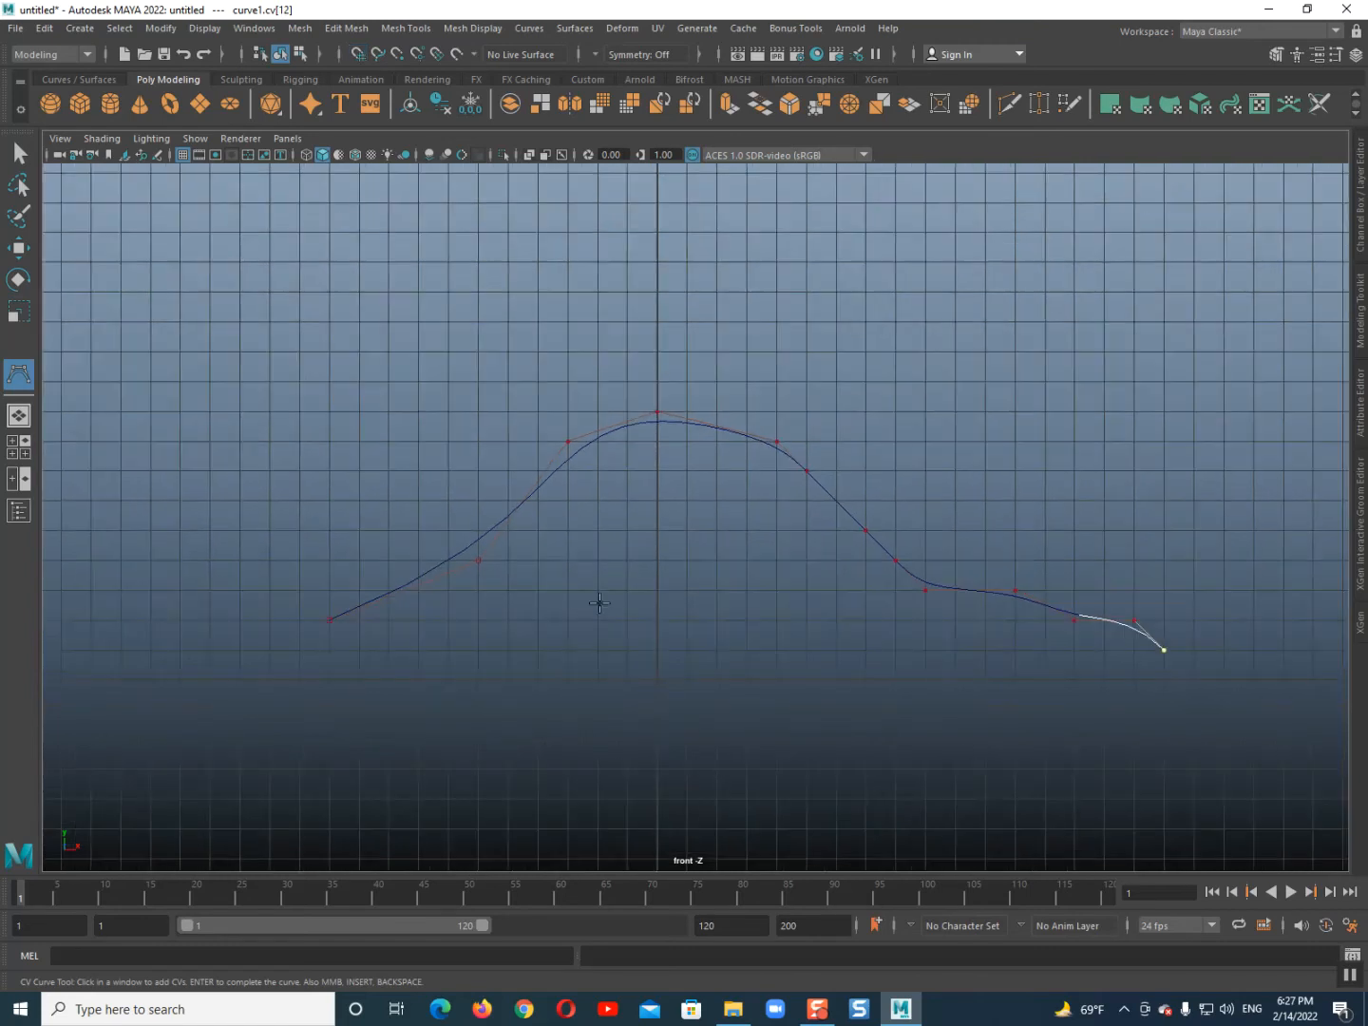
{"action": "key", "text": "q"}
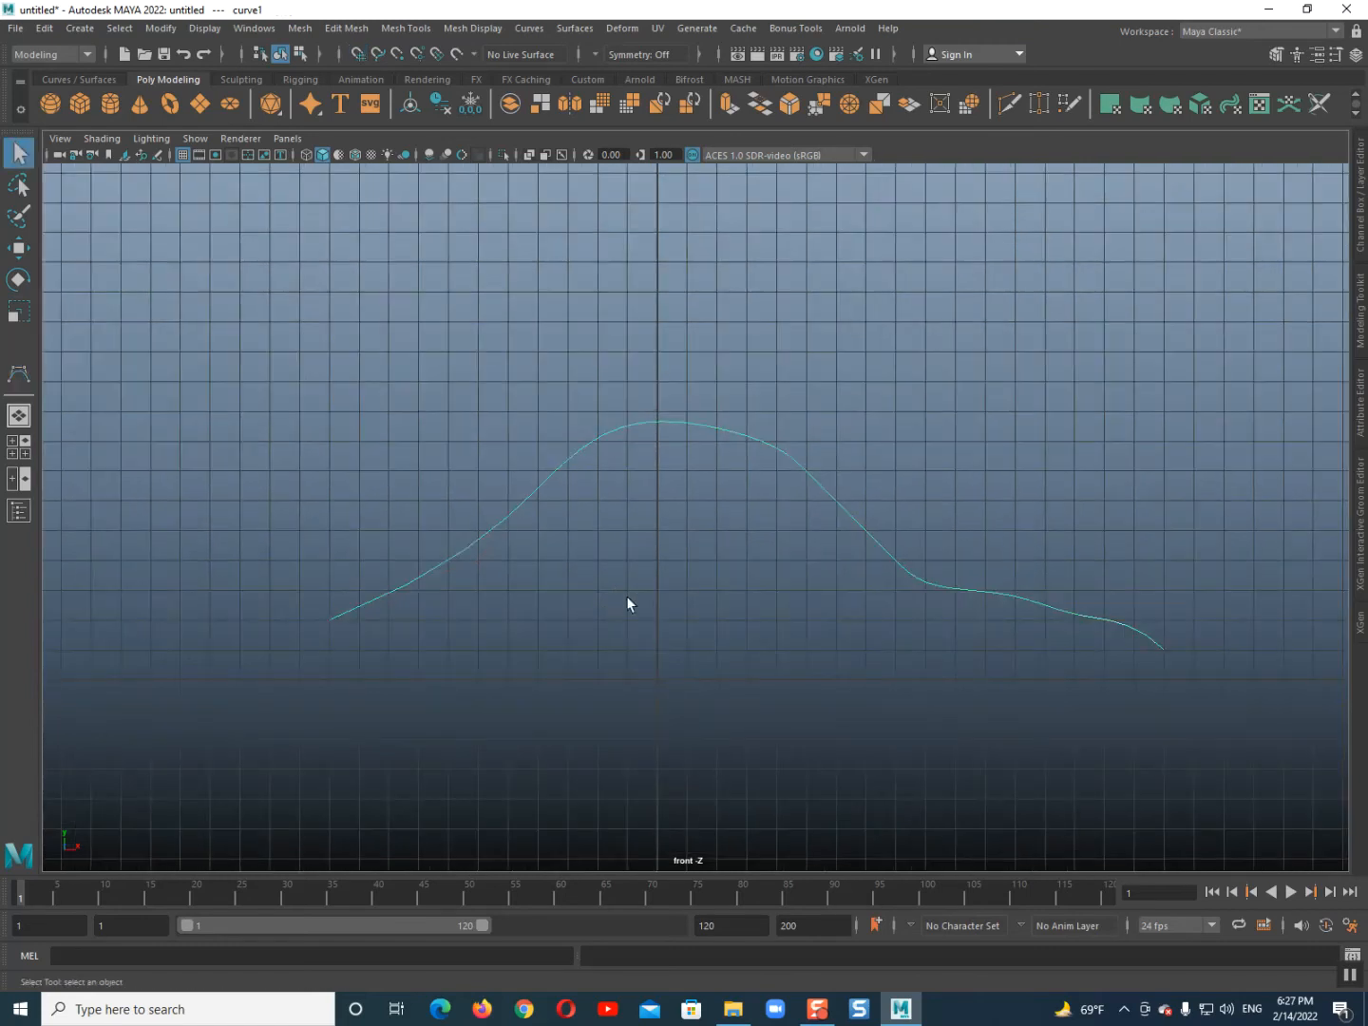
Return to the perspective view and create a sweep mesh along the curve.
{"action": "key", "text": "space"}
{"action": "left_click_drag", "start_coordinate": [664, 602], "coordinate": [894, 568]}
{"action": "scroll", "coordinate": [680, 516], "scroll_direction": "down", "scroll_amount": 3}
{"action": "scroll", "coordinate": [592, 437], "scroll_direction": "up", "scroll_amount": 4}
{"action": "middle_click_drag", "start_coordinate": [592, 437], "coordinate": [602, 377], "text": "alt"}
{"action": "left_click_drag", "start_coordinate": [603, 378], "coordinate": [600, 389], "text": "alt"}
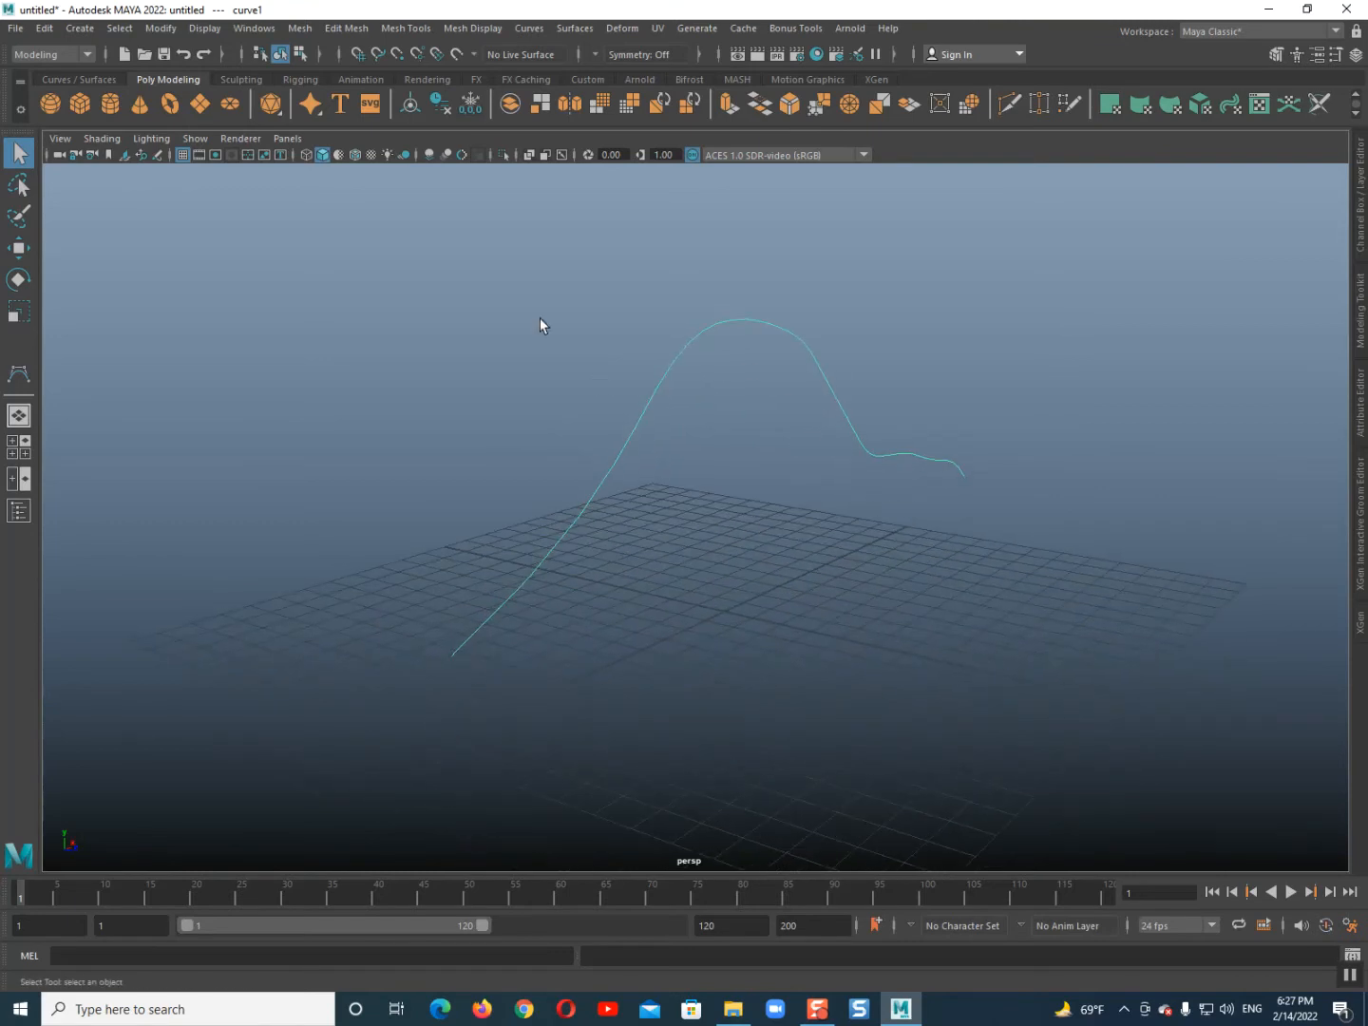
{"action": "left_click", "coordinate": [81, 27]}
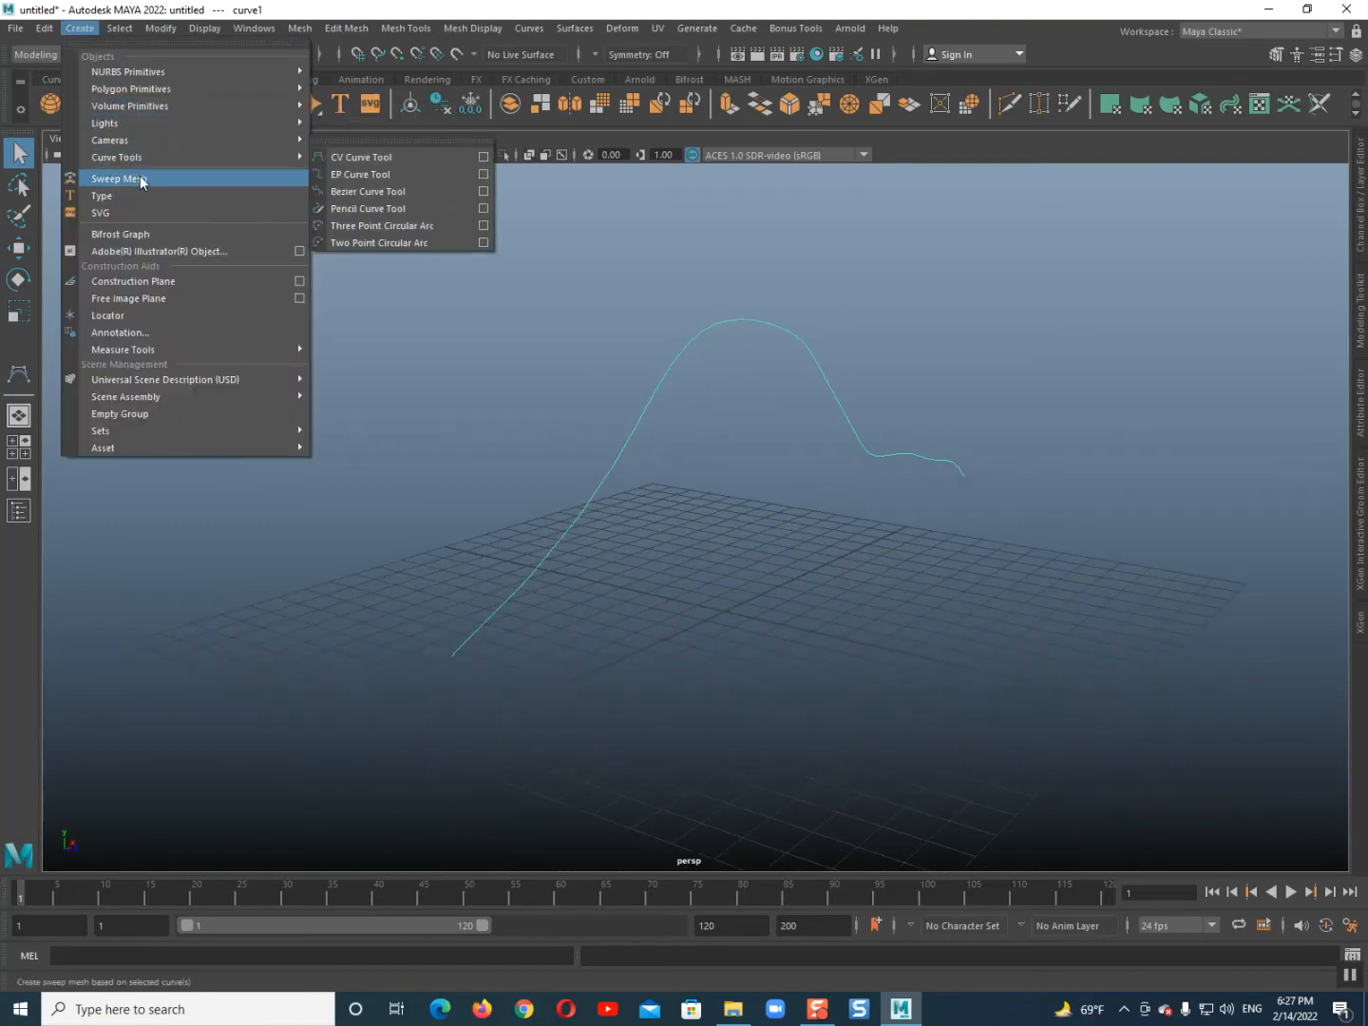
{"action": "left_click", "coordinate": [139, 178]}
{"action": "scroll", "coordinate": [677, 497], "scroll_direction": "up", "scroll_amount": 3}
{"action": "left_click_drag", "start_coordinate": [677, 497], "coordinate": [513, 577], "text": "alt"}
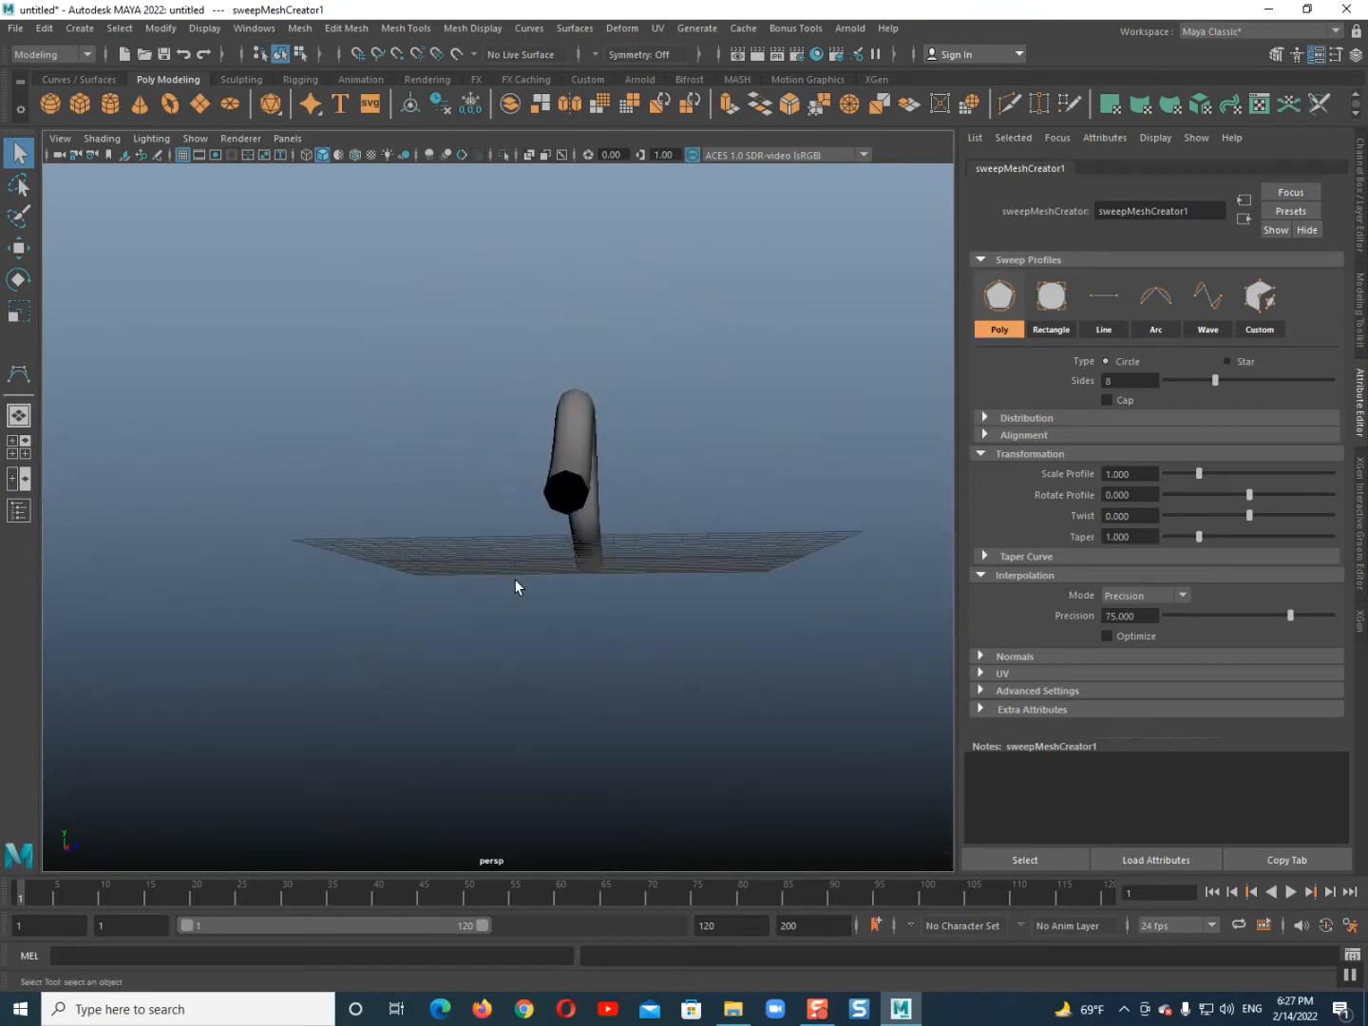
{"action": "scroll", "coordinate": [514, 577], "scroll_direction": "up", "scroll_amount": 6}
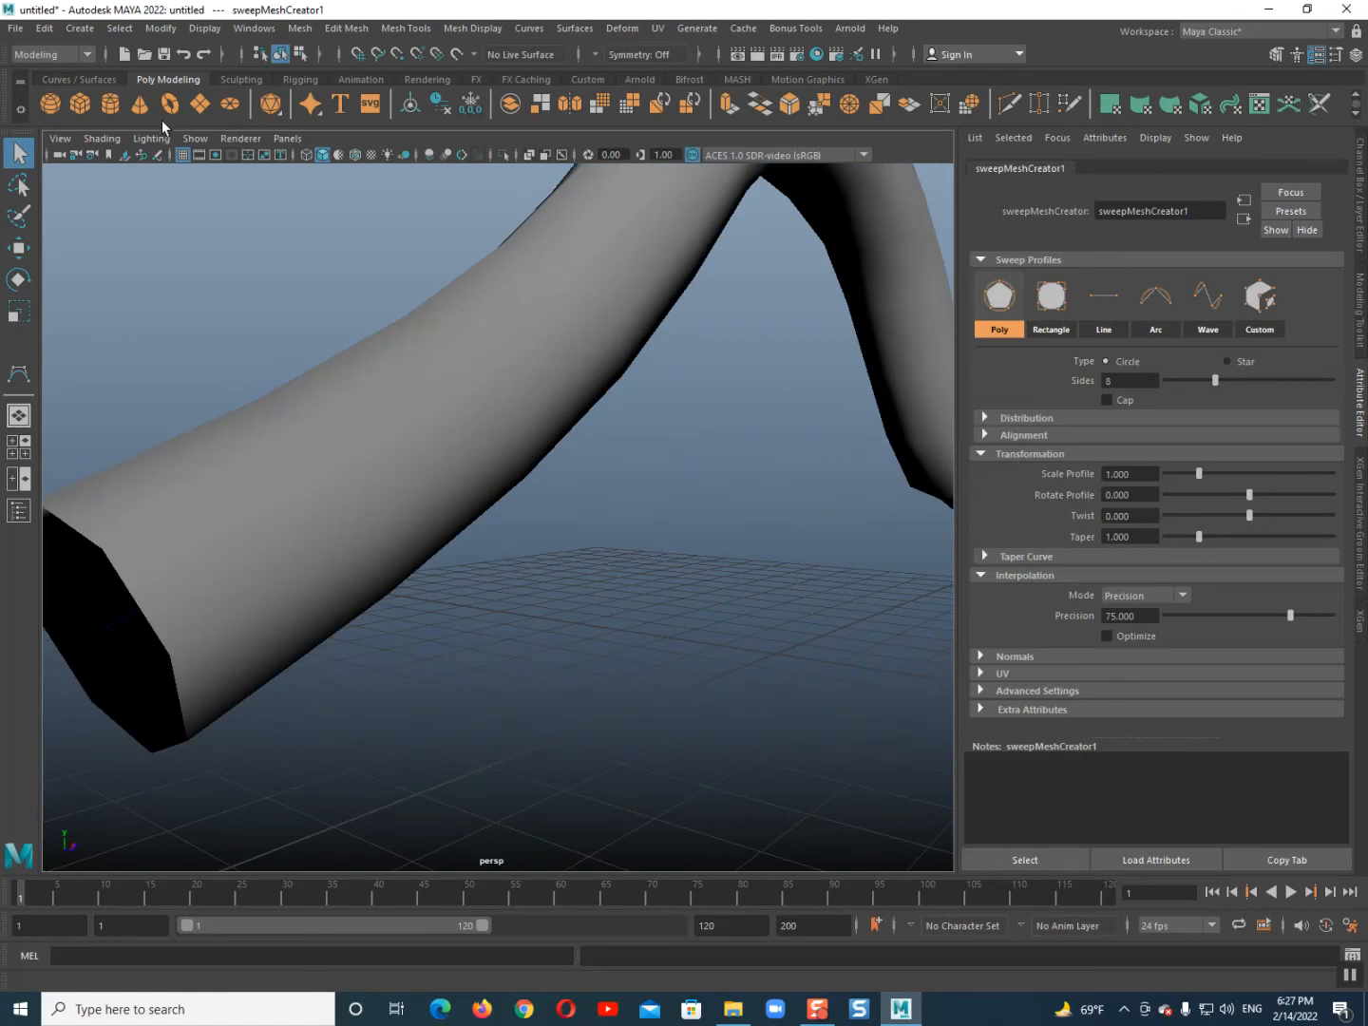
Turn on two-sided lighting in the viewport so the tube's inner faces are shaded.
{"action": "left_click", "coordinate": [152, 140]}
{"action": "left_click", "coordinate": [172, 261]}
{"action": "mouse_move", "coordinate": [214, 449]}
{"action": "left_mouse_down", "text": "alt"}
{"action": "mouse_move", "coordinate": [234, 742]}
{"action": "mouse_move", "coordinate": [237, 649]}
{"action": "left_mouse_up", "text": "alt"}
{"action": "scroll", "coordinate": [238, 648], "scroll_direction": "up", "scroll_amount": 3}
{"action": "middle_click_drag", "start_coordinate": [238, 649], "coordinate": [292, 670], "text": "alt"}
{"action": "scroll", "coordinate": [581, 595], "scroll_direction": "down", "scroll_amount": 6}
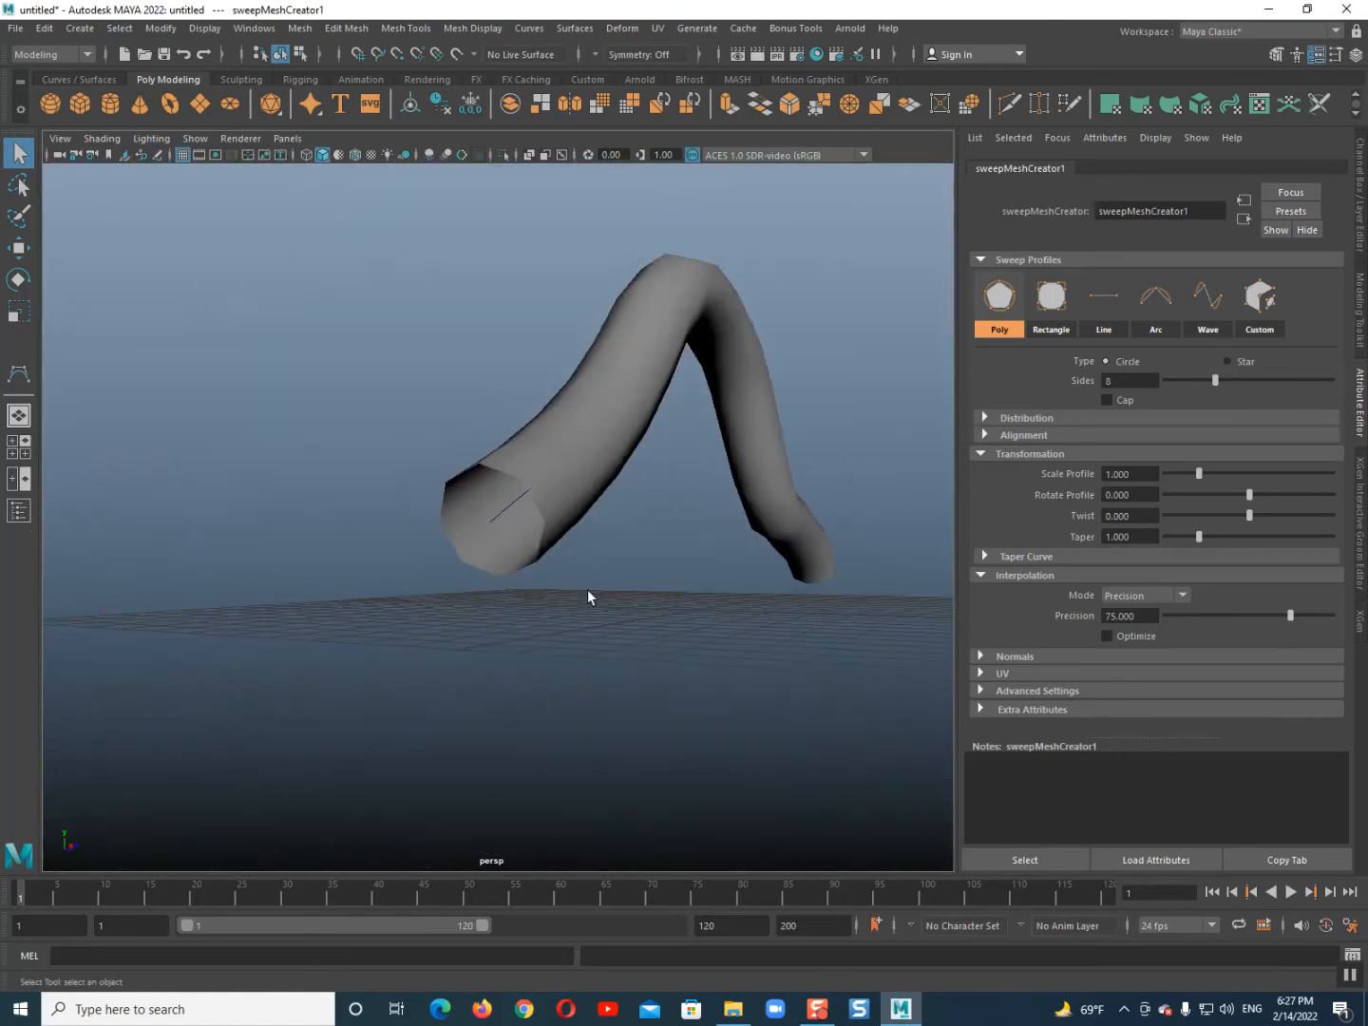
Examine the open end and overall shape of the swept tube from several angles.
{"action": "scroll", "coordinate": [483, 602], "scroll_direction": "up", "scroll_amount": 5}
{"action": "scroll", "coordinate": [479, 609], "scroll_direction": "down", "scroll_amount": 5}
{"action": "middle_click_drag", "start_coordinate": [499, 558], "coordinate": [470, 568], "text": "alt"}
{"action": "left_click_drag", "start_coordinate": [470, 569], "coordinate": [370, 577], "text": "alt"}
{"action": "scroll", "coordinate": [372, 577], "scroll_direction": "up", "scroll_amount": 3}
{"action": "middle_click_drag", "start_coordinate": [370, 577], "coordinate": [353, 565], "text": "alt"}
{"action": "left_click_drag", "start_coordinate": [352, 565], "coordinate": [355, 593], "text": "alt"}
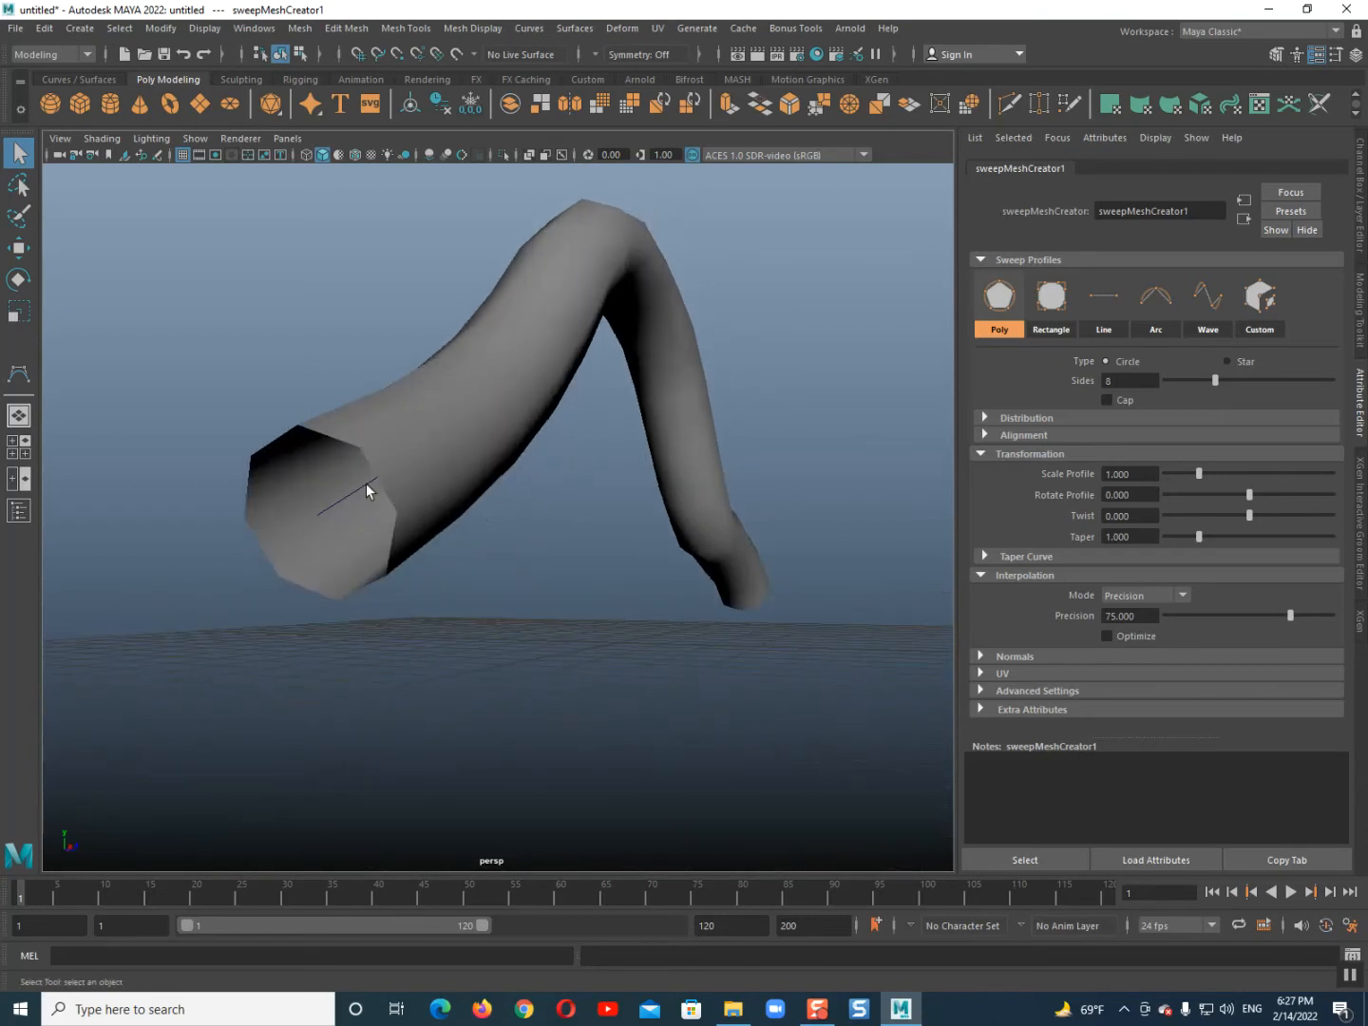
{"action": "scroll", "coordinate": [421, 514], "scroll_direction": "up", "scroll_amount": 2}
{"action": "scroll", "coordinate": [422, 518], "scroll_direction": "down", "scroll_amount": 2}
{"action": "left_click_drag", "start_coordinate": [443, 549], "coordinate": [478, 600], "text": "alt"}
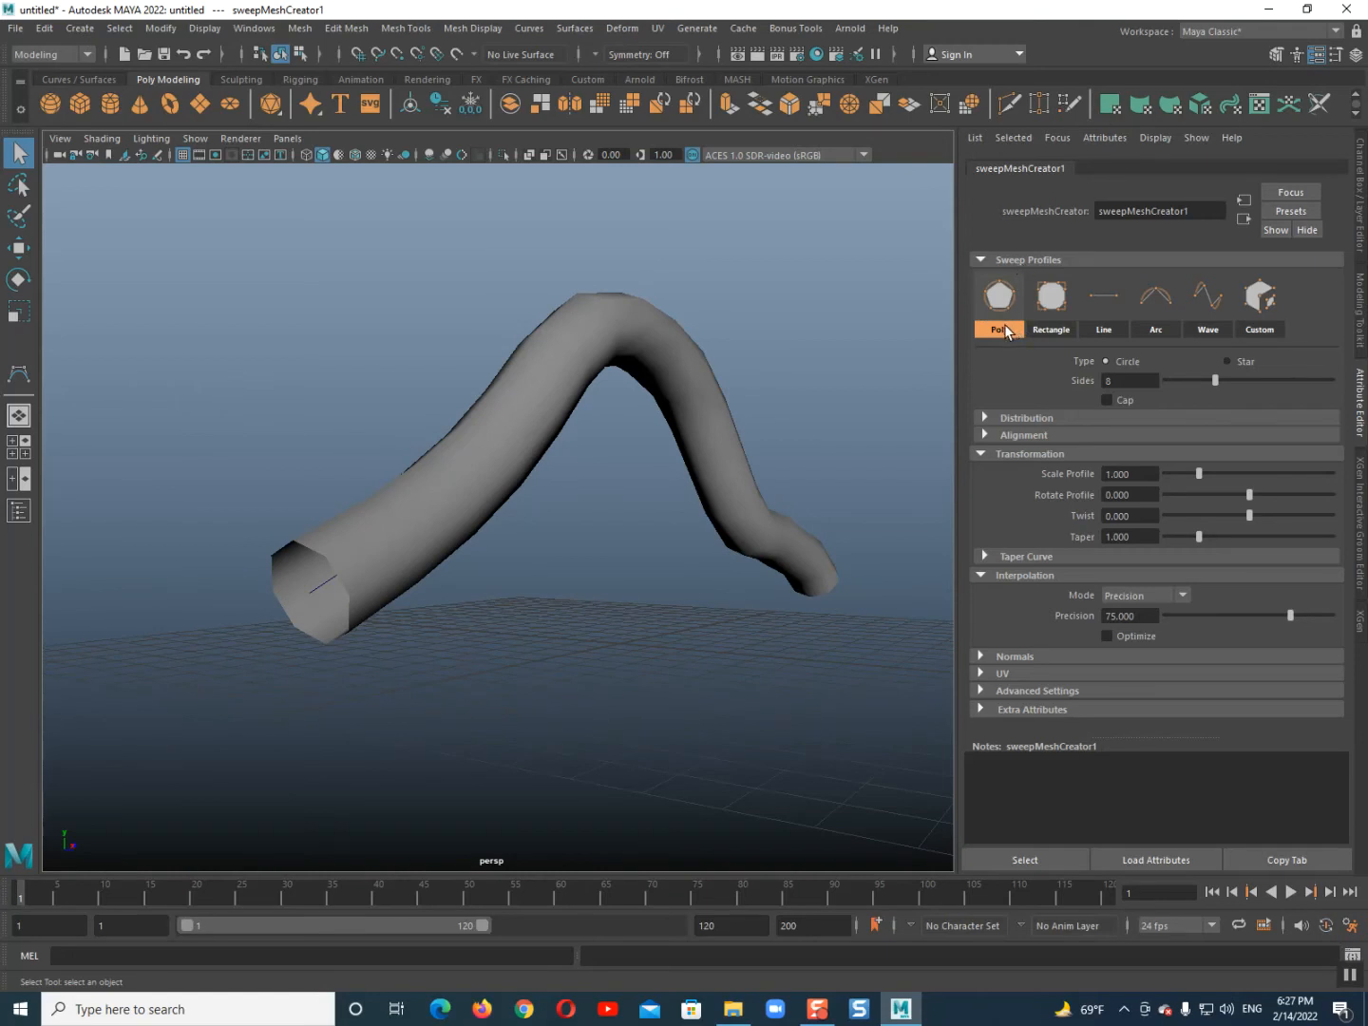
Set the sweep profile to Rectangle and display wireframe on the shaded mesh.
{"action": "left_click", "coordinate": [1051, 304]}
{"action": "scroll", "coordinate": [252, 584], "scroll_direction": "up", "scroll_amount": 3}
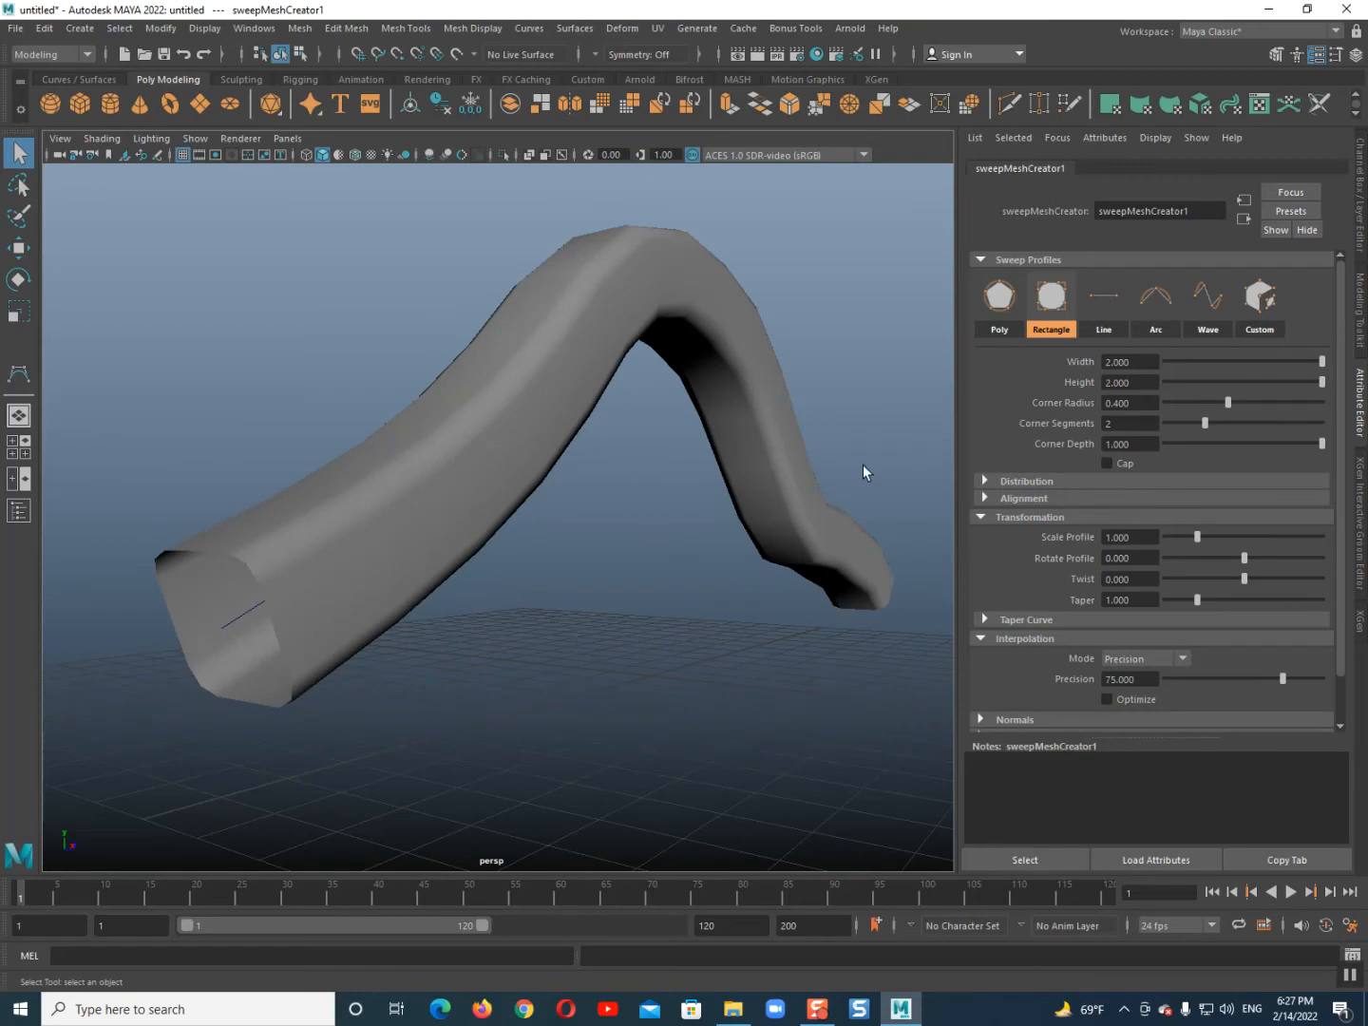
{"action": "left_click", "coordinate": [355, 155]}
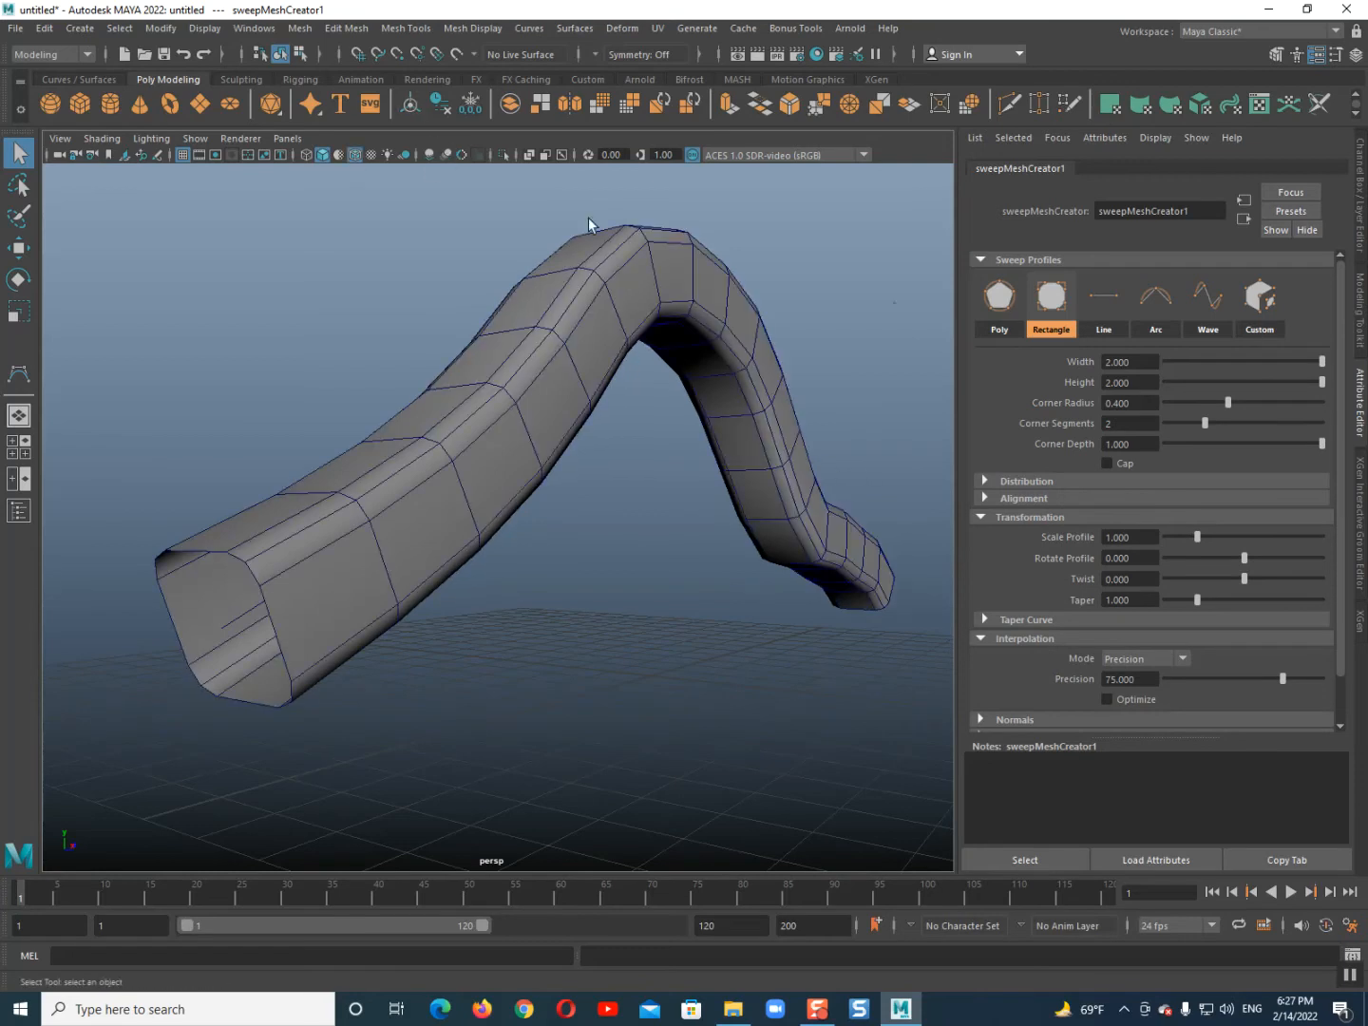
Try the Line profile and the Arc profile on the sweep mesh.
{"action": "left_click", "coordinate": [1103, 302]}
{"action": "scroll", "coordinate": [389, 575], "scroll_direction": "down", "scroll_amount": 2}
{"action": "scroll", "coordinate": [389, 570], "scroll_direction": "up", "scroll_amount": 3}
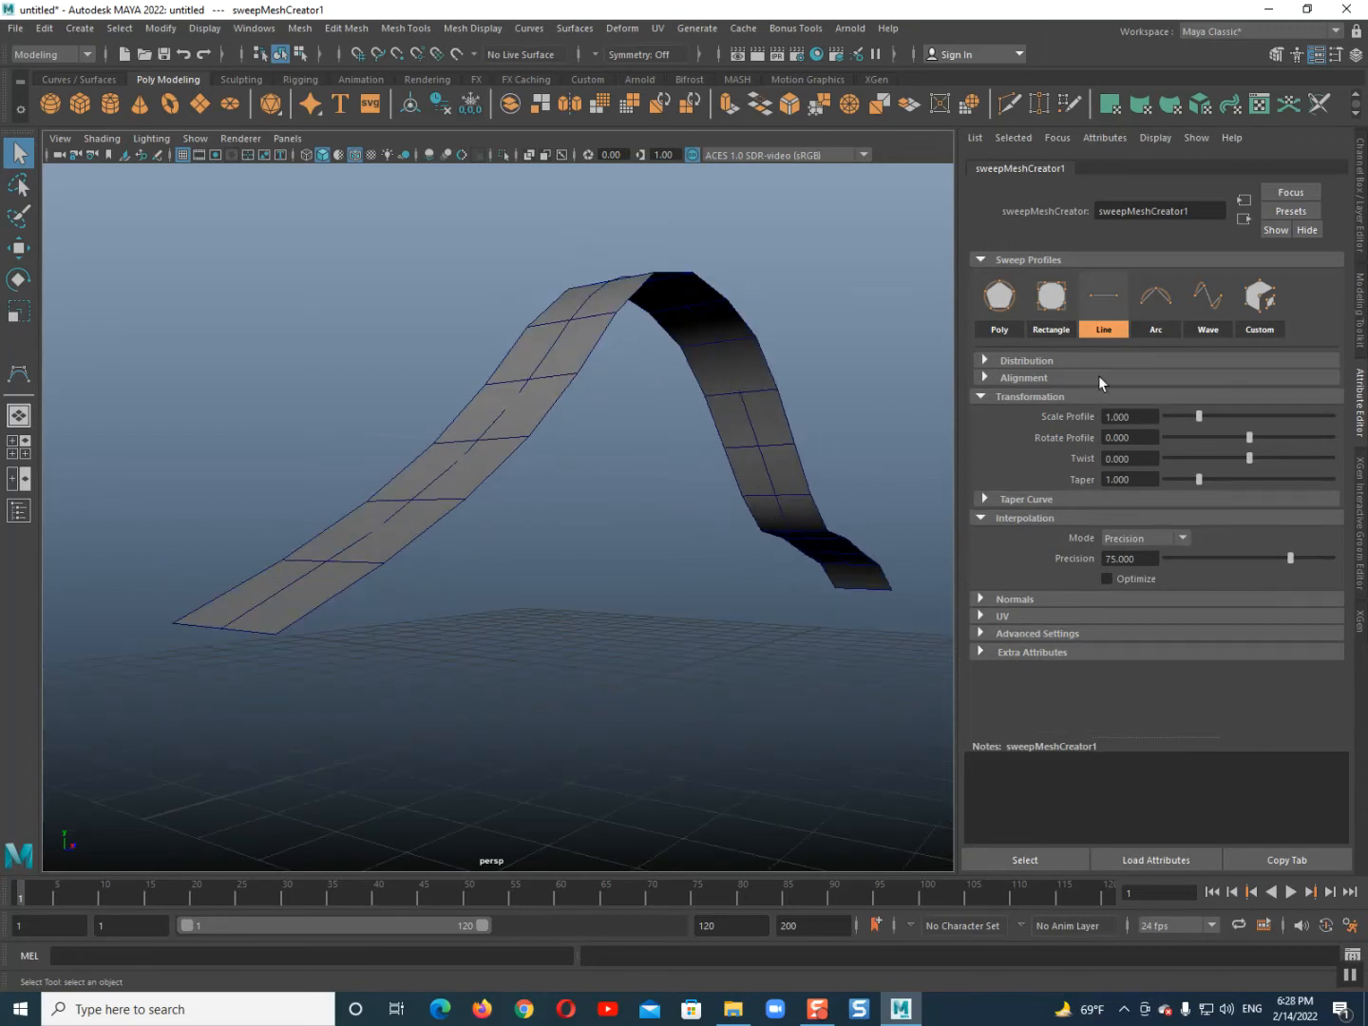
{"action": "left_click", "coordinate": [1163, 297]}
{"action": "scroll", "coordinate": [396, 571], "scroll_direction": "down", "scroll_amount": 2}
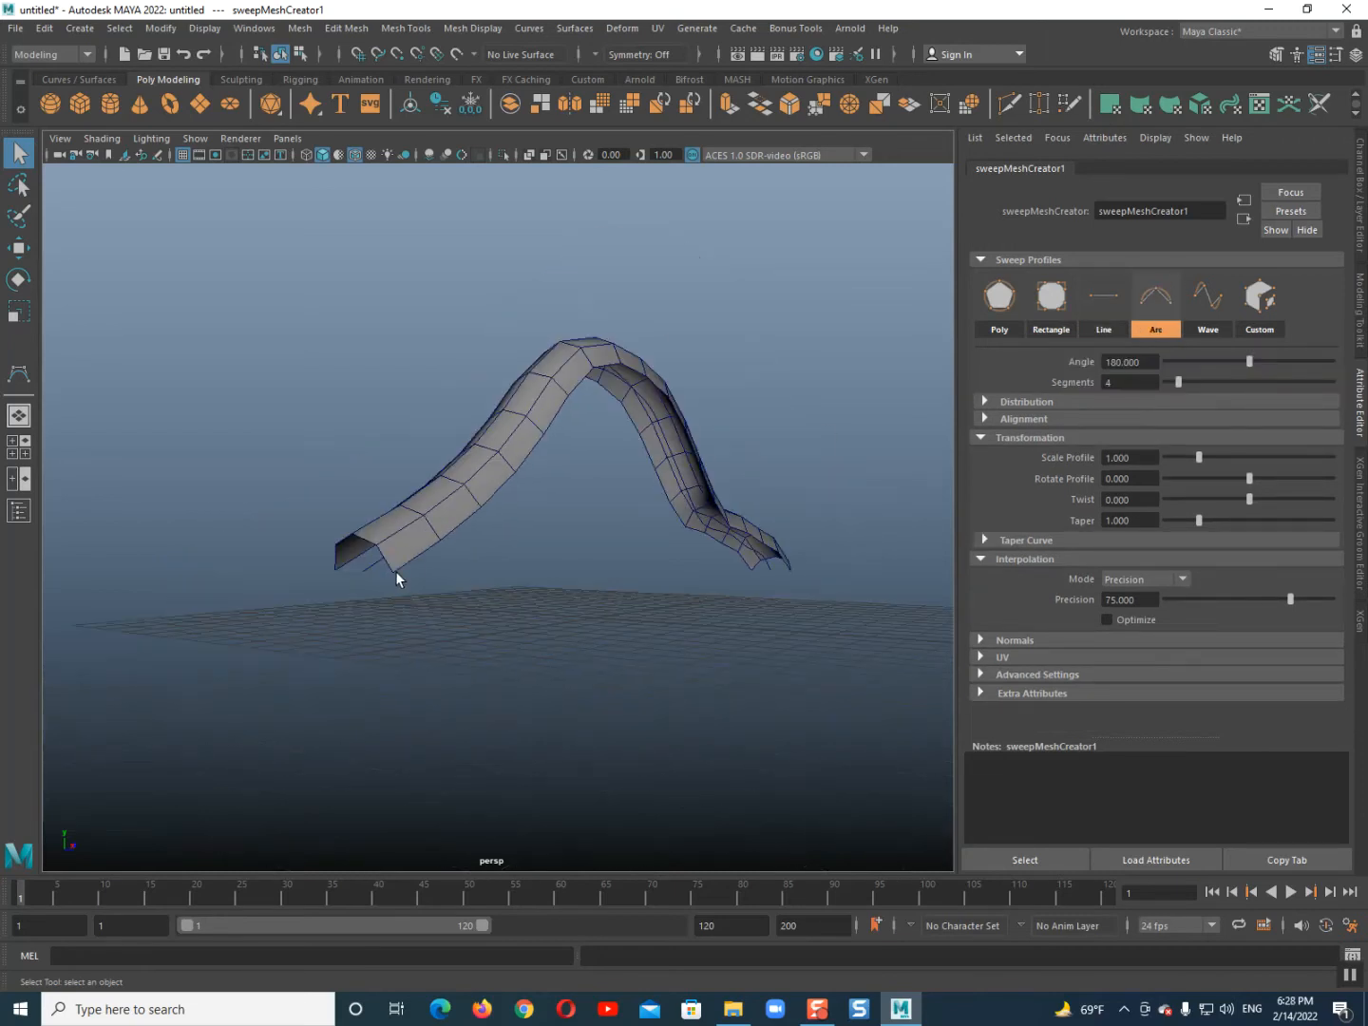
{"action": "left_click_drag", "start_coordinate": [395, 570], "coordinate": [407, 606], "text": "alt"}
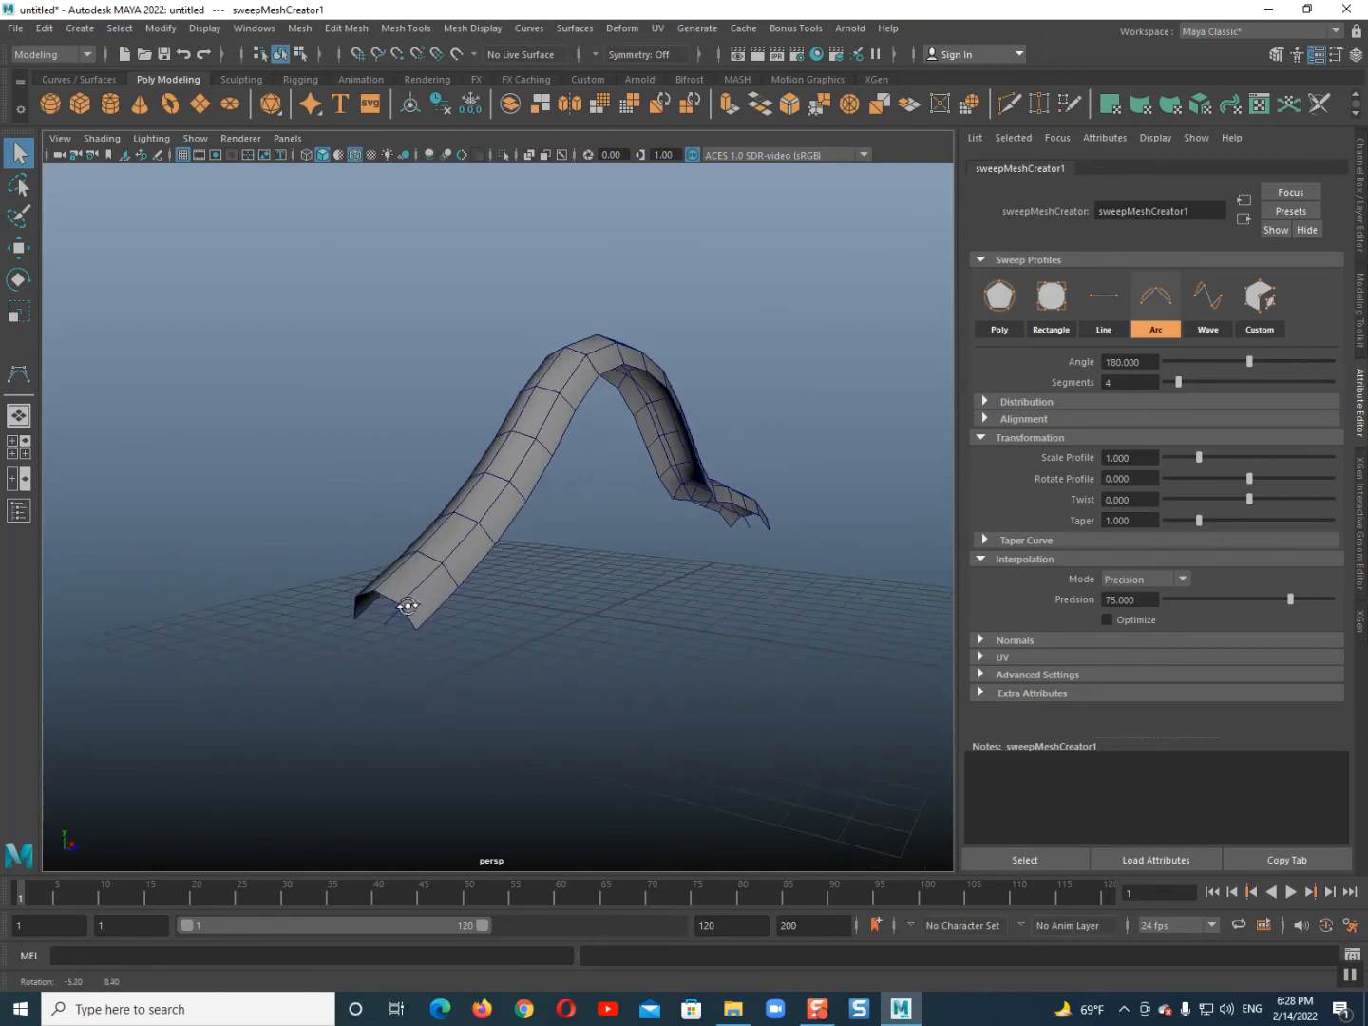
Set the sweep profile to Wave.
{"action": "left_click", "coordinate": [1208, 310]}
{"action": "left_click_drag", "start_coordinate": [535, 510], "coordinate": [626, 490], "text": "alt"}
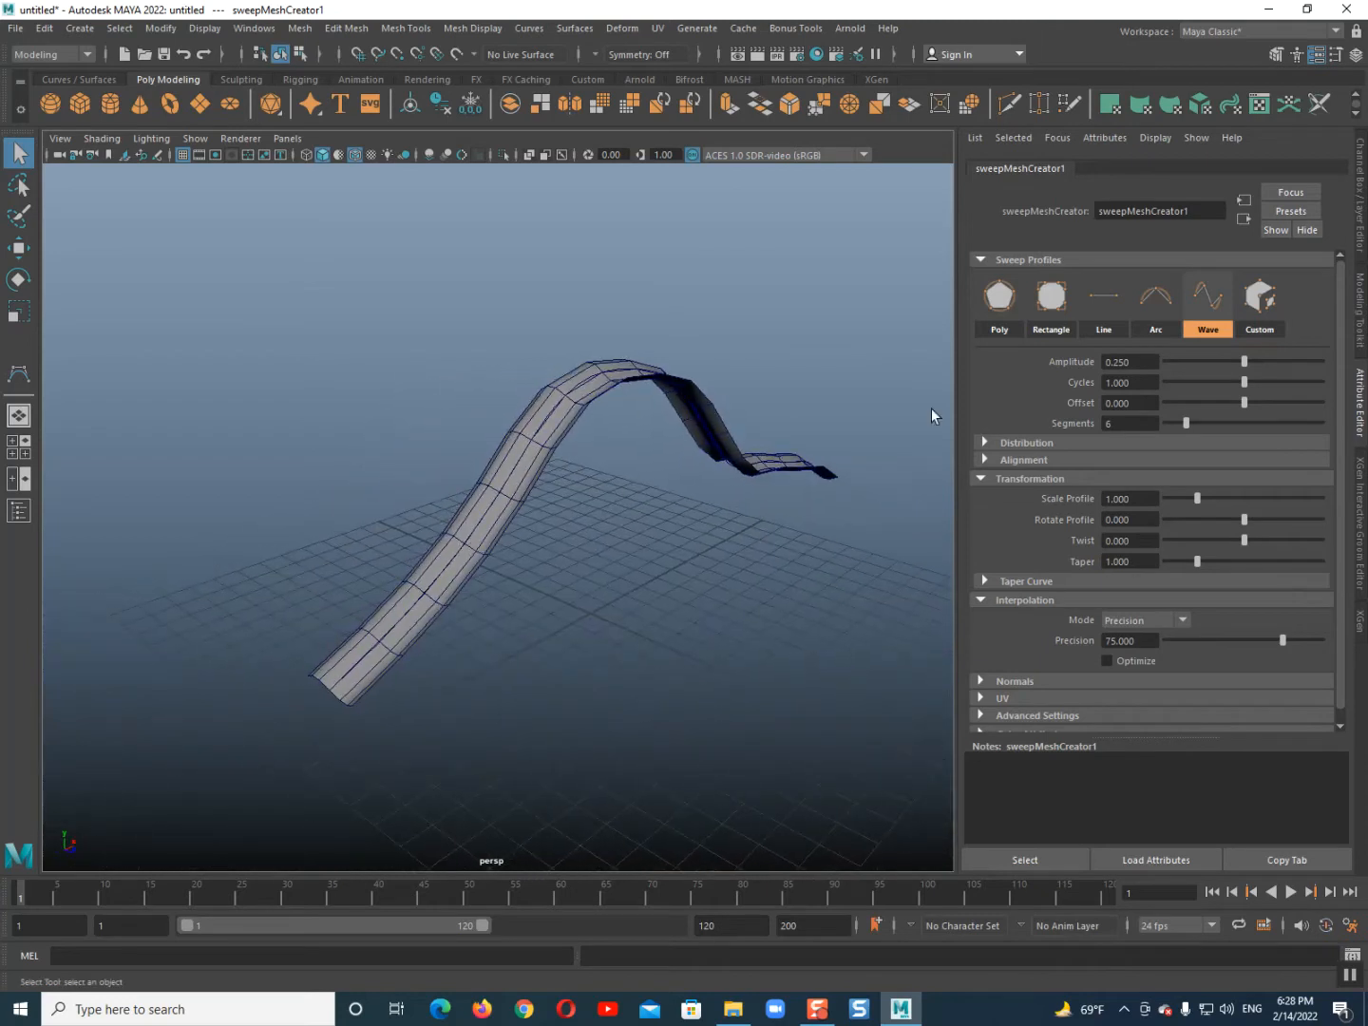
{"action": "left_click", "coordinate": [1271, 326]}
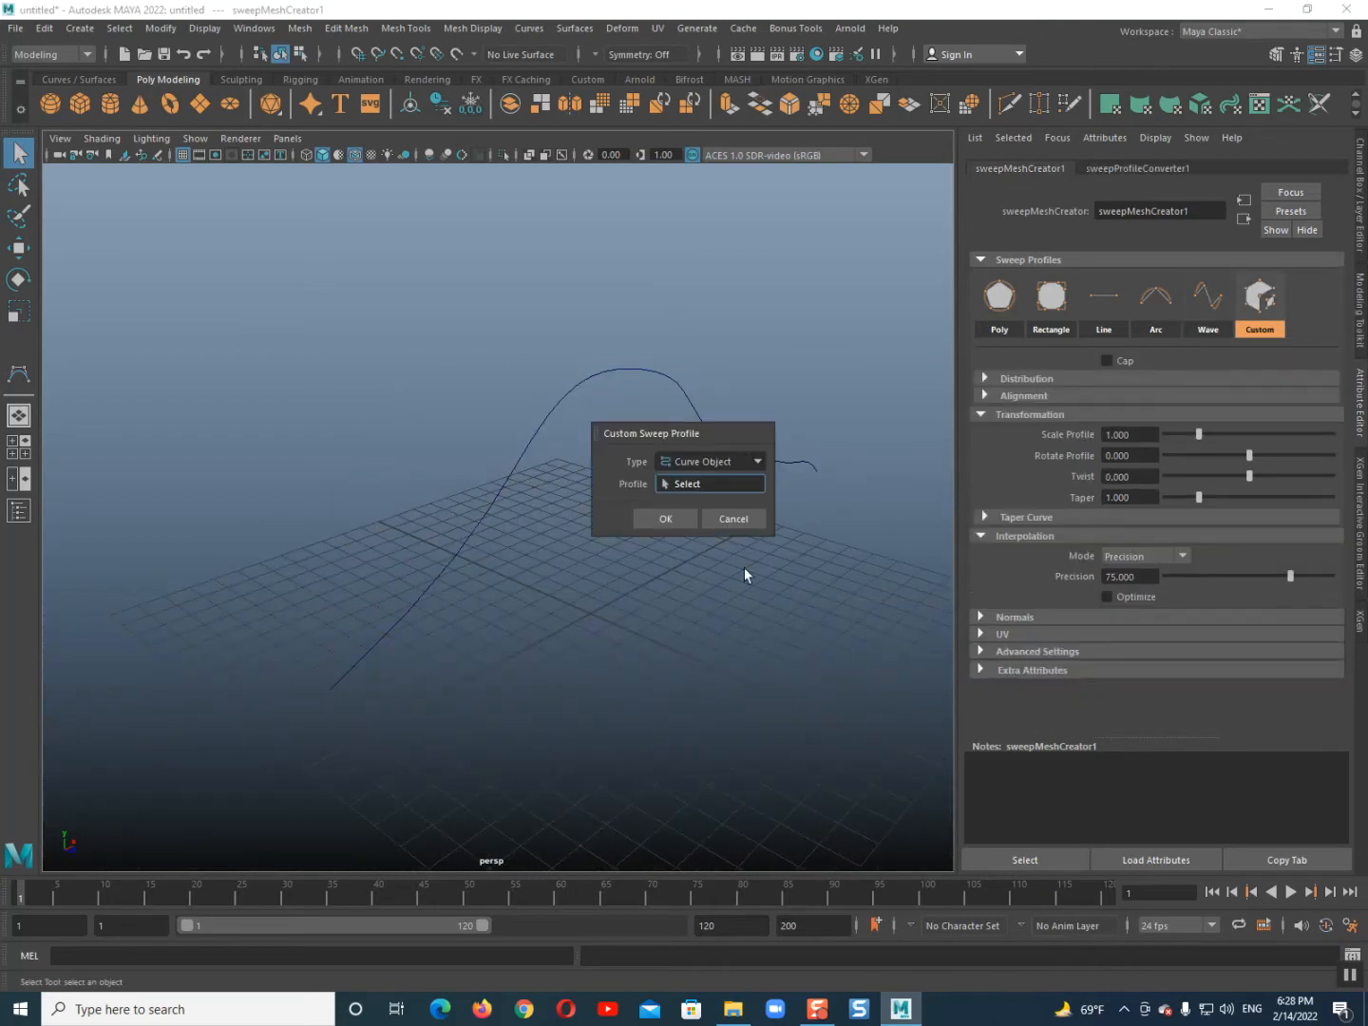
{"action": "left_click_drag", "start_coordinate": [626, 604], "coordinate": [696, 677]}
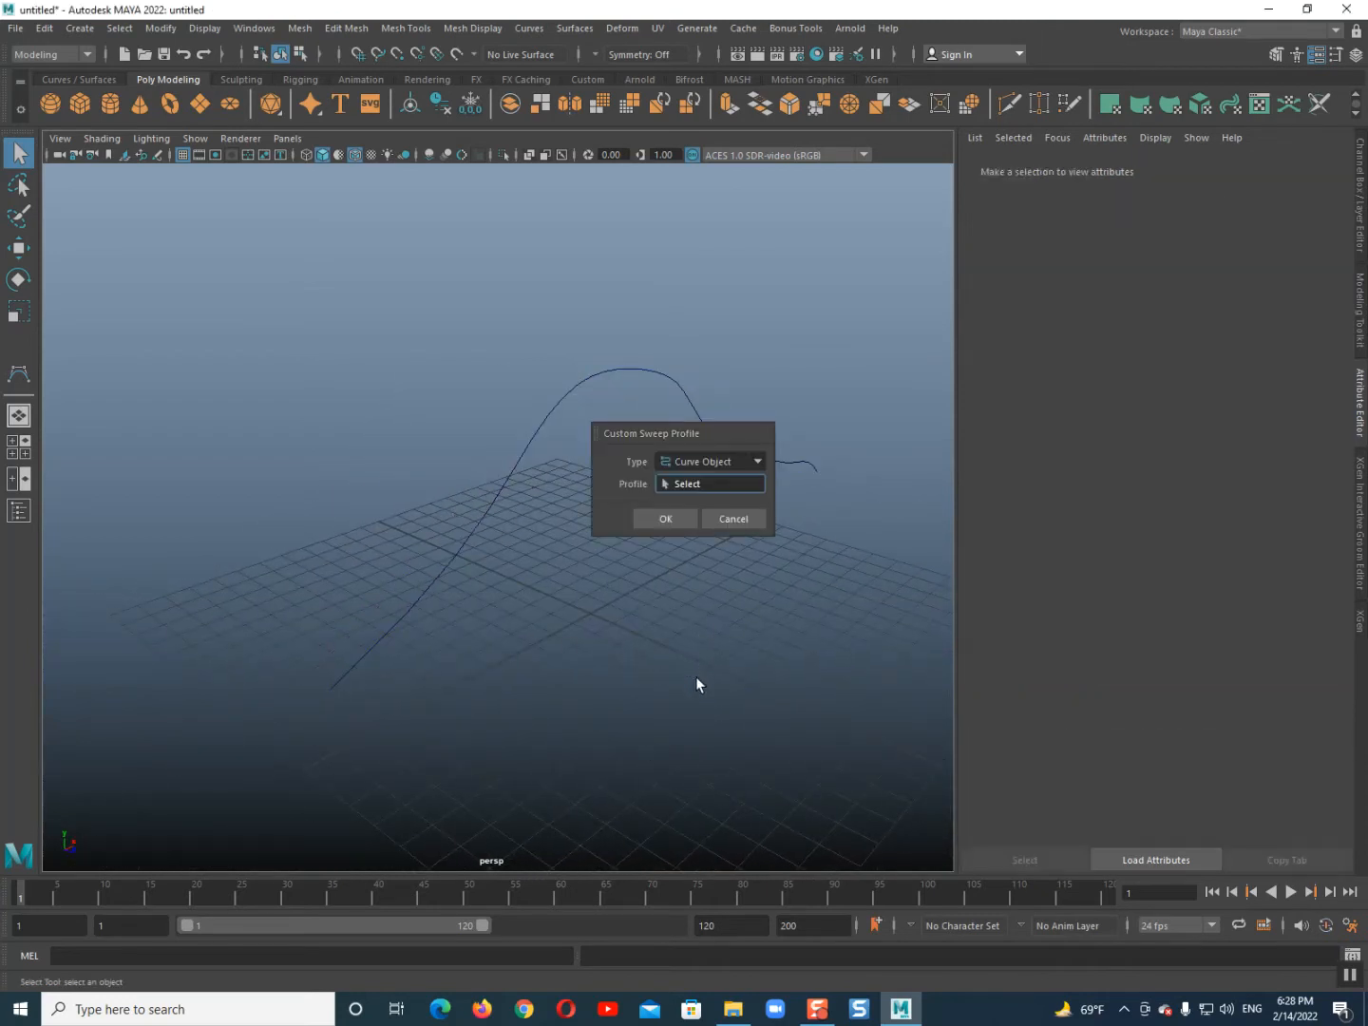
{"action": "left_click", "coordinate": [722, 521]}
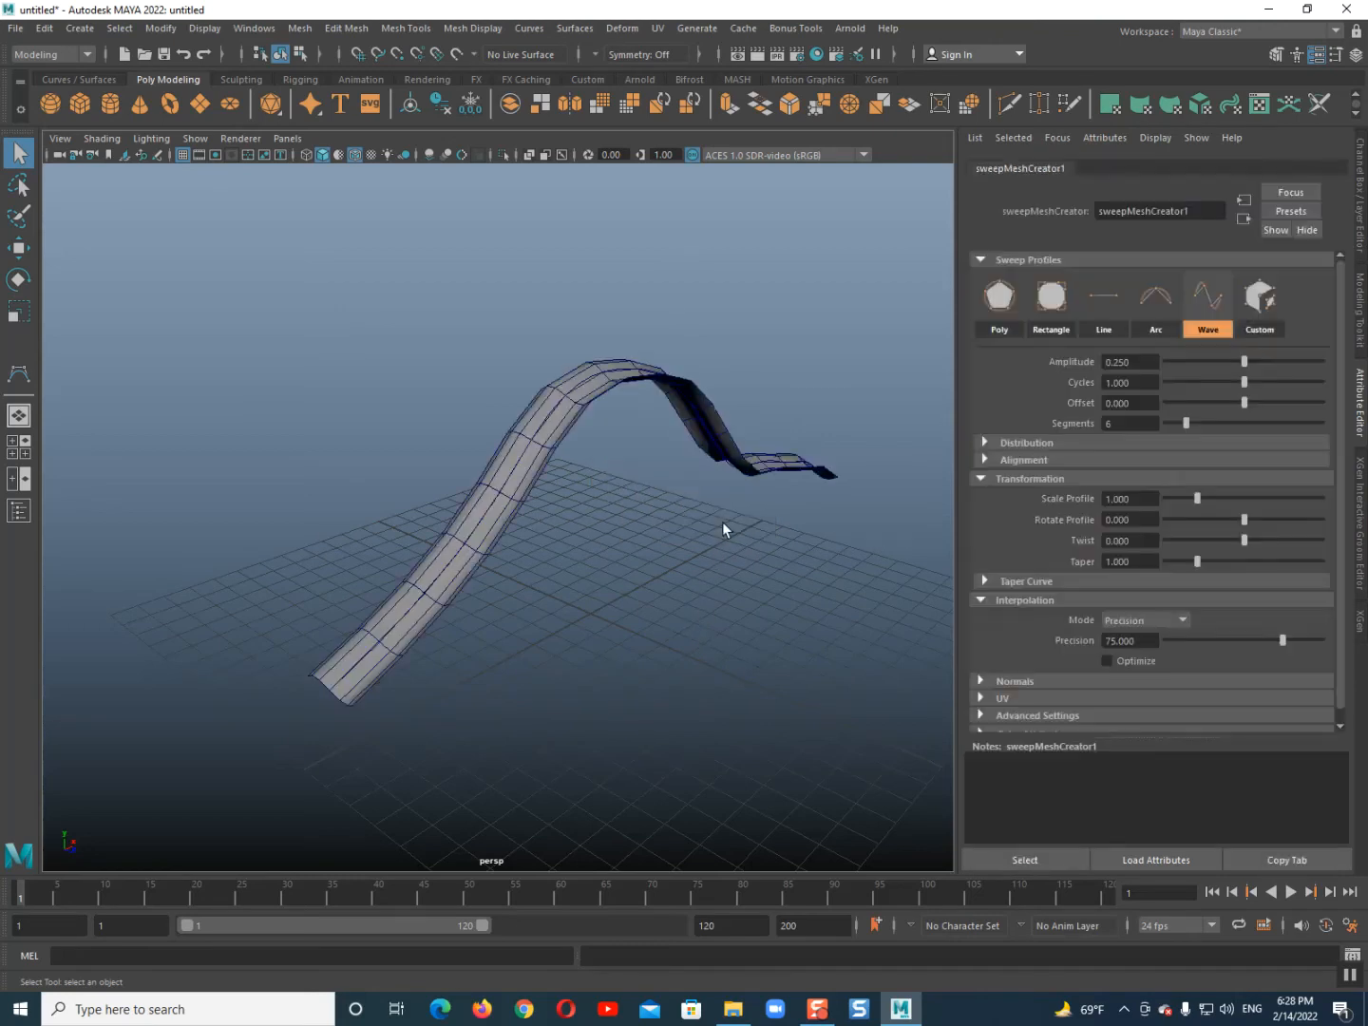
{"action": "left_click_drag", "start_coordinate": [662, 614], "coordinate": [583, 625], "text": "alt"}
{"action": "scroll", "coordinate": [583, 623], "scroll_direction": "down", "scroll_amount": 5}
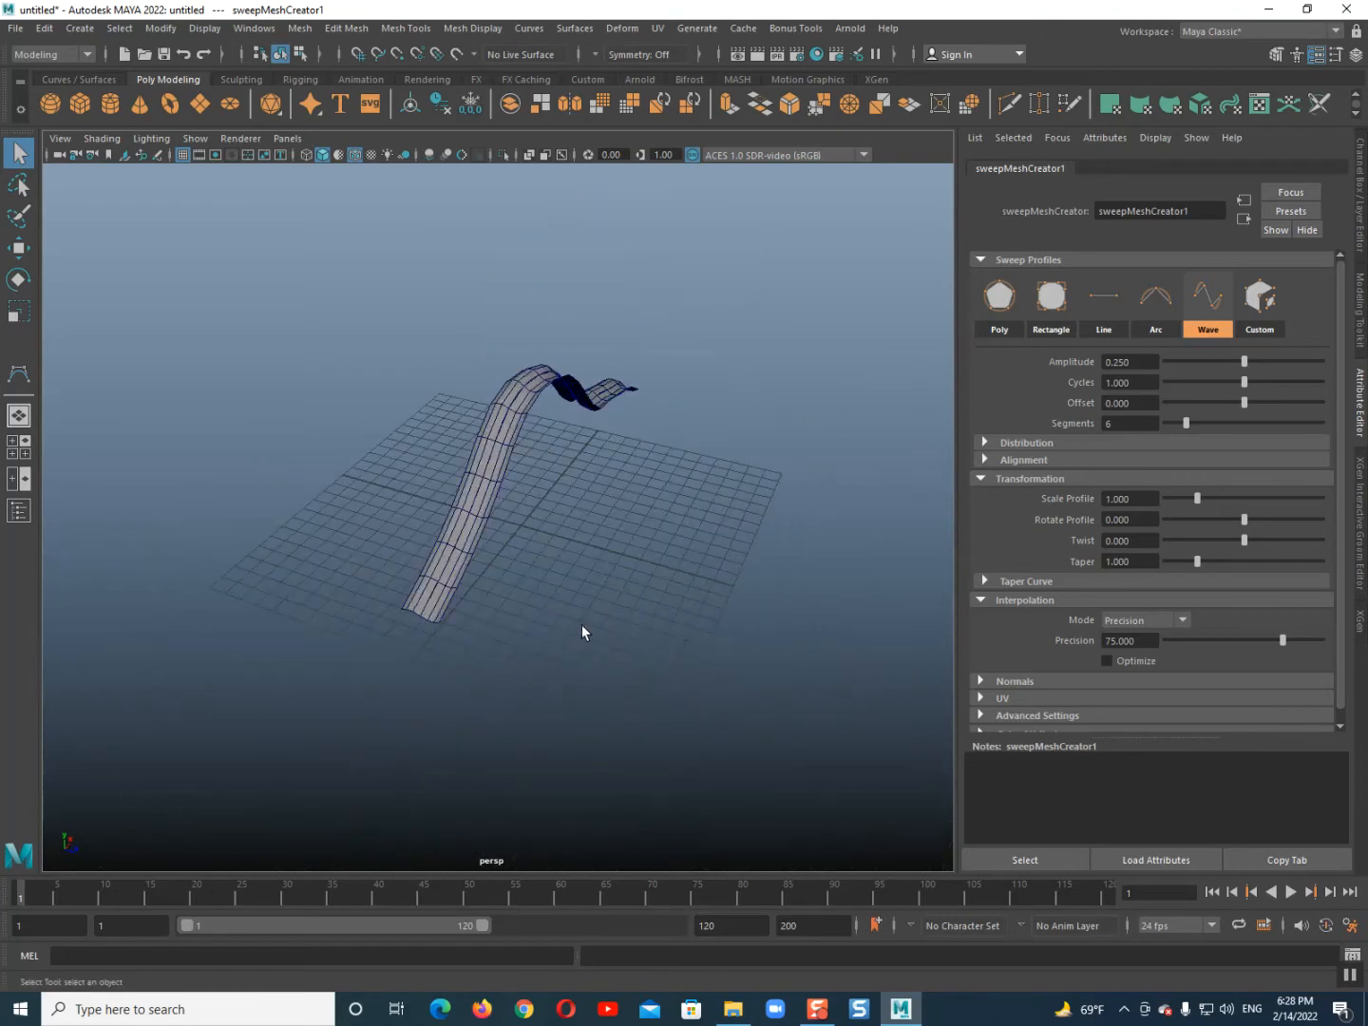
{"action": "left_click", "coordinate": [200, 103]}
{"action": "left_click", "coordinate": [607, 560]}
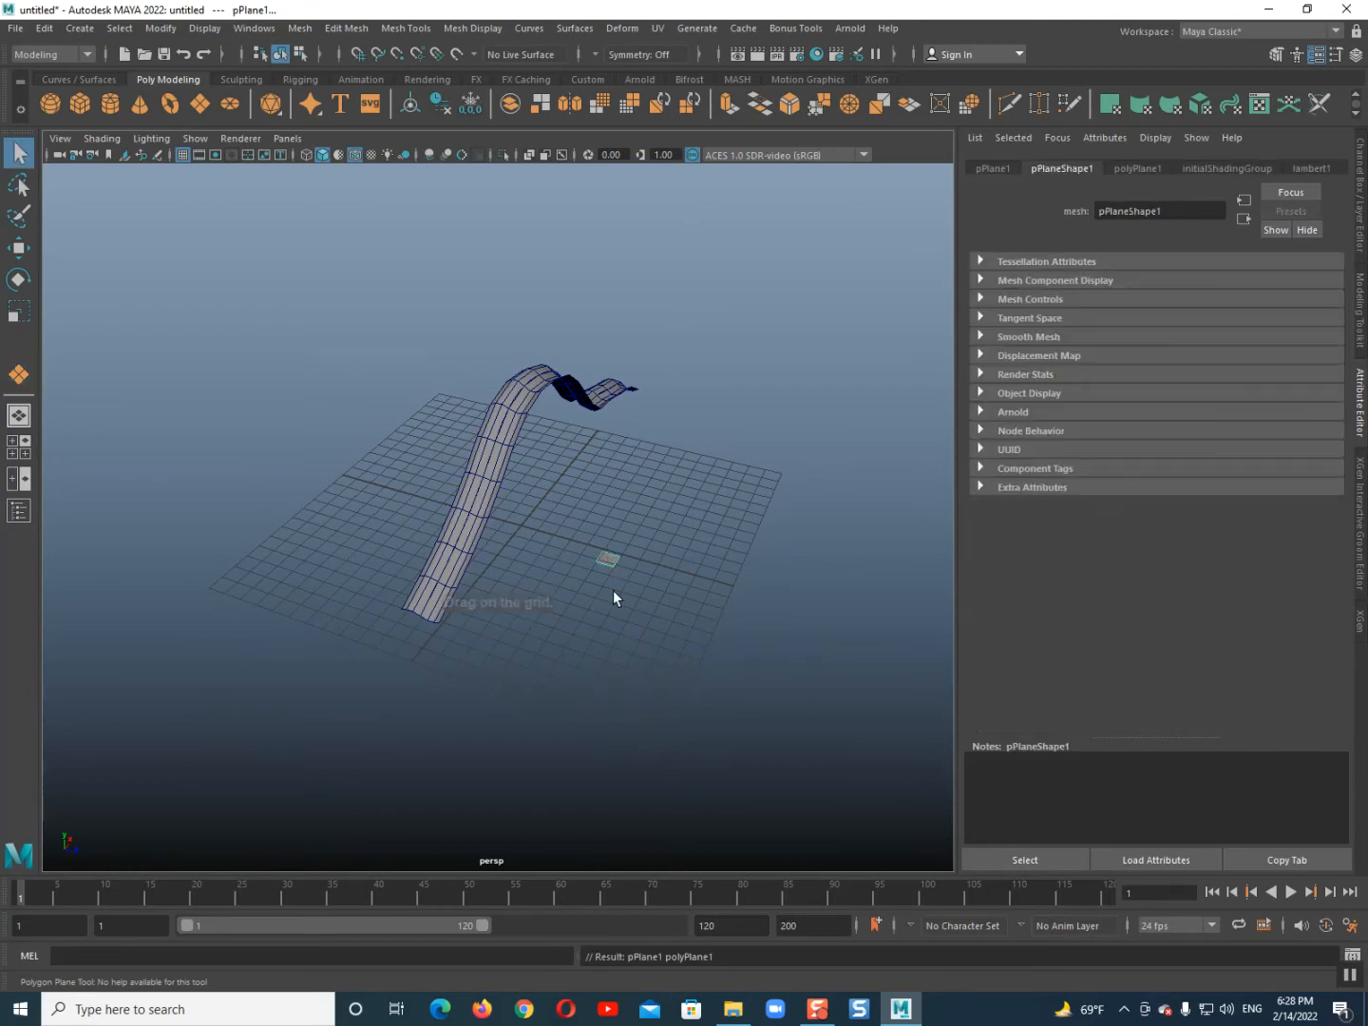
{"action": "scroll", "coordinate": [561, 567], "scroll_direction": "up", "scroll_amount": 3}
{"action": "middle_click_drag", "start_coordinate": [542, 568], "coordinate": [438, 521], "text": "alt"}
{"action": "scroll", "coordinate": [439, 520], "scroll_direction": "up", "scroll_amount": 3}
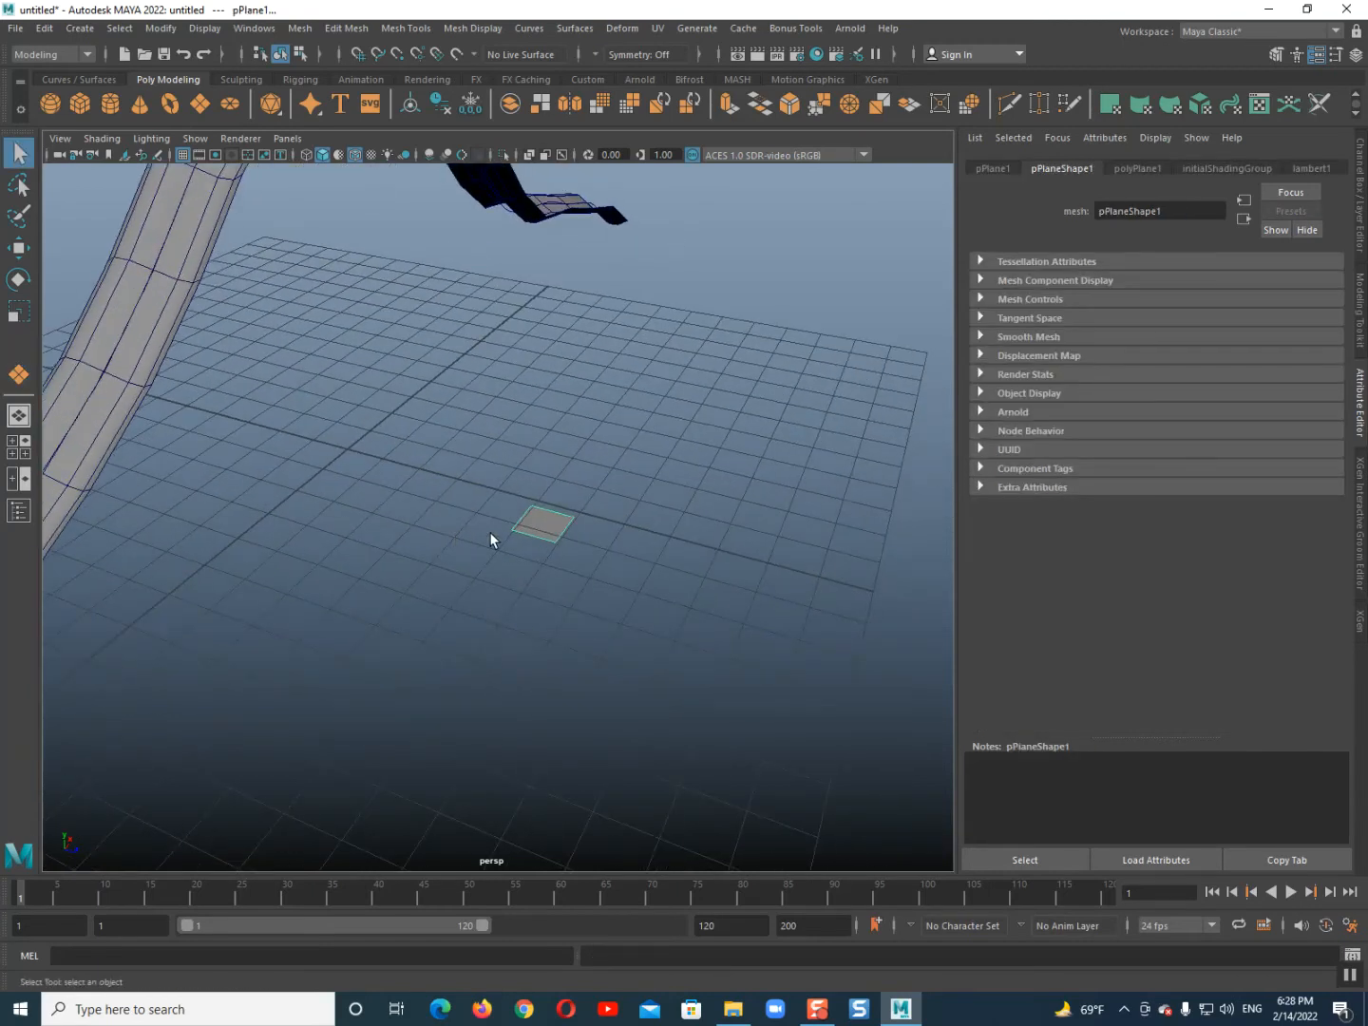
{"action": "key", "text": "Delete"}
{"action": "right_click_drag", "start_coordinate": [529, 490], "coordinate": [520, 800]}
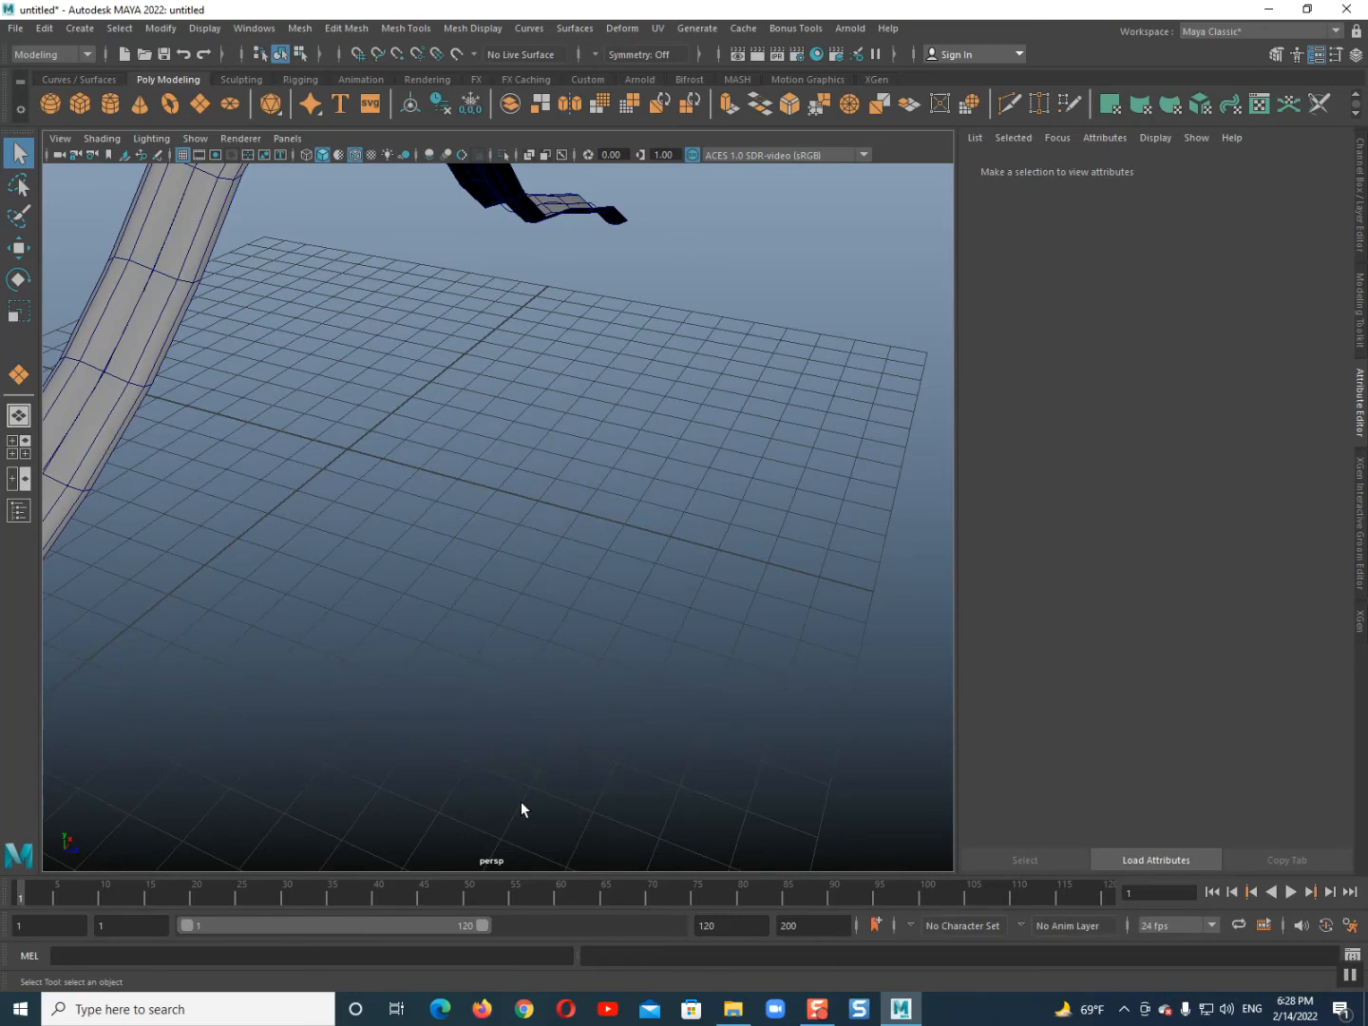
Create a subdivided polygon plane at the grid's origin and frame it.
{"action": "right_click_drag", "start_coordinate": [415, 327], "coordinate": [360, 295], "text": "shift"}
{"action": "scroll", "coordinate": [424, 538], "scroll_direction": "up", "scroll_amount": 4}
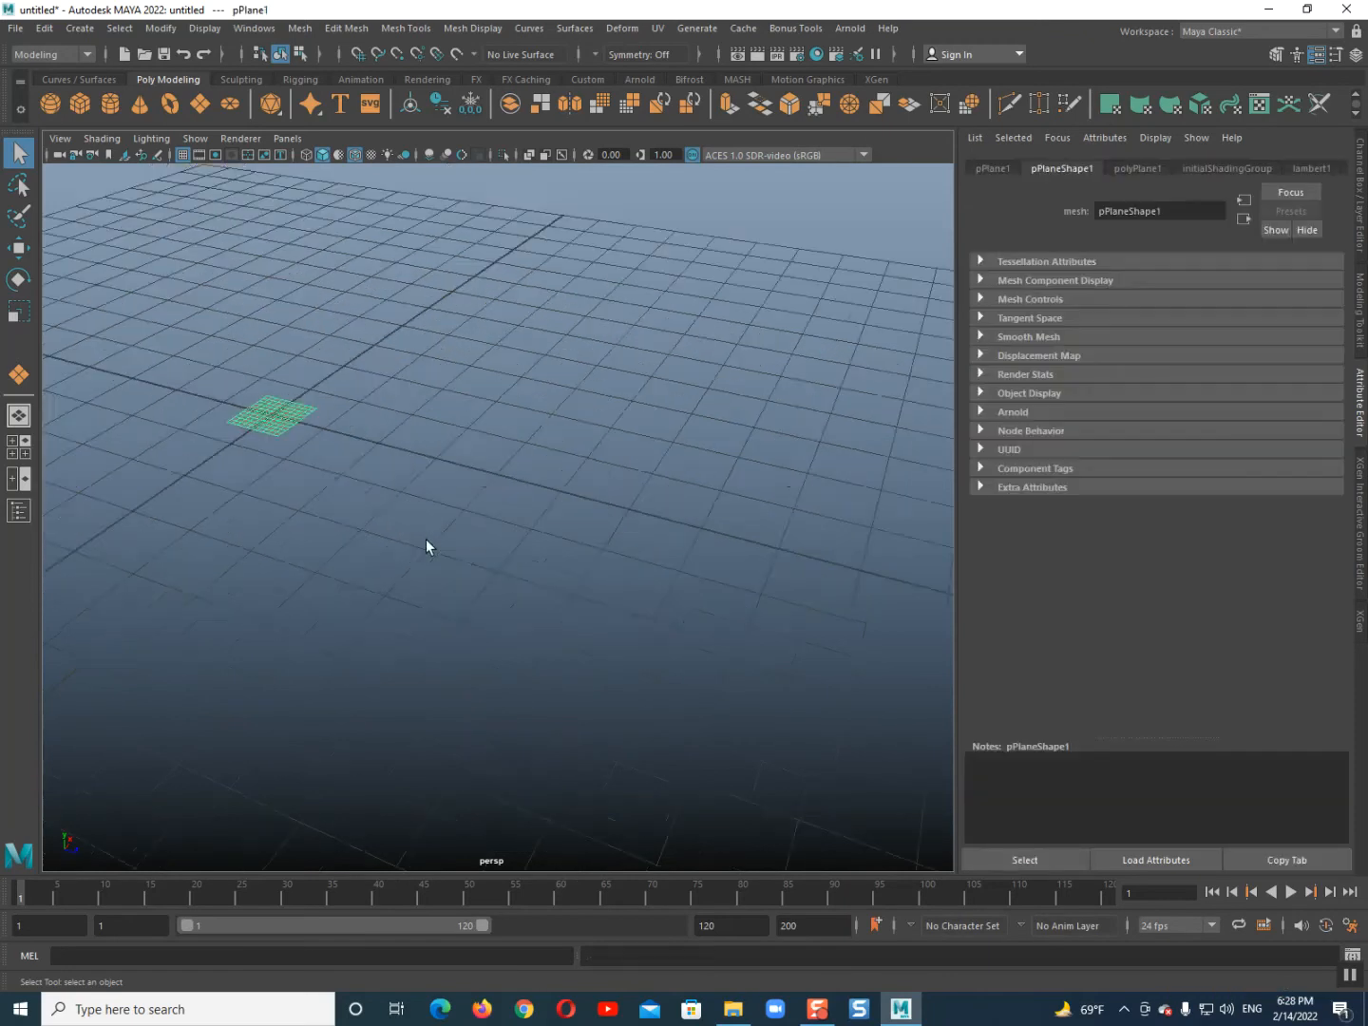
{"action": "key", "text": "f"}
{"action": "scroll", "coordinate": [414, 529], "scroll_direction": "down", "scroll_amount": 5}
{"action": "scroll", "coordinate": [441, 564], "scroll_direction": "up", "scroll_amount": 3}
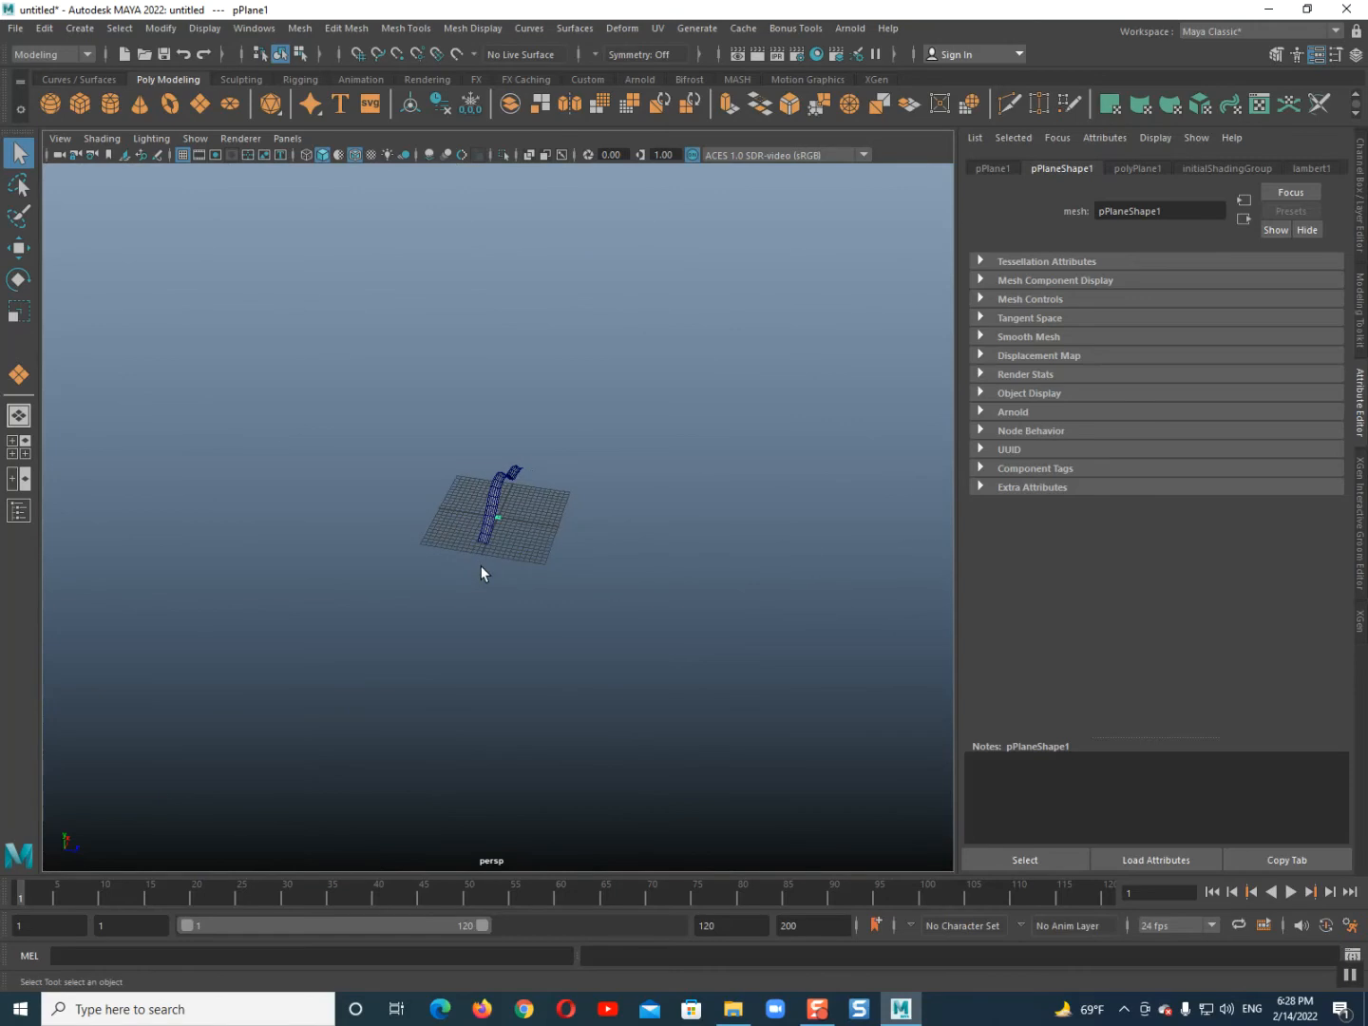
Move the plane along the Z axis so it sits clear of the swept mesh.
{"action": "key", "text": "w"}
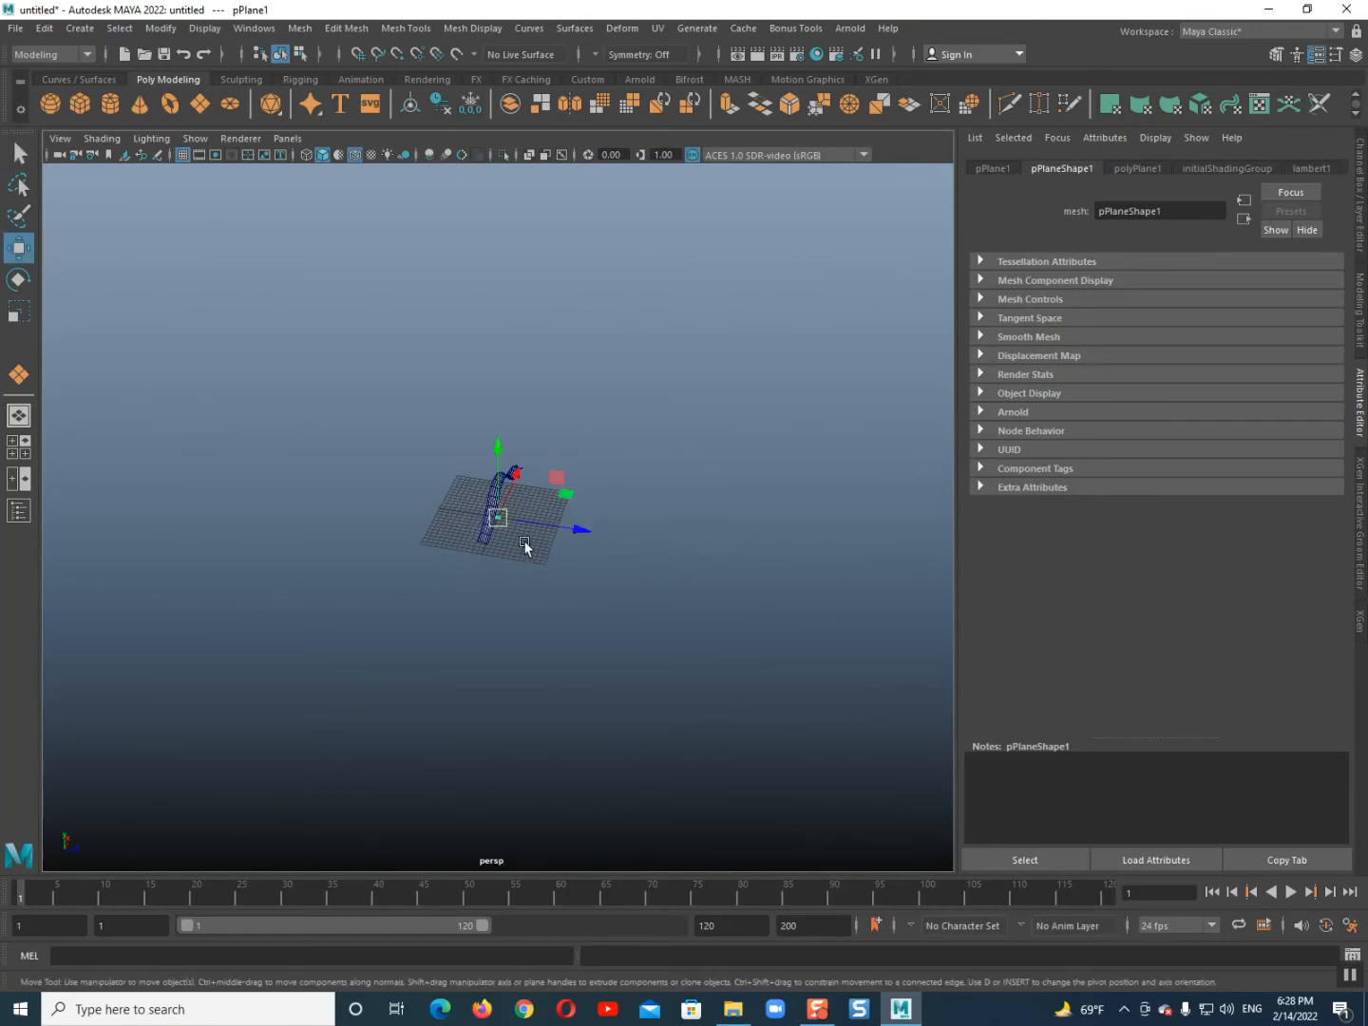
{"action": "left_click_drag", "start_coordinate": [544, 523], "coordinate": [634, 540]}
{"action": "scroll", "coordinate": [620, 535], "scroll_direction": "up", "scroll_amount": 5}
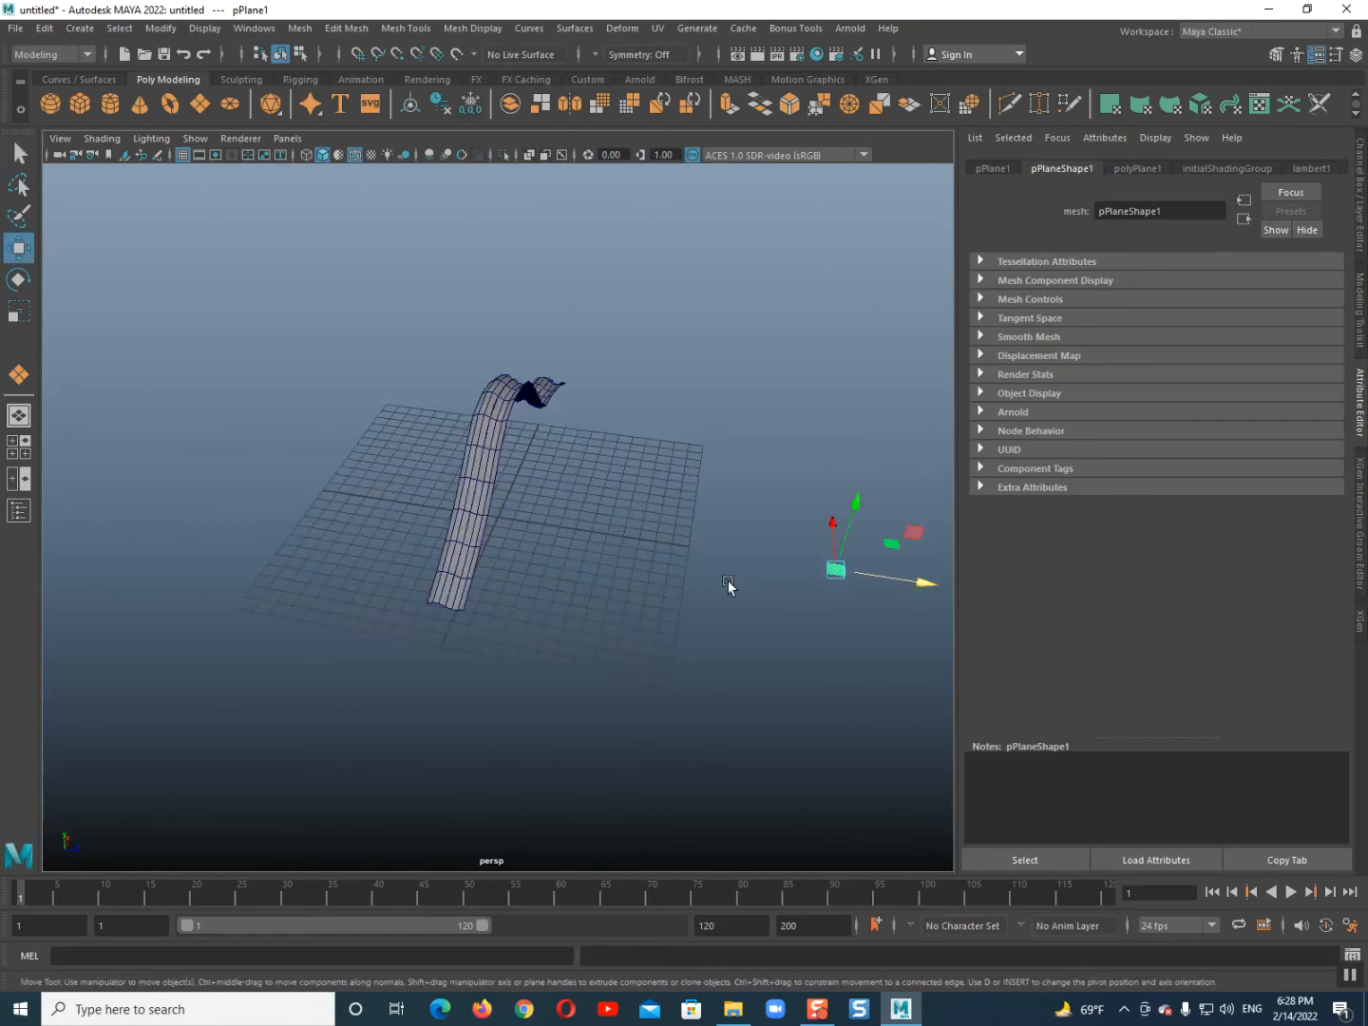
{"action": "left_click_drag", "start_coordinate": [874, 583], "coordinate": [672, 560]}
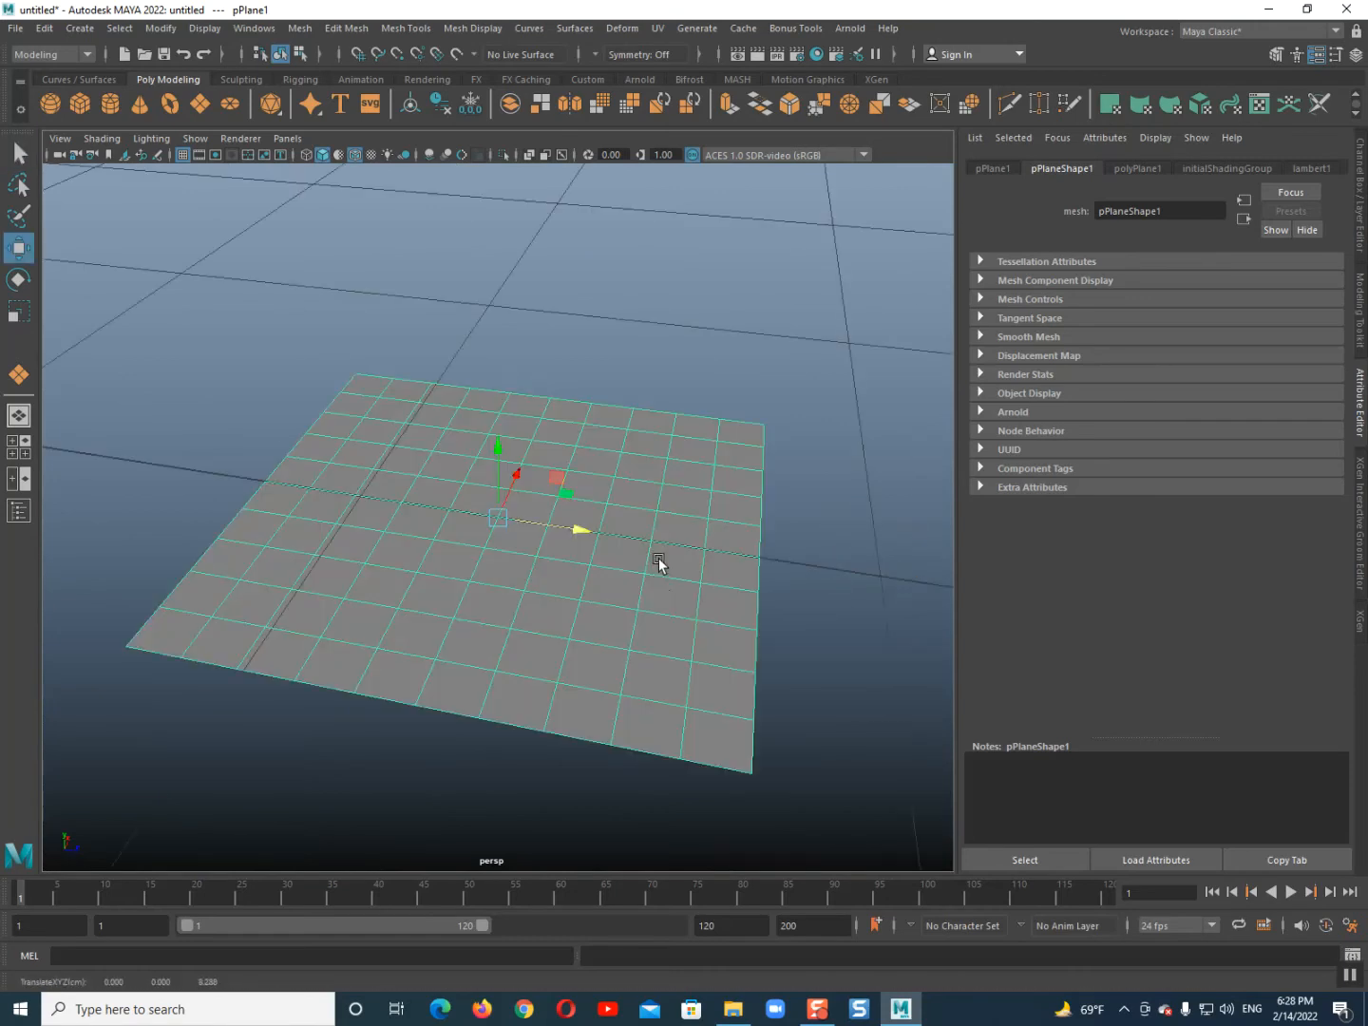
Delete two blocks of the plane's faces to leave an inverted L shape, and return to object selection.
{"action": "scroll", "coordinate": [634, 586], "scroll_direction": "down", "scroll_amount": 4}
{"action": "left_click_drag", "start_coordinate": [603, 603], "coordinate": [644, 604], "text": "alt"}
{"action": "right_click_drag", "start_coordinate": [546, 542], "coordinate": [515, 602]}
{"action": "left_click_drag", "start_coordinate": [514, 602], "coordinate": [607, 609], "text": "alt"}
{"action": "left_click_drag", "start_coordinate": [635, 506], "coordinate": [520, 528]}
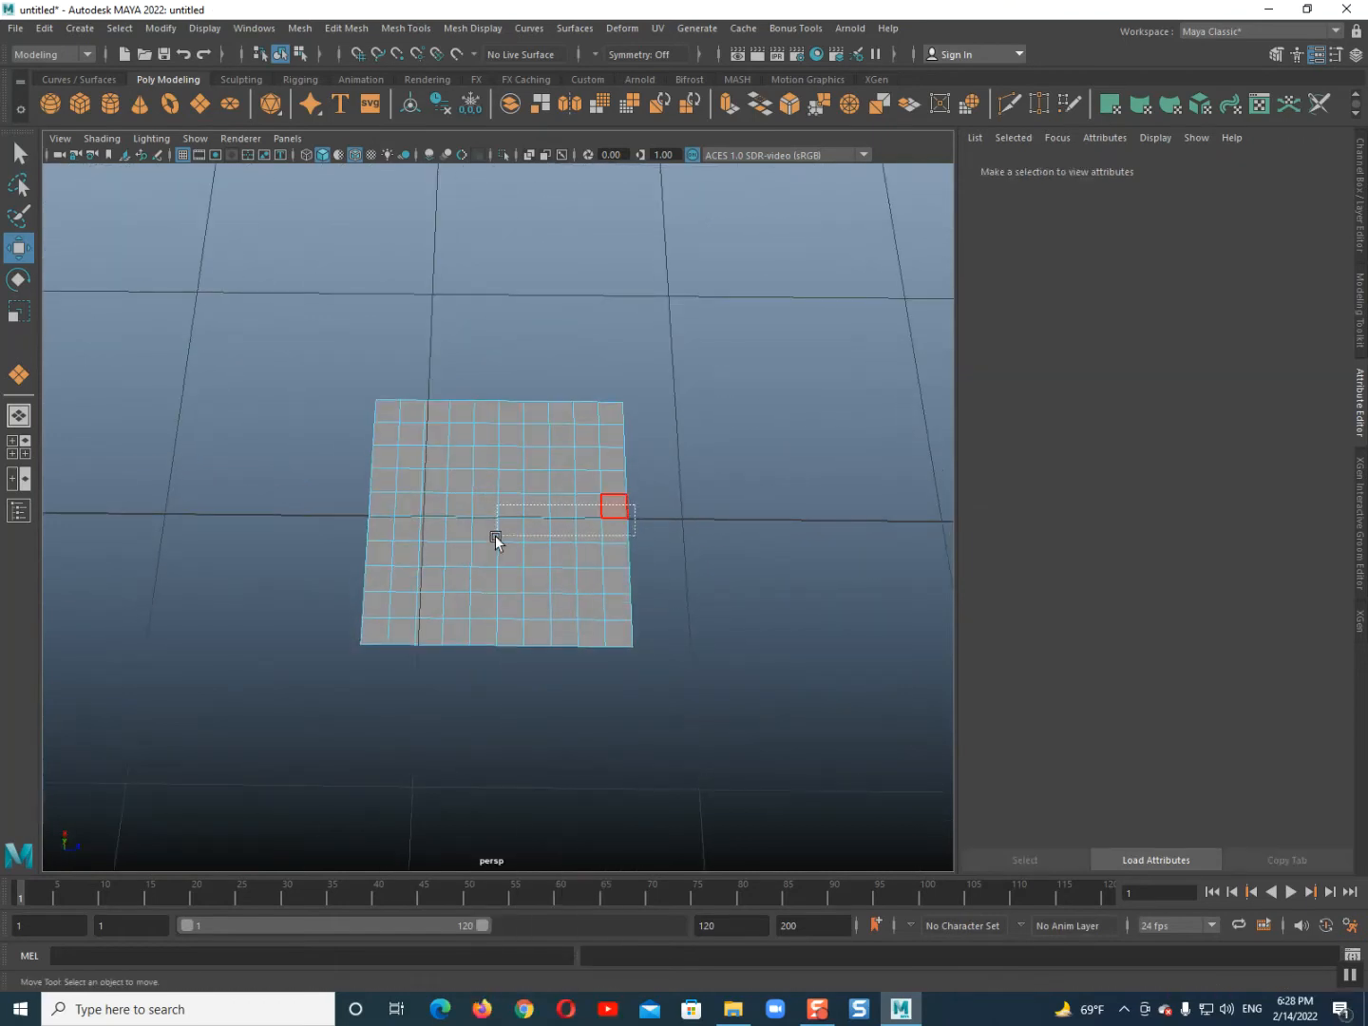
{"action": "left_click_drag", "start_coordinate": [481, 582], "coordinate": [543, 666]}
{"action": "key", "text": "Delete"}
{"action": "left_click_drag", "start_coordinate": [539, 527], "coordinate": [431, 649]}
{"action": "key", "text": "Delete"}
{"action": "right_click_drag", "start_coordinate": [489, 436], "coordinate": [584, 399]}
{"action": "scroll", "coordinate": [580, 415], "scroll_direction": "down", "scroll_amount": 10}
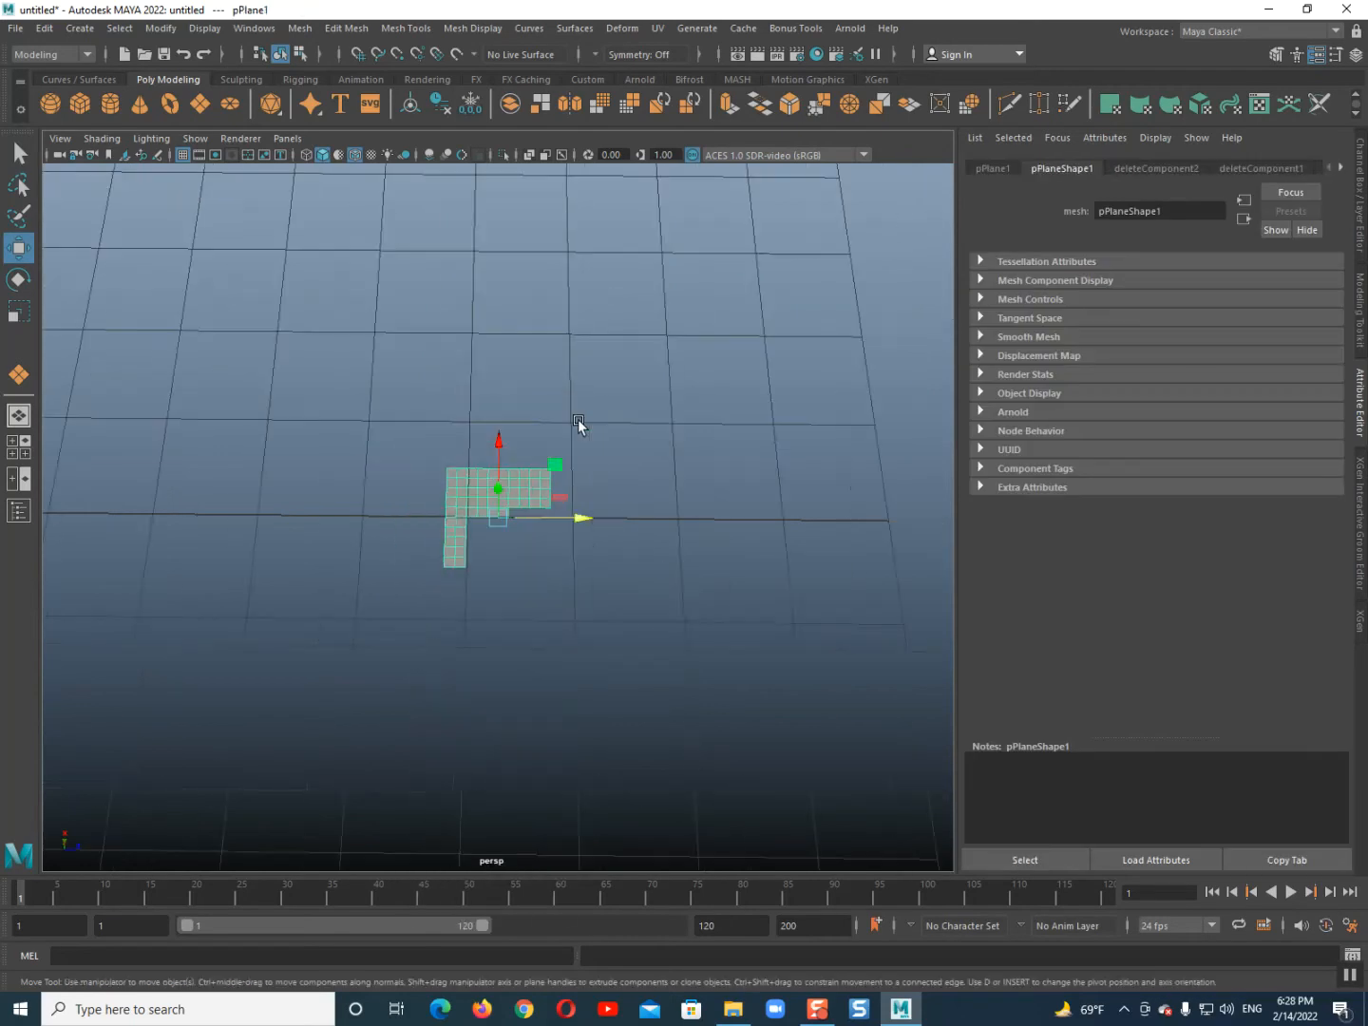
{"action": "left_click_drag", "start_coordinate": [351, 585], "coordinate": [274, 527], "text": "alt"}
{"action": "scroll", "coordinate": [273, 528], "scroll_direction": "down", "scroll_amount": 3}
{"action": "middle_click_drag", "start_coordinate": [274, 528], "coordinate": [387, 582], "text": "alt"}
{"action": "left_click_drag", "start_coordinate": [387, 582], "coordinate": [611, 467], "text": "alt"}
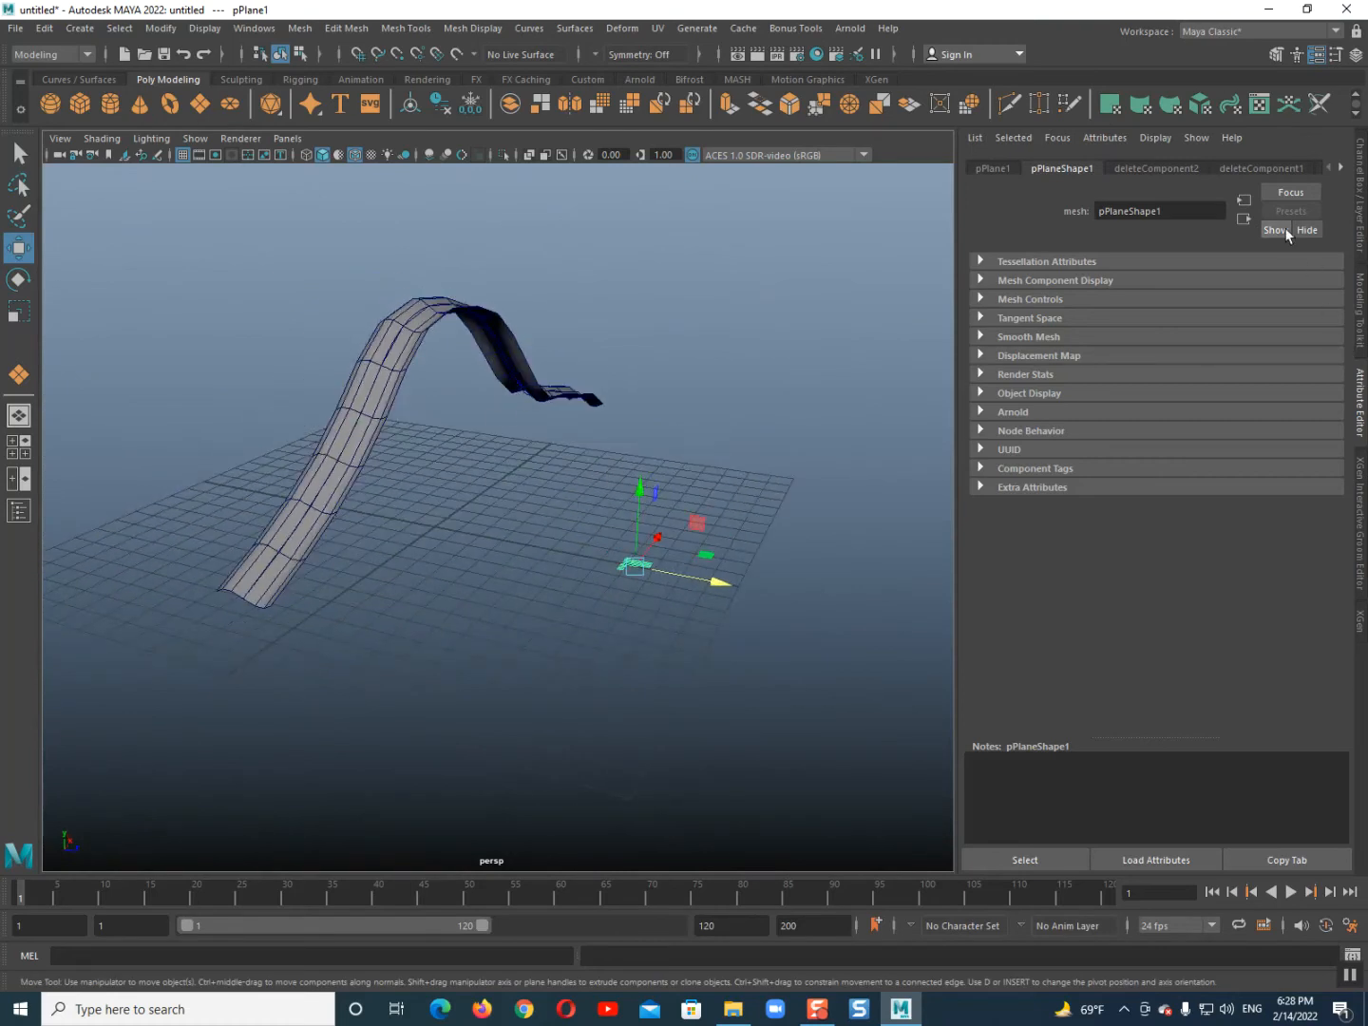
Select the curve that drives the swept mesh and show its sweep mesh creator settings.
{"action": "left_click", "coordinate": [1342, 169]}
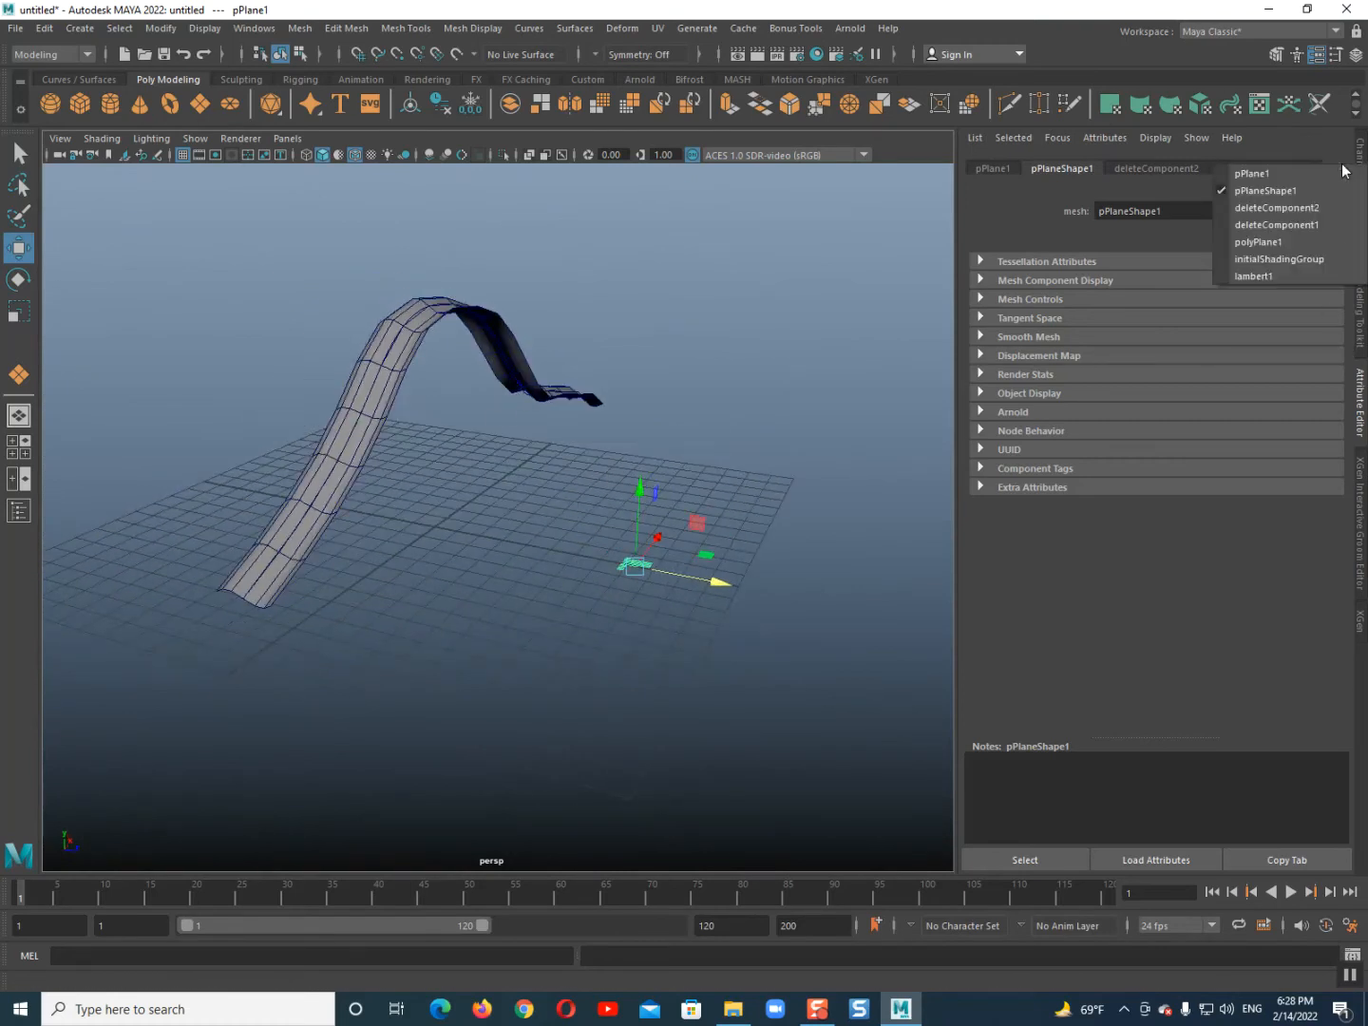
{"action": "left_click", "coordinate": [849, 270]}
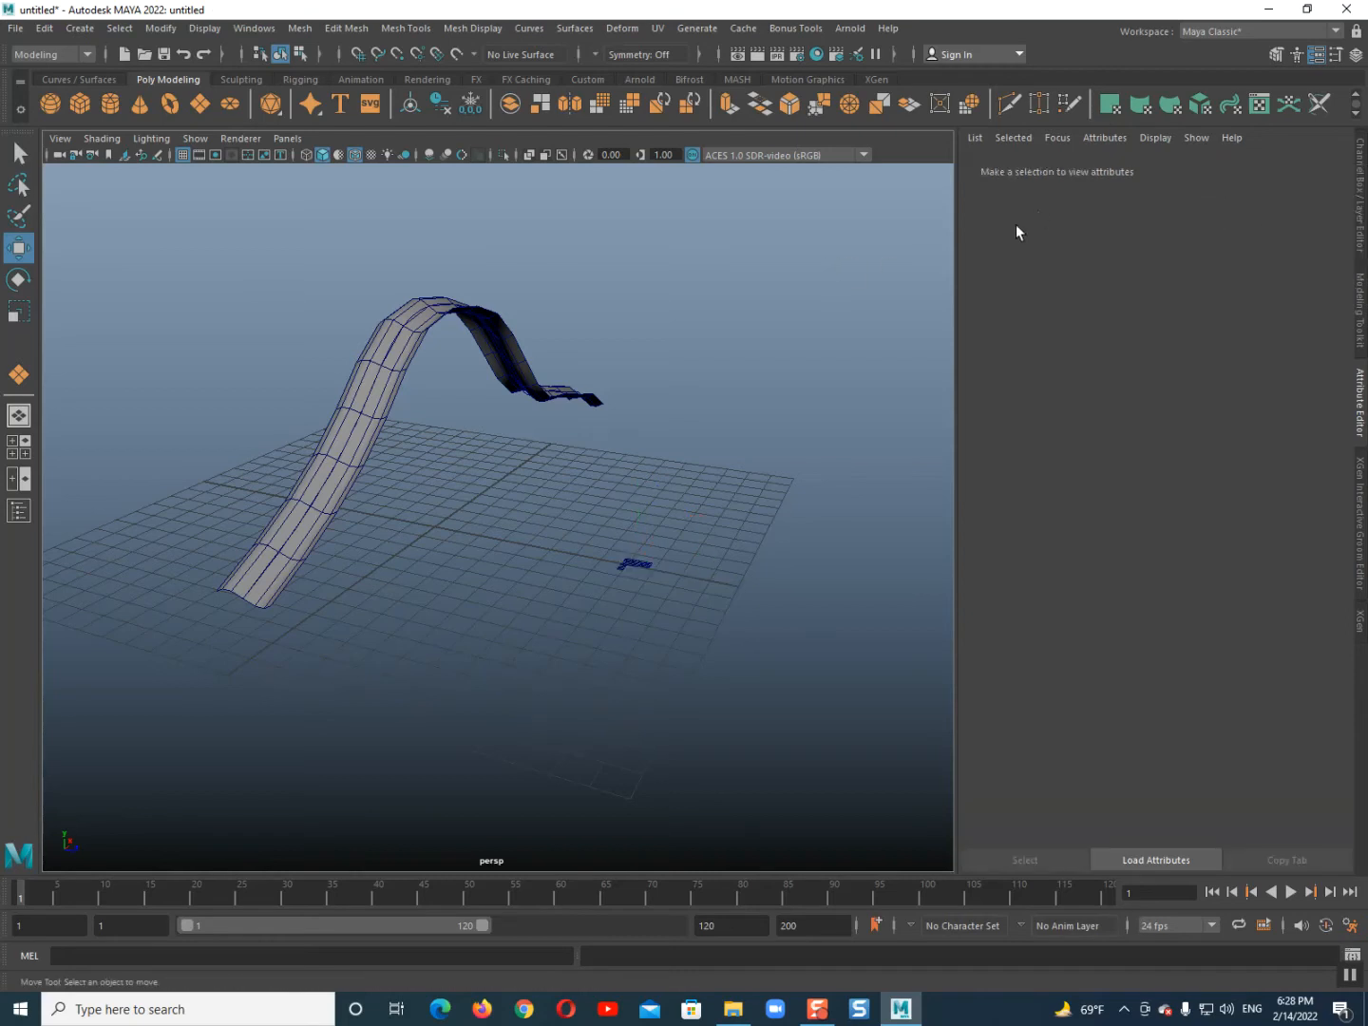
{"action": "left_click", "coordinate": [497, 346]}
{"action": "left_click", "coordinate": [1144, 168]}
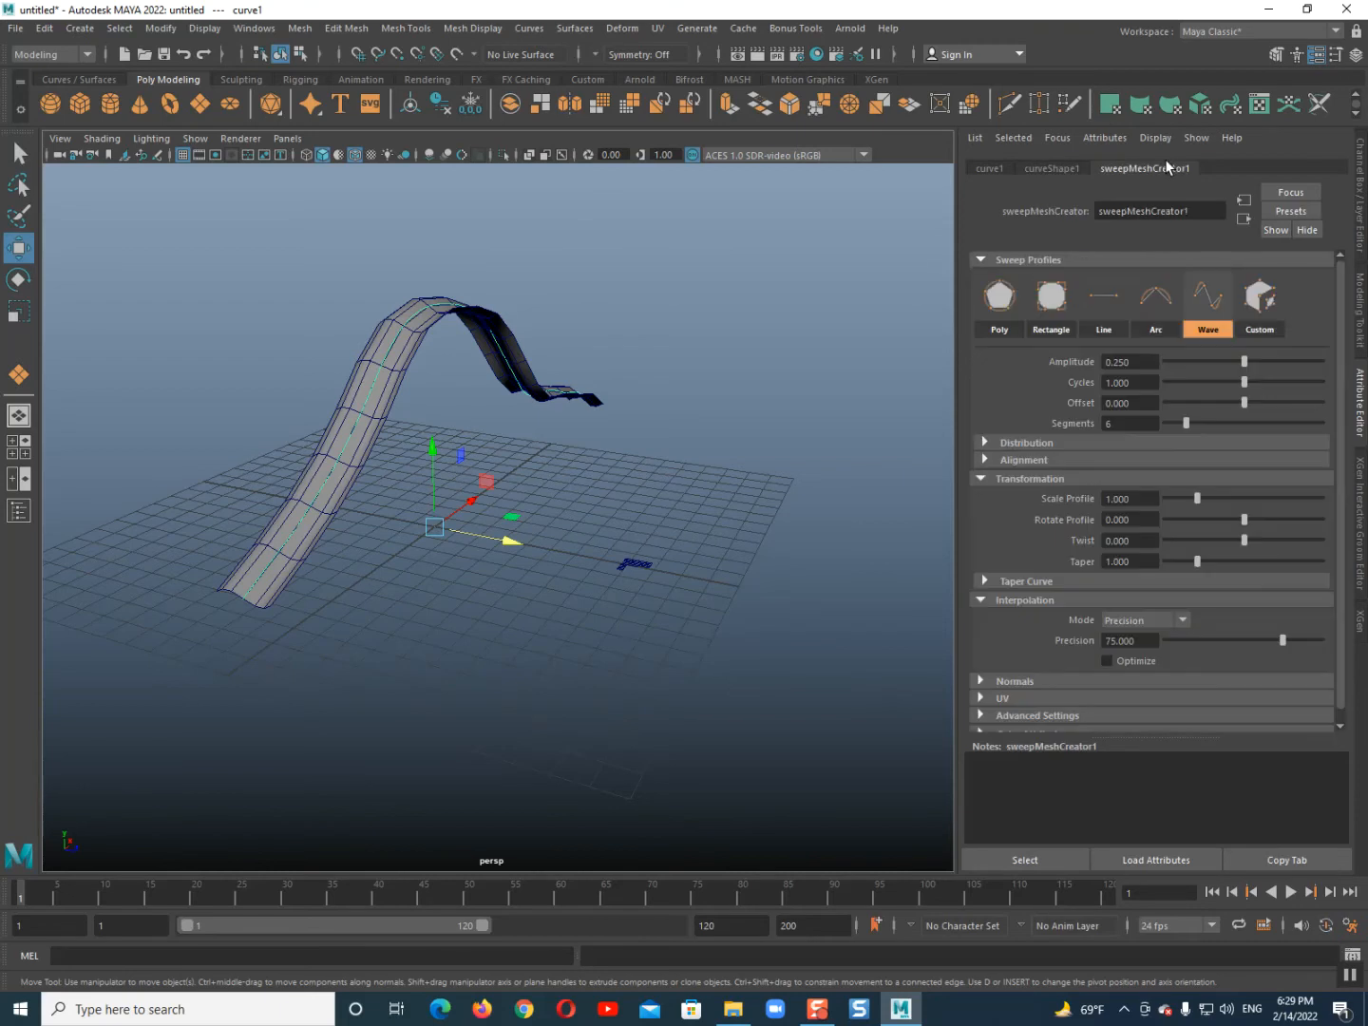
{"action": "mouse_move", "coordinate": [877, 440]}
{"action": "left_mouse_down", "text": "alt"}
{"action": "mouse_move", "coordinate": [596, 564]}
{"action": "mouse_move", "coordinate": [702, 568]}
{"action": "mouse_move", "coordinate": [883, 467]}
{"action": "left_mouse_up", "text": "alt"}
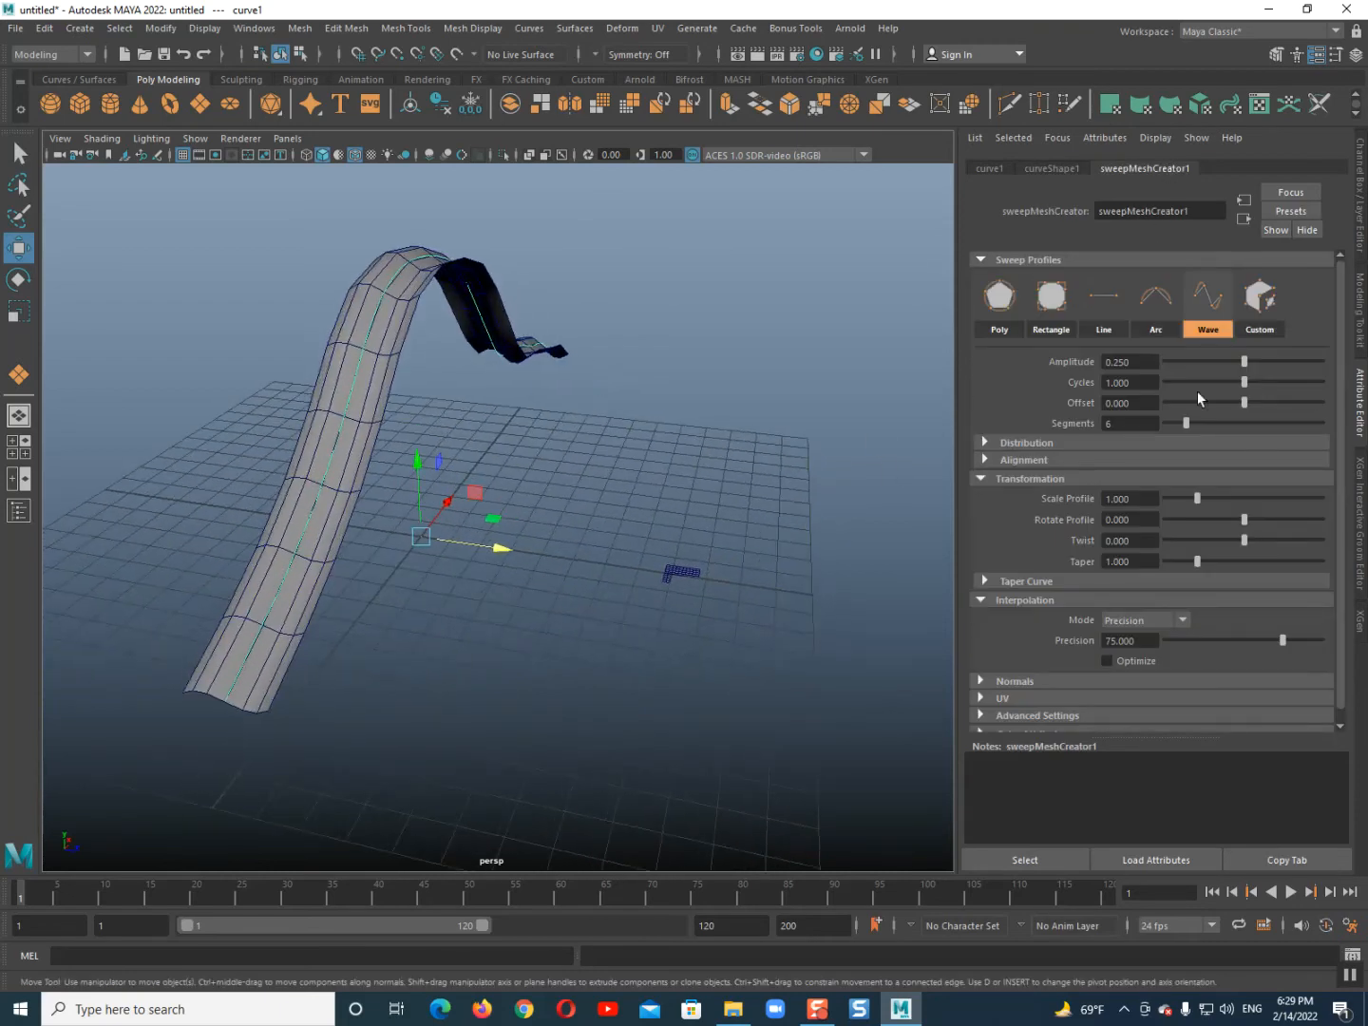
Try the inverted L-shaped plane as a custom sweep profile of type Poly Object, inspect the resulting sweep, and cancel the custom profile.
{"action": "left_click", "coordinate": [1258, 295]}
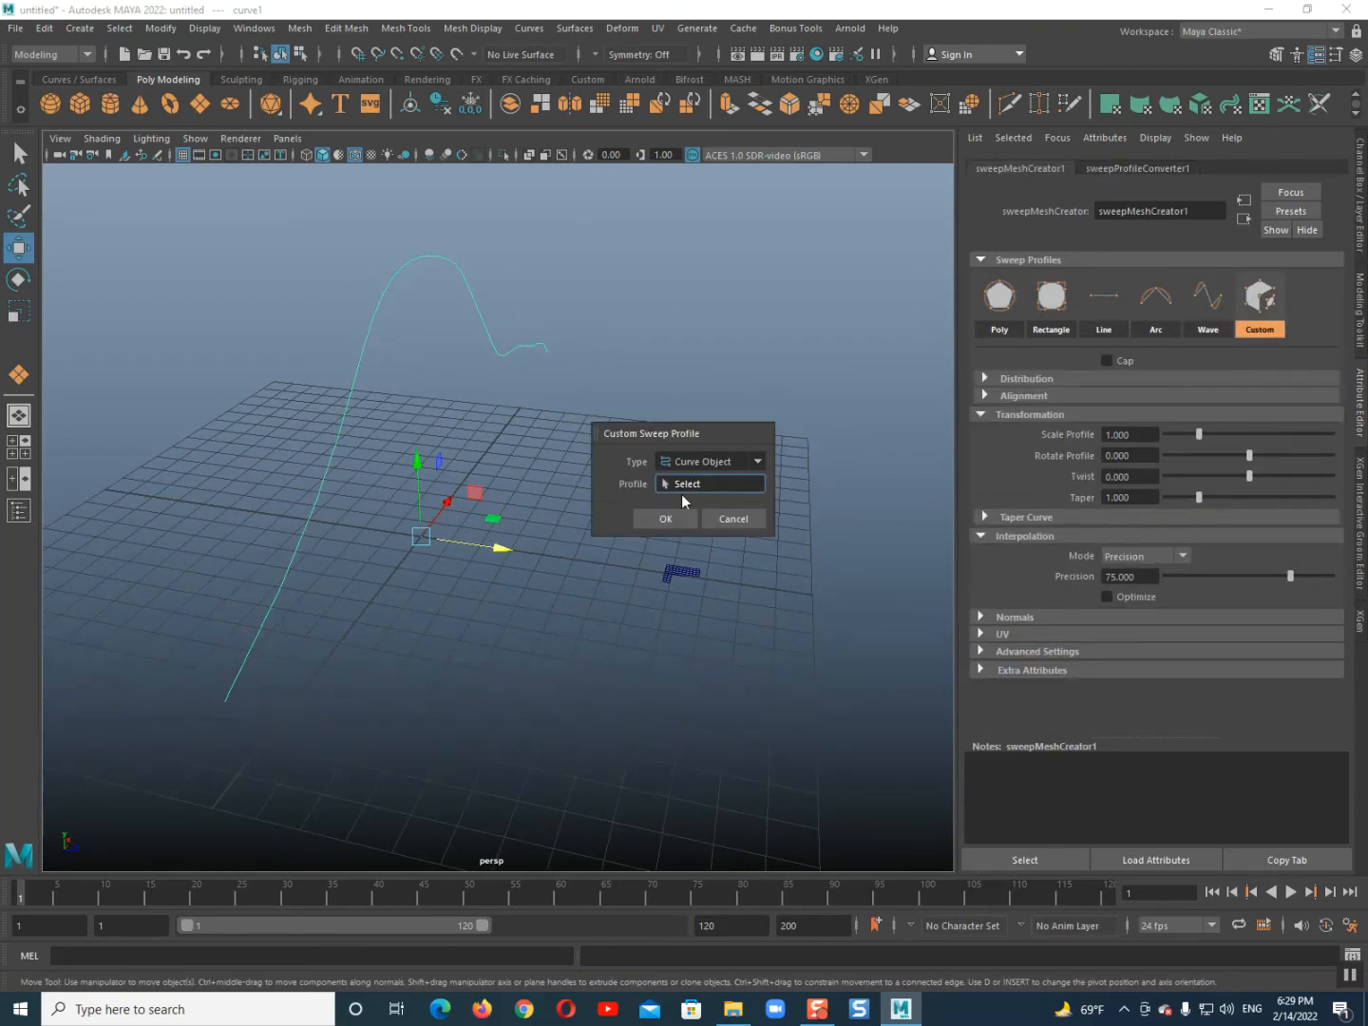
{"action": "left_click", "coordinate": [689, 466]}
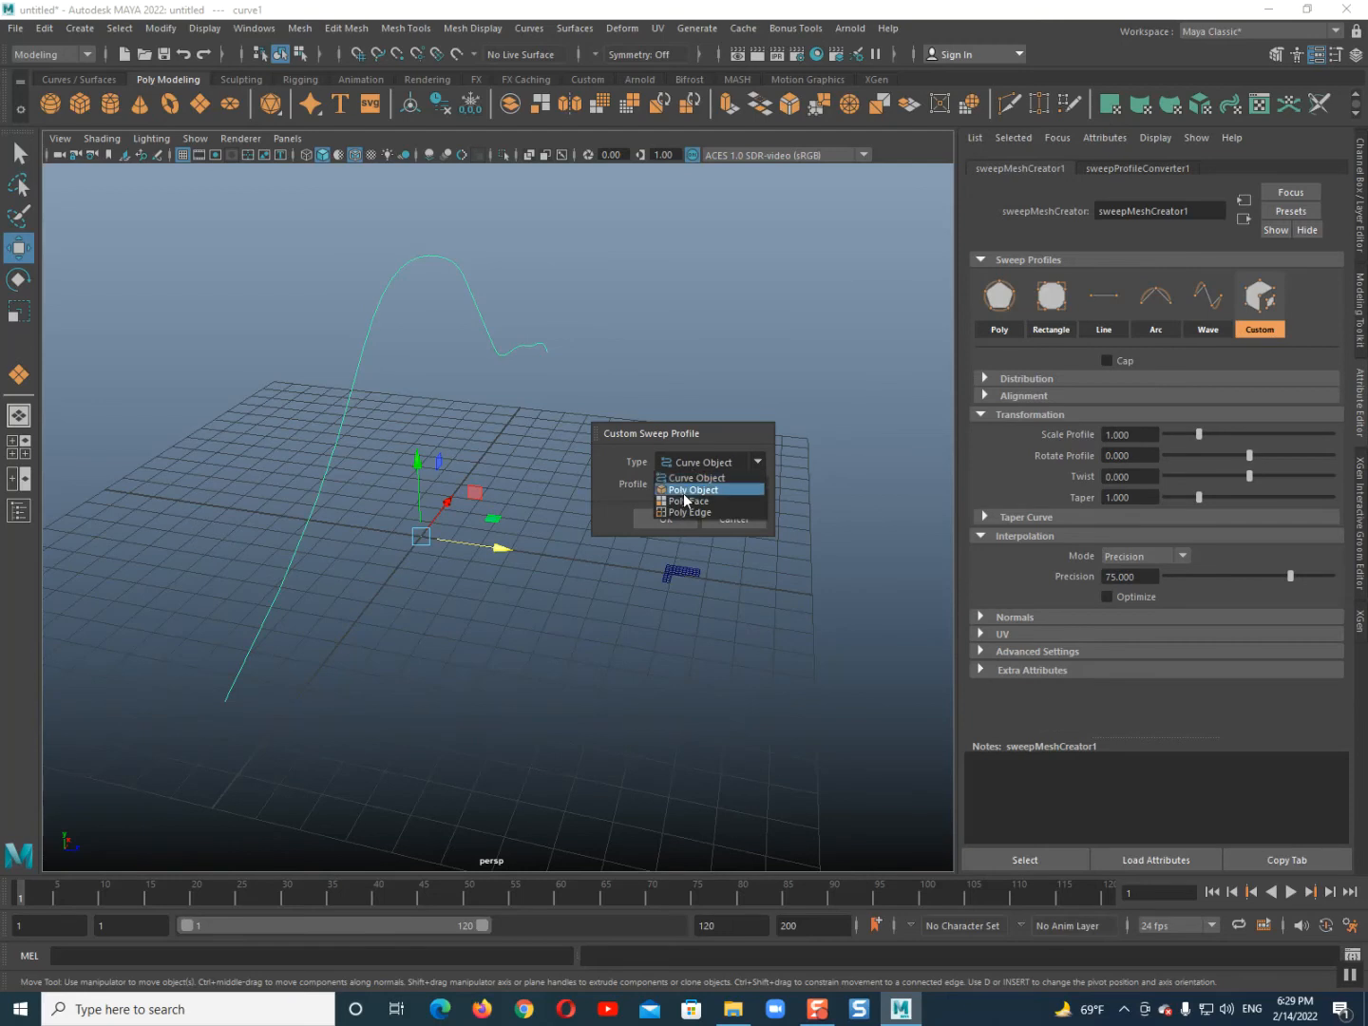
{"action": "left_click", "coordinate": [693, 491]}
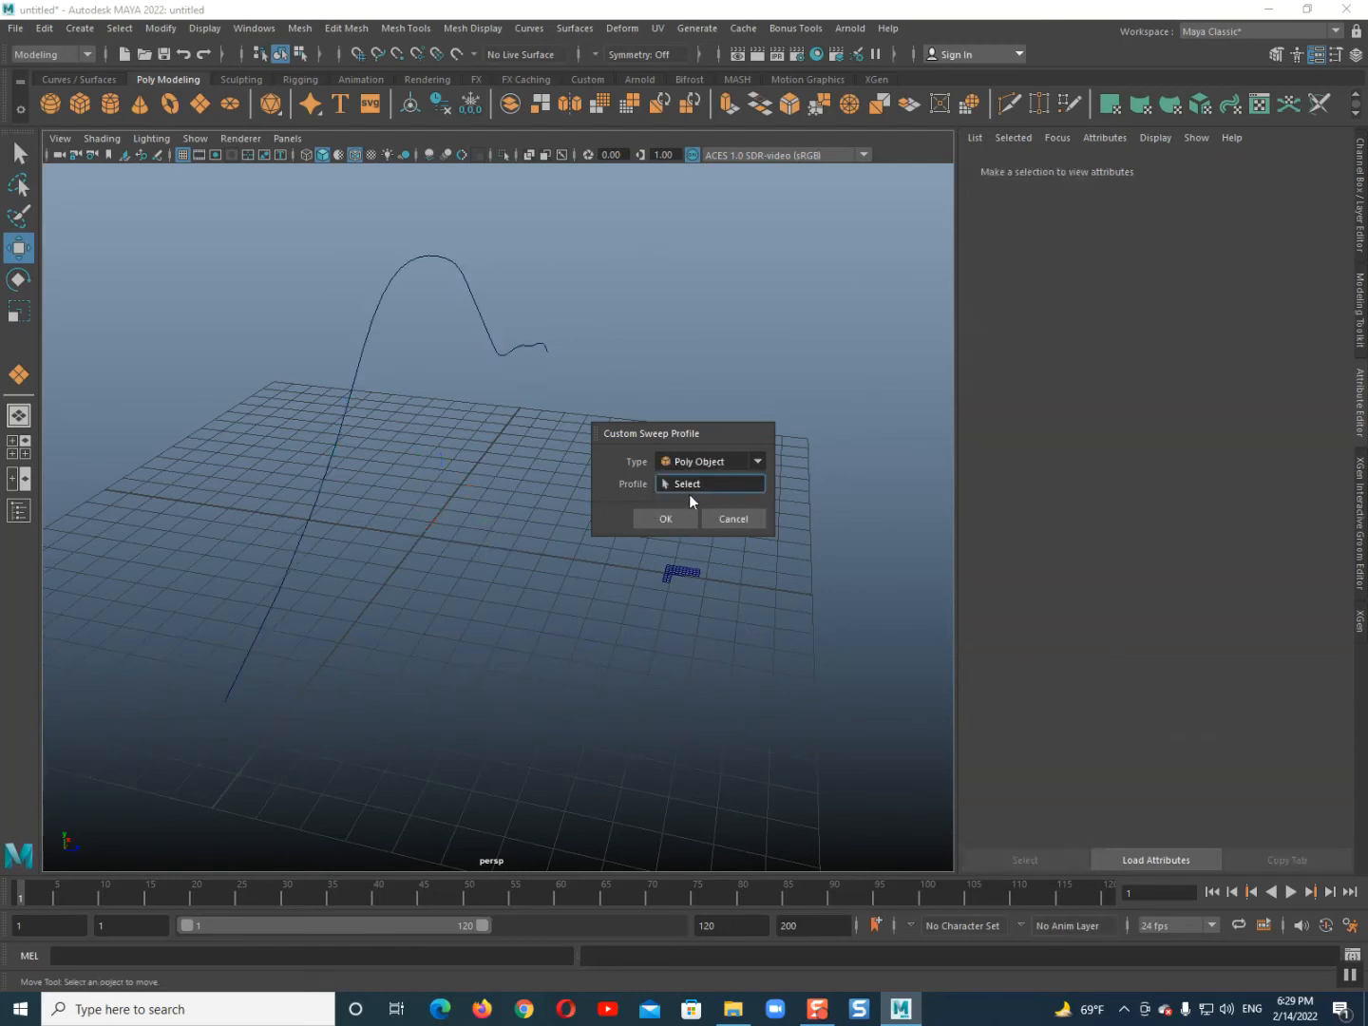
{"action": "left_click", "coordinate": [679, 574]}
{"action": "scroll", "coordinate": [541, 602], "scroll_direction": "up", "scroll_amount": 3}
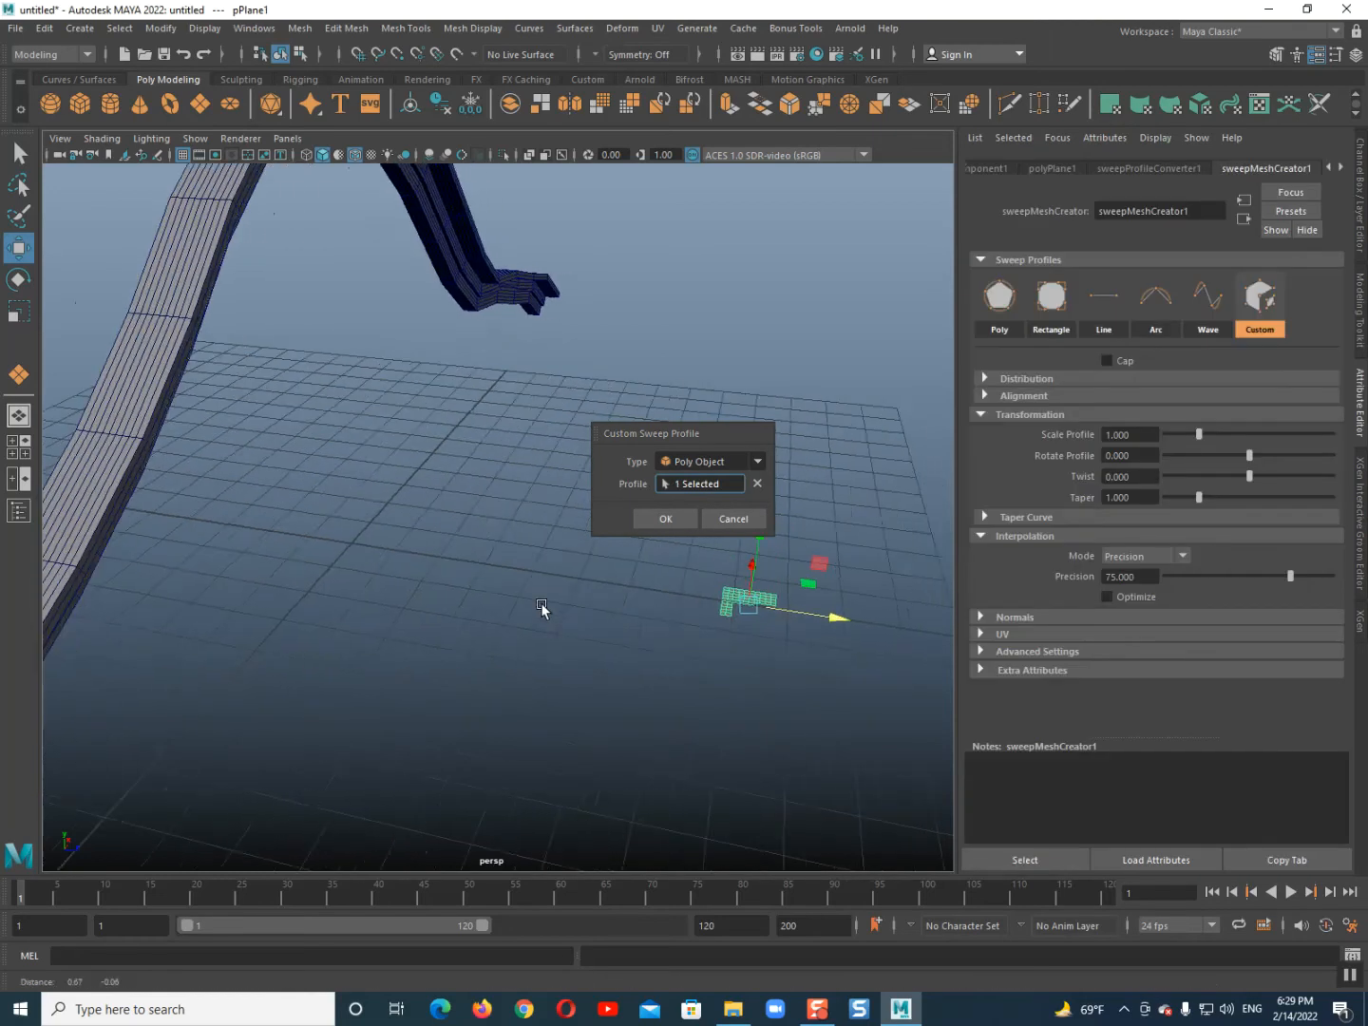
{"action": "left_click_drag", "start_coordinate": [541, 603], "coordinate": [518, 638], "text": "alt"}
{"action": "middle_click_drag", "start_coordinate": [517, 637], "coordinate": [547, 657], "text": "alt"}
{"action": "scroll", "coordinate": [367, 595], "scroll_direction": "down", "scroll_amount": 4}
{"action": "scroll", "coordinate": [331, 660], "scroll_direction": "up", "scroll_amount": 3}
{"action": "left_click_drag", "start_coordinate": [330, 660], "coordinate": [363, 631], "text": "alt"}
{"action": "left_click_drag", "start_coordinate": [463, 645], "coordinate": [340, 614], "text": "alt"}
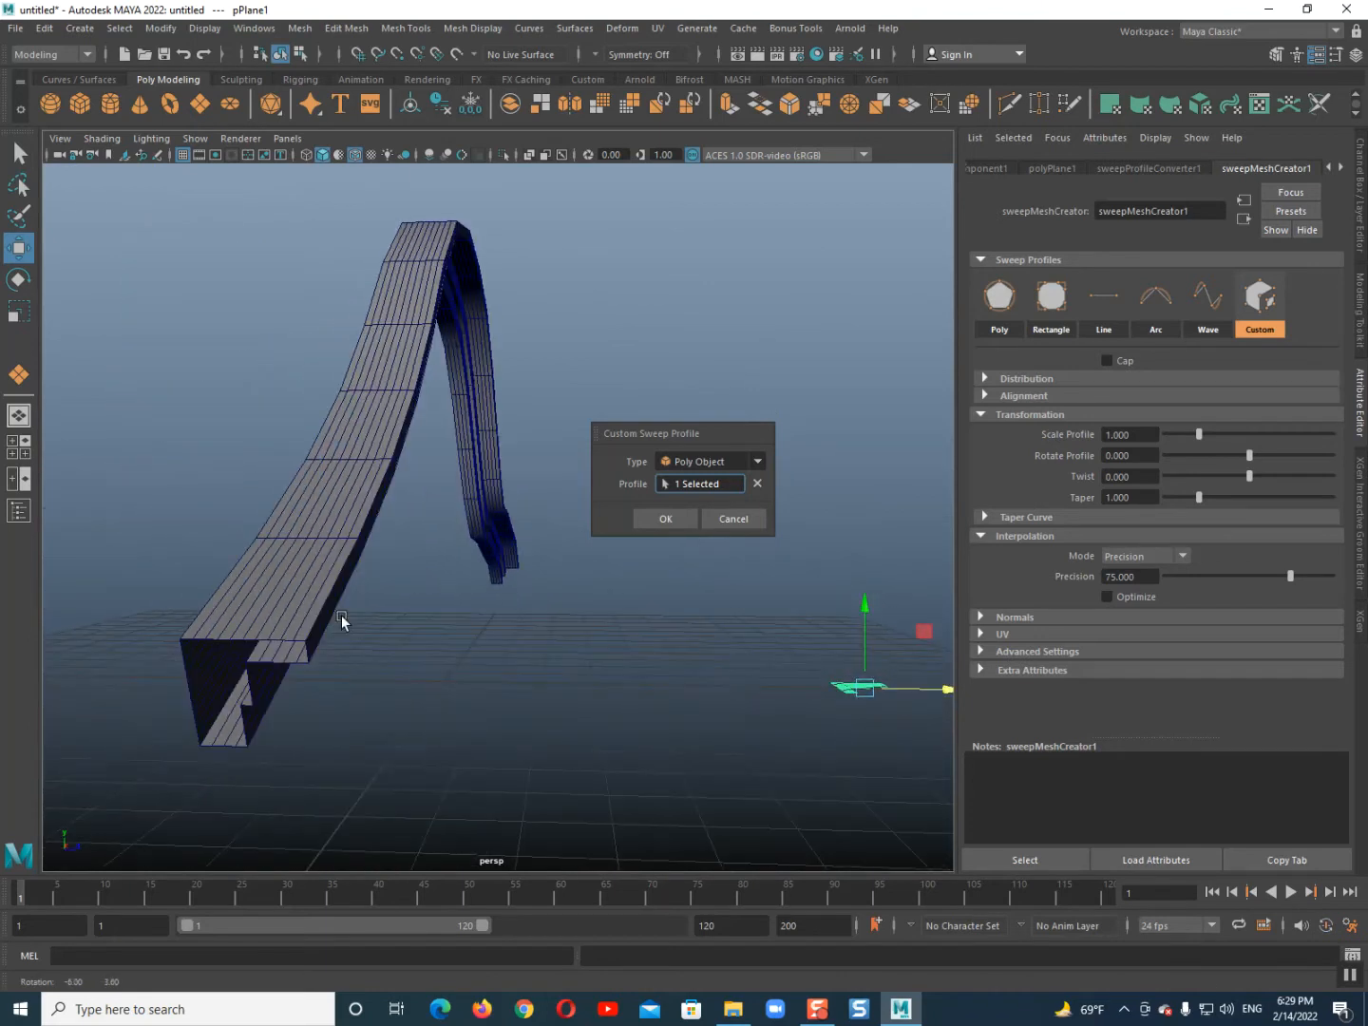
{"action": "left_click", "coordinate": [704, 518]}
{"action": "left_click_drag", "start_coordinate": [687, 516], "coordinate": [421, 606], "text": "alt"}
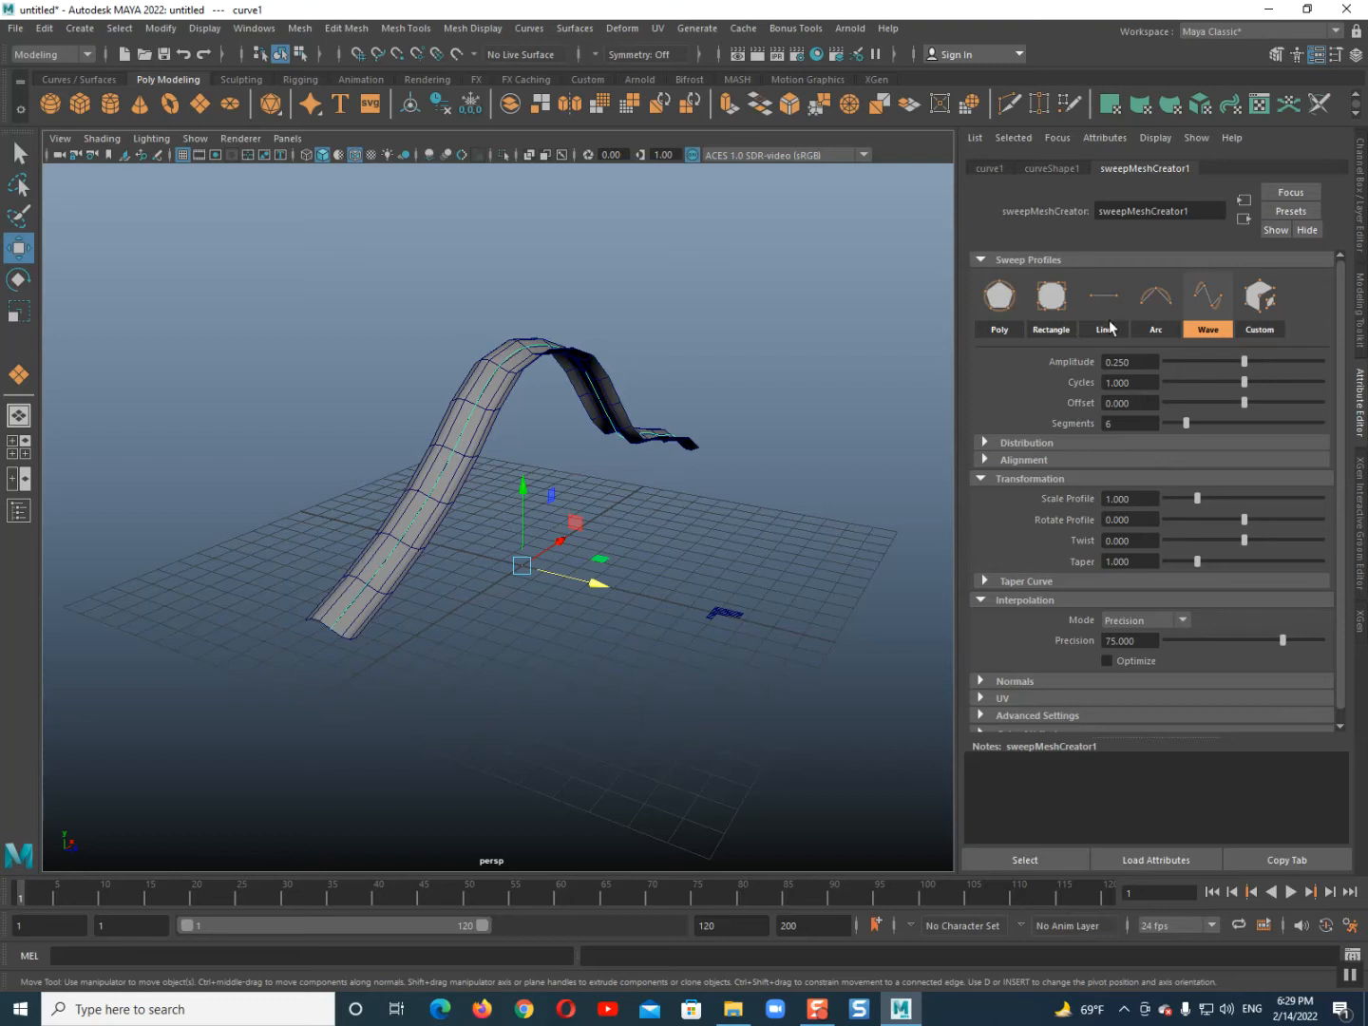
Switch the sweep profile to Poly with the Star type and inspect the star-shaped sweep.
{"action": "left_click", "coordinate": [1001, 312]}
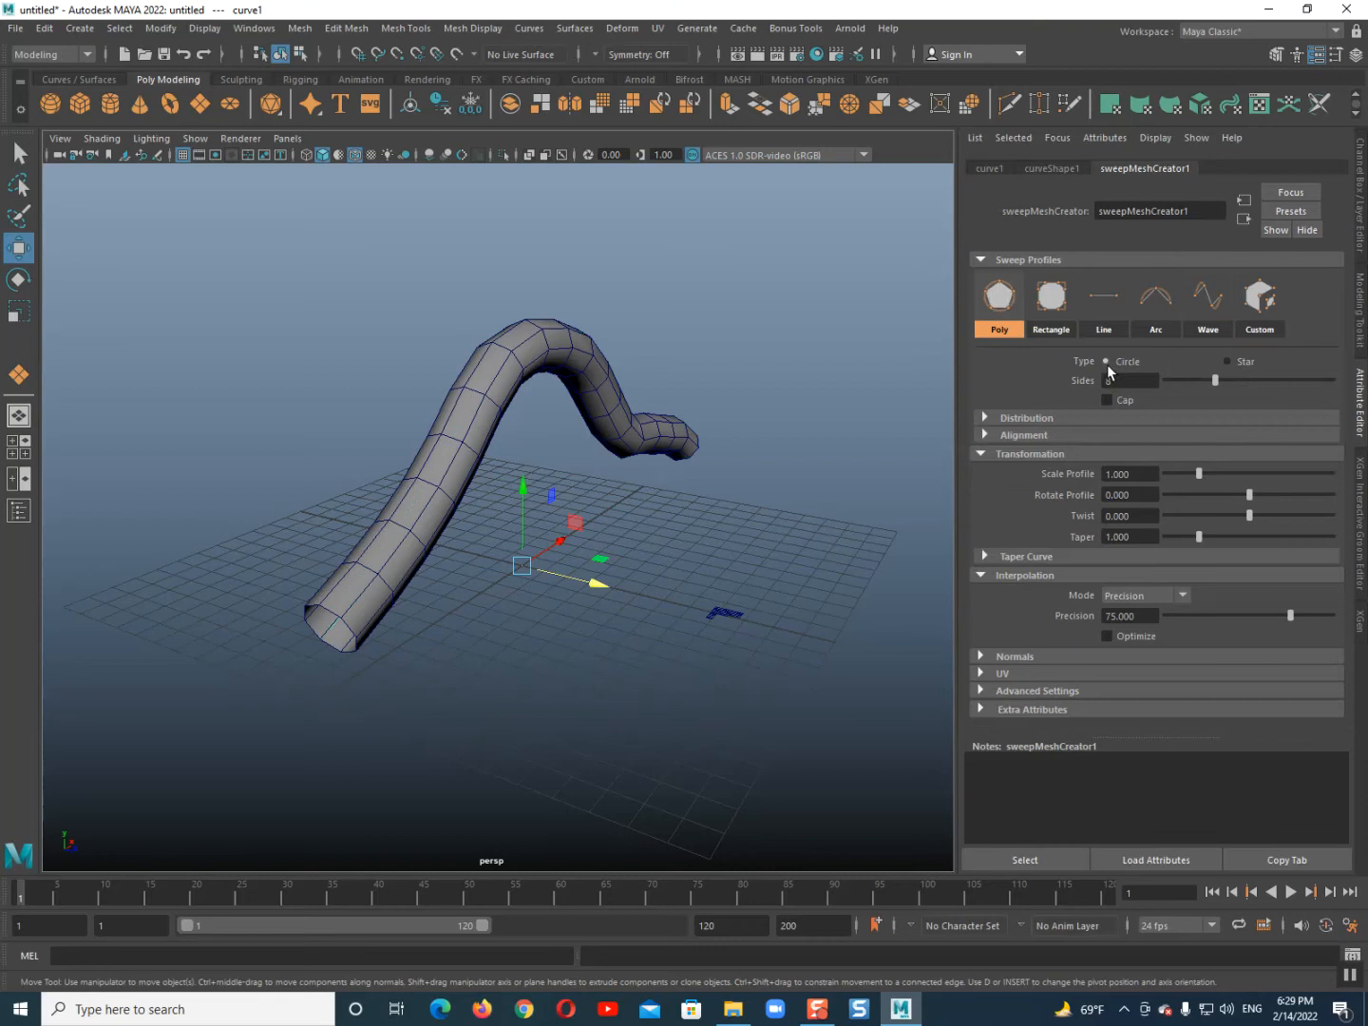
{"action": "left_click", "coordinate": [1227, 361]}
{"action": "left_click_drag", "start_coordinate": [660, 521], "coordinate": [586, 516], "text": "alt"}
{"action": "scroll", "coordinate": [636, 504], "scroll_direction": "up", "scroll_amount": 5}
{"action": "scroll", "coordinate": [585, 516], "scroll_direction": "down", "scroll_amount": 5}
{"action": "middle_click_drag", "start_coordinate": [586, 517], "coordinate": [549, 637], "text": "alt"}
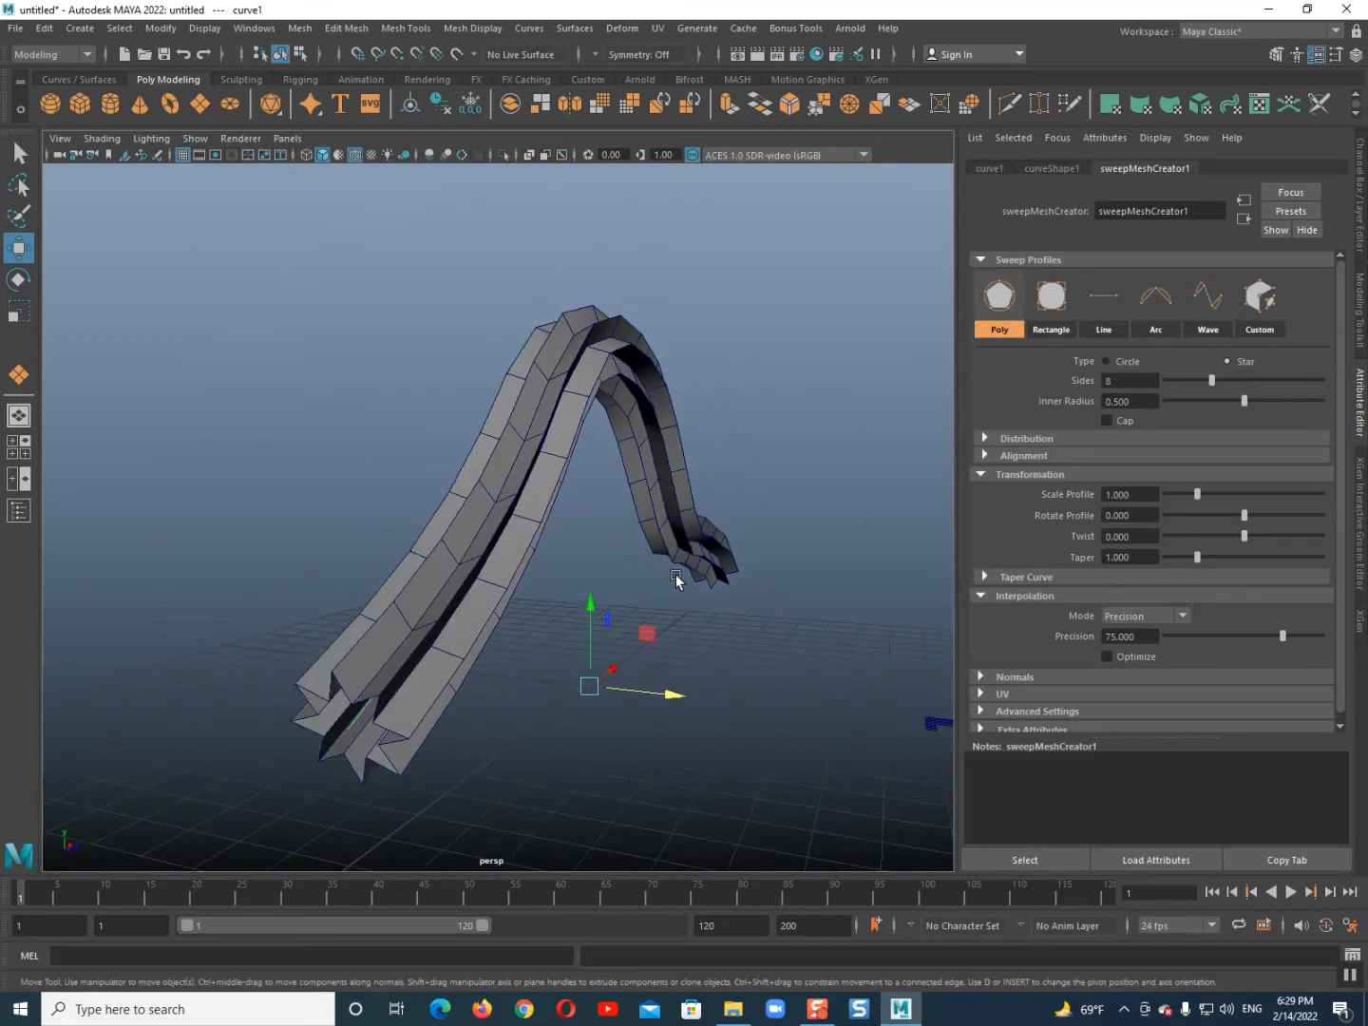
Set the Poly profile's type to Circle and its sides to 20.
{"action": "left_click", "coordinate": [1105, 361]}
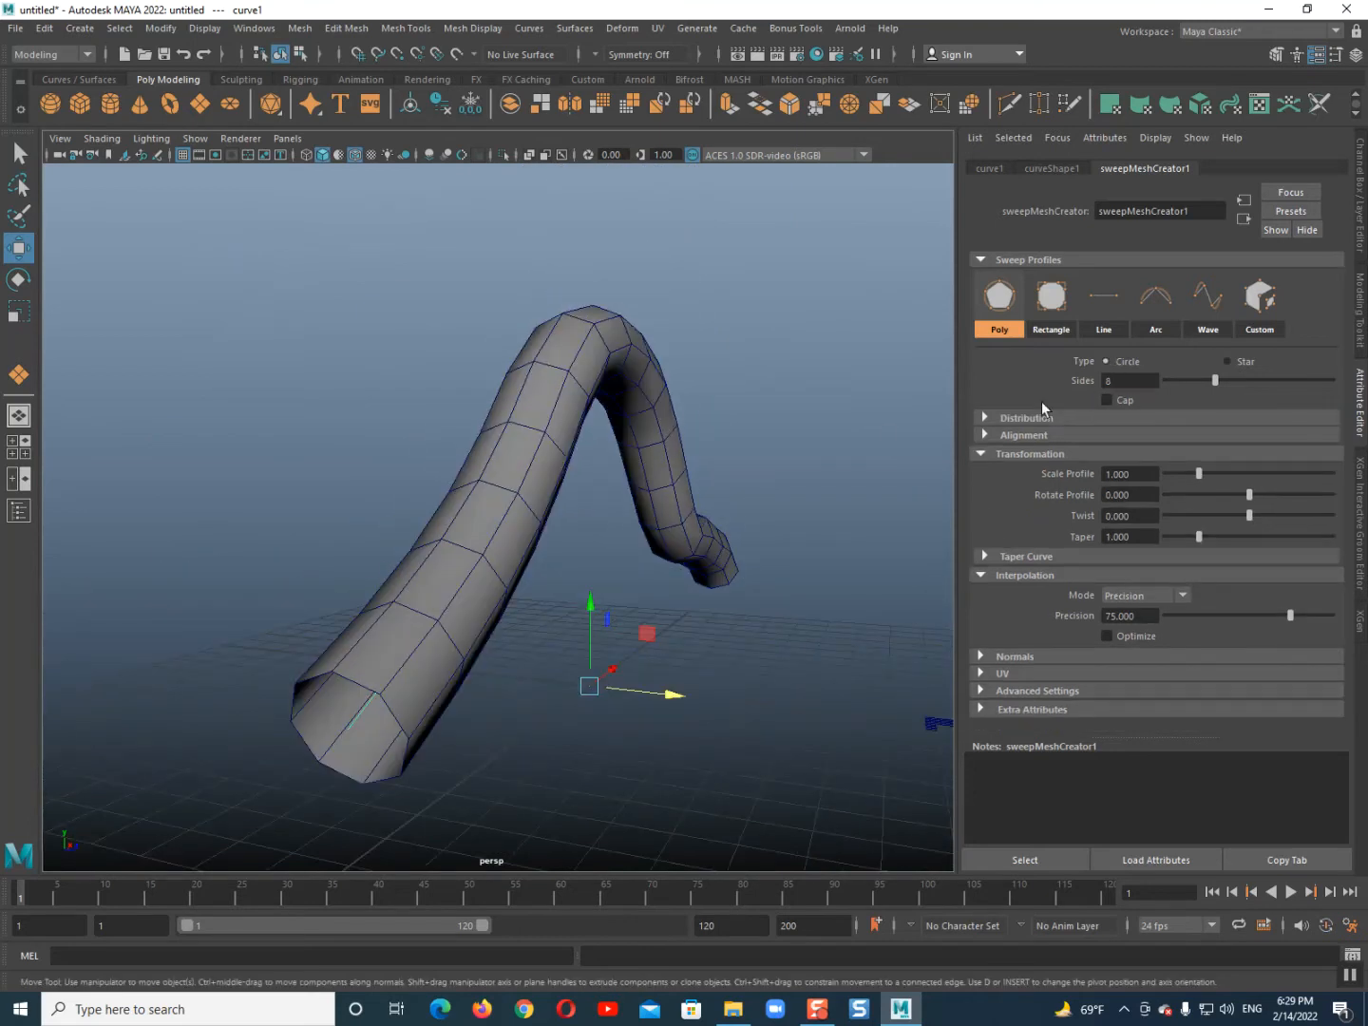
{"action": "left_click_drag", "start_coordinate": [773, 482], "coordinate": [771, 498], "text": "alt"}
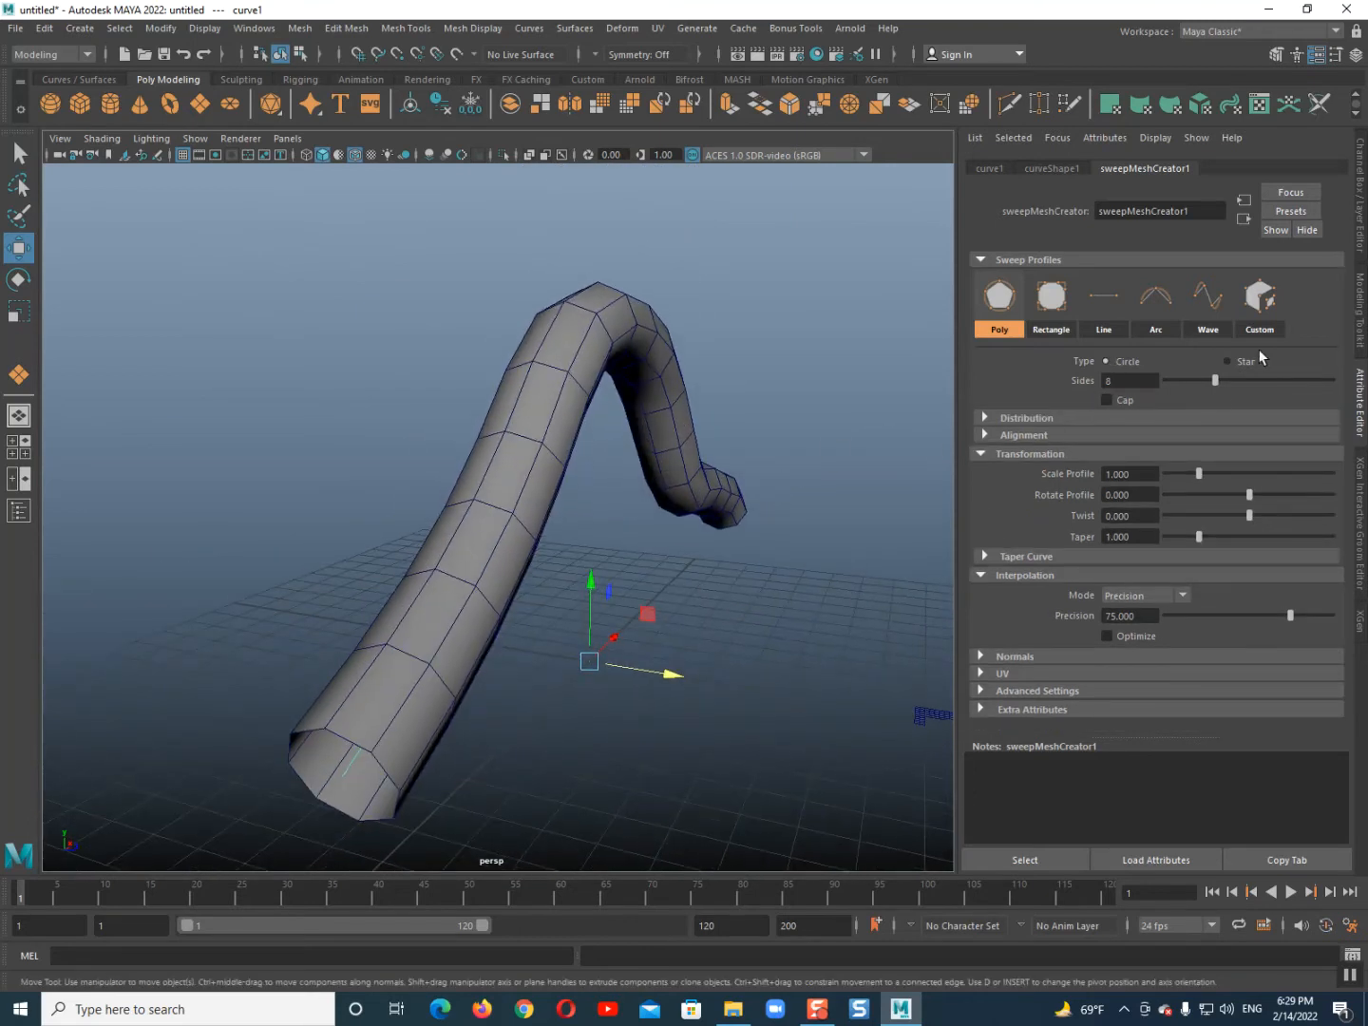
{"action": "left_click_drag", "start_coordinate": [1219, 385], "coordinate": [1346, 401]}
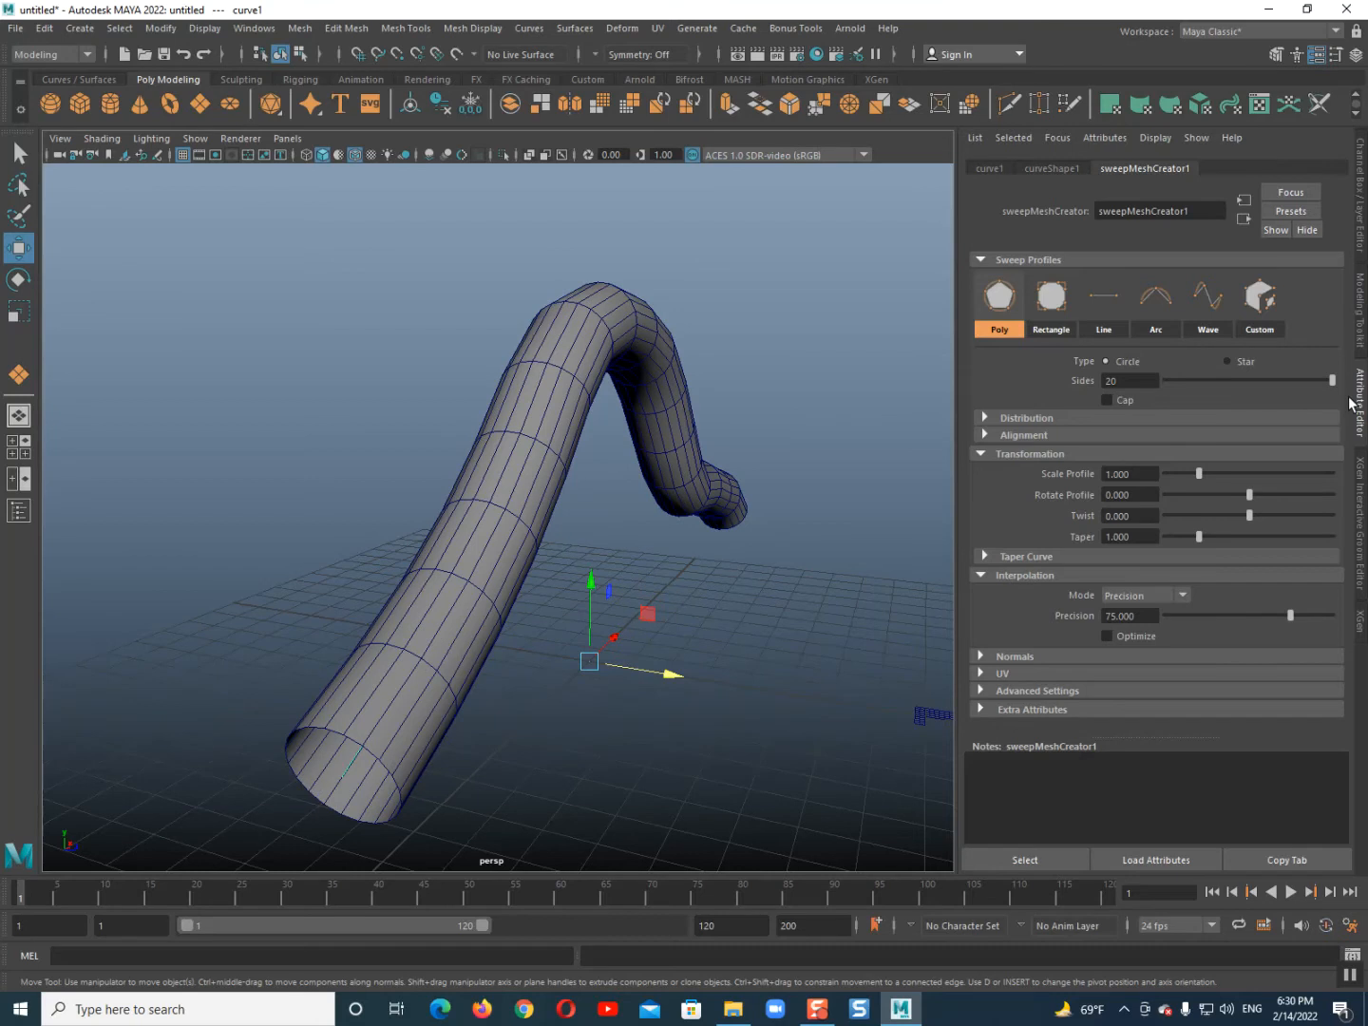
Enable Cap to close the open ends of the circular tube, checking both ends.
{"action": "left_click_drag", "start_coordinate": [840, 514], "coordinate": [779, 513], "text": "alt"}
{"action": "left_click_drag", "start_coordinate": [641, 540], "coordinate": [461, 581], "text": "alt"}
{"action": "scroll", "coordinate": [462, 581], "scroll_direction": "up", "scroll_amount": 3}
{"action": "middle_click_drag", "start_coordinate": [463, 581], "coordinate": [520, 532], "text": "alt"}
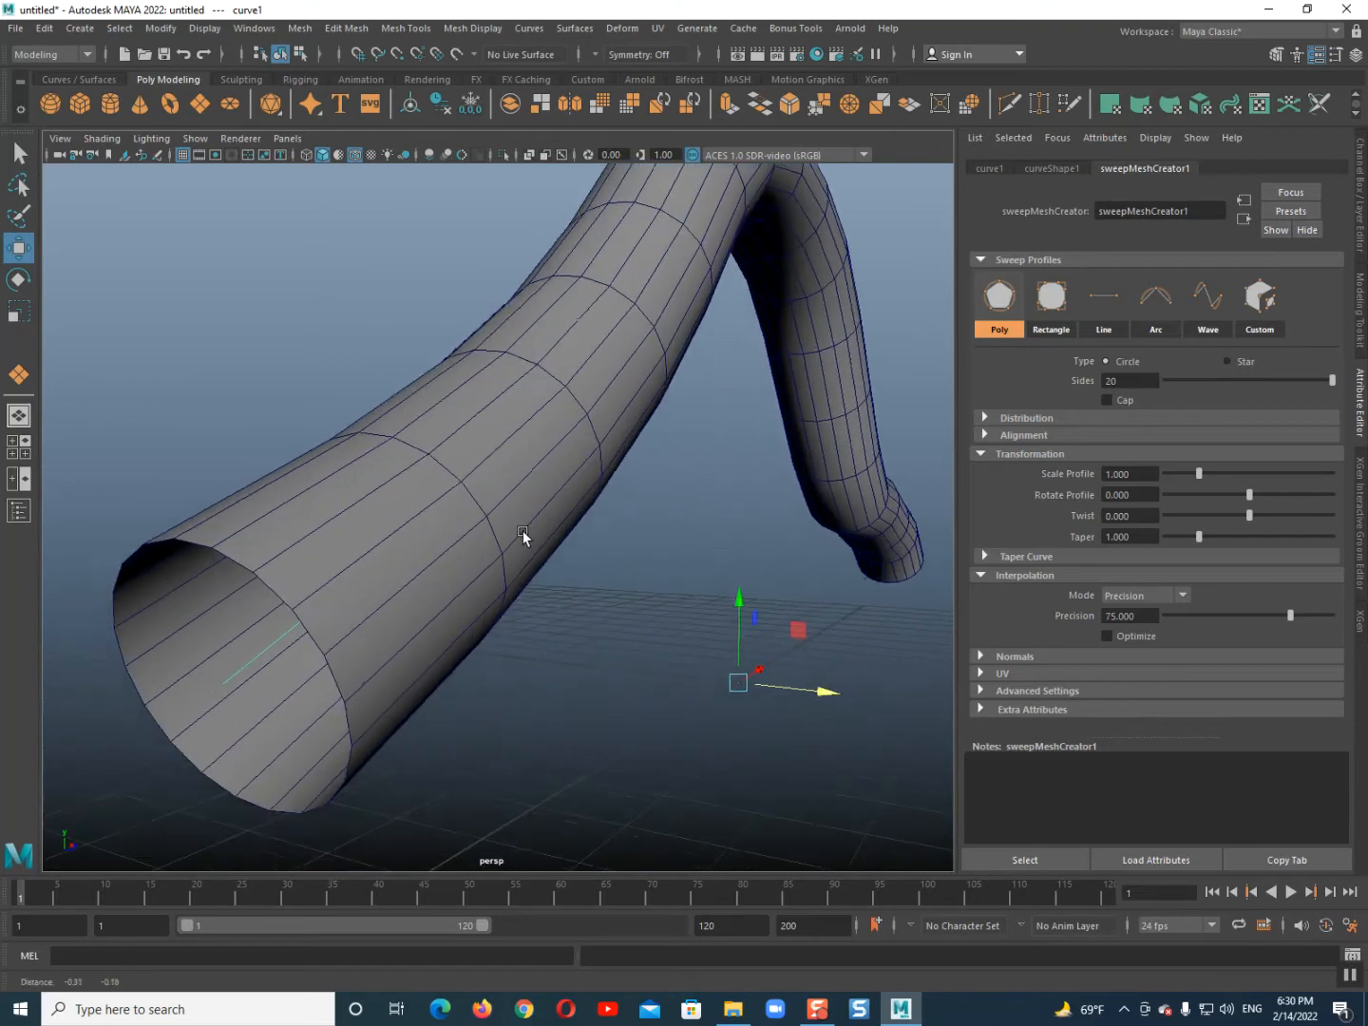
{"action": "scroll", "coordinate": [520, 532], "scroll_direction": "down", "scroll_amount": 2}
{"action": "left_click", "coordinate": [1107, 400]}
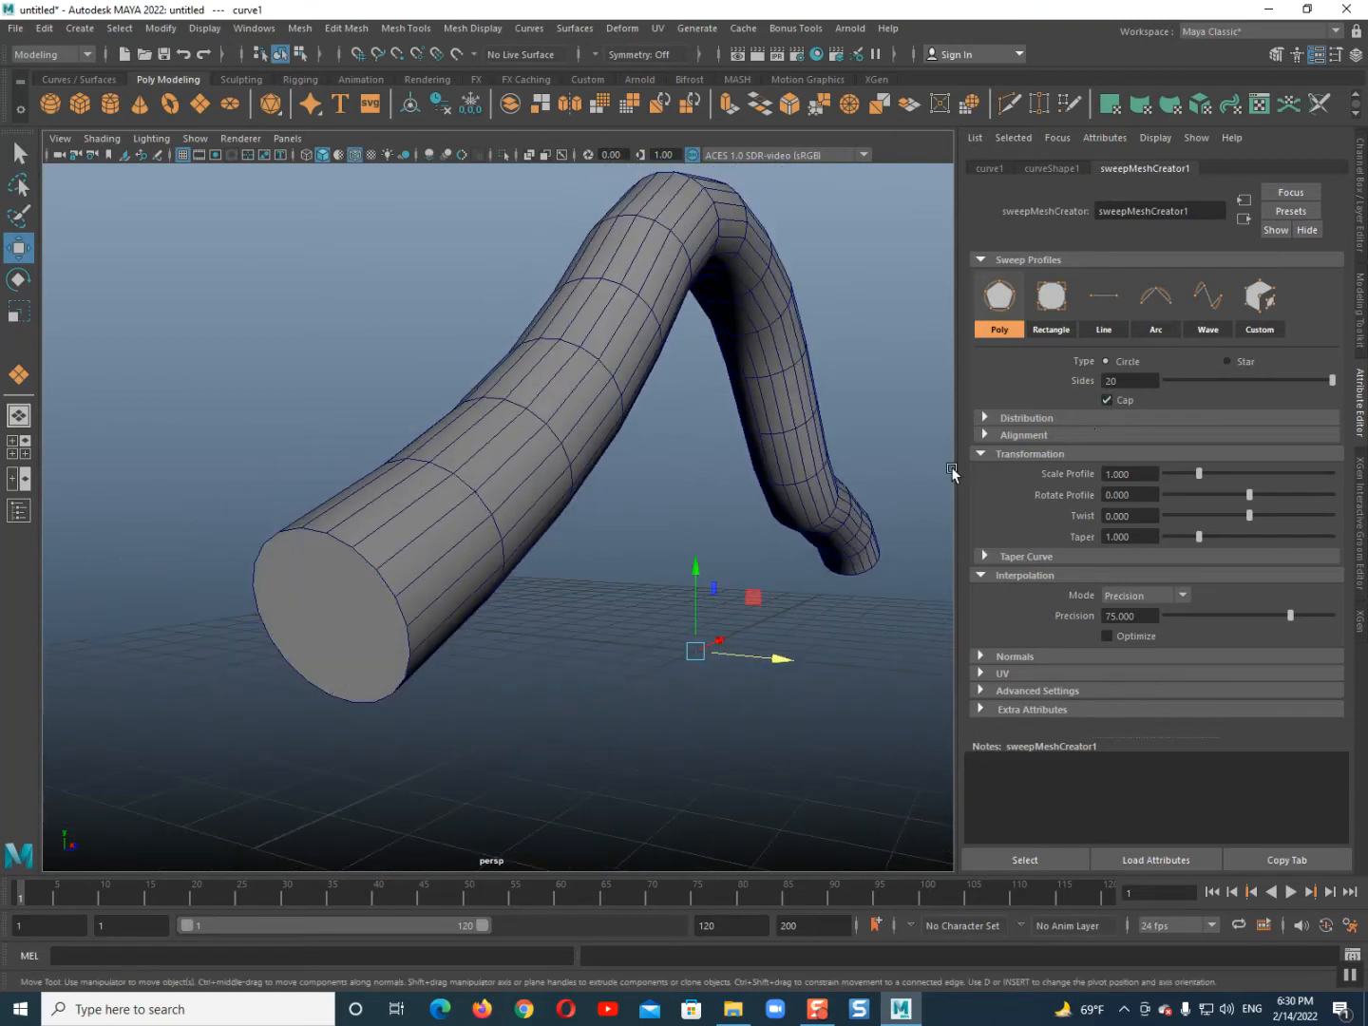
{"action": "left_click_drag", "start_coordinate": [665, 531], "coordinate": [538, 518], "text": "alt"}
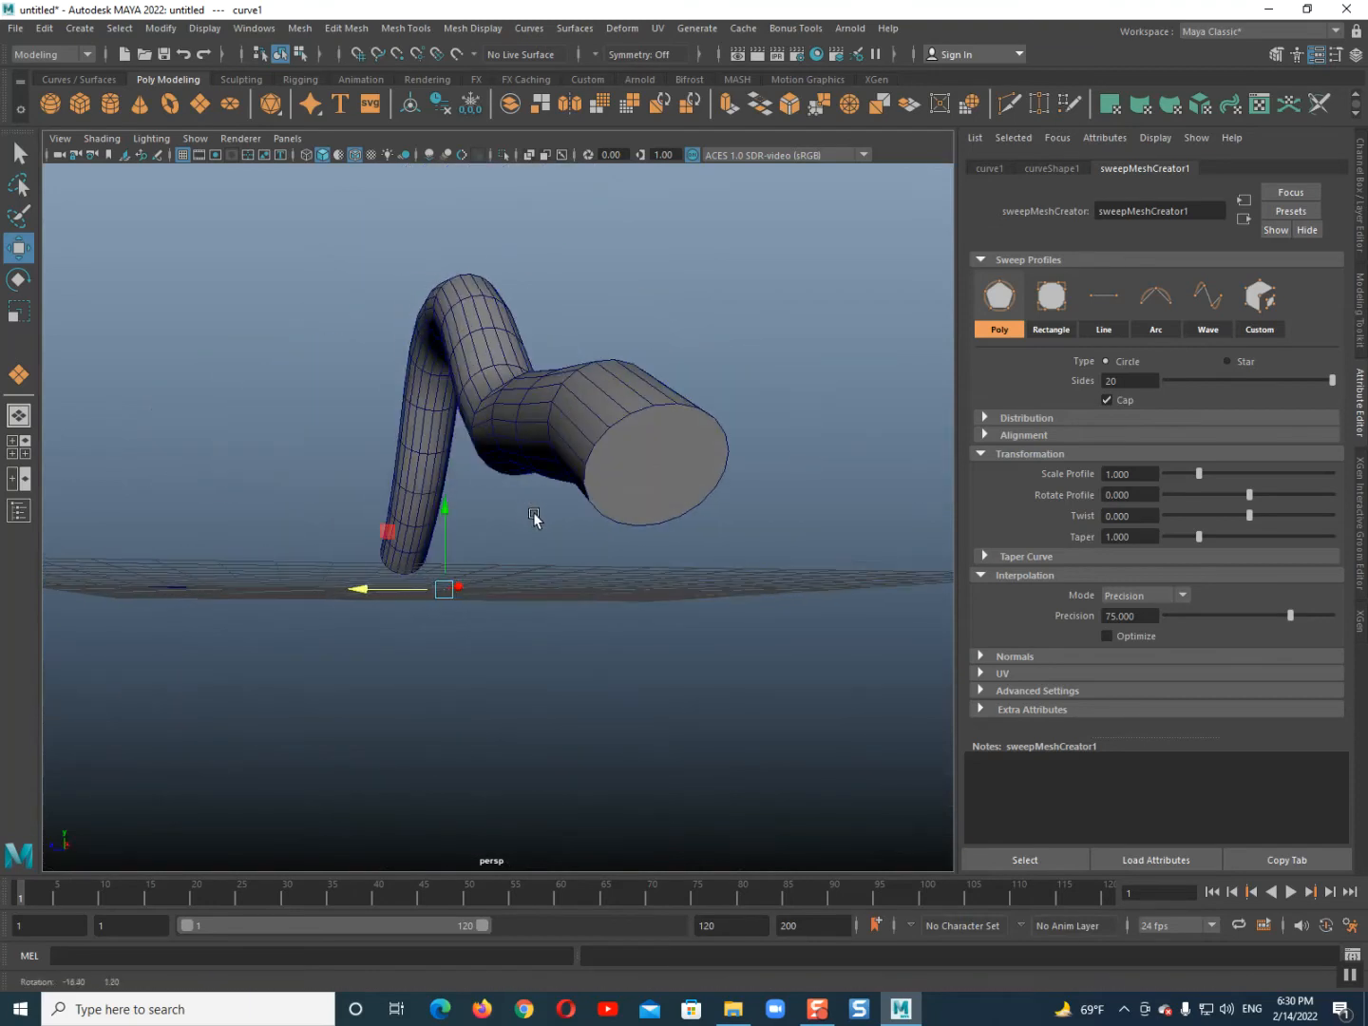
{"action": "left_click", "coordinate": [1104, 398]}
{"action": "left_click", "coordinate": [1104, 399]}
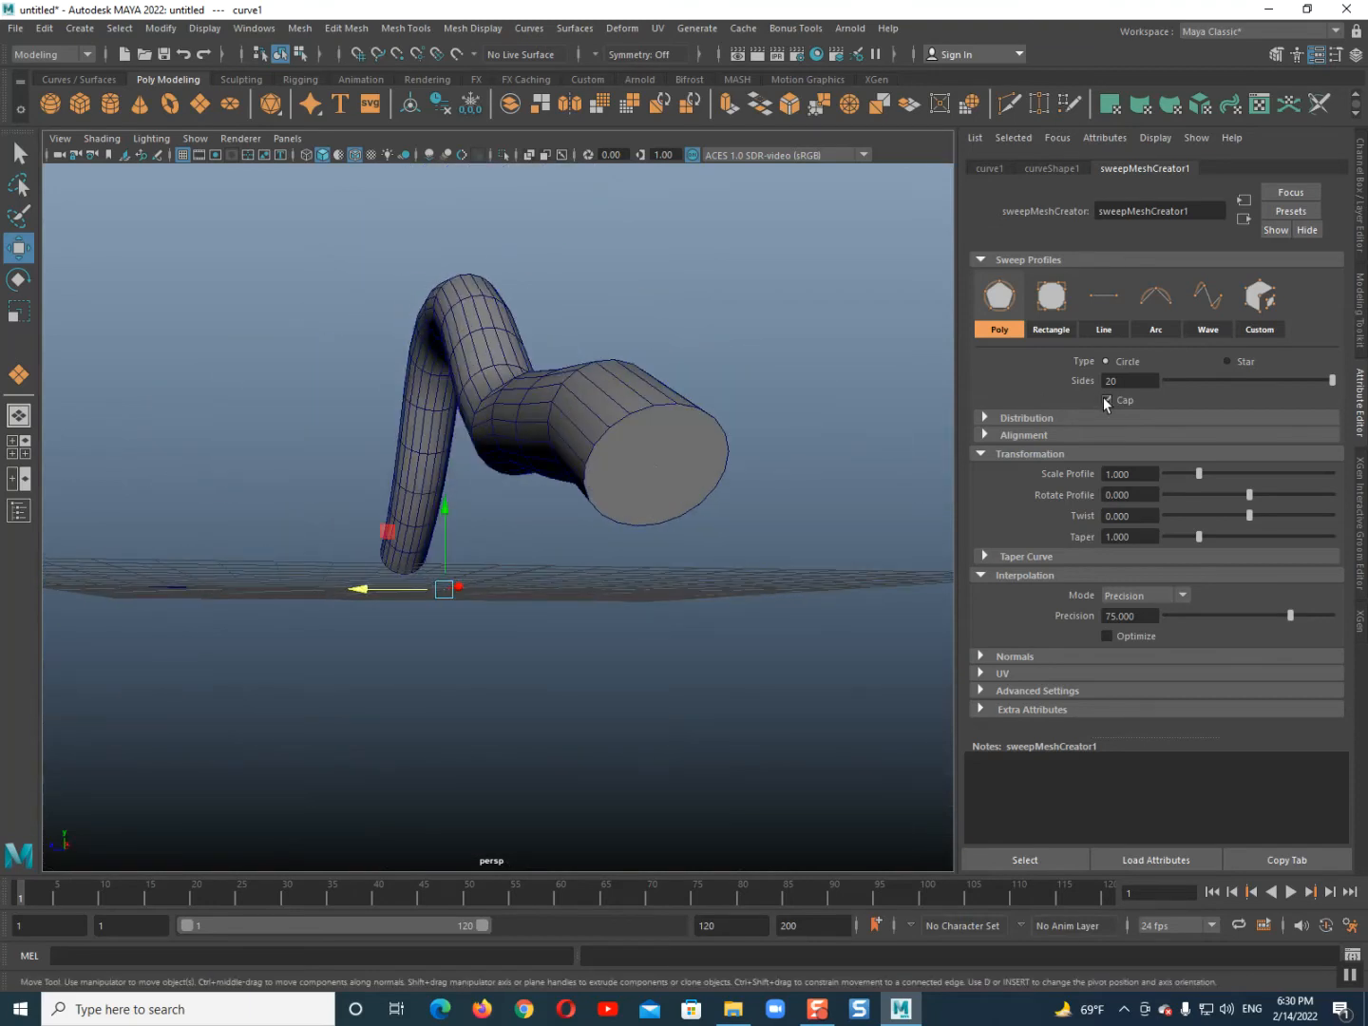
{"action": "left_click_drag", "start_coordinate": [589, 489], "coordinate": [551, 537], "text": "alt"}
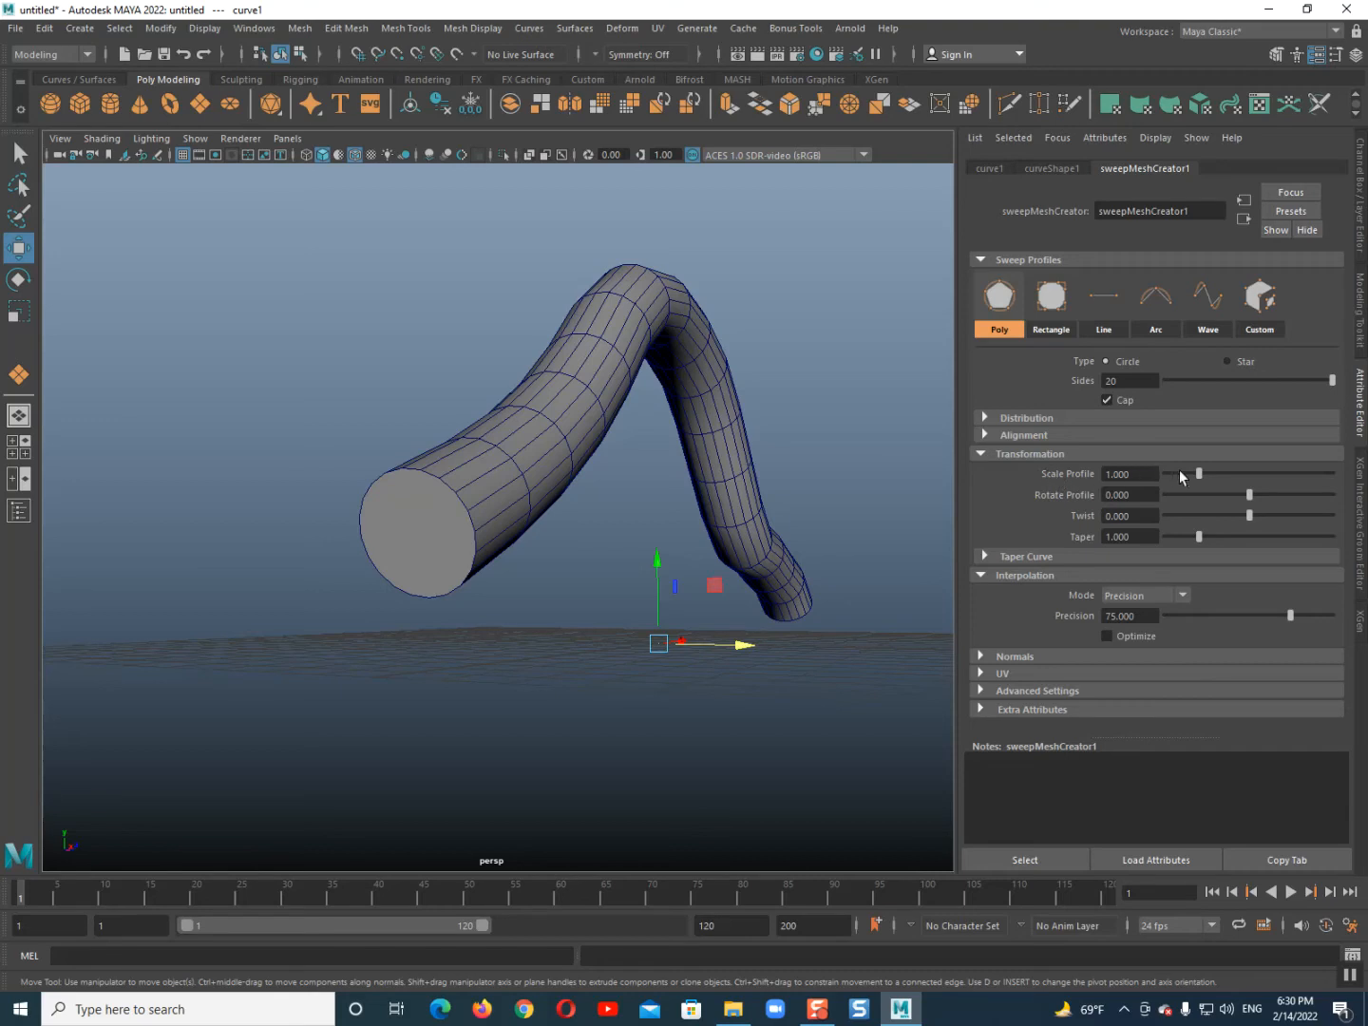
Set the tube's Scale Profile to about 0.677, Rotate Profile to 26.25 and Twist to -2.
{"action": "left_click_drag", "start_coordinate": [1197, 477], "coordinate": [1159, 515]}
{"action": "left_click_drag", "start_coordinate": [533, 479], "coordinate": [562, 537], "text": "alt"}
{"action": "scroll", "coordinate": [564, 538], "scroll_direction": "up", "scroll_amount": 3}
{"action": "scroll", "coordinate": [521, 498], "scroll_direction": "down", "scroll_amount": 8}
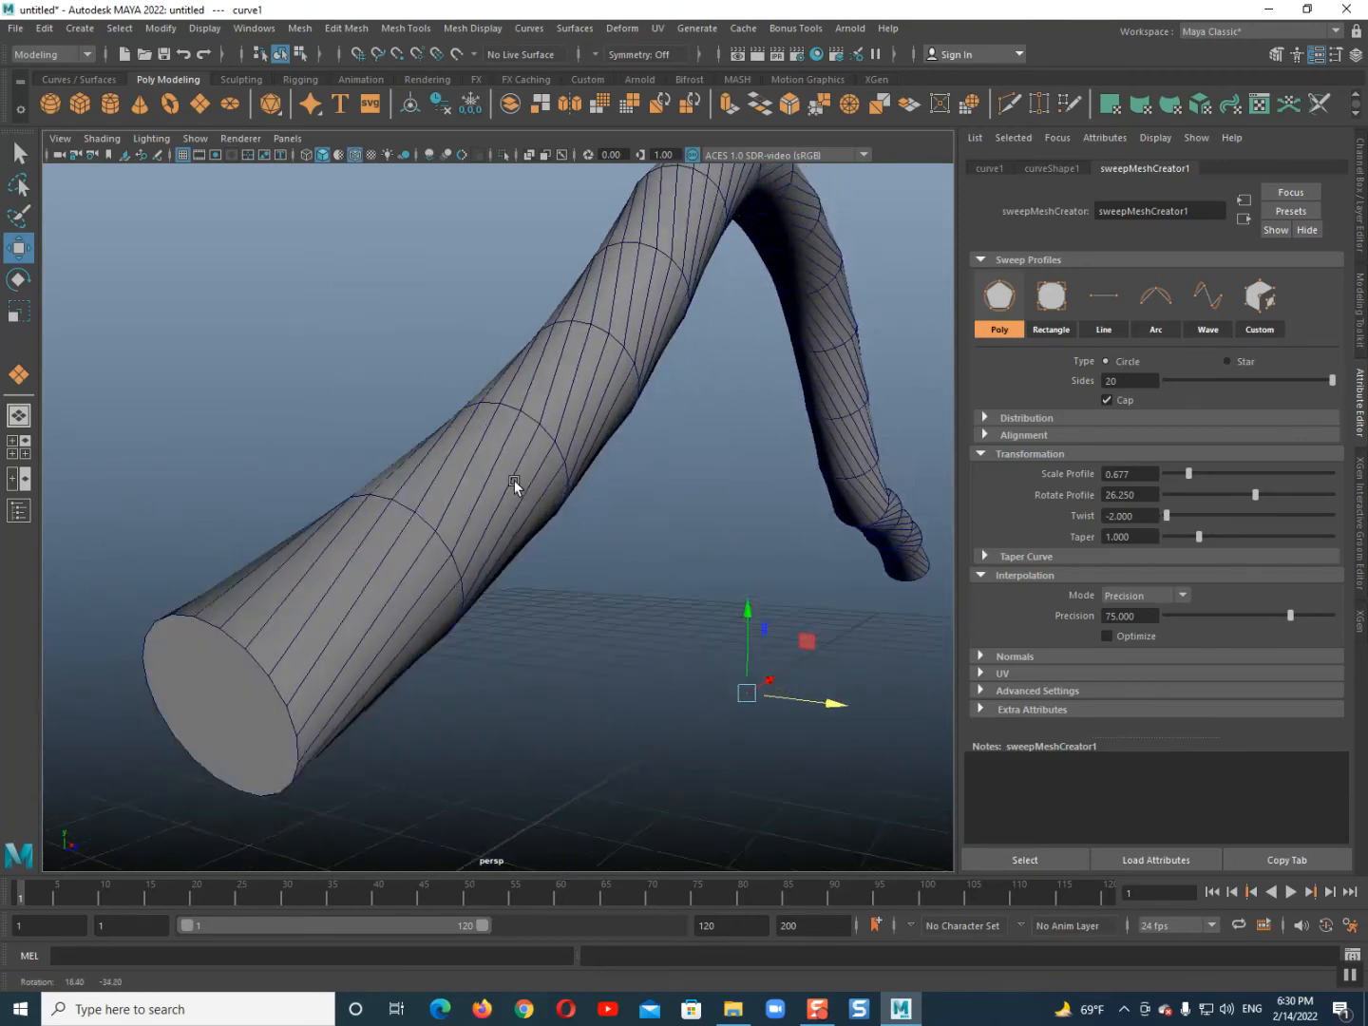
{"action": "scroll", "coordinate": [515, 474], "scroll_direction": "down", "scroll_amount": 3}
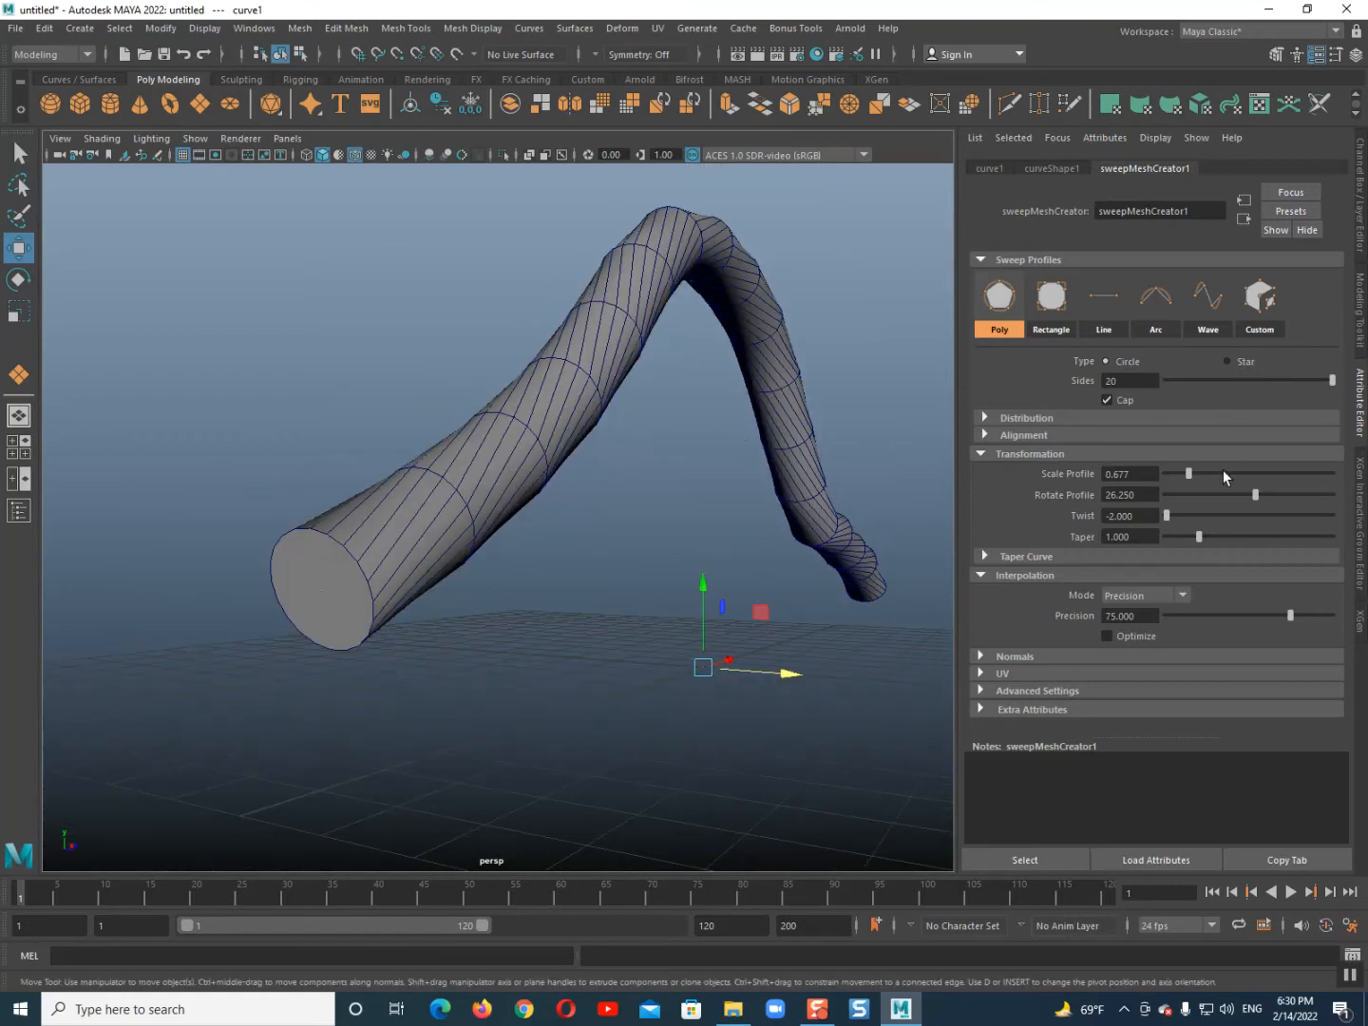
Reset the tube's Twist to 0.
{"action": "left_click_drag", "start_coordinate": [1166, 514], "coordinate": [1068, 507]}
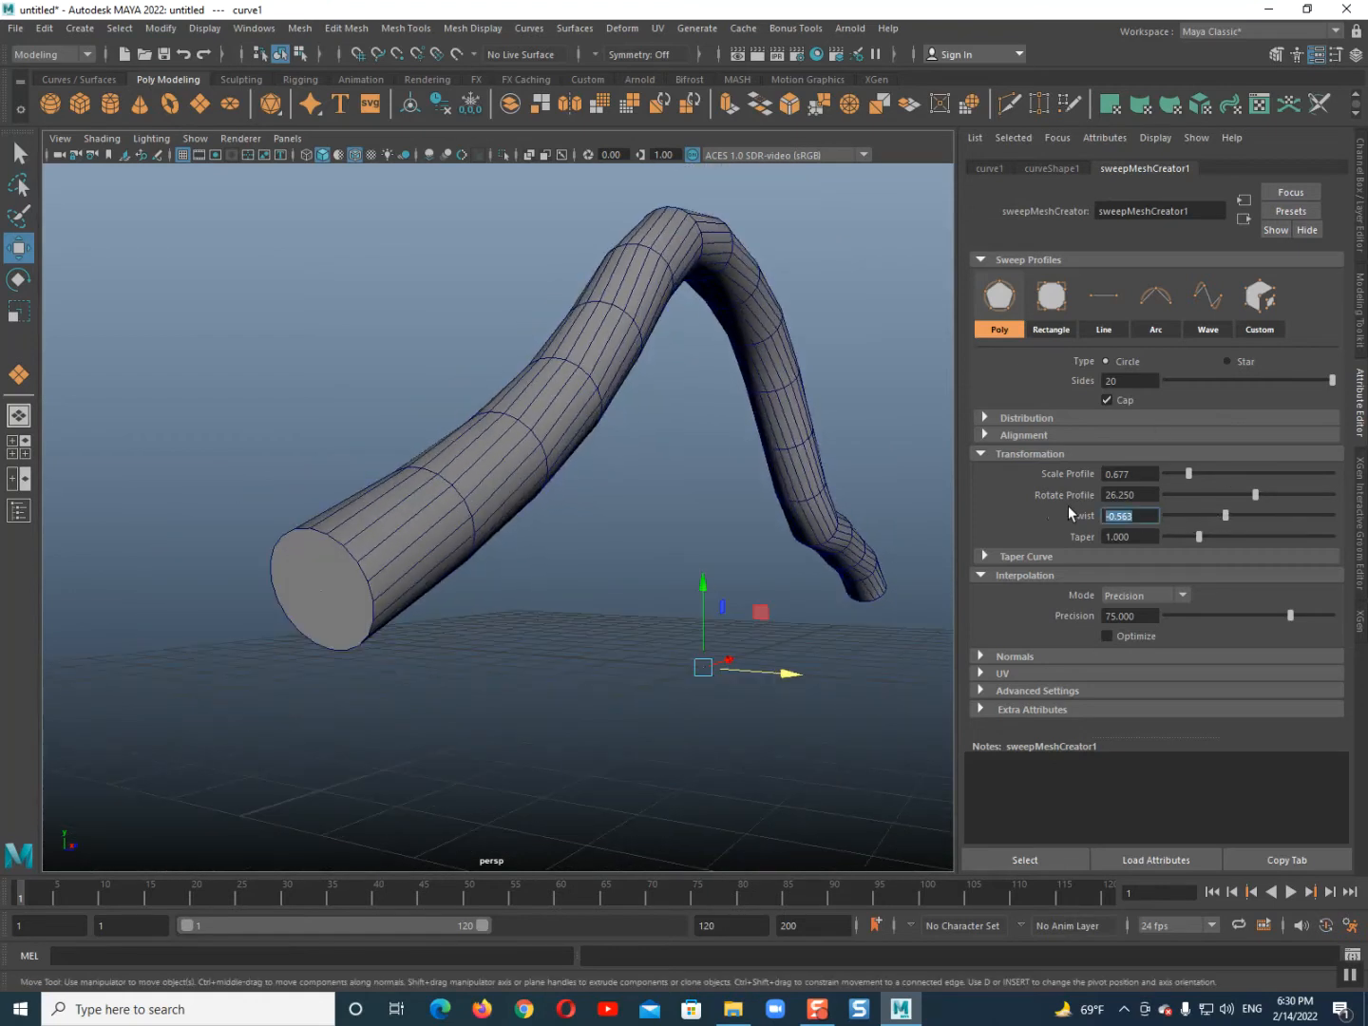
{"action": "type", "text": "0"}
{"action": "key", "text": "Return"}
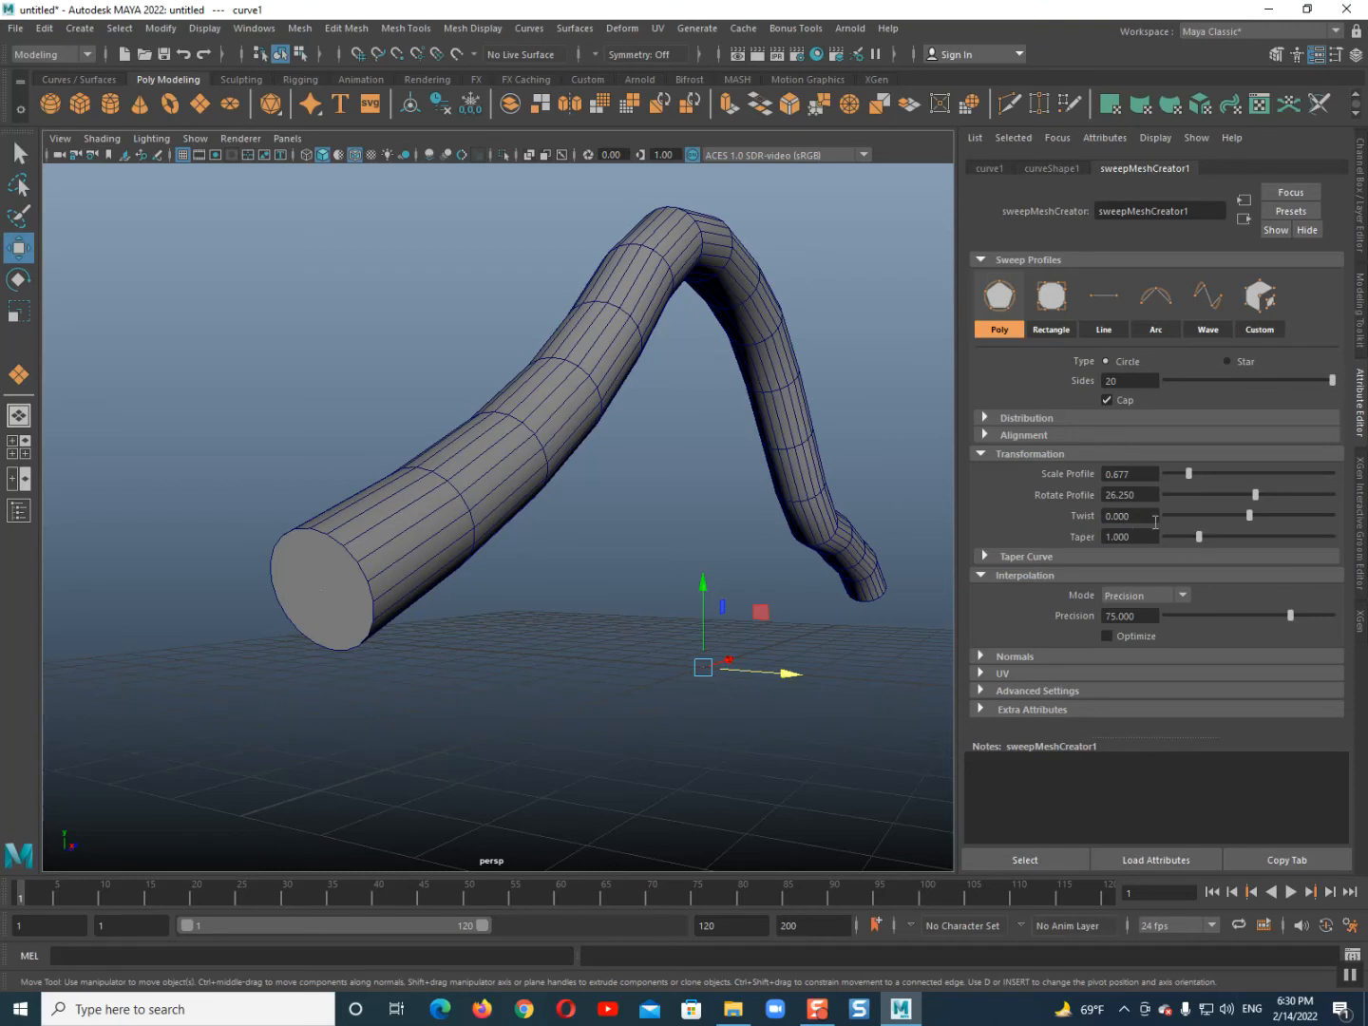
Try a Taper of about 0.078 on the tube and inspect its narrowing end.
{"action": "mouse_move", "coordinate": [1193, 535]}
{"action": "left_mouse_down"}
{"action": "mouse_move", "coordinate": [1152, 533]}
{"action": "mouse_move", "coordinate": [1168, 534]}
{"action": "left_mouse_up"}
{"action": "left_click_drag", "start_coordinate": [913, 526], "coordinate": [601, 508], "text": "alt"}
{"action": "scroll", "coordinate": [726, 519], "scroll_direction": "down", "scroll_amount": 5}
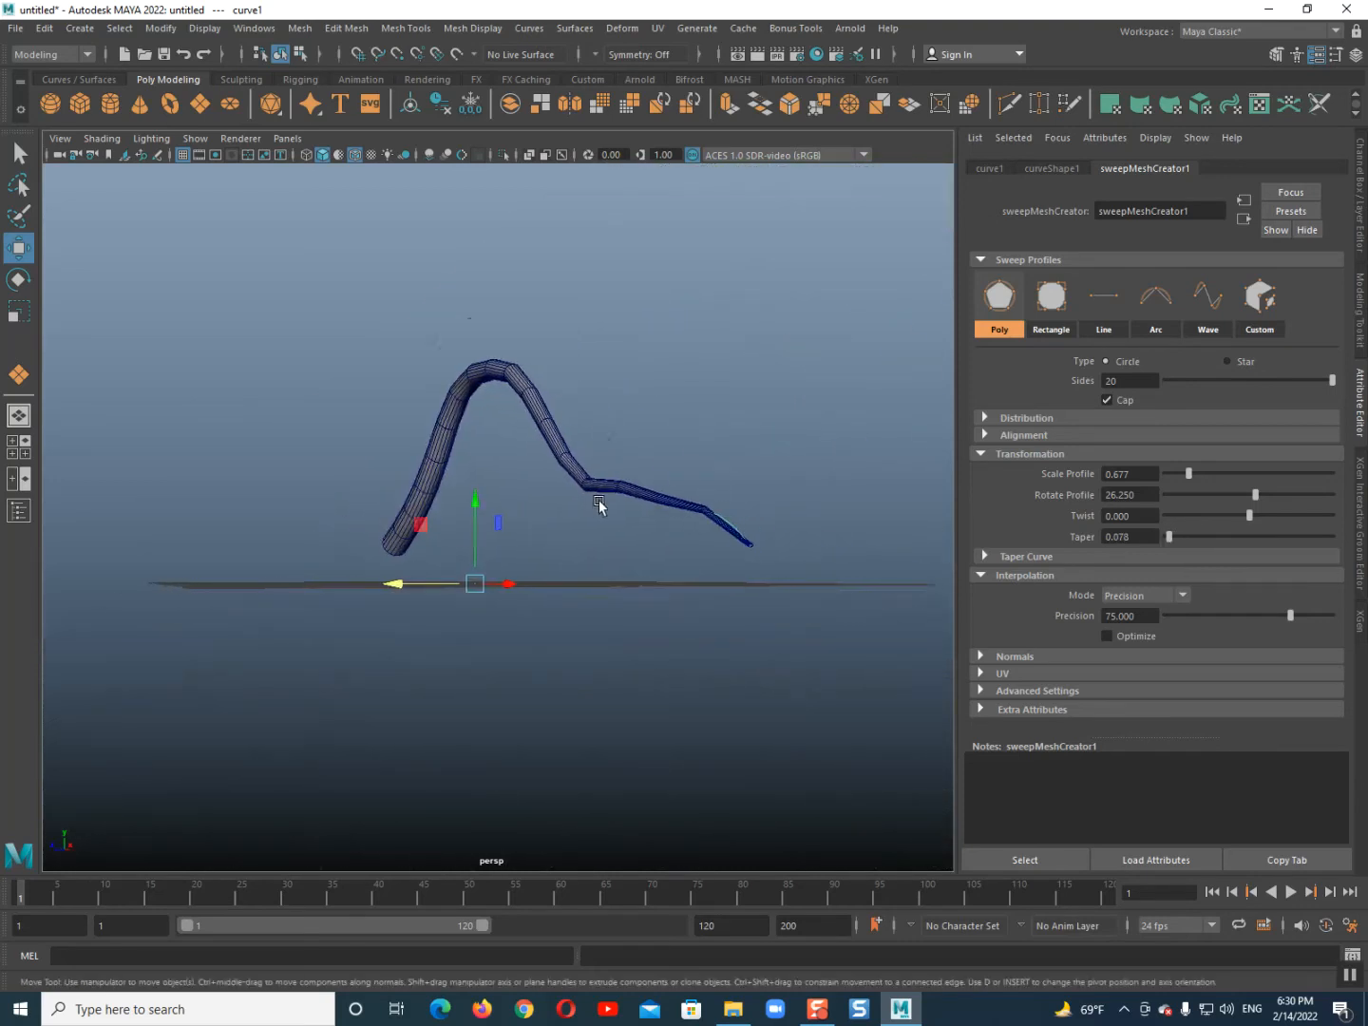
{"action": "scroll", "coordinate": [603, 507], "scroll_direction": "up", "scroll_amount": 3}
{"action": "middle_click_drag", "start_coordinate": [602, 507], "coordinate": [515, 508], "text": "alt"}
{"action": "mouse_move", "coordinate": [515, 505]}
{"action": "left_mouse_down", "text": "alt"}
{"action": "mouse_move", "coordinate": [488, 508]}
{"action": "mouse_move", "coordinate": [513, 509]}
{"action": "left_mouse_up", "text": "alt"}
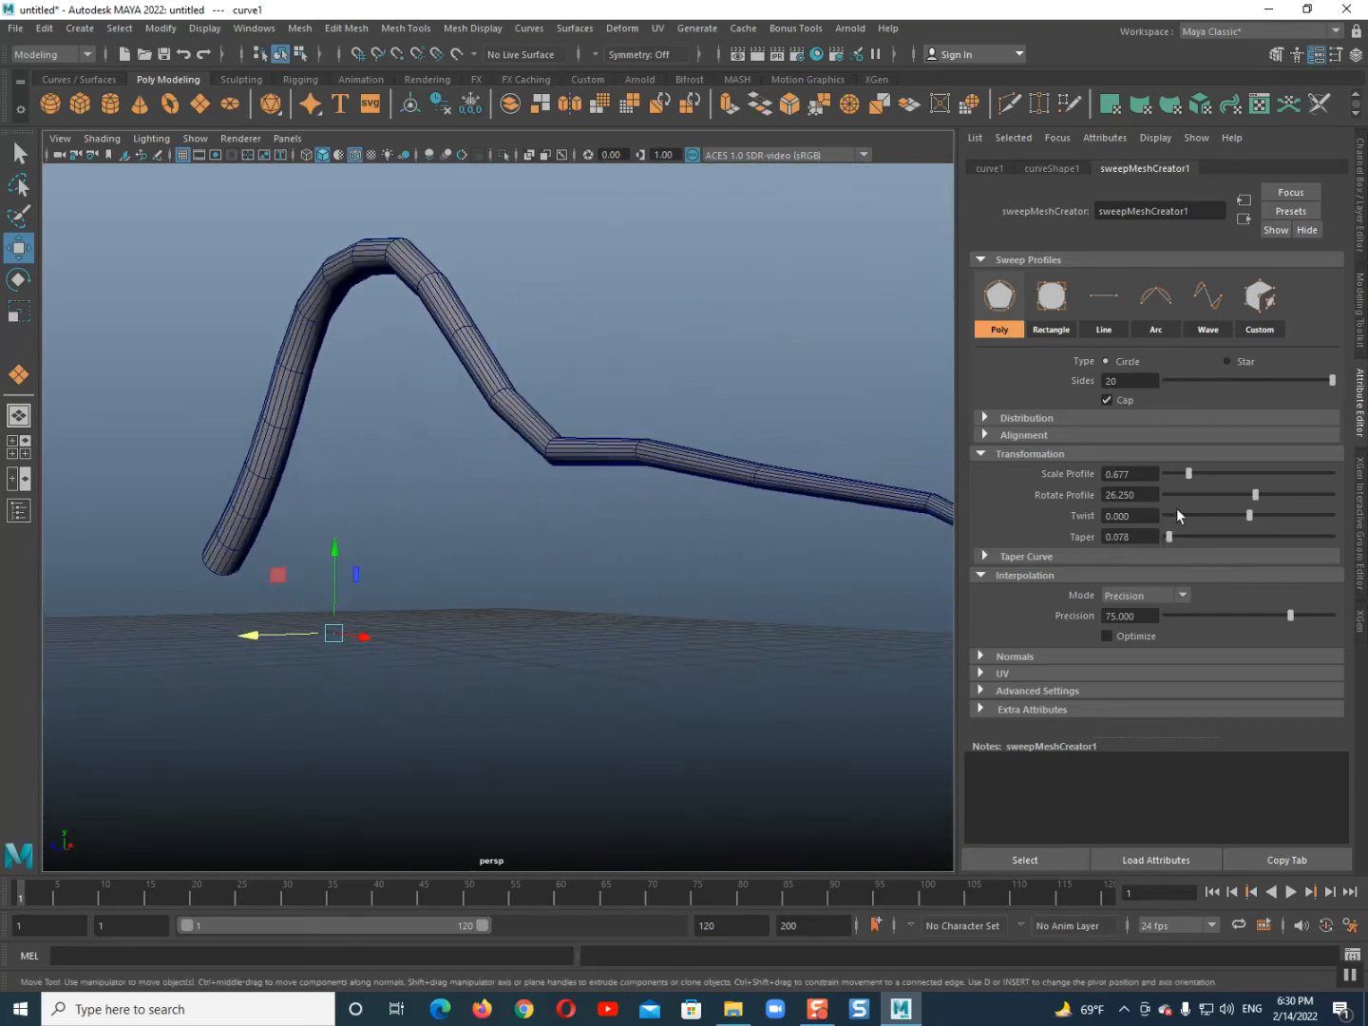
Try a Taper of about 0.547 on the tube, and undo the taper changes.
{"action": "mouse_move", "coordinate": [1170, 535]}
{"action": "left_mouse_down"}
{"action": "mouse_move", "coordinate": [1330, 534]}
{"action": "mouse_move", "coordinate": [1154, 532]}
{"action": "mouse_move", "coordinate": [1185, 539]}
{"action": "left_mouse_up"}
{"action": "left_click", "coordinate": [1144, 534]}
{"action": "scroll", "coordinate": [415, 585], "scroll_direction": "down", "scroll_amount": 5}
{"action": "left_click_drag", "start_coordinate": [415, 586], "coordinate": [473, 583], "text": "alt"}
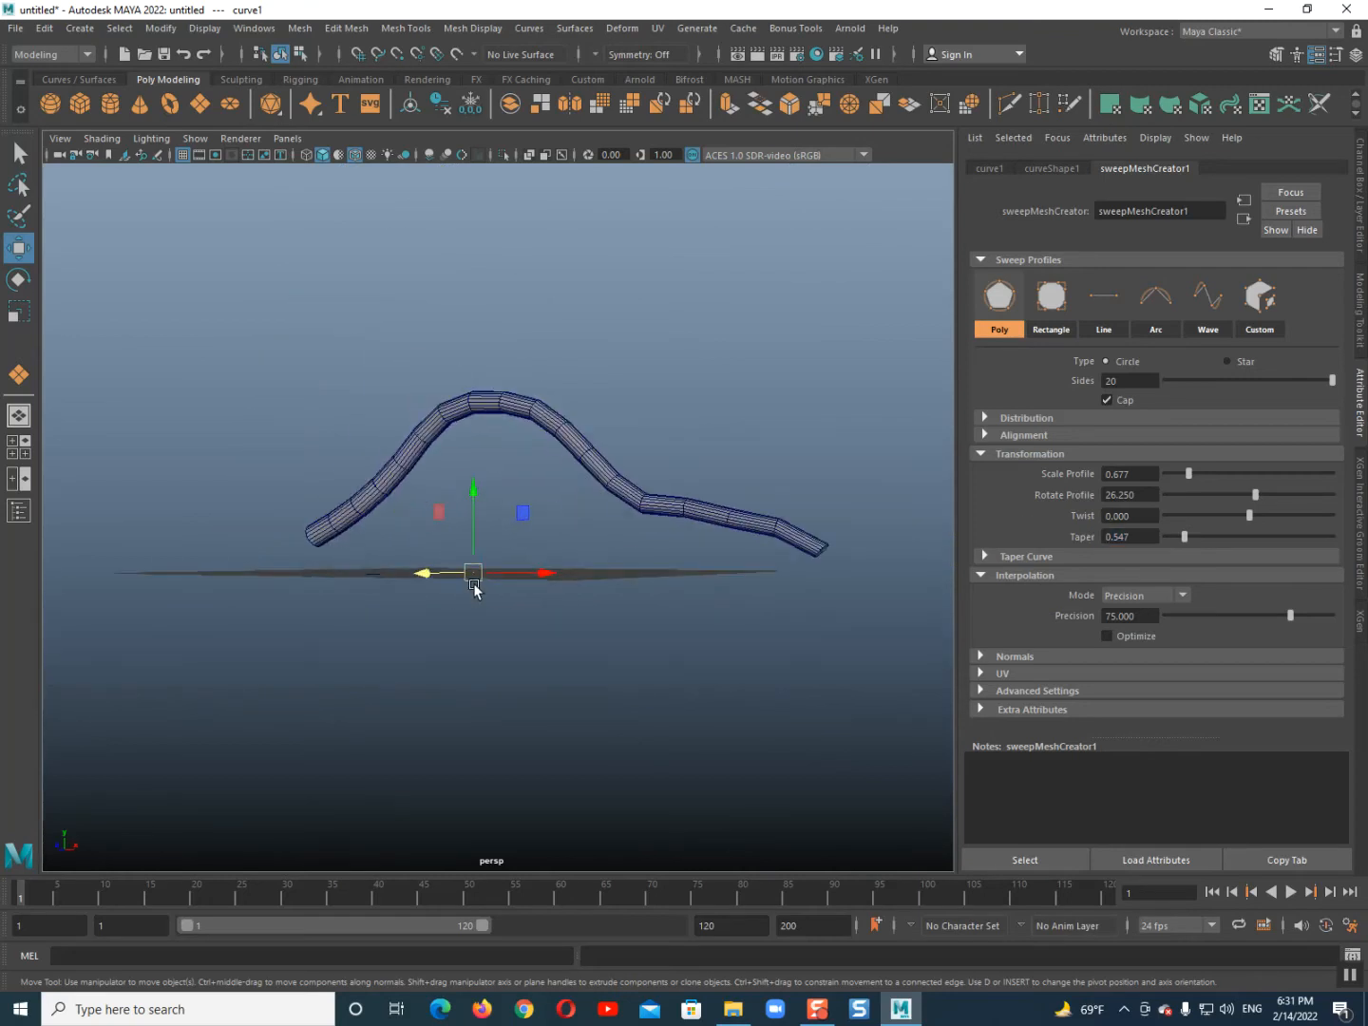
{"action": "key", "text": "ctrl+z"}
{"action": "key", "text": "ctrl+z"}
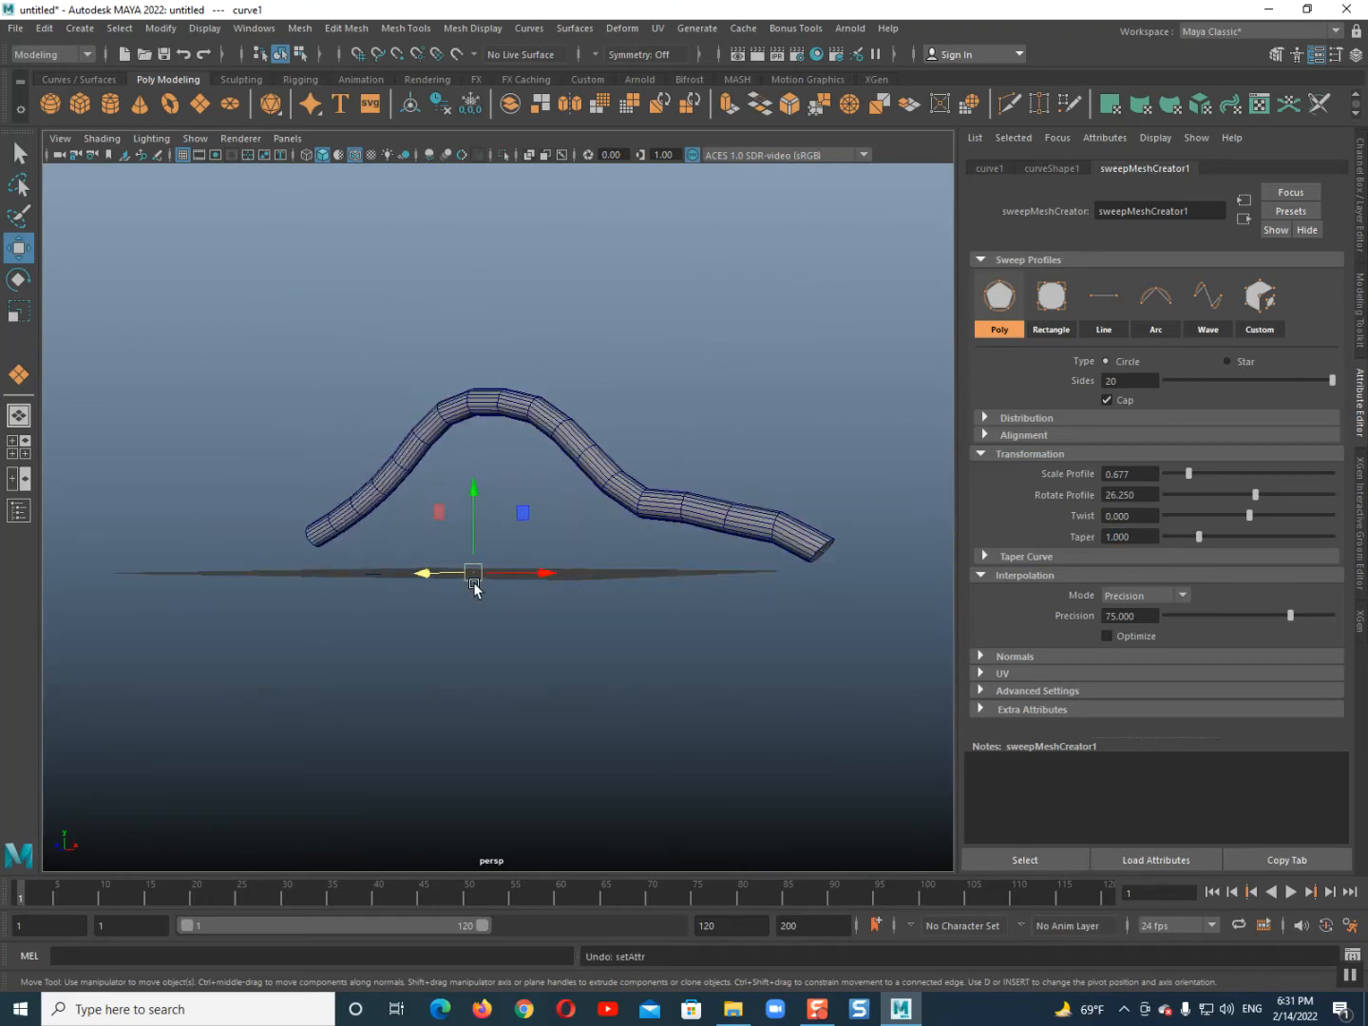
{"action": "left_click_drag", "start_coordinate": [473, 583], "coordinate": [520, 575], "text": "alt"}
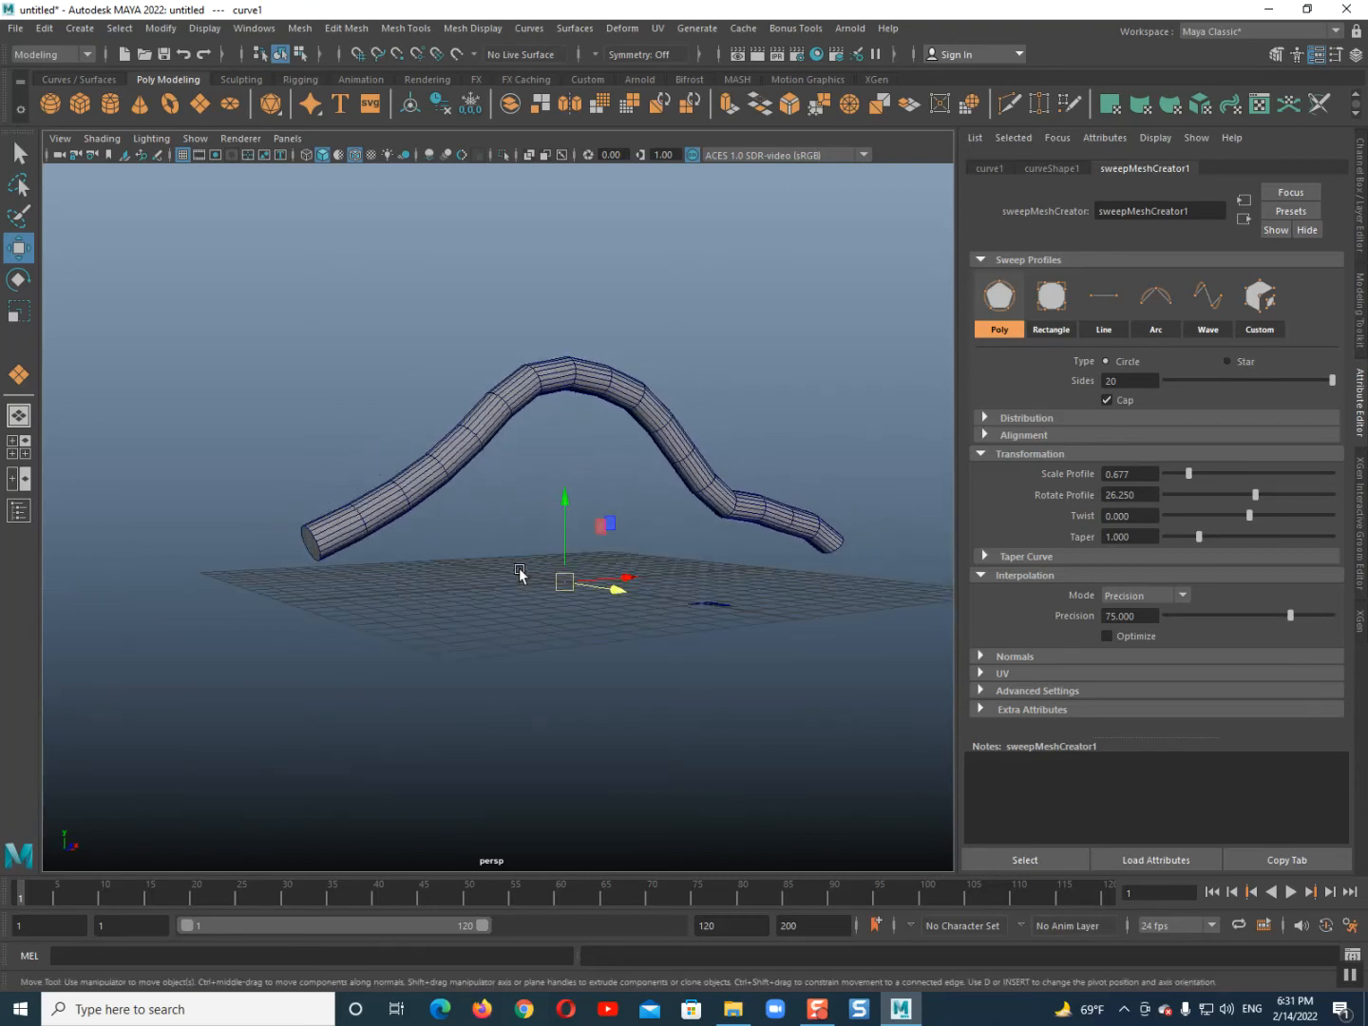
Add a point near the middle of the Taper Curve at position about 0.512, and collapse the curve's settings.
{"action": "left_click", "coordinate": [999, 560]}
{"action": "left_click_drag", "start_coordinate": [985, 569], "coordinate": [904, 552]}
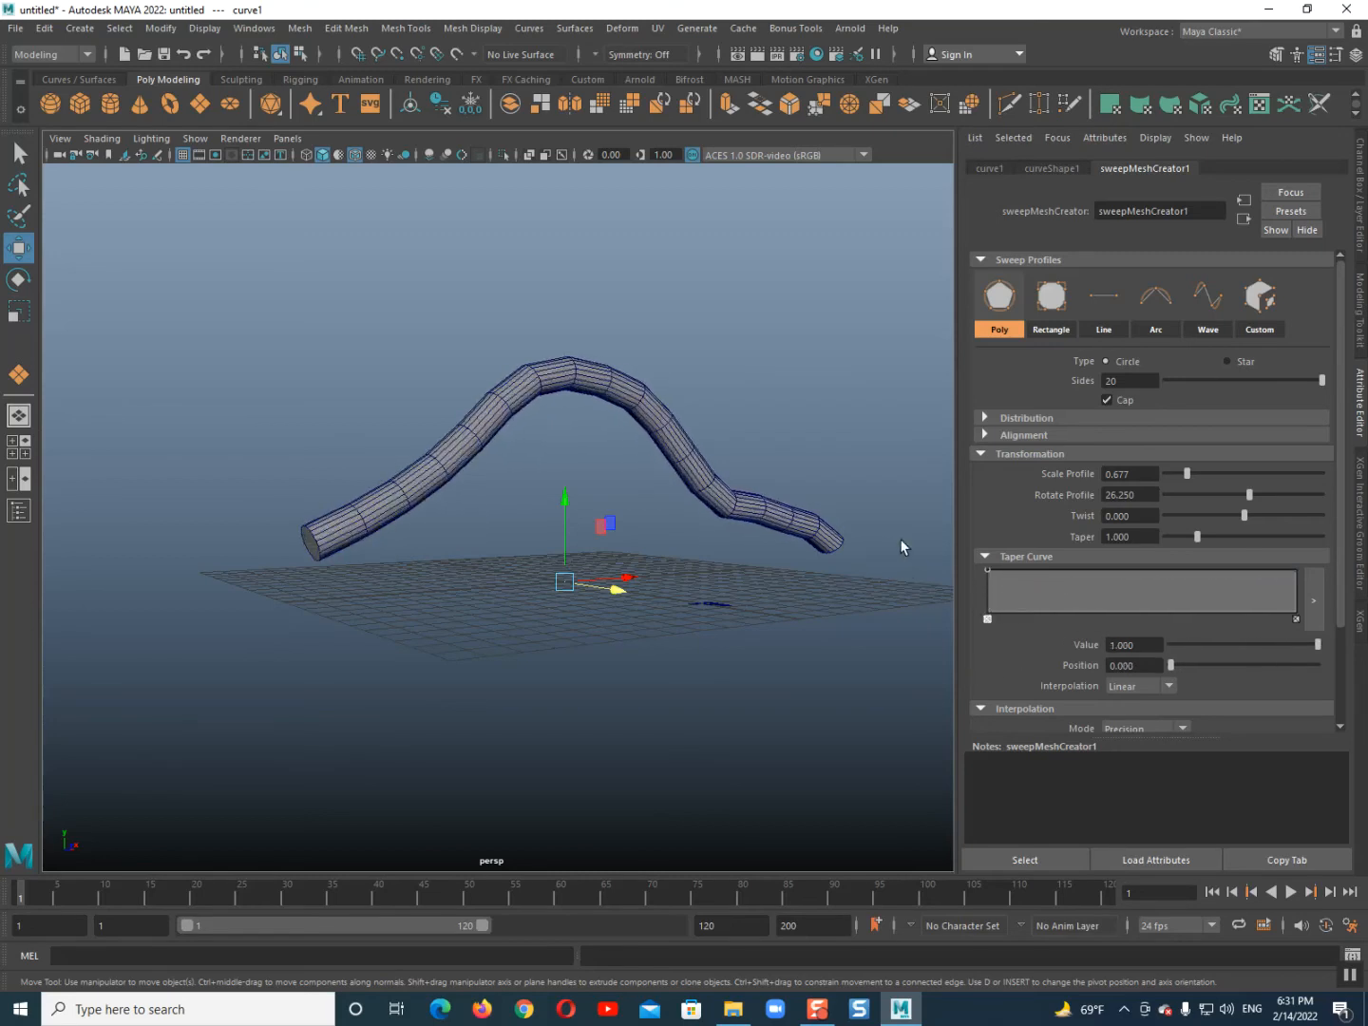
{"action": "mouse_move", "coordinate": [1292, 574]}
{"action": "left_mouse_down"}
{"action": "mouse_move", "coordinate": [1295, 611]}
{"action": "mouse_move", "coordinate": [1303, 570]}
{"action": "left_mouse_up"}
{"action": "mouse_move", "coordinate": [1168, 569]}
{"action": "left_mouse_down"}
{"action": "mouse_move", "coordinate": [1160, 614]}
{"action": "mouse_move", "coordinate": [1157, 568]}
{"action": "left_mouse_up"}
{"action": "left_click_drag", "start_coordinate": [226, 568], "coordinate": [309, 544], "text": "alt"}
{"action": "scroll", "coordinate": [1206, 656], "scroll_direction": "down", "scroll_amount": 3}
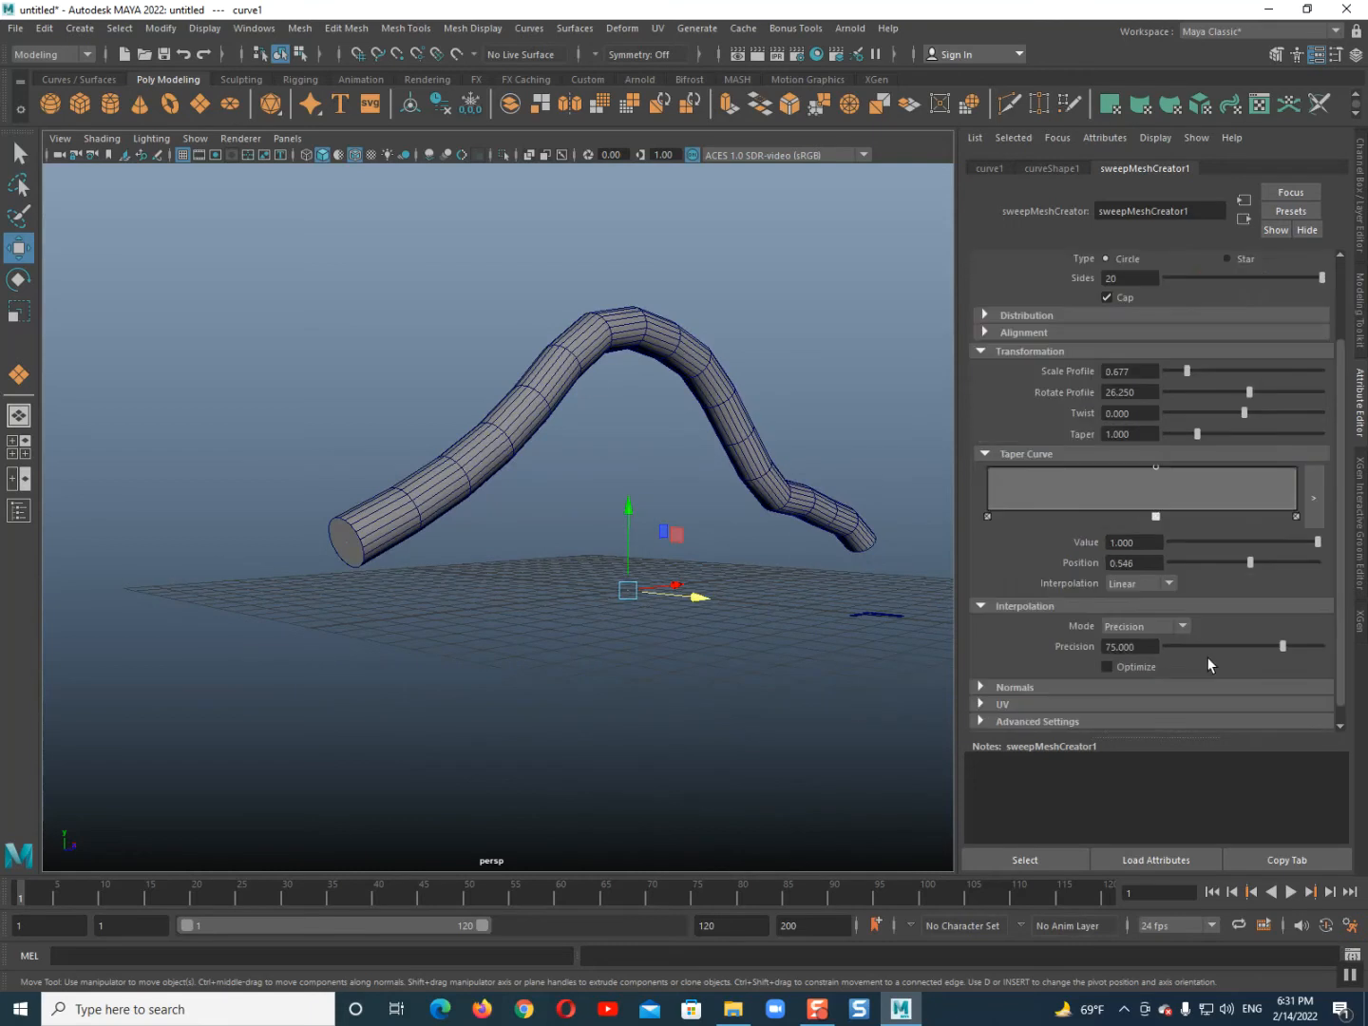
{"action": "left_click_drag", "start_coordinate": [1251, 561], "coordinate": [1325, 546]}
{"action": "left_click_drag", "start_coordinate": [526, 532], "coordinate": [589, 542], "text": "alt"}
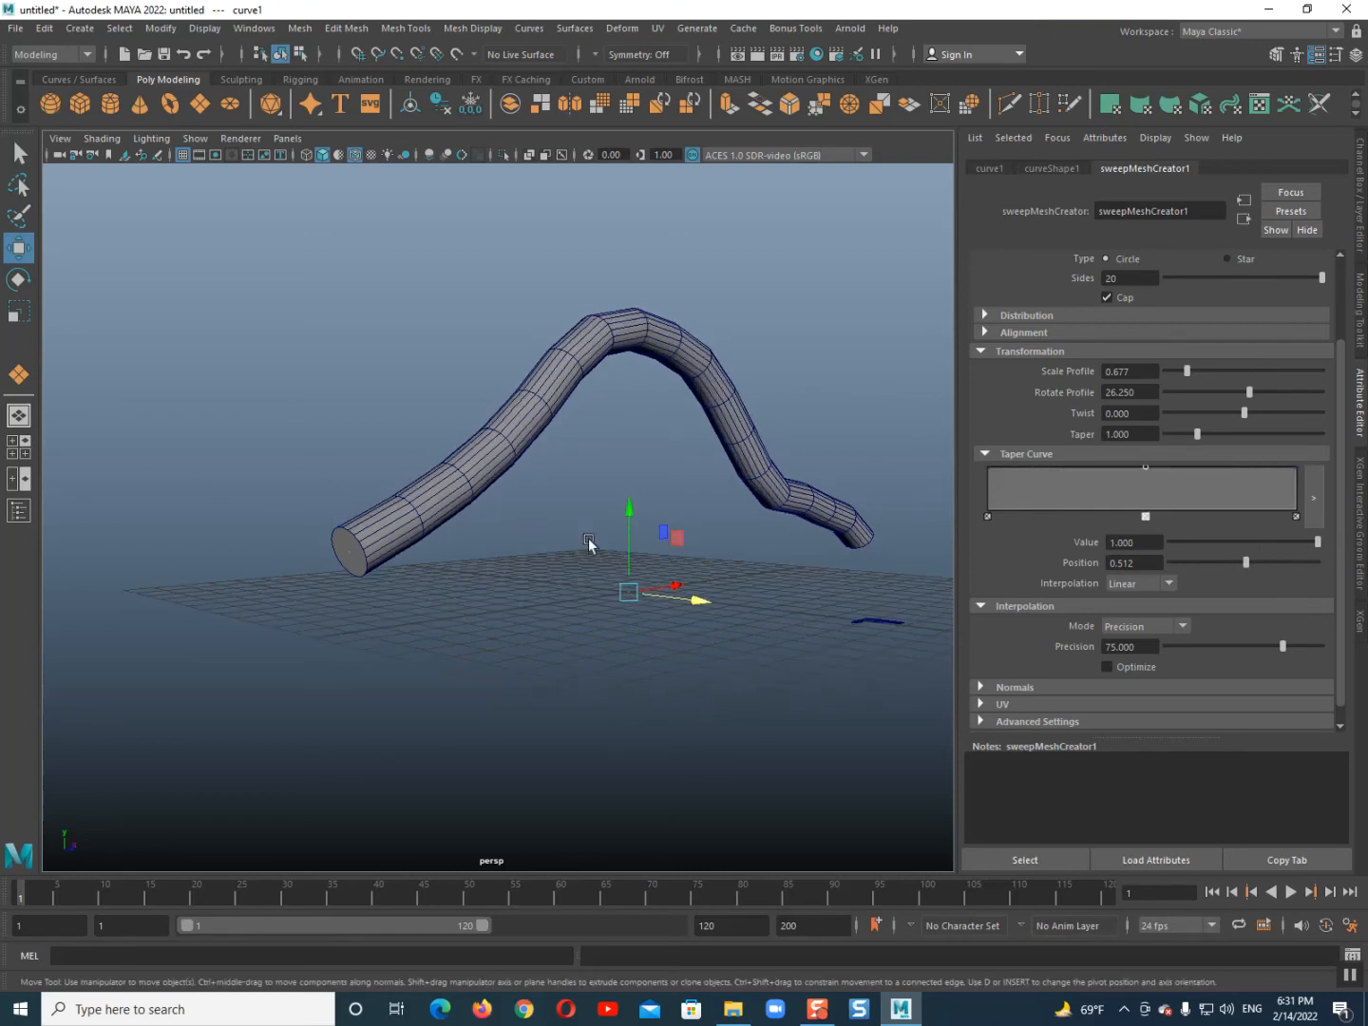
{"action": "left_click", "coordinate": [1029, 457]}
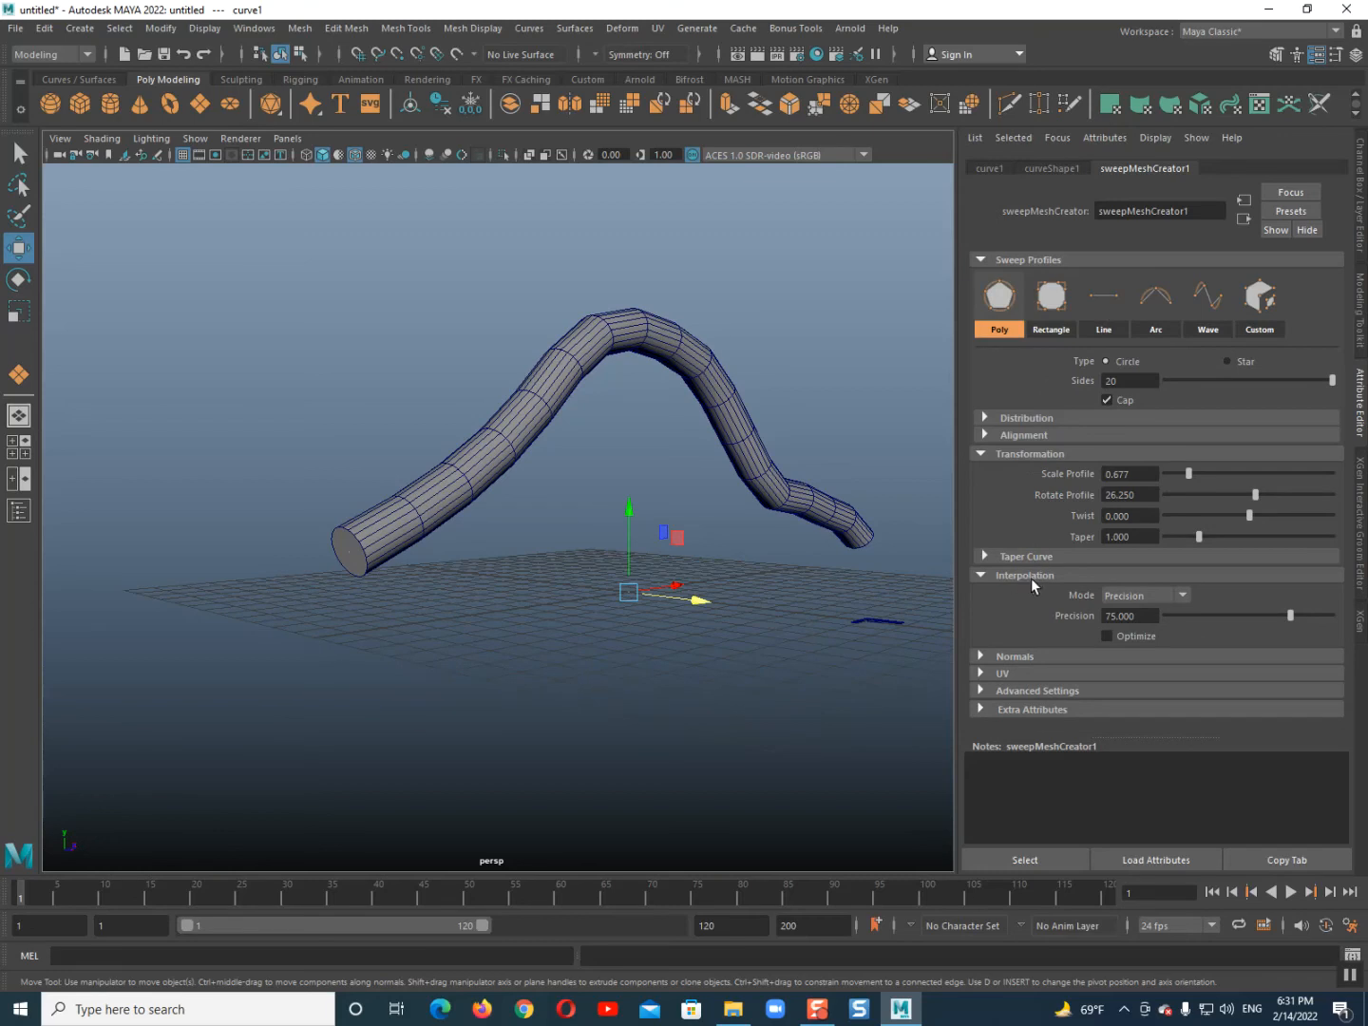
Set the sweep's interpolation mode to Start to End.
{"action": "left_click", "coordinate": [1121, 593]}
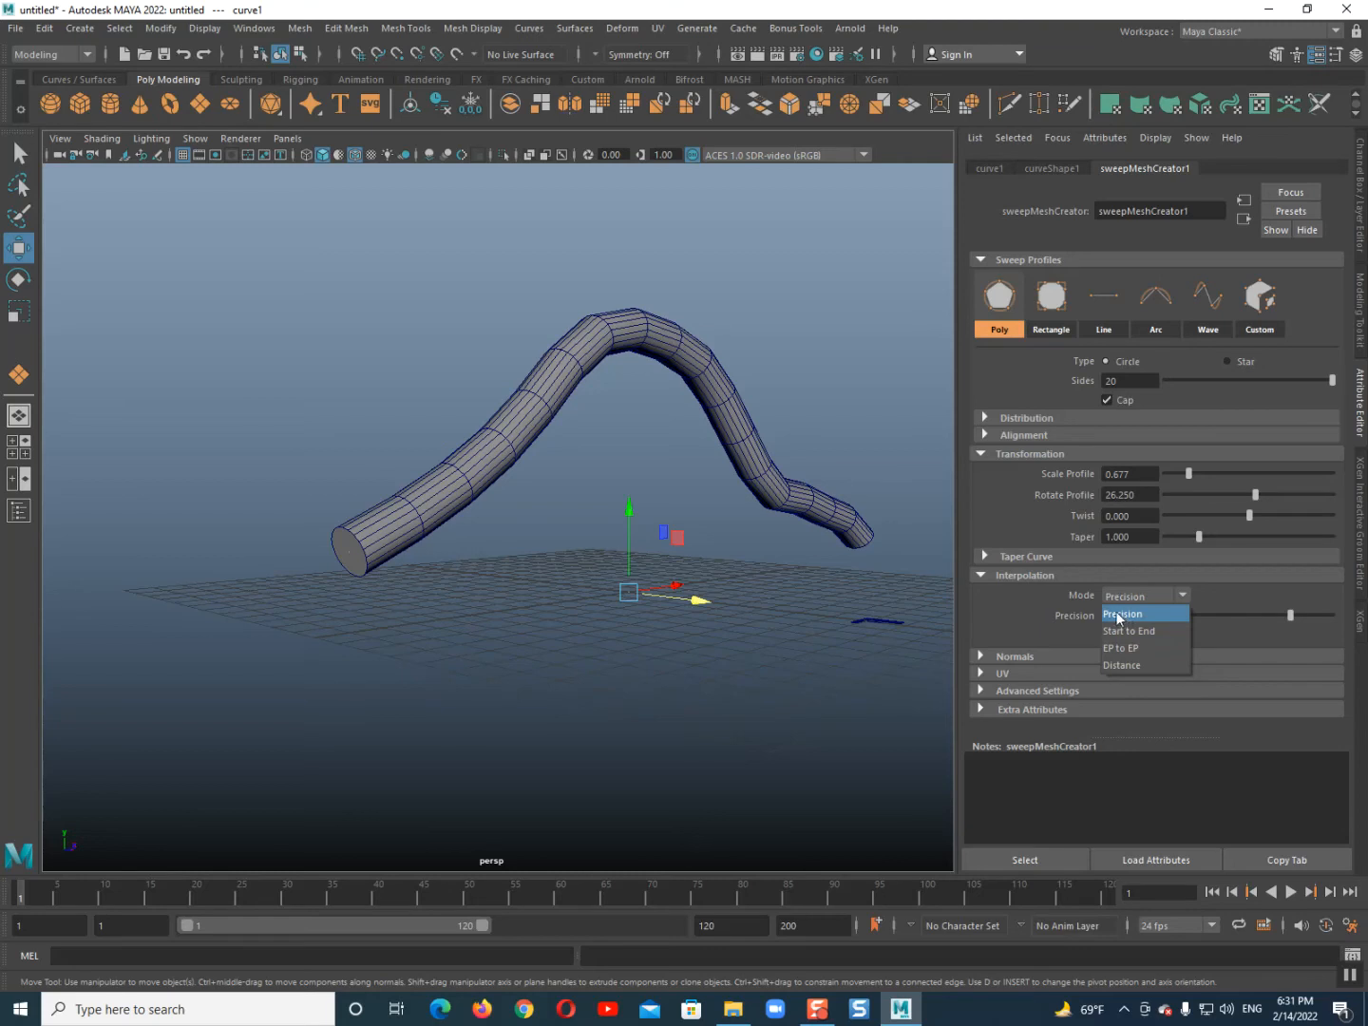
{"action": "left_click", "coordinate": [1119, 631]}
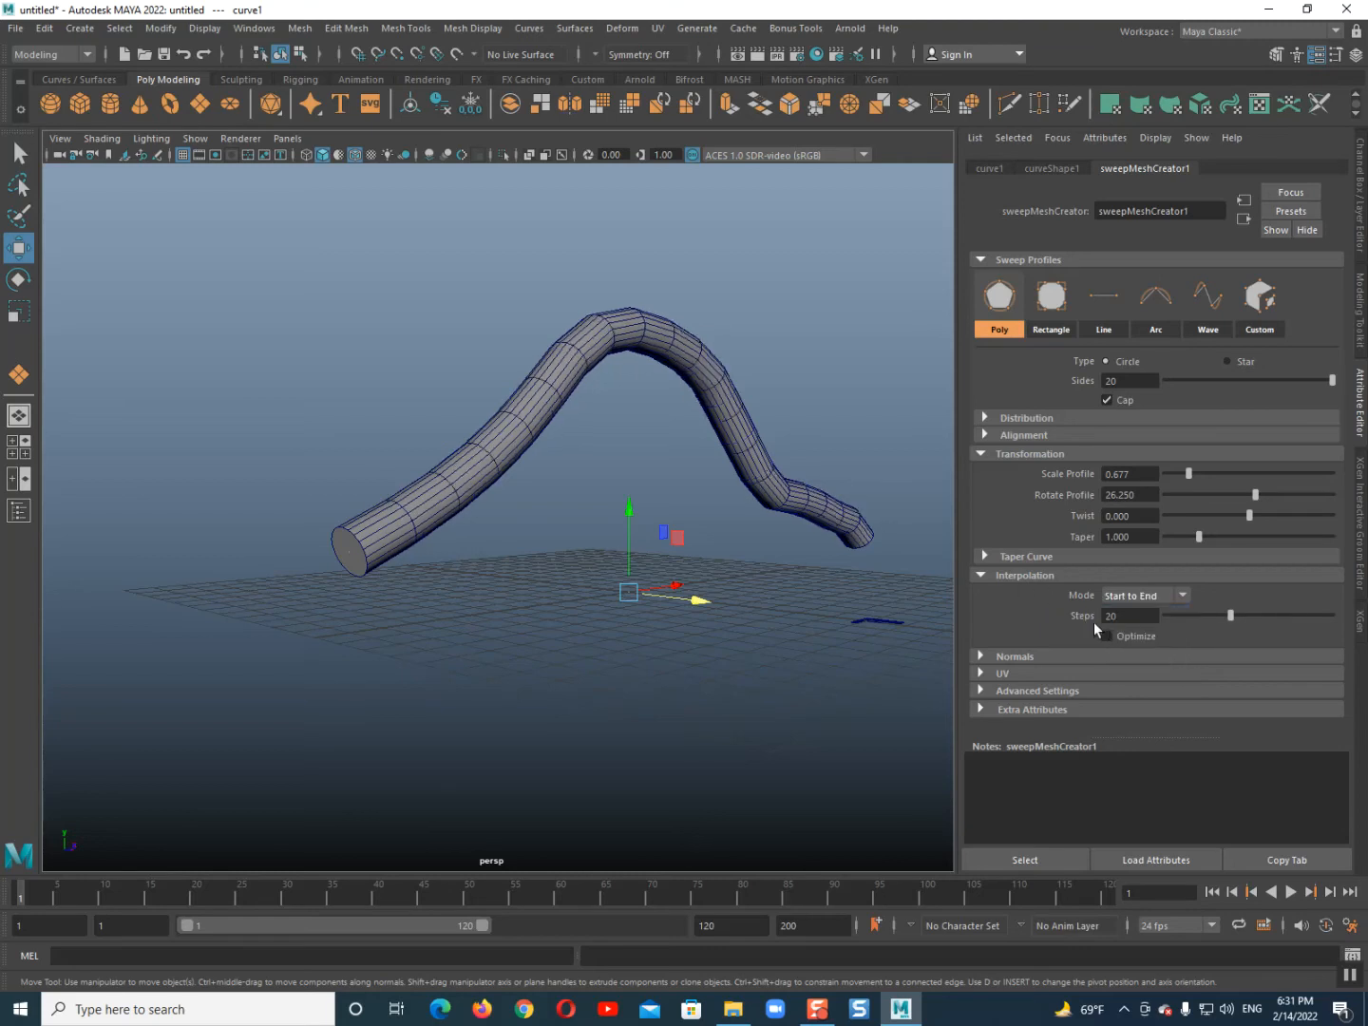
Try the EP to EP interpolation mode on the tube and inspect the resulting segments.
{"action": "scroll", "coordinate": [583, 483], "scroll_direction": "up", "scroll_amount": 2}
{"action": "scroll", "coordinate": [584, 482], "scroll_direction": "down", "scroll_amount": 2}
{"action": "left_click_drag", "start_coordinate": [583, 484], "coordinate": [612, 503], "text": "alt"}
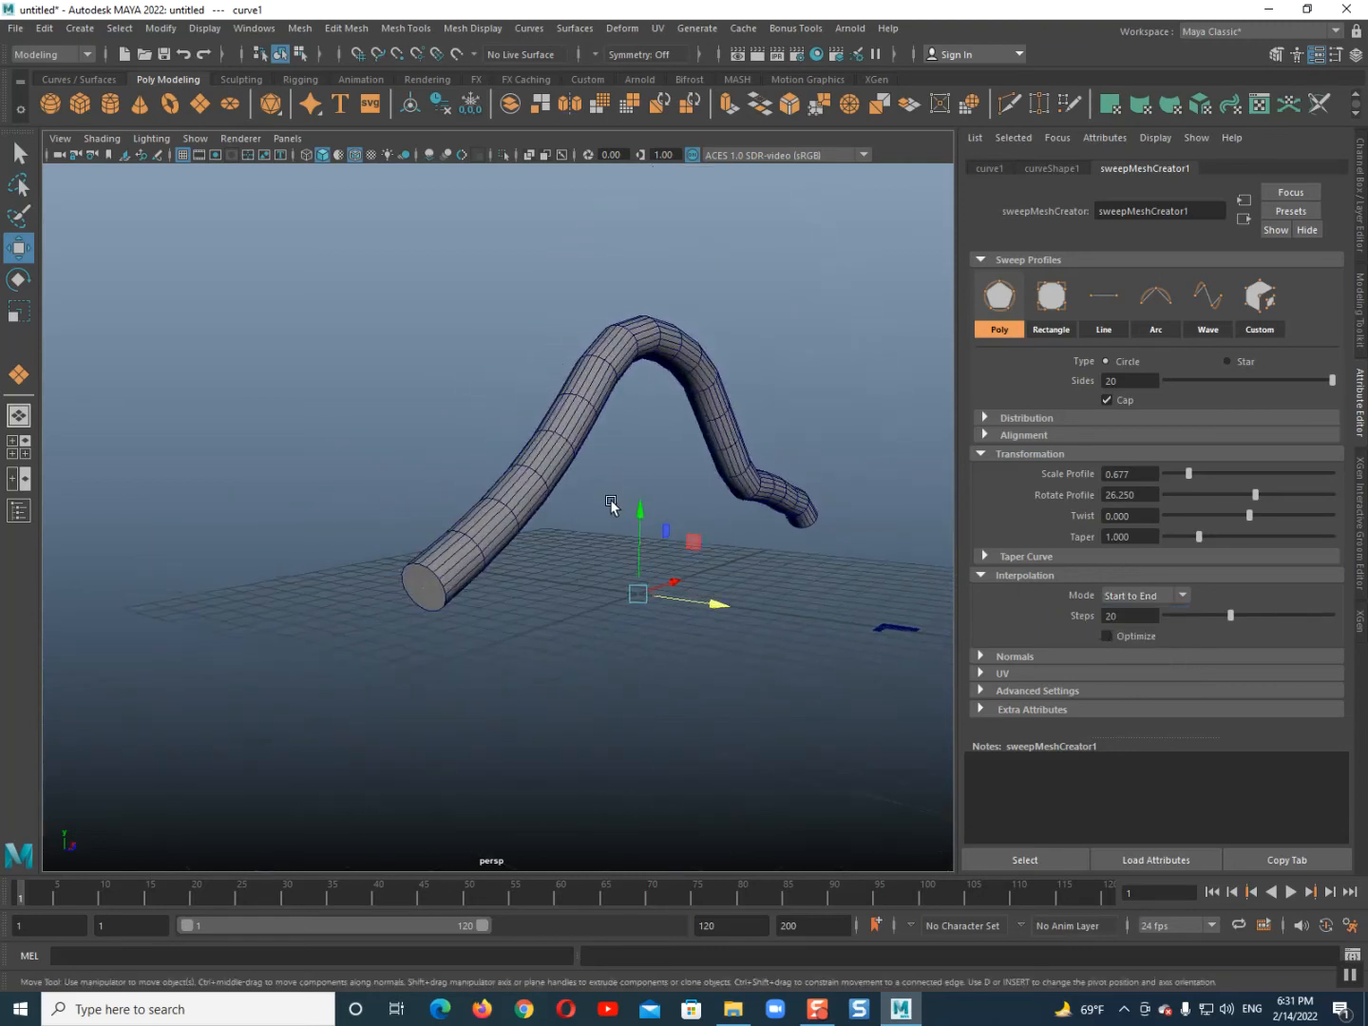
{"action": "scroll", "coordinate": [611, 503], "scroll_direction": "up", "scroll_amount": 1}
{"action": "middle_click_drag", "start_coordinate": [612, 503], "coordinate": [595, 530], "text": "alt"}
{"action": "left_click", "coordinate": [1119, 597]}
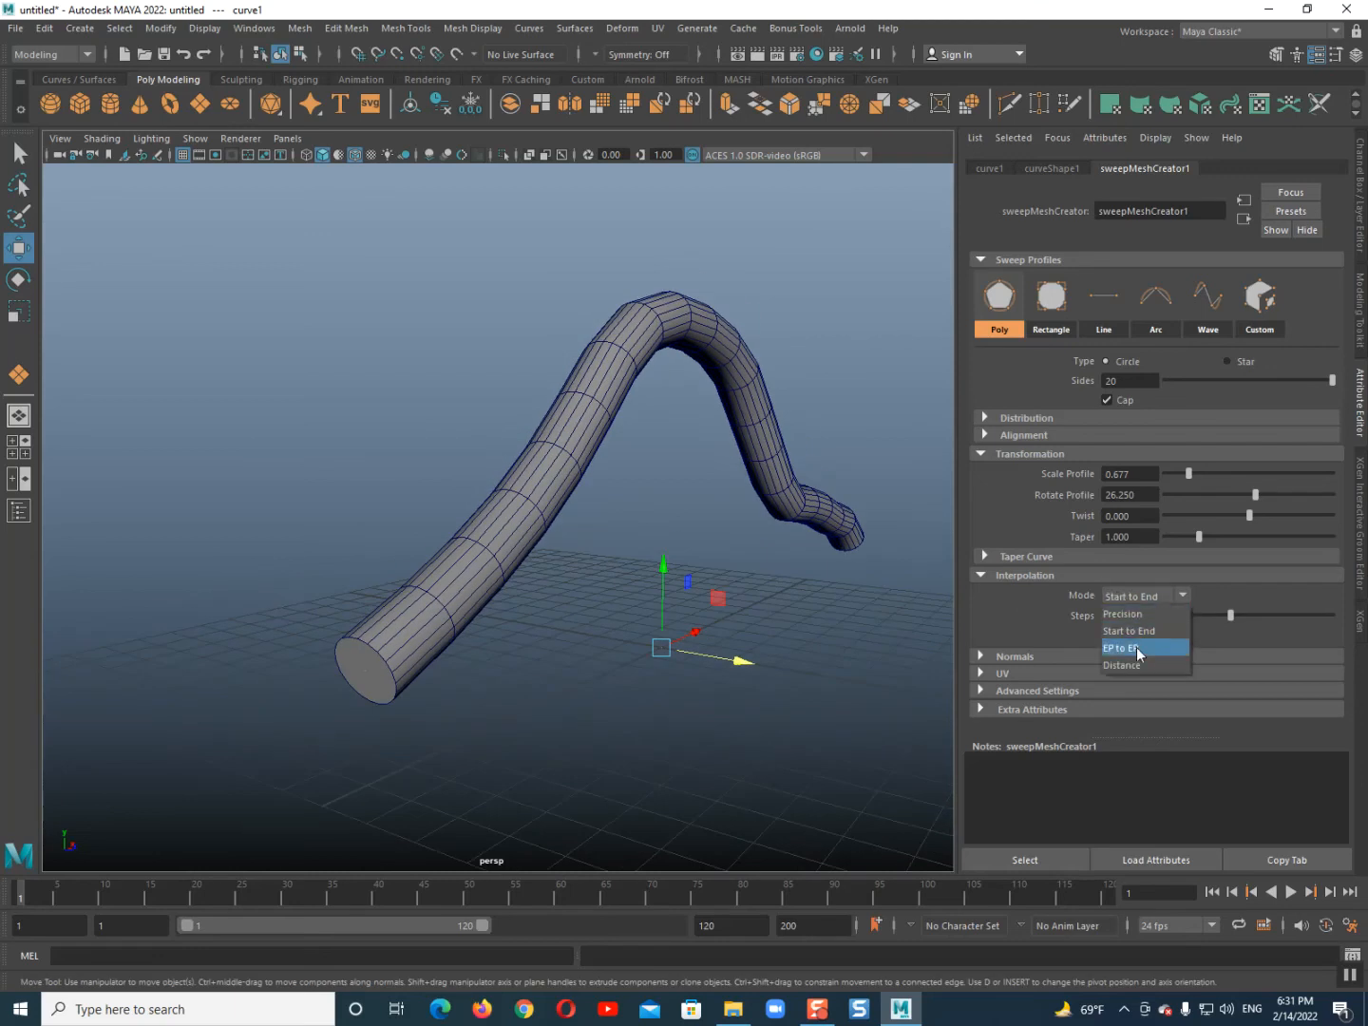
{"action": "left_click", "coordinate": [1135, 646]}
{"action": "scroll", "coordinate": [726, 573], "scroll_direction": "up", "scroll_amount": 2}
{"action": "left_click_drag", "start_coordinate": [727, 573], "coordinate": [668, 570], "text": "alt"}
{"action": "scroll", "coordinate": [626, 580], "scroll_direction": "down", "scroll_amount": 2}
Try the Distance interpolation mode on the tube, and switch the mode back to Start to End.
{"action": "left_click", "coordinate": [1124, 587]}
{"action": "left_click", "coordinate": [1132, 656]}
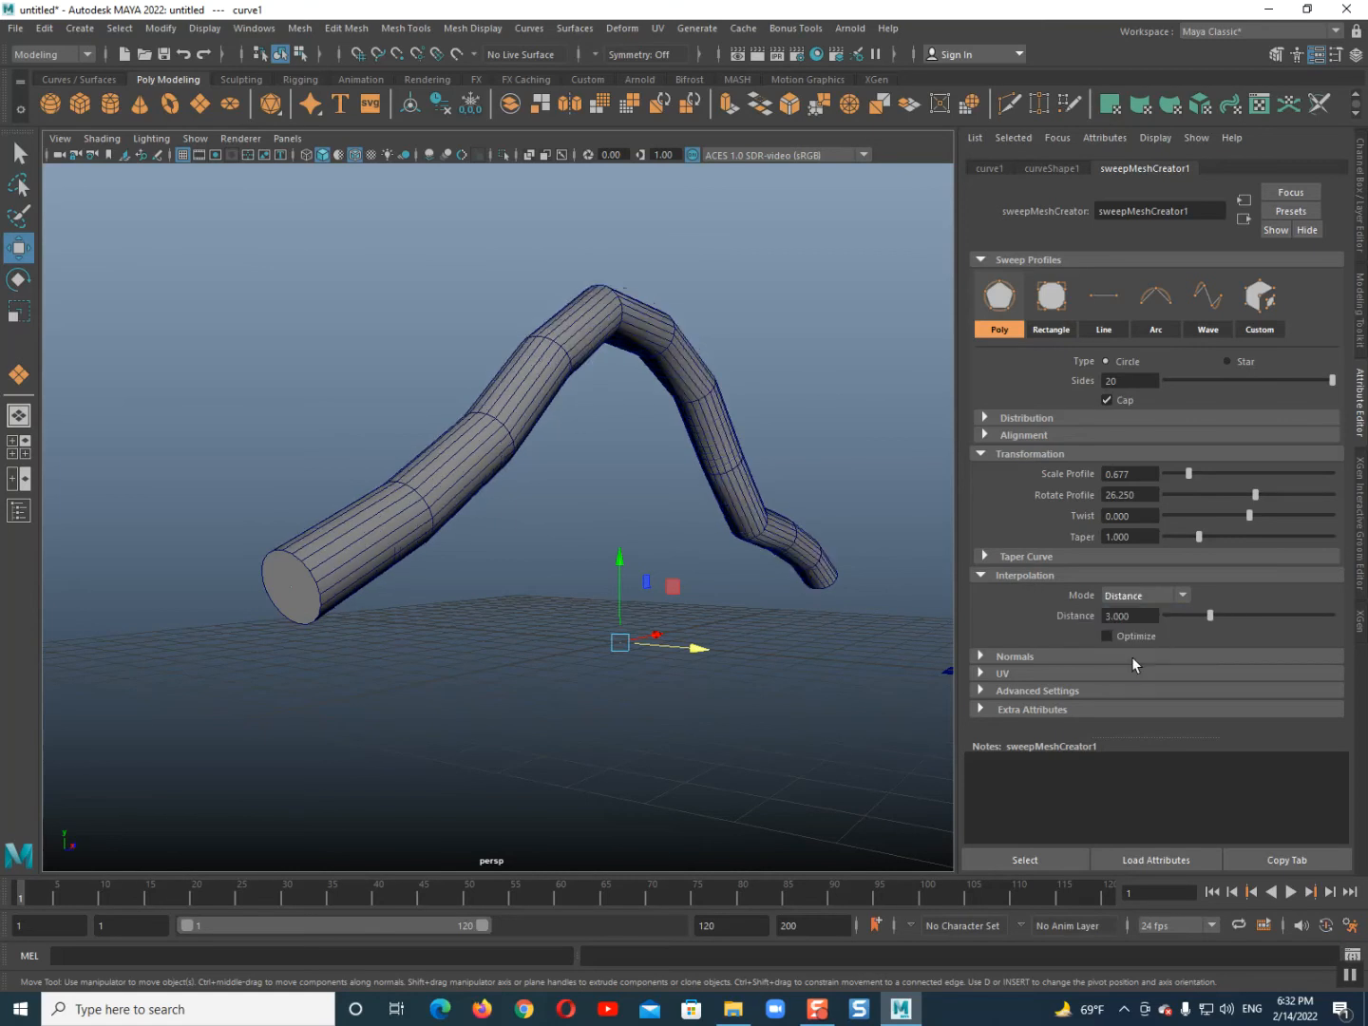
{"action": "left_click_drag", "start_coordinate": [747, 533], "coordinate": [686, 540], "text": "alt"}
{"action": "left_click", "coordinate": [1111, 596]}
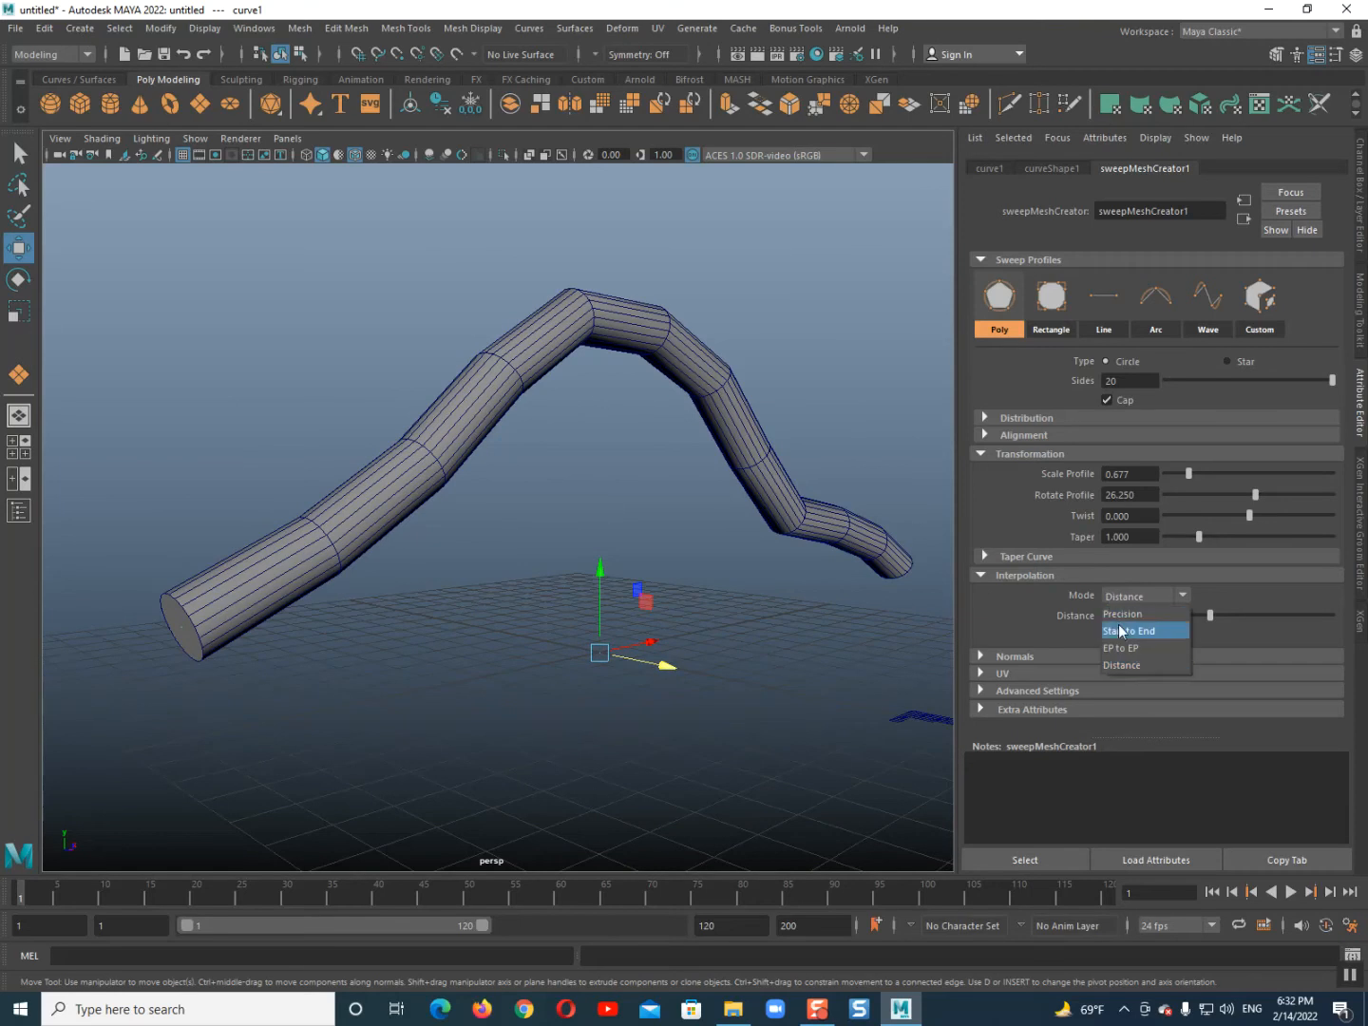
{"action": "left_click", "coordinate": [1119, 626]}
{"action": "left_click_drag", "start_coordinate": [632, 552], "coordinate": [616, 550], "text": "alt"}
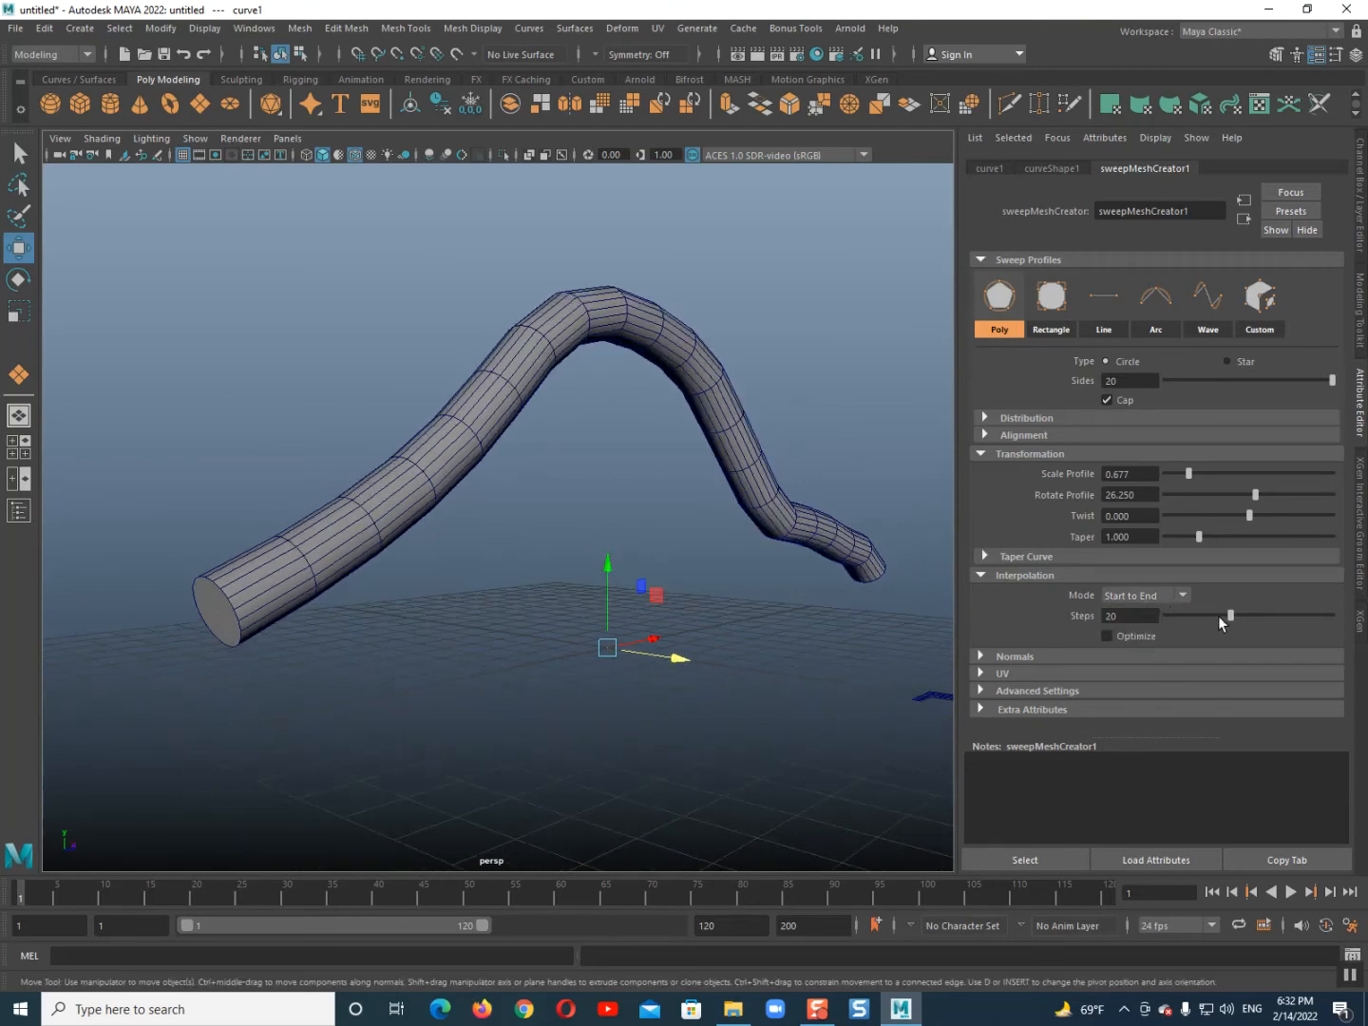
Set the interpolation Steps to 16 and enable Optimize for the tube.
{"action": "mouse_move", "coordinate": [1224, 614]}
{"action": "left_mouse_down"}
{"action": "mouse_move", "coordinate": [1253, 617]}
{"action": "mouse_move", "coordinate": [1217, 622]}
{"action": "left_mouse_up"}
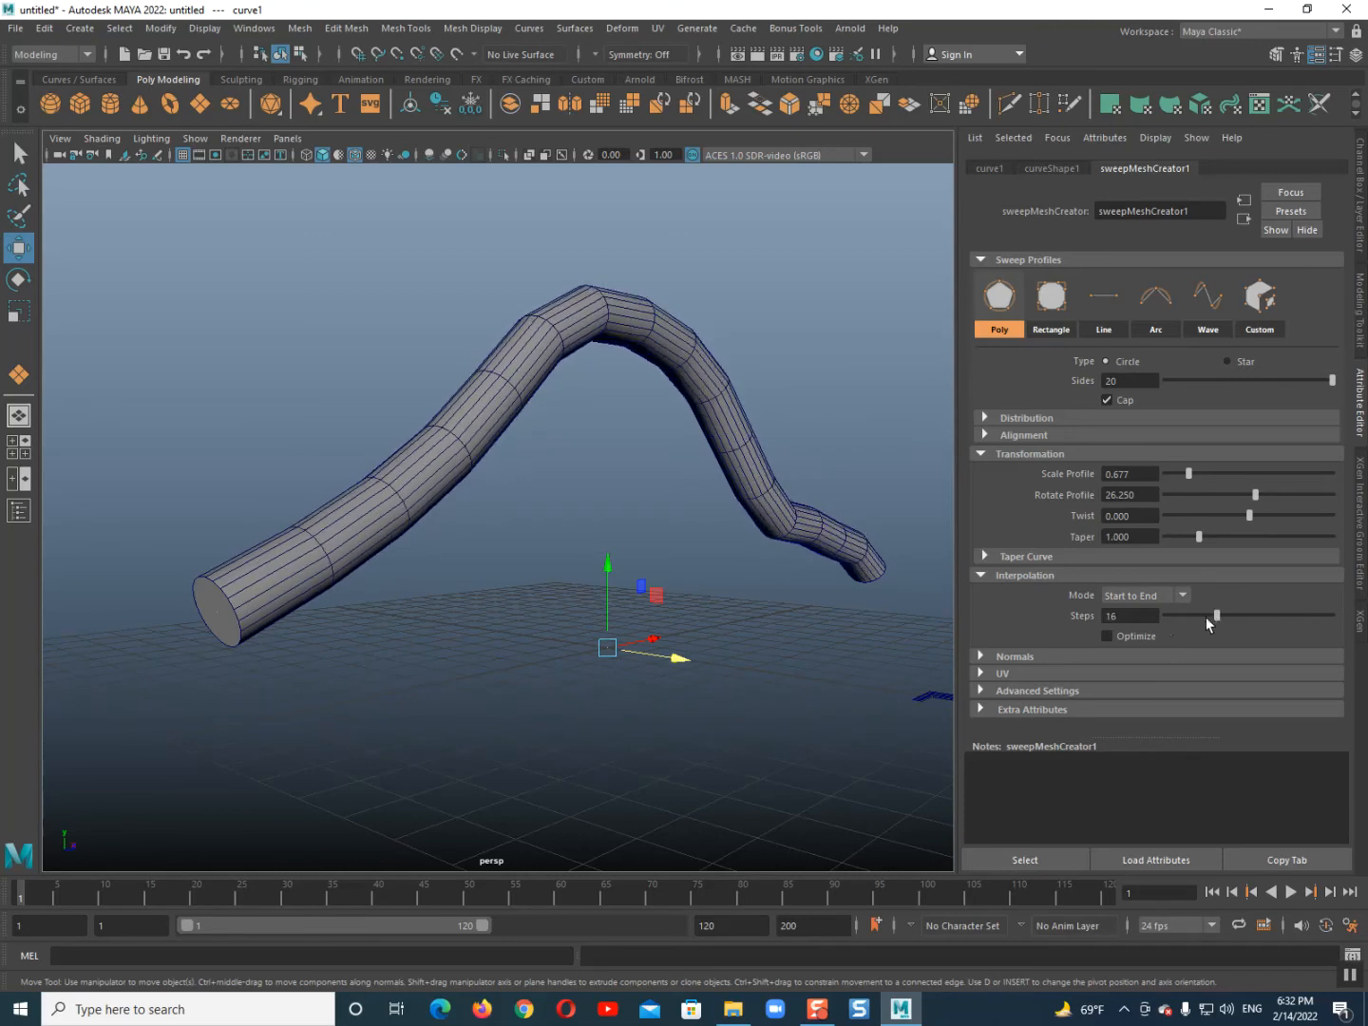
{"action": "left_click", "coordinate": [1110, 637]}
{"action": "left_click_drag", "start_coordinate": [912, 580], "coordinate": [656, 547], "text": "alt"}
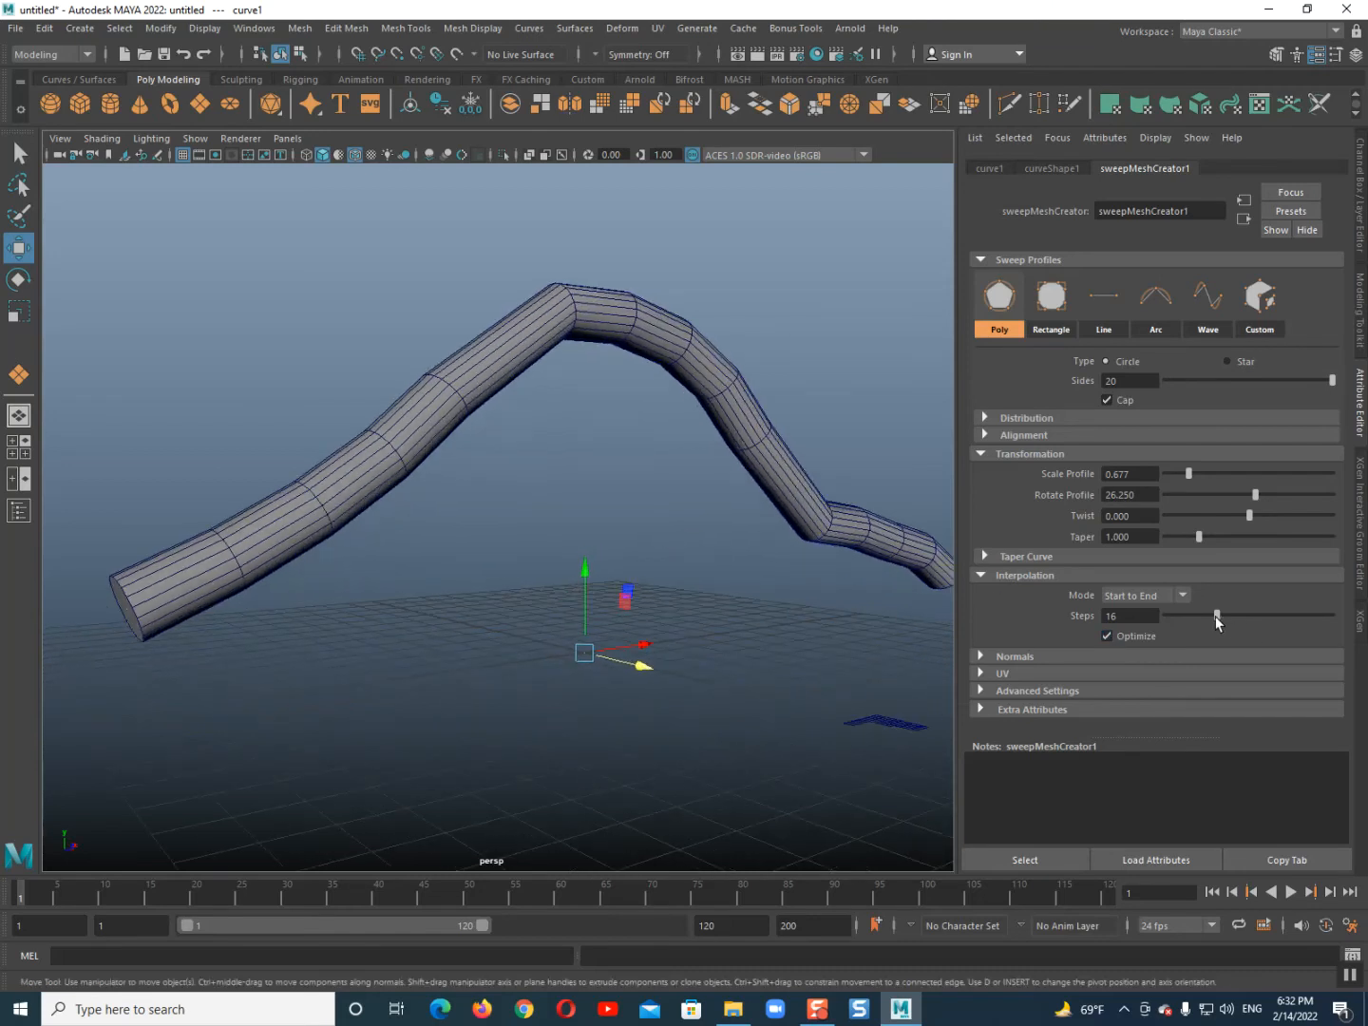
Set the interpolation Steps to 50 and examine the segments around the tube's upper bend.
{"action": "left_click_drag", "start_coordinate": [1216, 621], "coordinate": [1345, 618]}
{"action": "right_click_drag", "start_coordinate": [472, 573], "coordinate": [369, 568], "text": "alt"}
{"action": "middle_click_drag", "start_coordinate": [367, 568], "coordinate": [194, 651], "text": "alt"}
{"action": "left_click_drag", "start_coordinate": [398, 492], "coordinate": [489, 540], "text": "alt"}
{"action": "scroll", "coordinate": [489, 540], "scroll_direction": "up", "scroll_amount": 3}
{"action": "middle_click_drag", "start_coordinate": [489, 539], "coordinate": [439, 594], "text": "alt"}
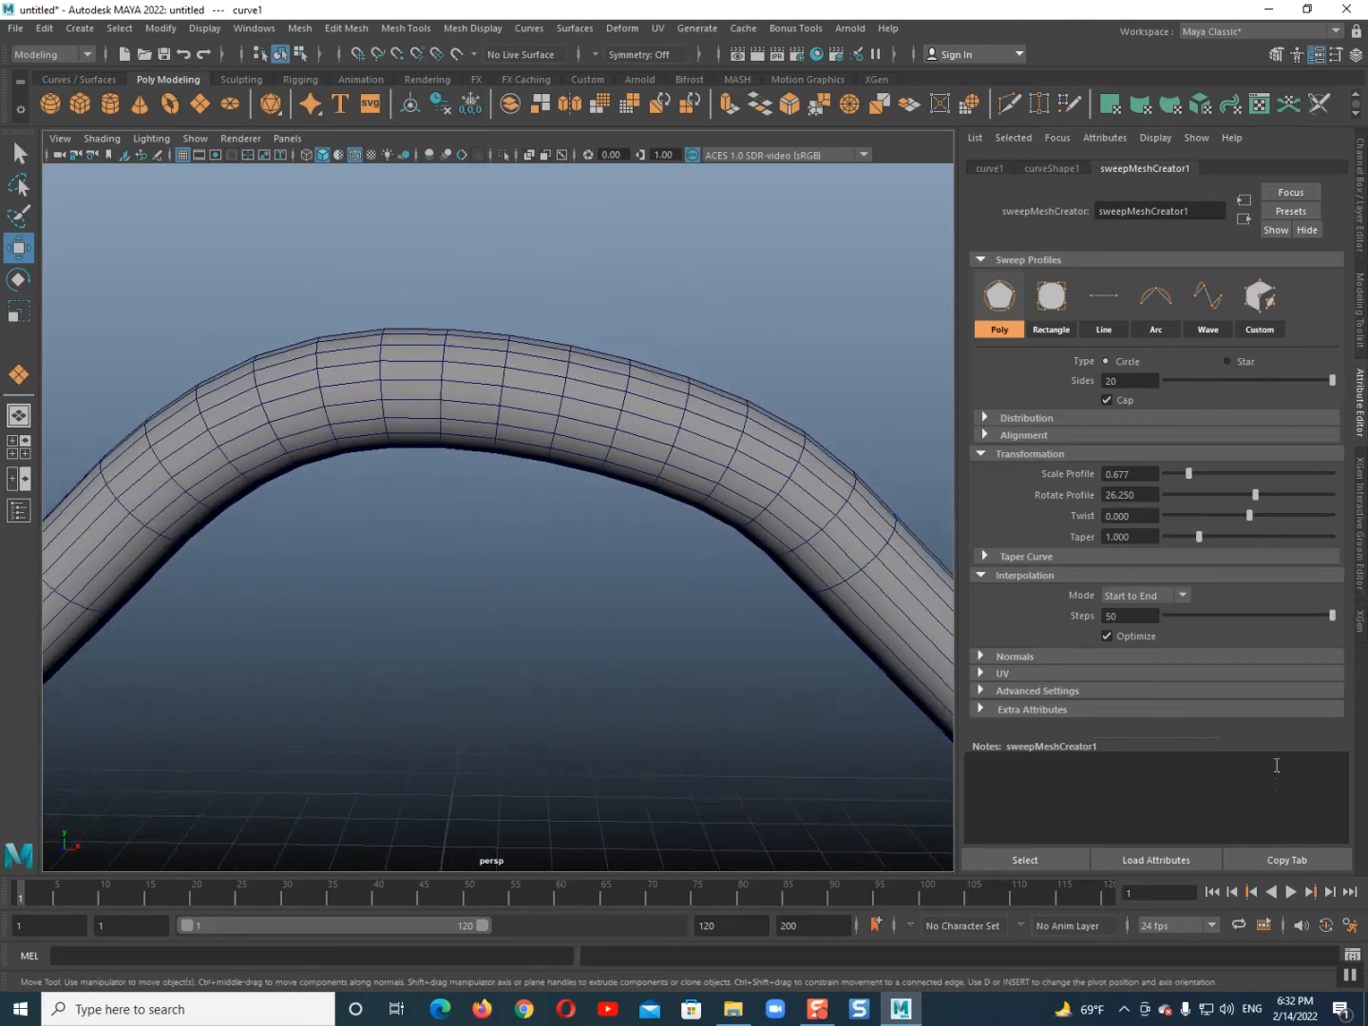
{"action": "scroll", "coordinate": [706, 527], "scroll_direction": "down", "scroll_amount": 4}
{"action": "scroll", "coordinate": [705, 523], "scroll_direction": "up", "scroll_amount": 4}
{"action": "middle_click_drag", "start_coordinate": [705, 523], "coordinate": [665, 490], "text": "alt"}
Turn Optimize off to compare the tube's segment spacing, and turn it back on.
{"action": "left_click", "coordinate": [1108, 635]}
{"action": "scroll", "coordinate": [558, 560], "scroll_direction": "down", "scroll_amount": 3}
{"action": "scroll", "coordinate": [452, 449], "scroll_direction": "up", "scroll_amount": 5}
{"action": "left_click_drag", "start_coordinate": [430, 565], "coordinate": [458, 586], "text": "alt"}
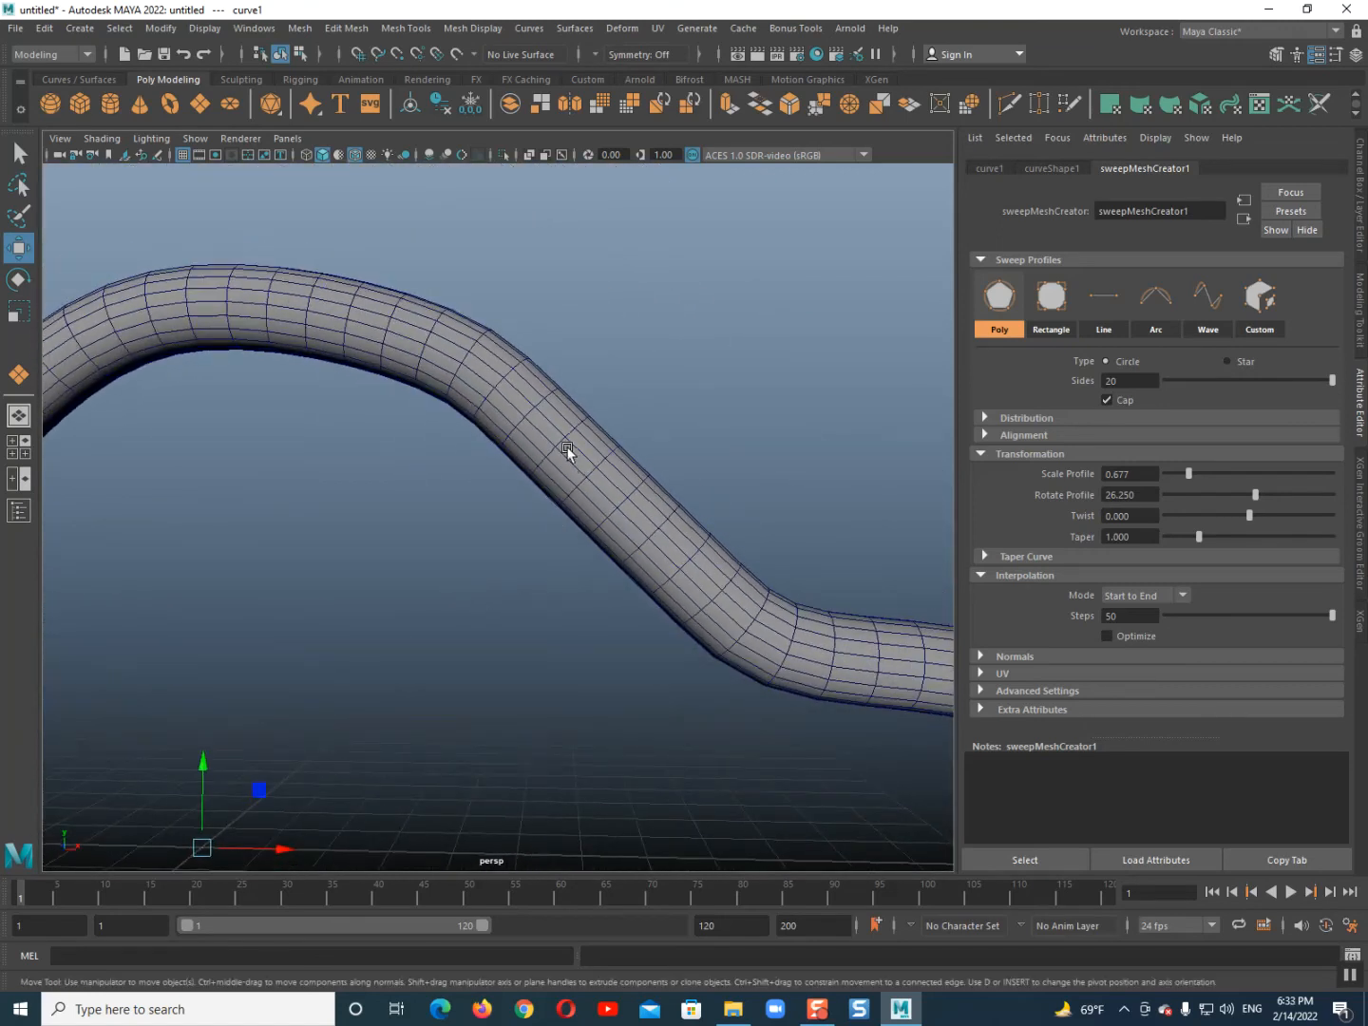
{"action": "left_click_drag", "start_coordinate": [505, 456], "coordinate": [514, 457], "text": "alt"}
{"action": "left_click", "coordinate": [1103, 635]}
{"action": "scroll", "coordinate": [508, 478], "scroll_direction": "down", "scroll_amount": 5}
{"action": "middle_click_drag", "start_coordinate": [299, 517], "coordinate": [404, 534], "text": "alt"}
{"action": "left_click_drag", "start_coordinate": [404, 537], "coordinate": [523, 658], "text": "alt"}
{"action": "mouse_move", "coordinate": [431, 659]}
{"action": "left_mouse_down", "text": "alt"}
{"action": "mouse_move", "coordinate": [397, 629]}
{"action": "mouse_move", "coordinate": [425, 651]}
{"action": "left_mouse_up", "text": "alt"}
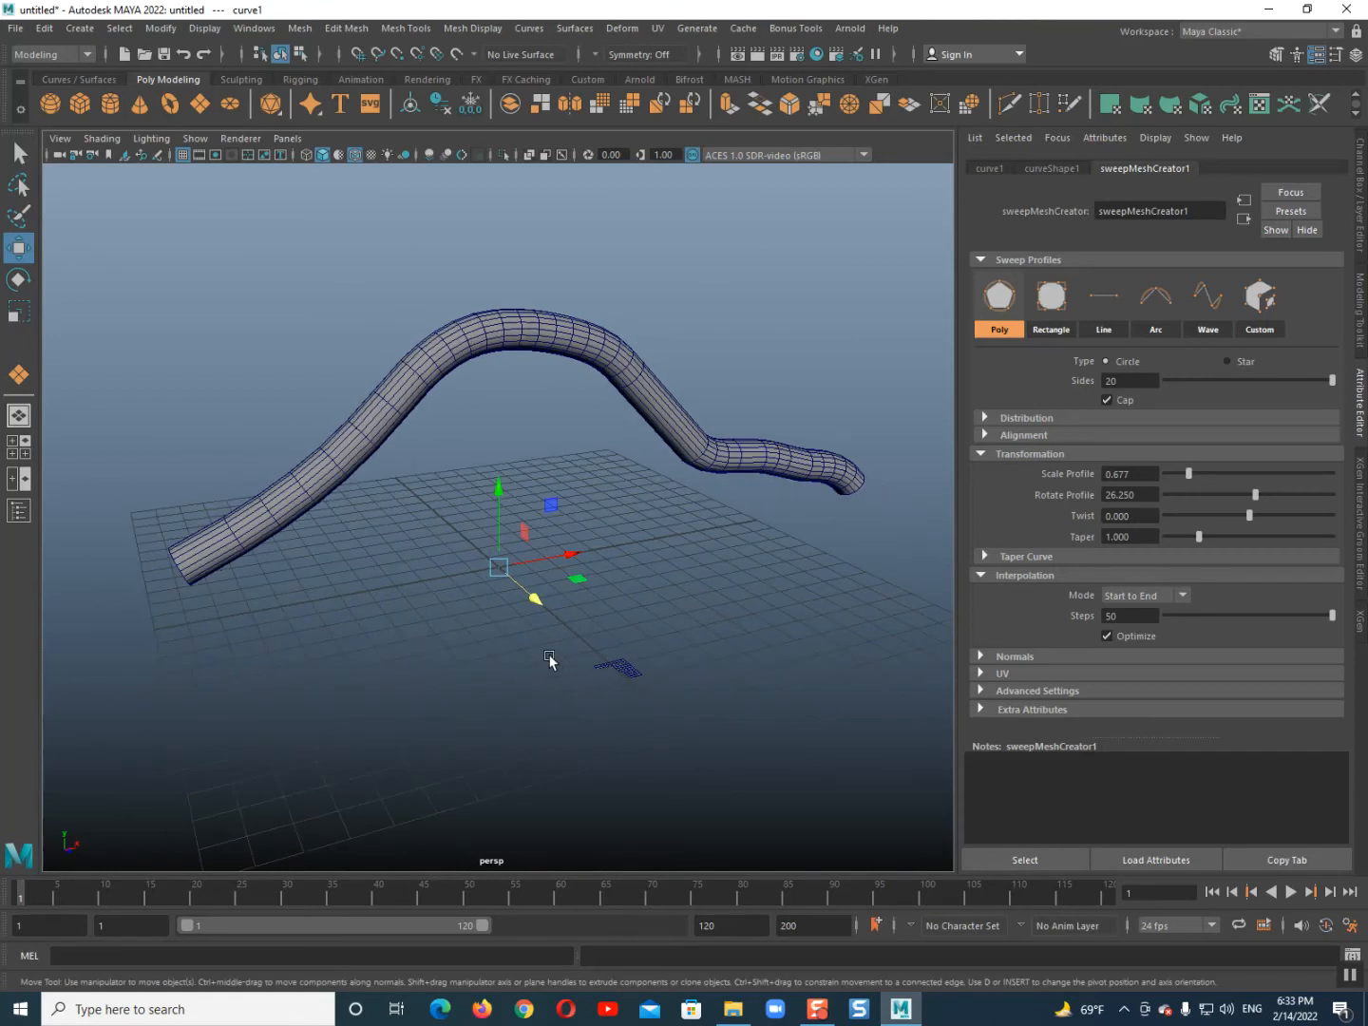
{"action": "scroll", "coordinate": [553, 663], "scroll_direction": "up", "scroll_amount": 3}
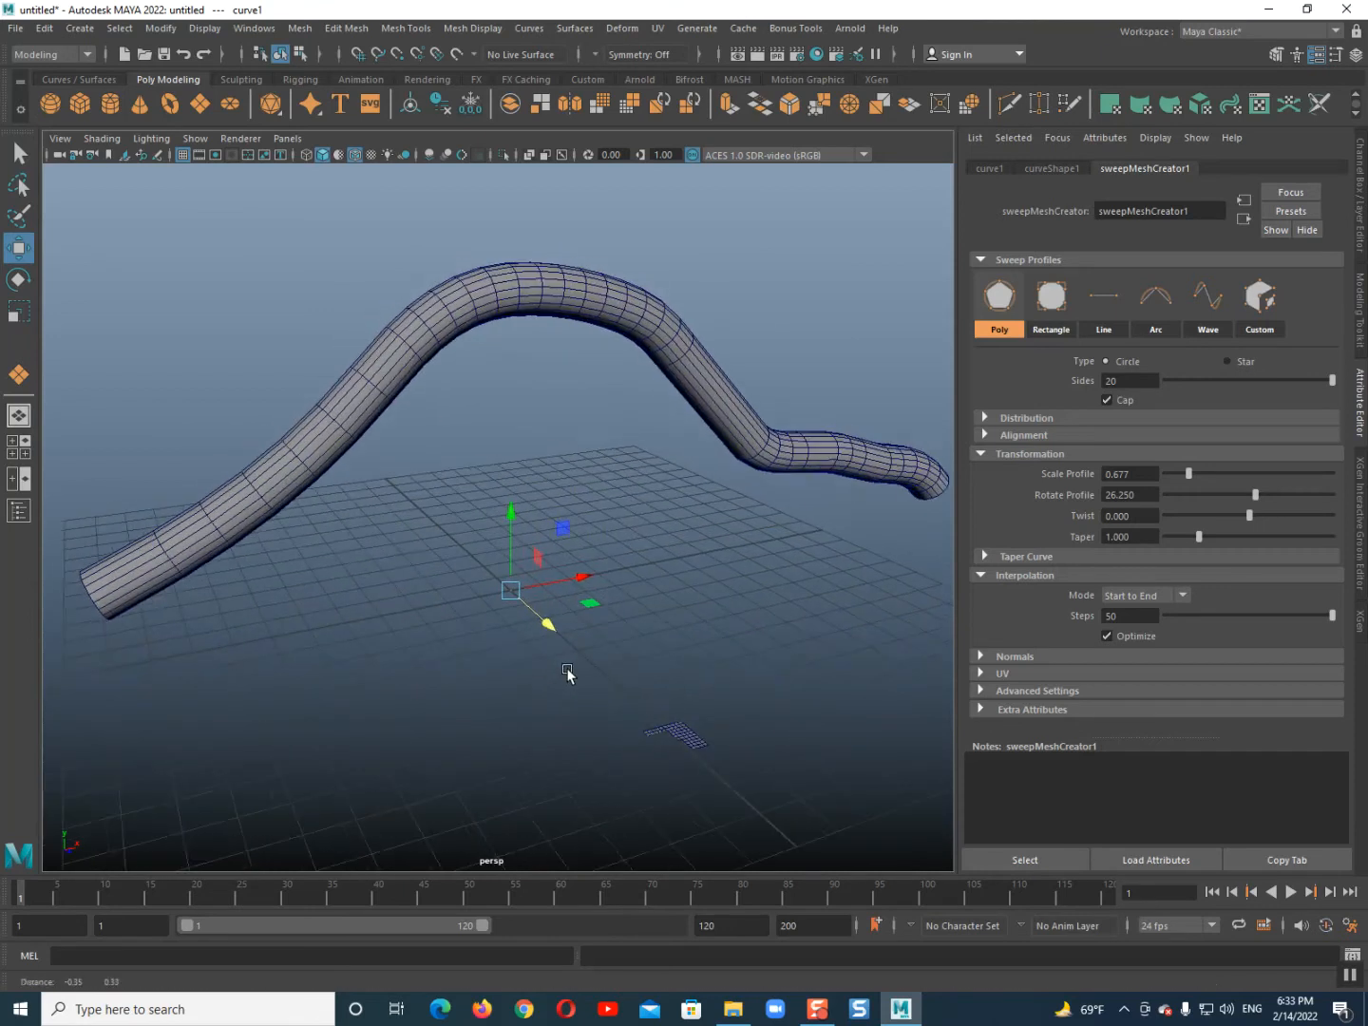
Switch the sweep profile to Rectangle, set its Corner Radius to about 0.522, and inspect the capped end.
{"action": "left_click", "coordinate": [1050, 297]}
{"action": "left_click_drag", "start_coordinate": [497, 430], "coordinate": [690, 452], "text": "alt"}
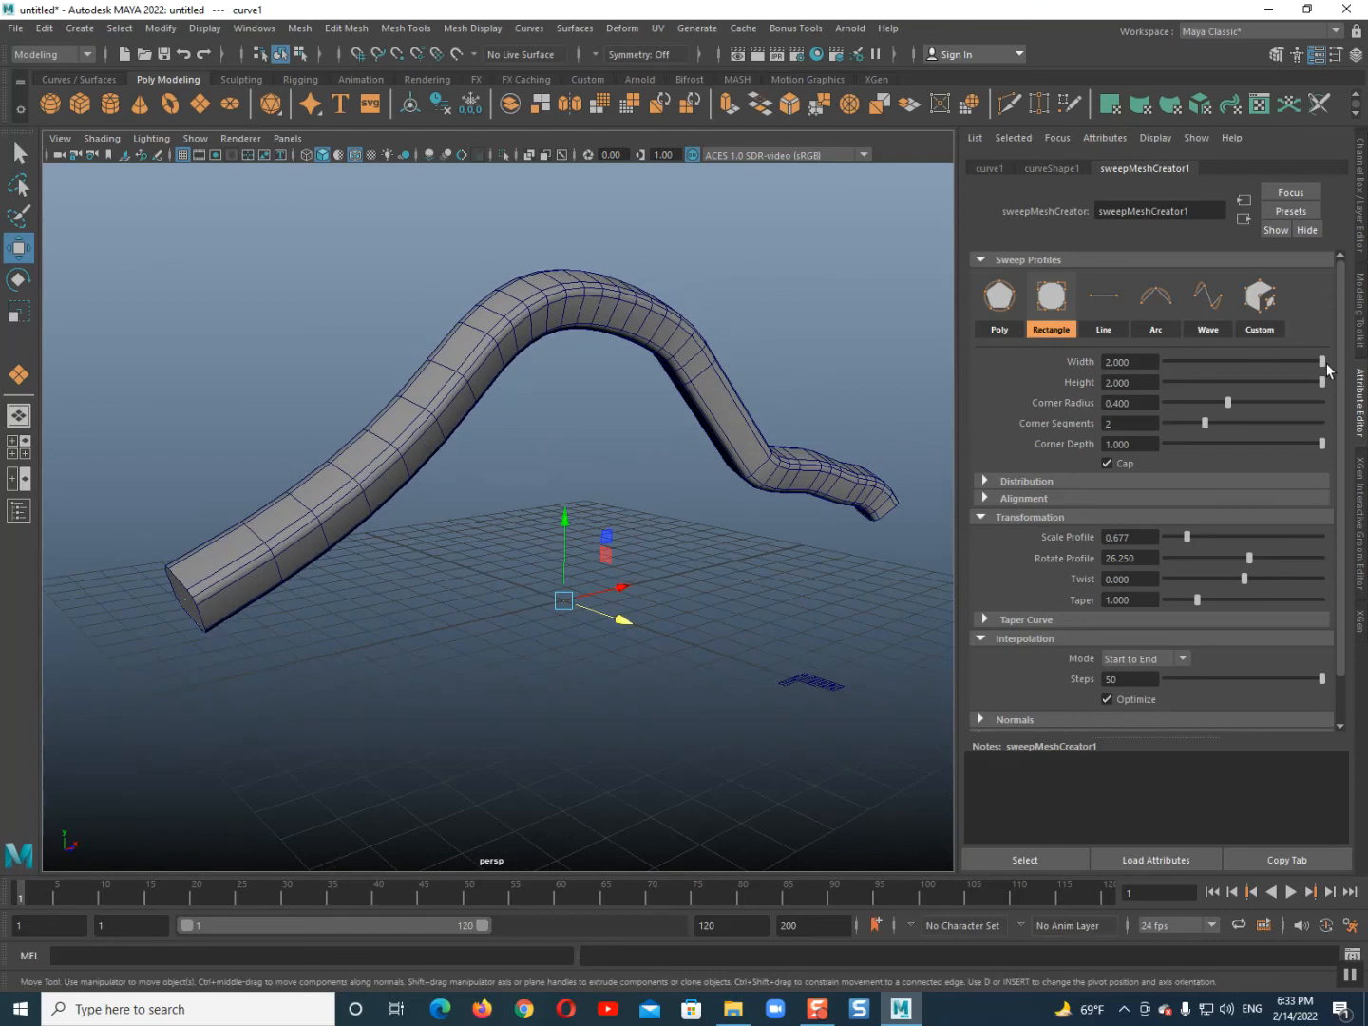
{"action": "mouse_move", "coordinate": [1320, 368]}
{"action": "left_mouse_down"}
{"action": "mouse_move", "coordinate": [1228, 356]}
{"action": "mouse_move", "coordinate": [1325, 364]}
{"action": "mouse_move", "coordinate": [1243, 387]}
{"action": "mouse_move", "coordinate": [1329, 382]}
{"action": "left_mouse_up"}
{"action": "mouse_move", "coordinate": [1228, 403]}
{"action": "left_mouse_down"}
{"action": "mouse_move", "coordinate": [1163, 406]}
{"action": "mouse_move", "coordinate": [1246, 413]}
{"action": "left_mouse_up"}
{"action": "scroll", "coordinate": [190, 432], "scroll_direction": "up", "scroll_amount": 4}
{"action": "middle_click_drag", "start_coordinate": [214, 432], "coordinate": [520, 442], "text": "alt"}
{"action": "left_click_drag", "start_coordinate": [520, 443], "coordinate": [553, 431], "text": "alt"}
{"action": "scroll", "coordinate": [558, 431], "scroll_direction": "up", "scroll_amount": 3}
{"action": "middle_click_drag", "start_coordinate": [558, 432], "coordinate": [497, 343], "text": "alt"}
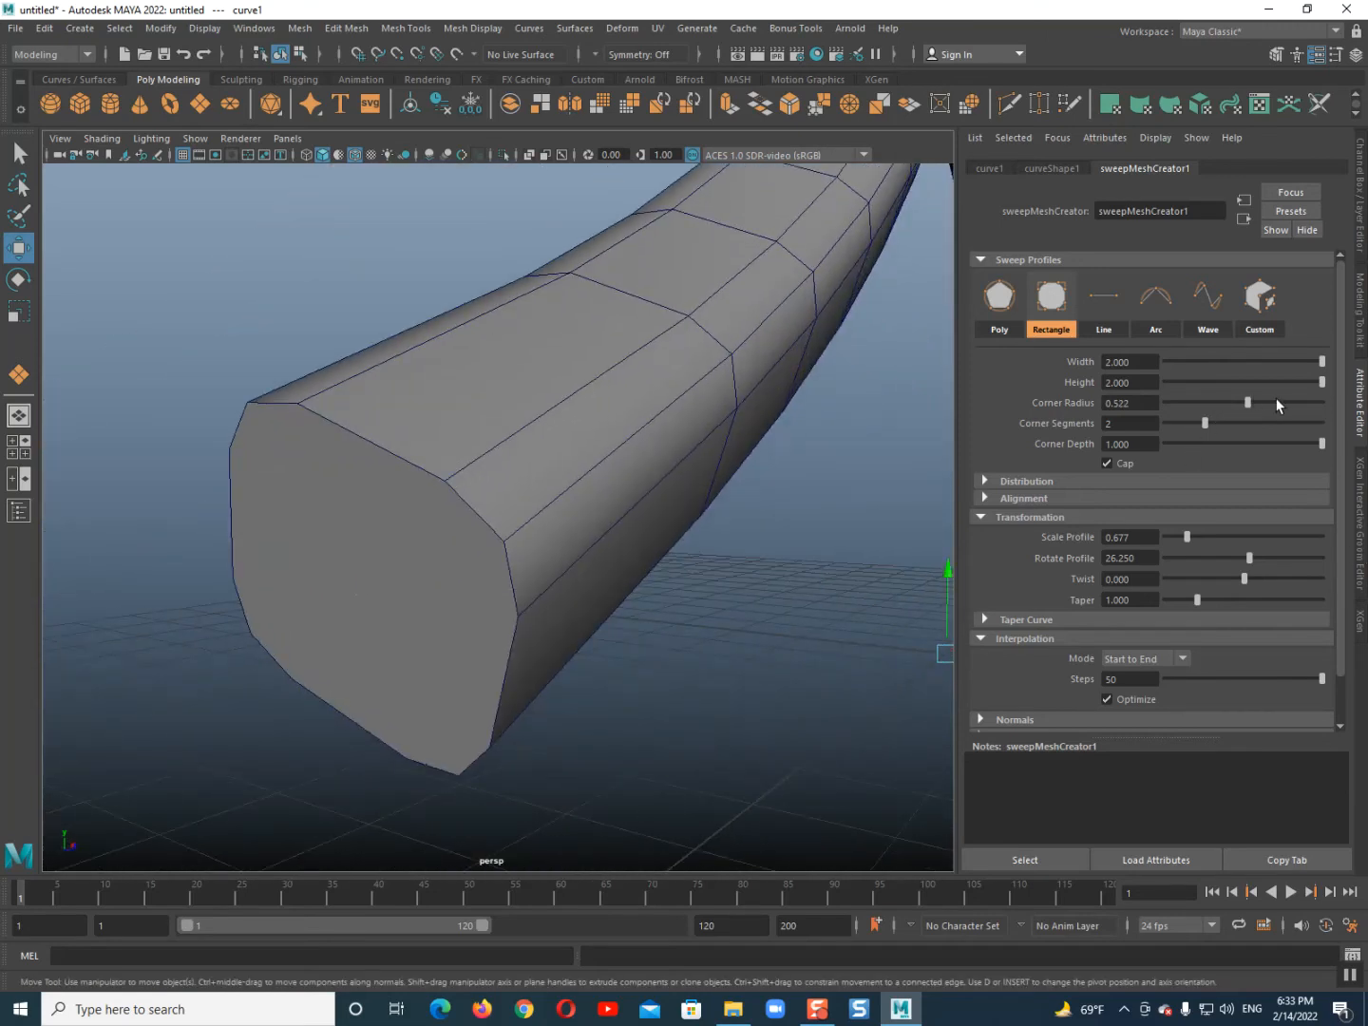
Adjust the rectangle profile's Corner Radius to about 0.189.
{"action": "left_click_drag", "start_coordinate": [1248, 399], "coordinate": [1200, 403]}
{"action": "mouse_move", "coordinate": [1205, 398]}
{"action": "left_mouse_down"}
{"action": "mouse_move", "coordinate": [1261, 404]}
{"action": "mouse_move", "coordinate": [1251, 424]}
{"action": "mouse_move", "coordinate": [1310, 425]}
{"action": "mouse_move", "coordinate": [1169, 418]}
{"action": "mouse_move", "coordinate": [1193, 427]}
{"action": "left_mouse_up"}
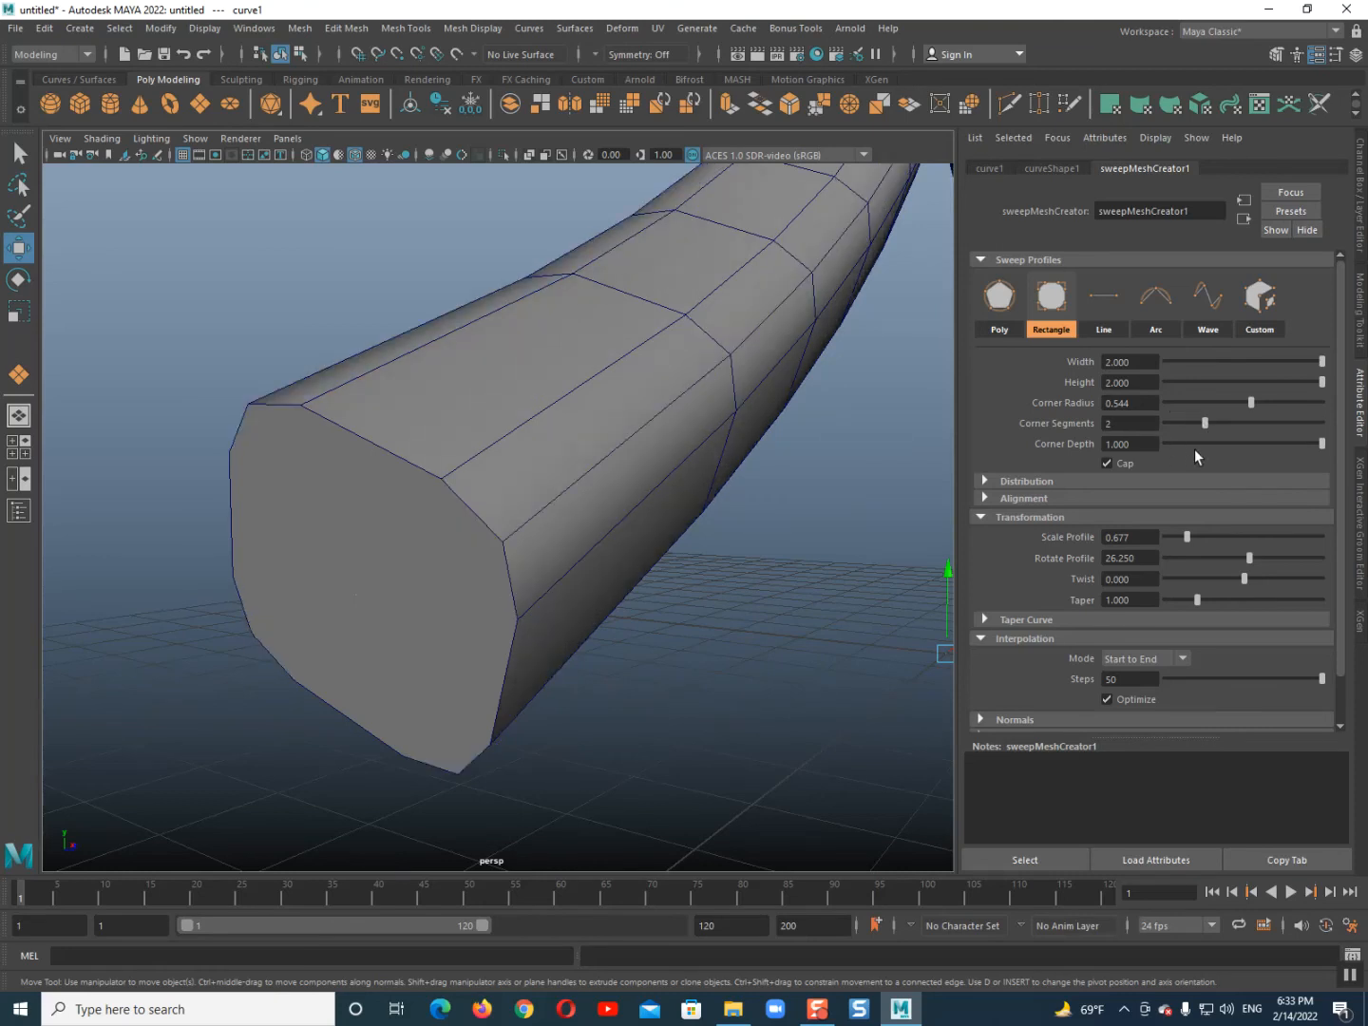
{"action": "left_click_drag", "start_coordinate": [1256, 403], "coordinate": [1195, 403]}
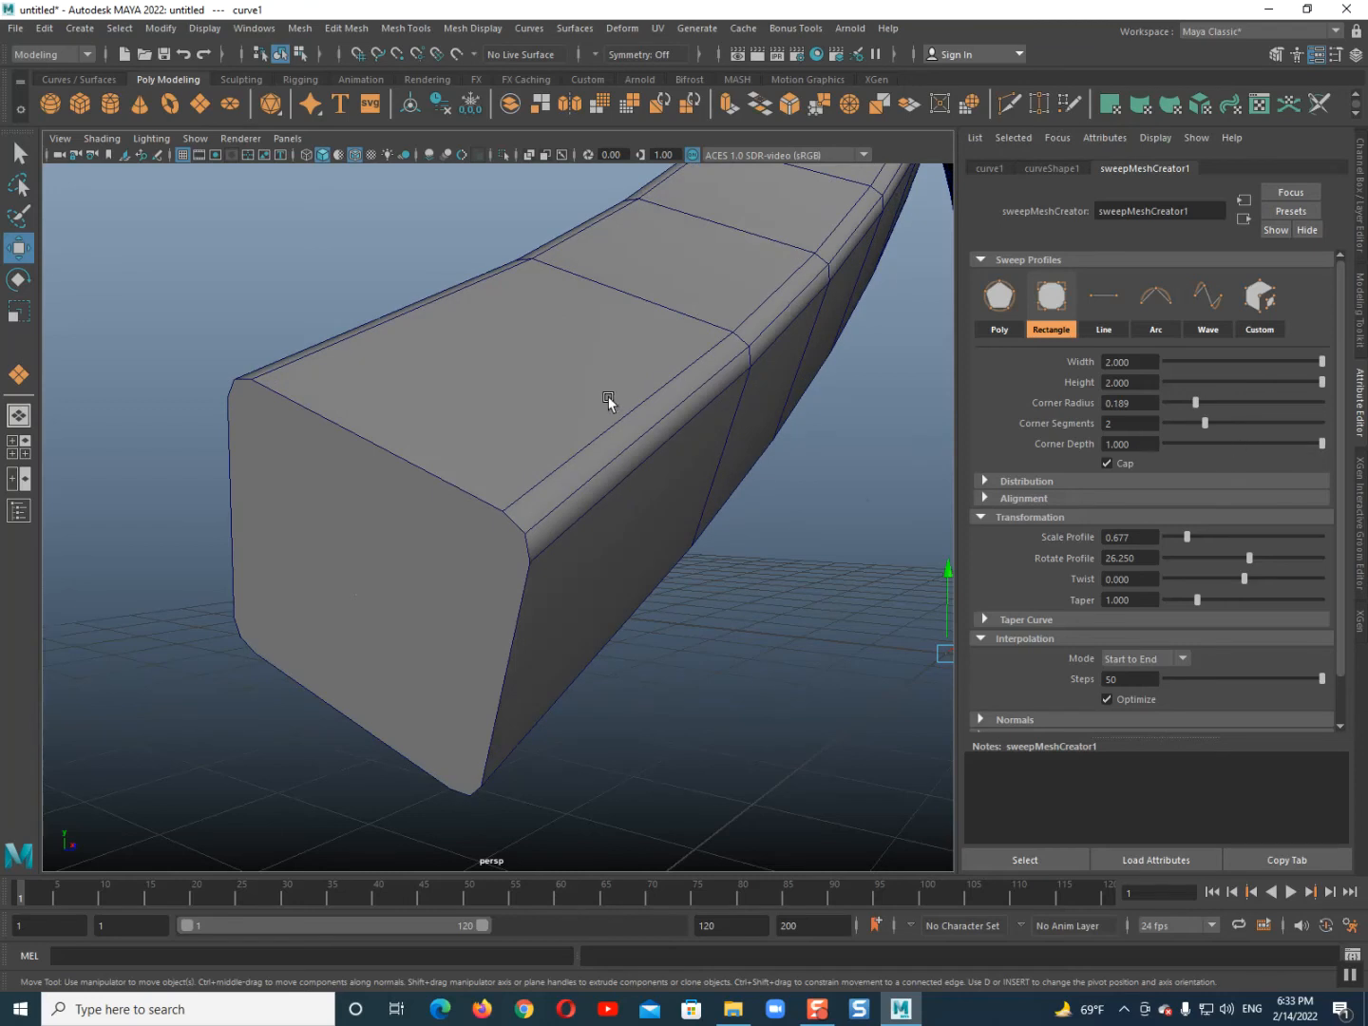
Set the rectangular sweep's Rotate Profile to 0.
{"action": "scroll", "coordinate": [608, 400], "scroll_direction": "down", "scroll_amount": 7}
{"action": "middle_click_drag", "start_coordinate": [646, 422], "coordinate": [526, 509], "text": "alt"}
{"action": "scroll", "coordinate": [526, 509], "scroll_direction": "up", "scroll_amount": 3}
{"action": "mouse_move", "coordinate": [594, 537]}
{"action": "left_mouse_down", "text": "alt"}
{"action": "mouse_move", "coordinate": [520, 536]}
{"action": "mouse_move", "coordinate": [565, 550]}
{"action": "mouse_move", "coordinate": [594, 628]}
{"action": "mouse_move", "coordinate": [599, 565]}
{"action": "left_mouse_up", "text": "alt"}
{"action": "scroll", "coordinate": [523, 539], "scroll_direction": "down", "scroll_amount": 4}
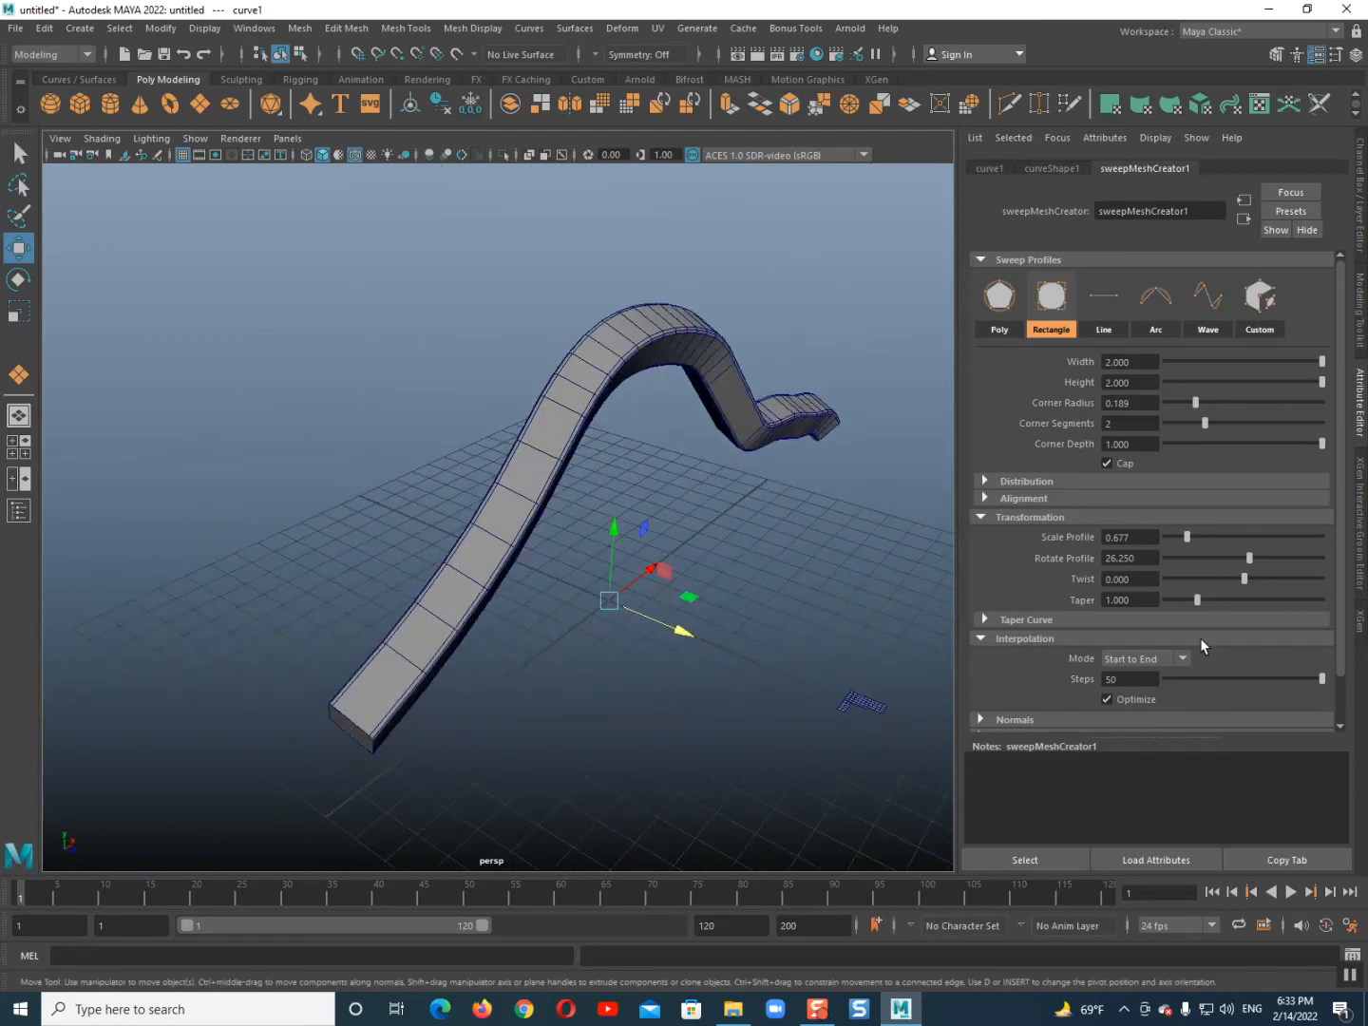
{"action": "left_click_drag", "start_coordinate": [1144, 558], "coordinate": [1048, 546]}
{"action": "type", "text": "0"}
{"action": "key", "text": "Return"}
{"action": "scroll", "coordinate": [585, 522], "scroll_direction": "up", "scroll_amount": 1}
{"action": "scroll", "coordinate": [629, 527], "scroll_direction": "down", "scroll_amount": 1}
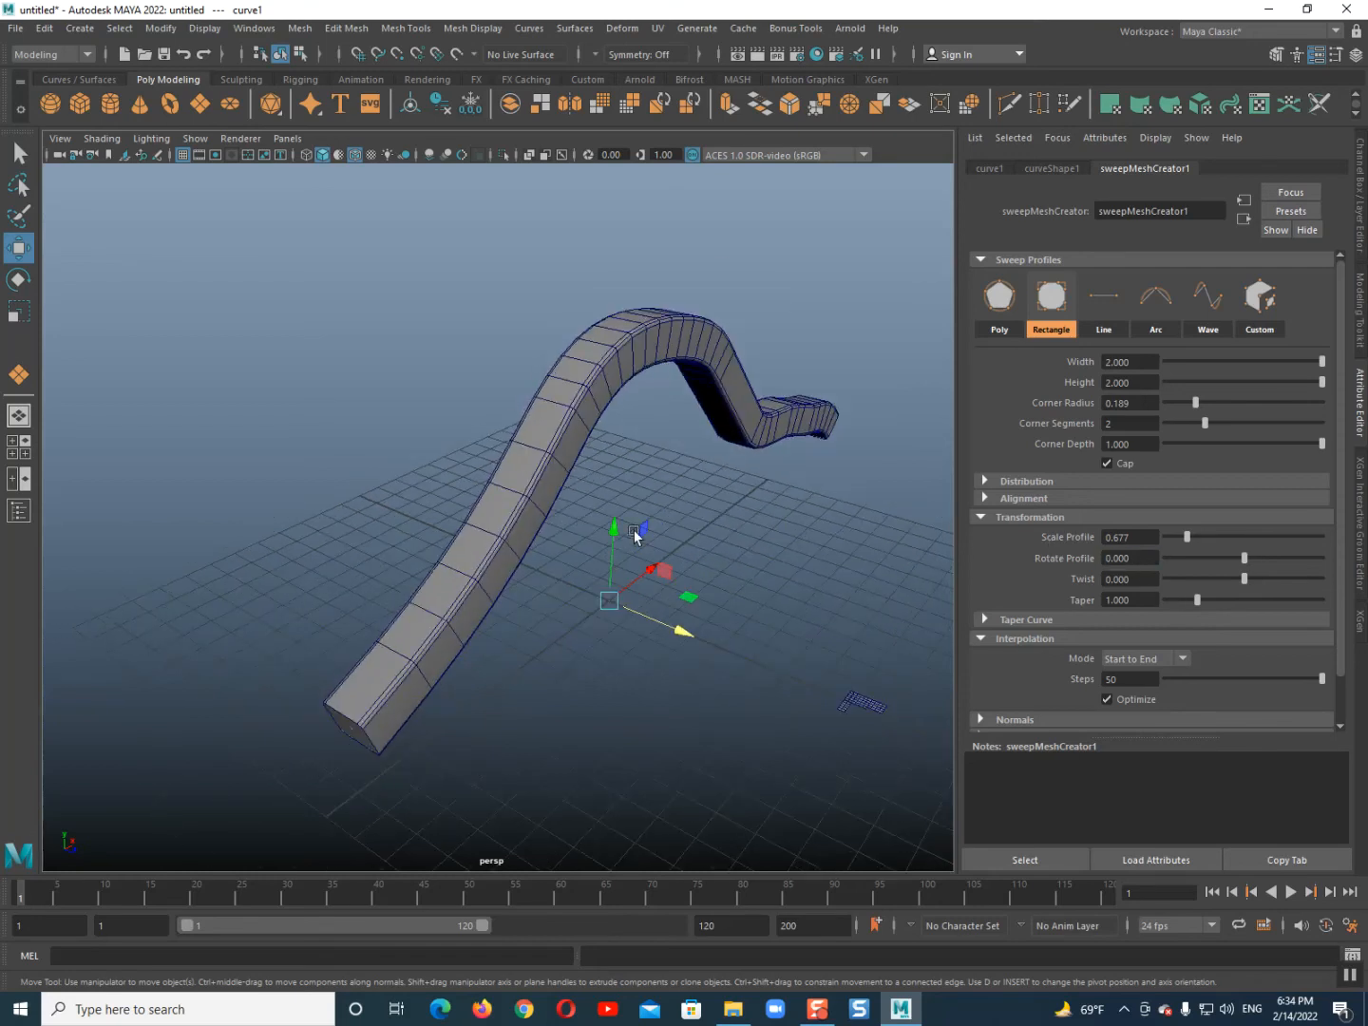
Try a Rotate Profile of -112 and undo it, and turn Cap off and back on to compare the sweep's end.
{"action": "mouse_move", "coordinate": [1244, 559]}
{"action": "left_mouse_down"}
{"action": "mouse_move", "coordinate": [1200, 562]}
{"action": "mouse_move", "coordinate": [1220, 563]}
{"action": "left_mouse_up"}
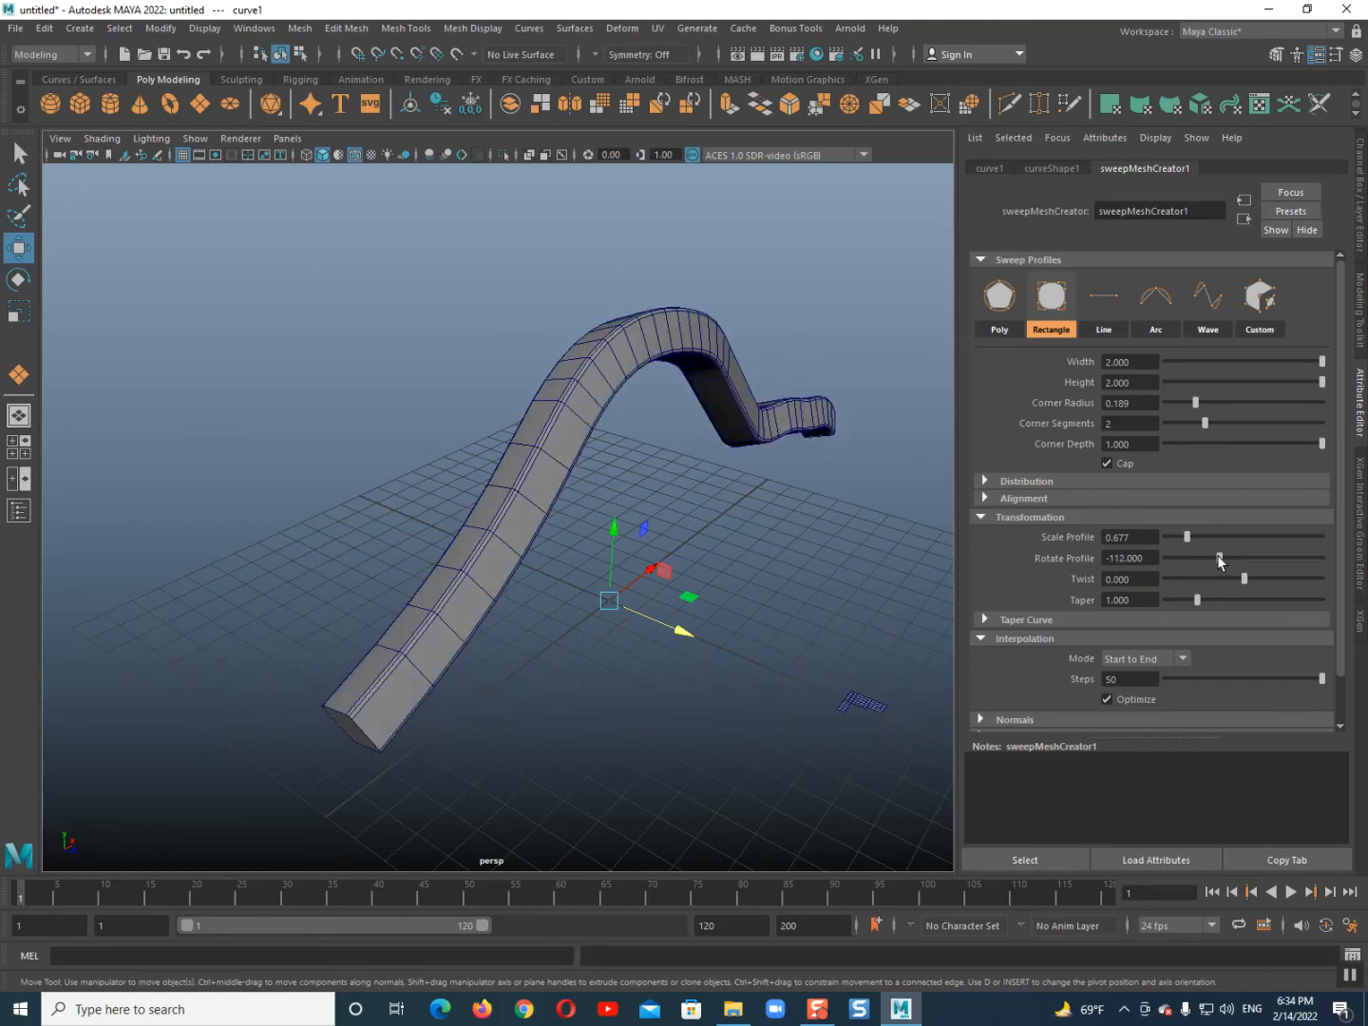
{"action": "key", "text": "ctrl+z"}
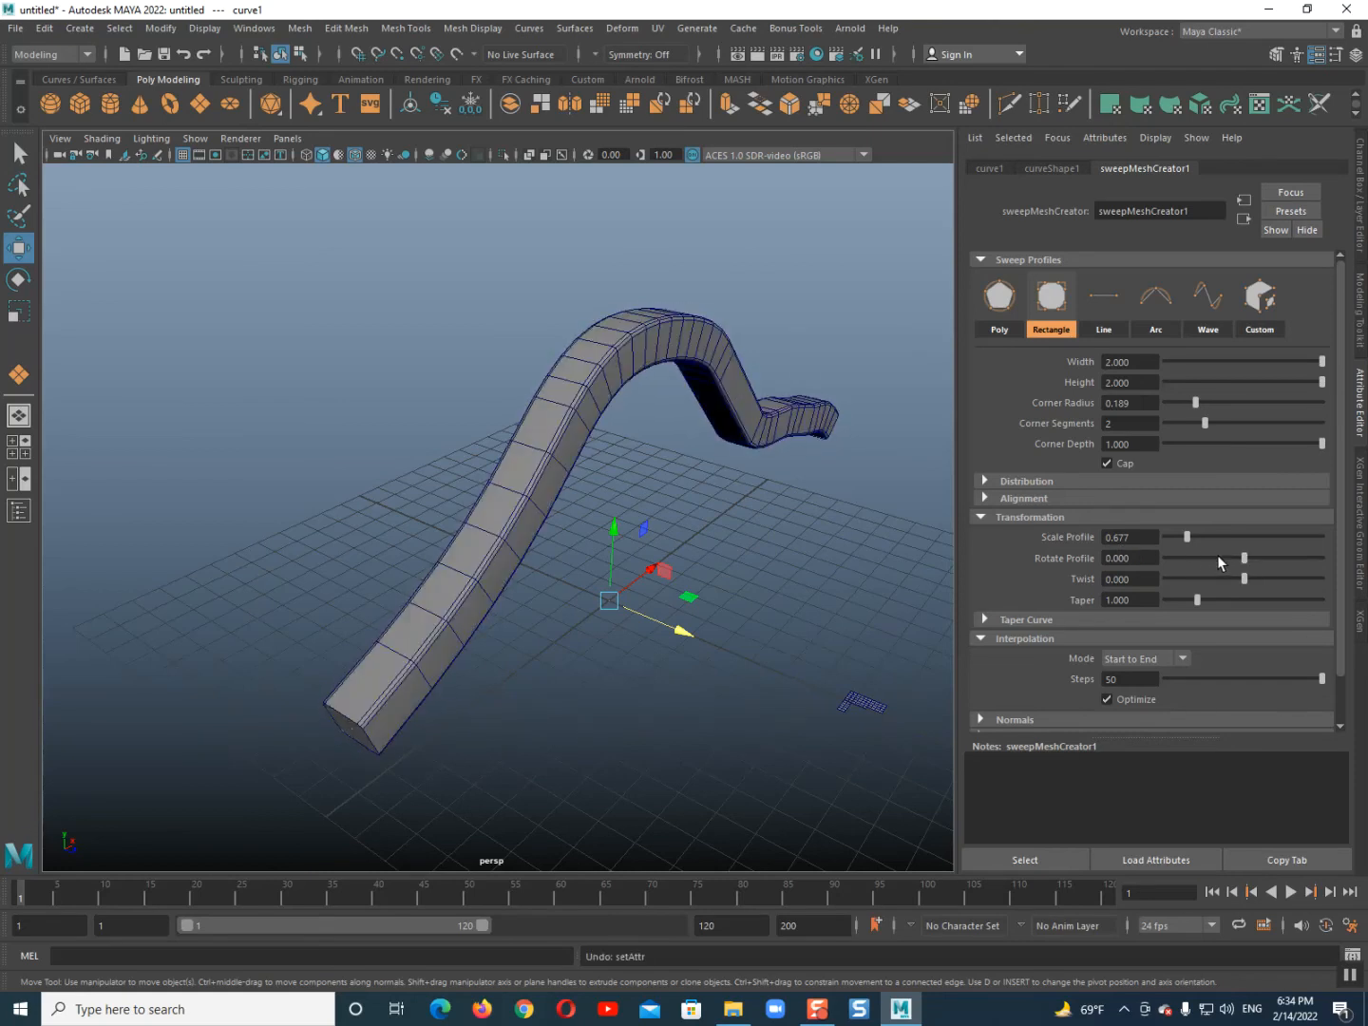
{"action": "left_click", "coordinate": [1107, 464]}
{"action": "left_click_drag", "start_coordinate": [497, 670], "coordinate": [552, 624], "text": "alt"}
{"action": "left_click", "coordinate": [1124, 464]}
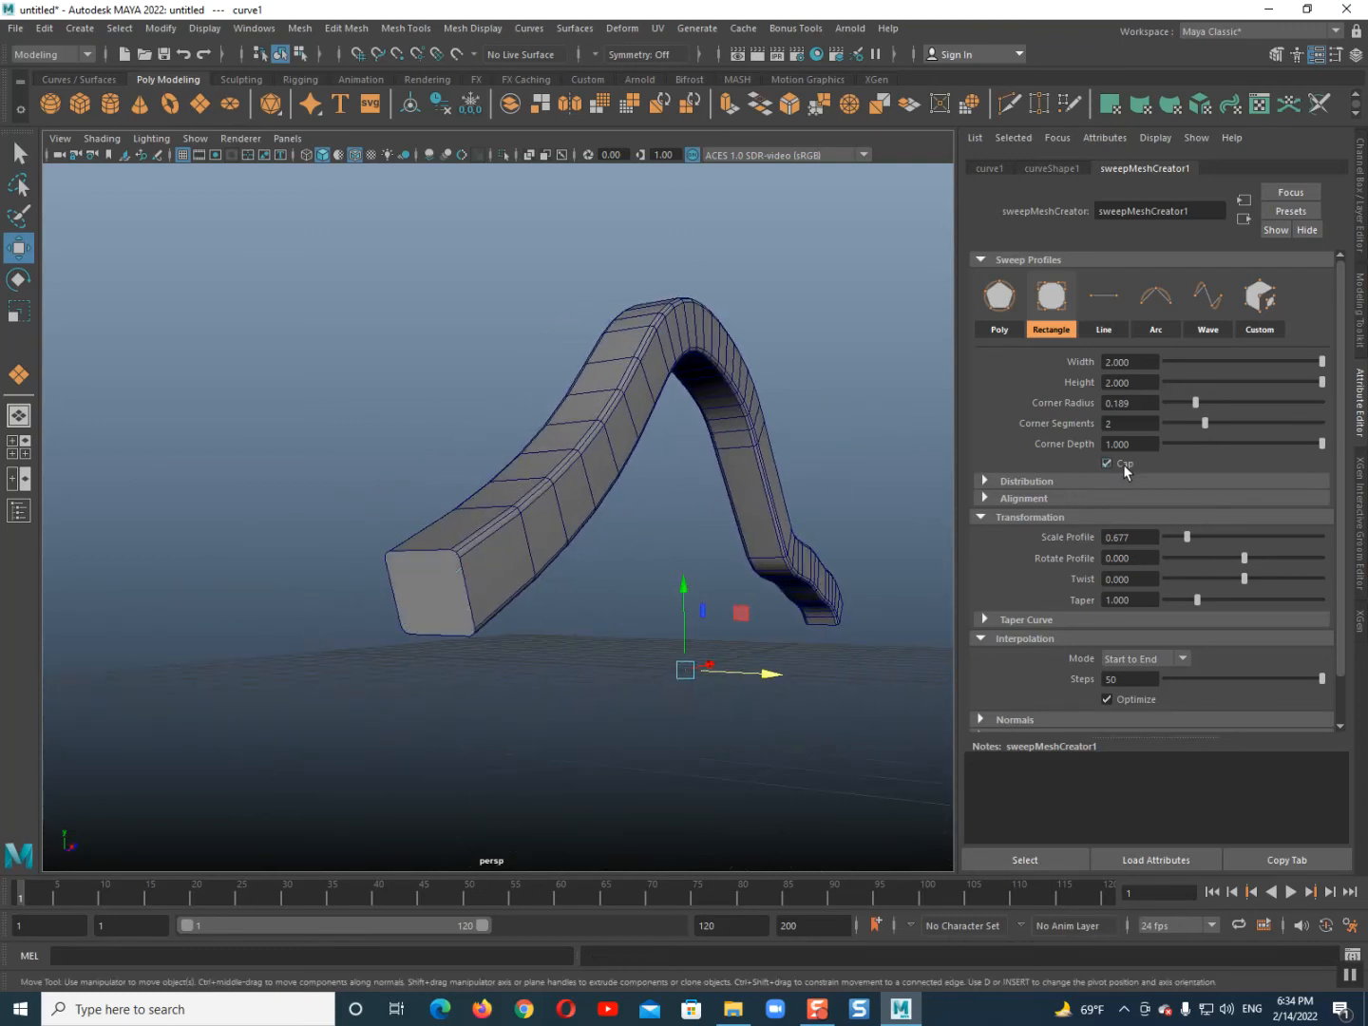
Set Scale Profile to about 0.861, and try a Rotate Profile of -60, undoing only the rotation.
{"action": "left_click_drag", "start_coordinate": [1185, 537], "coordinate": [1228, 559]}
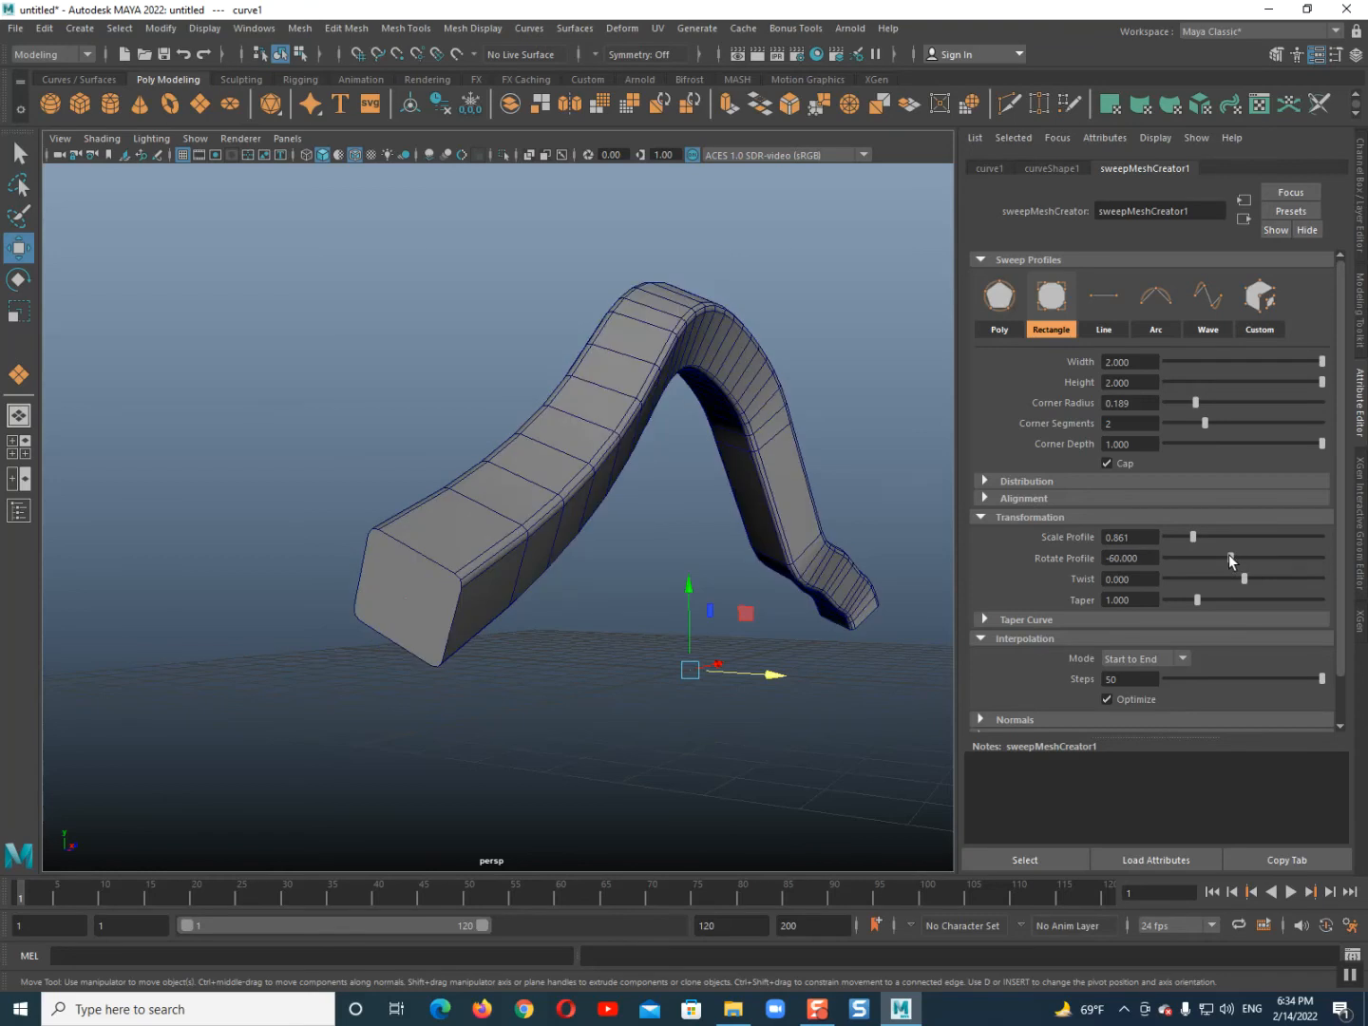
{"action": "key", "text": "ctrl+z"}
Try a Taper of about 2.611 and a middle Taper Curve value of 0.880, undoing both, and collapse the curve's settings.
{"action": "left_click_drag", "start_coordinate": [1195, 600], "coordinate": [1247, 600]}
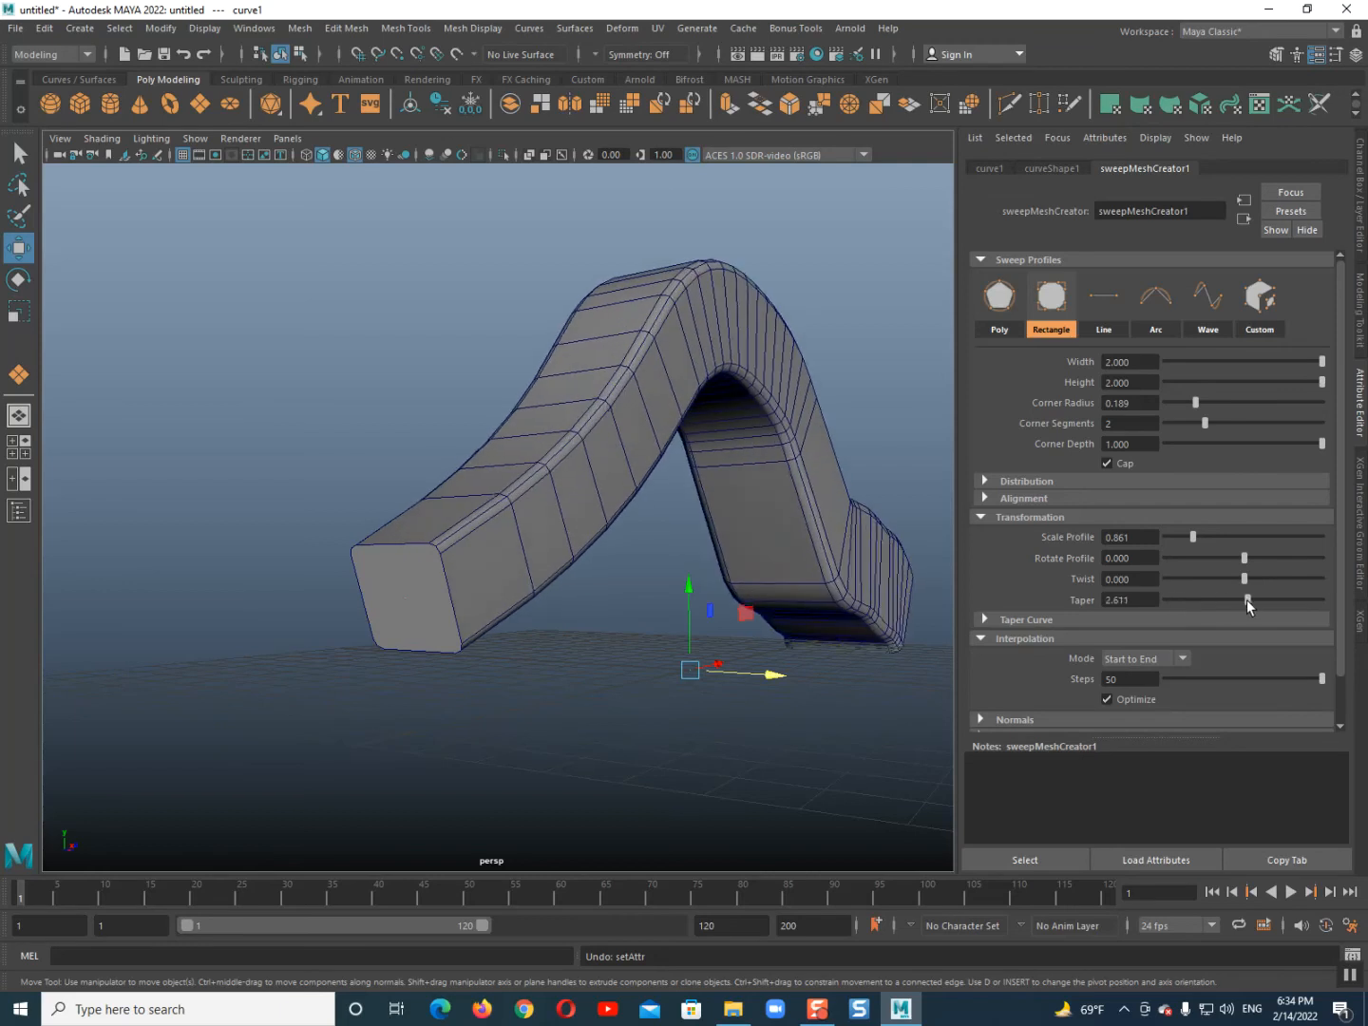
{"action": "key", "text": "ctrl+z"}
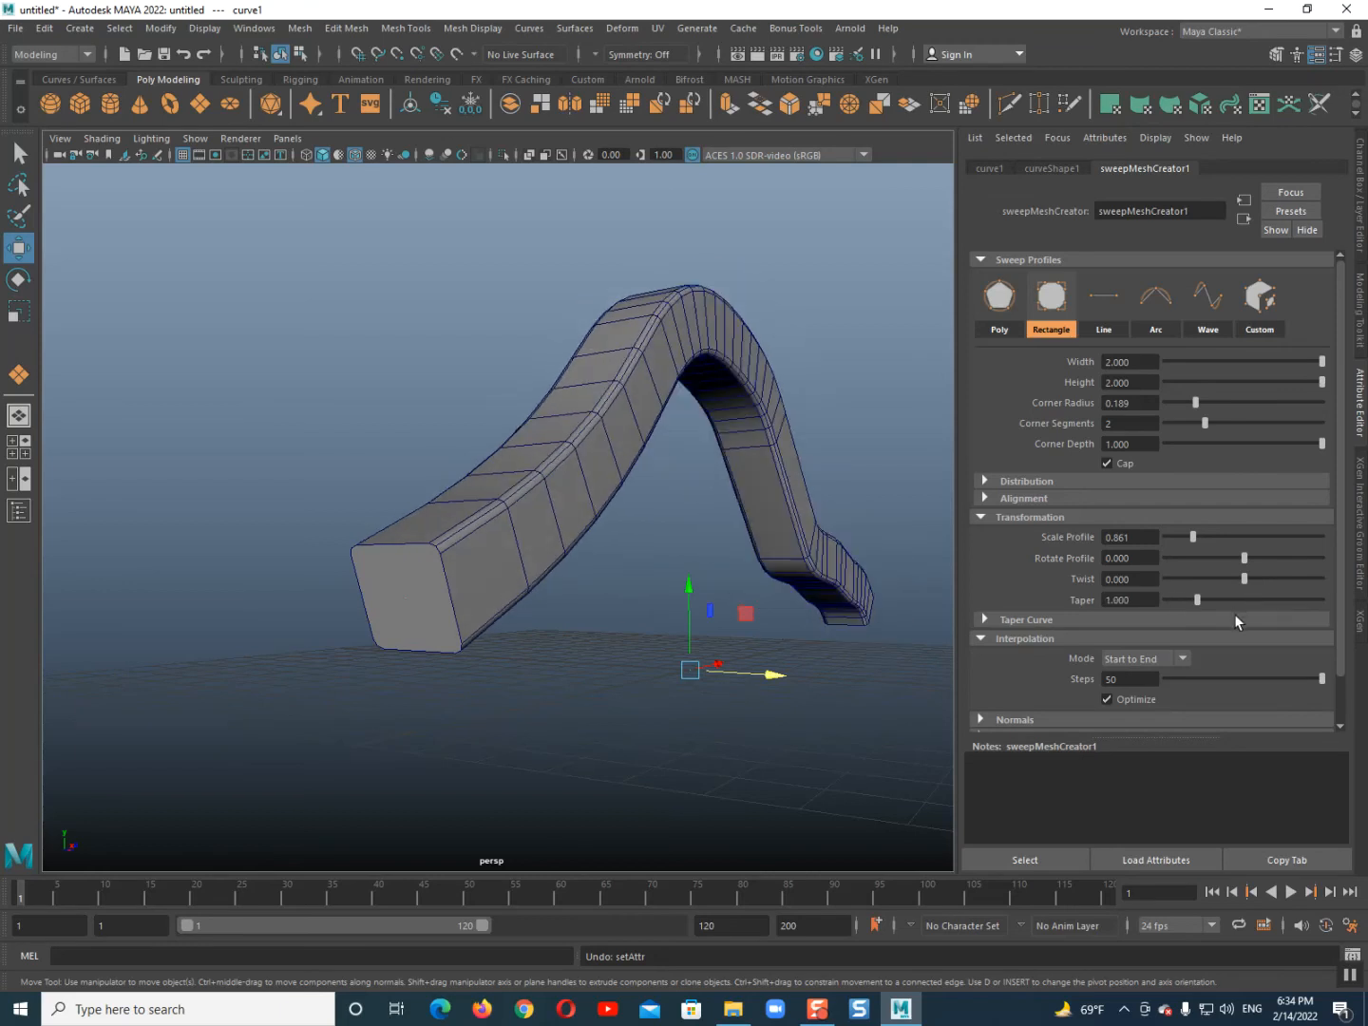
{"action": "left_click", "coordinate": [1004, 621]}
{"action": "left_click_drag", "start_coordinate": [1143, 634], "coordinate": [1141, 668]}
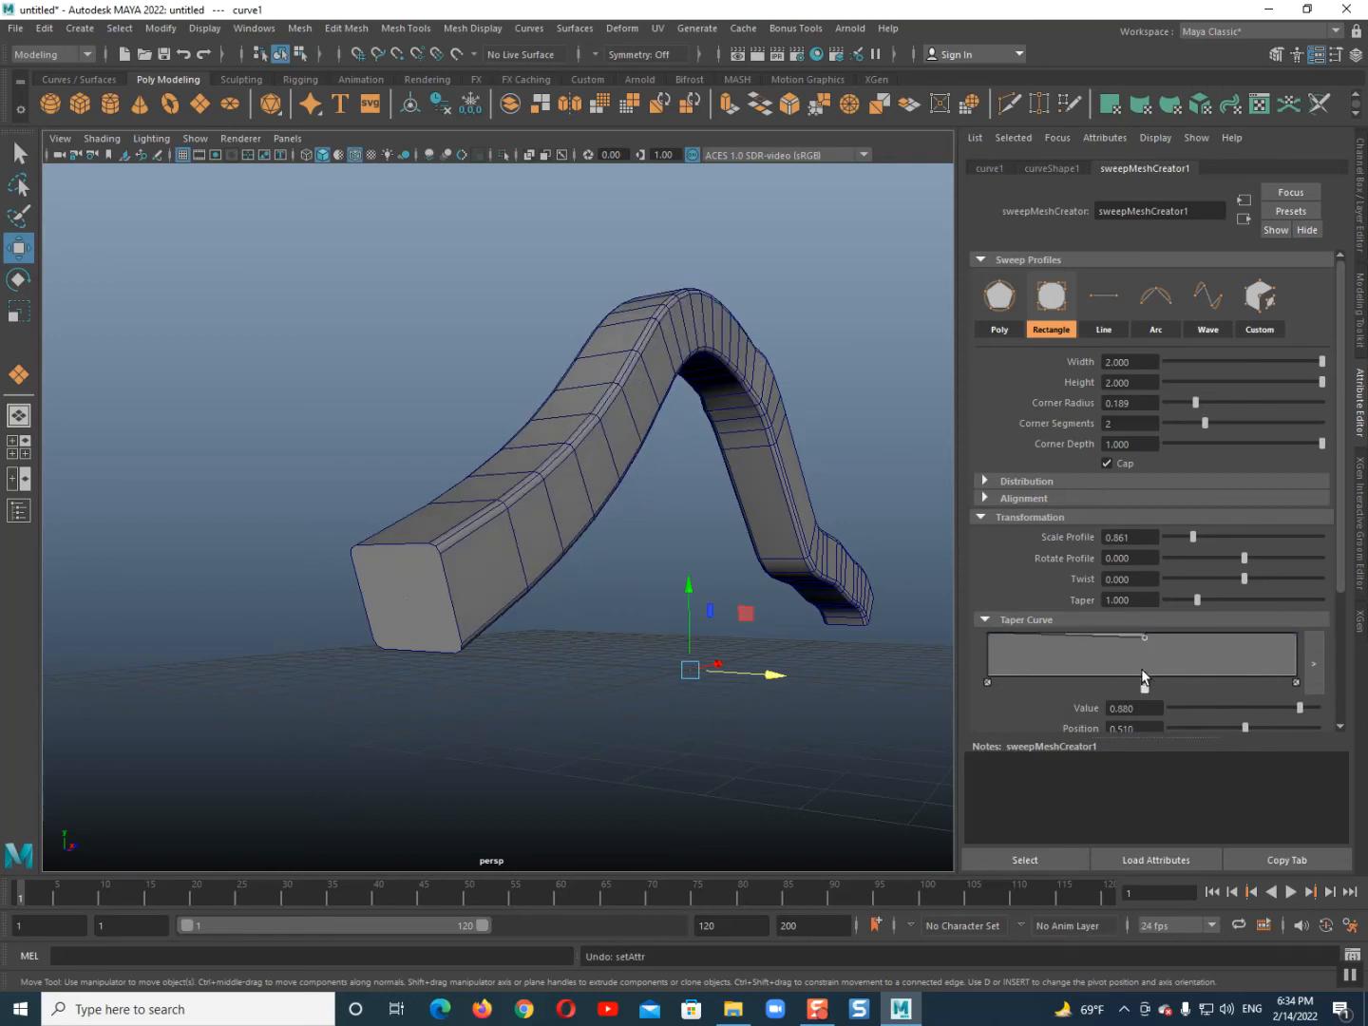
{"action": "key", "text": "ctrl+z"}
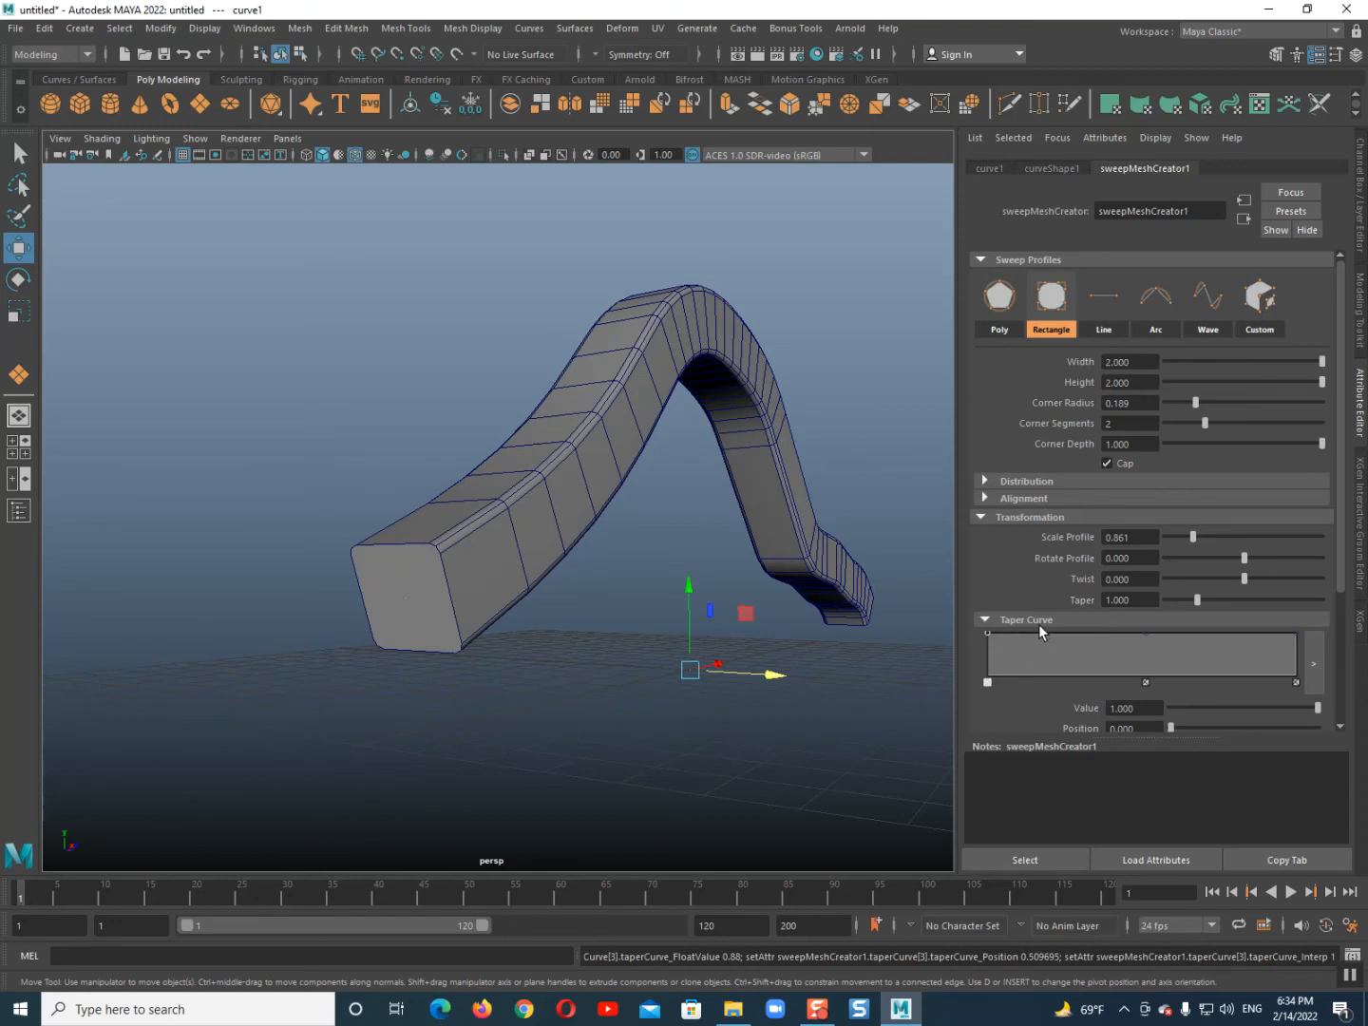
{"action": "left_click", "coordinate": [1038, 621]}
Turn Optimize off to compare the rectangular sweep's segments up close, and turn it back on.
{"action": "scroll", "coordinate": [1073, 620], "scroll_direction": "down", "scroll_amount": 1}
{"action": "left_click", "coordinate": [1141, 612]}
{"action": "left_click", "coordinate": [1124, 644]}
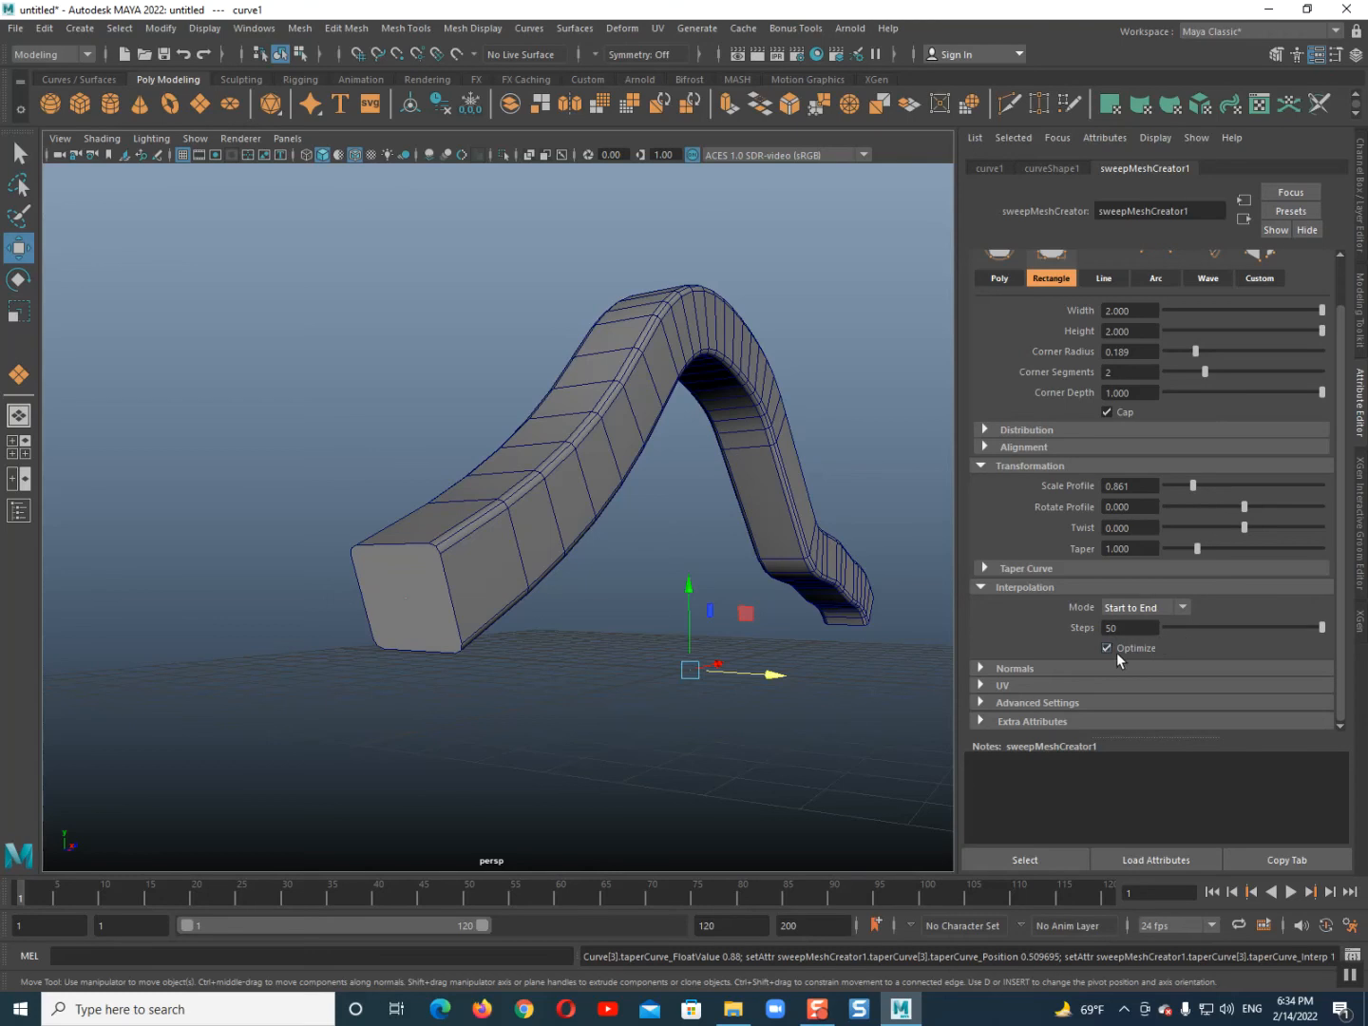
{"action": "left_click_drag", "start_coordinate": [495, 500], "coordinate": [377, 586], "text": "alt"}
{"action": "middle_click_drag", "start_coordinate": [377, 587], "coordinate": [418, 596], "text": "alt"}
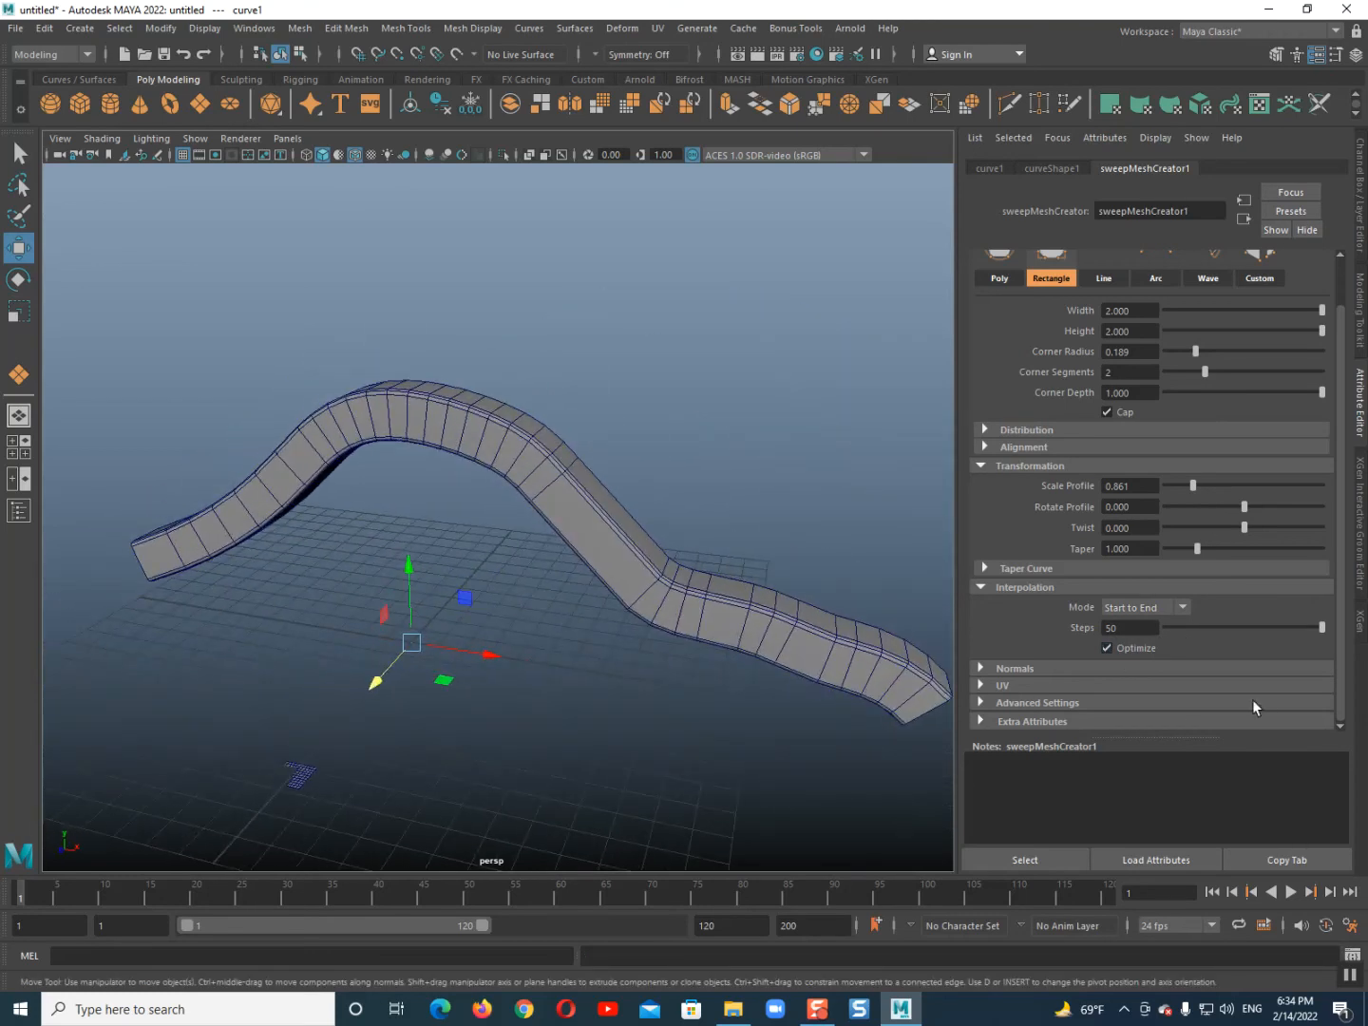
{"action": "left_click", "coordinate": [1115, 649]}
{"action": "scroll", "coordinate": [544, 600], "scroll_direction": "up", "scroll_amount": 5}
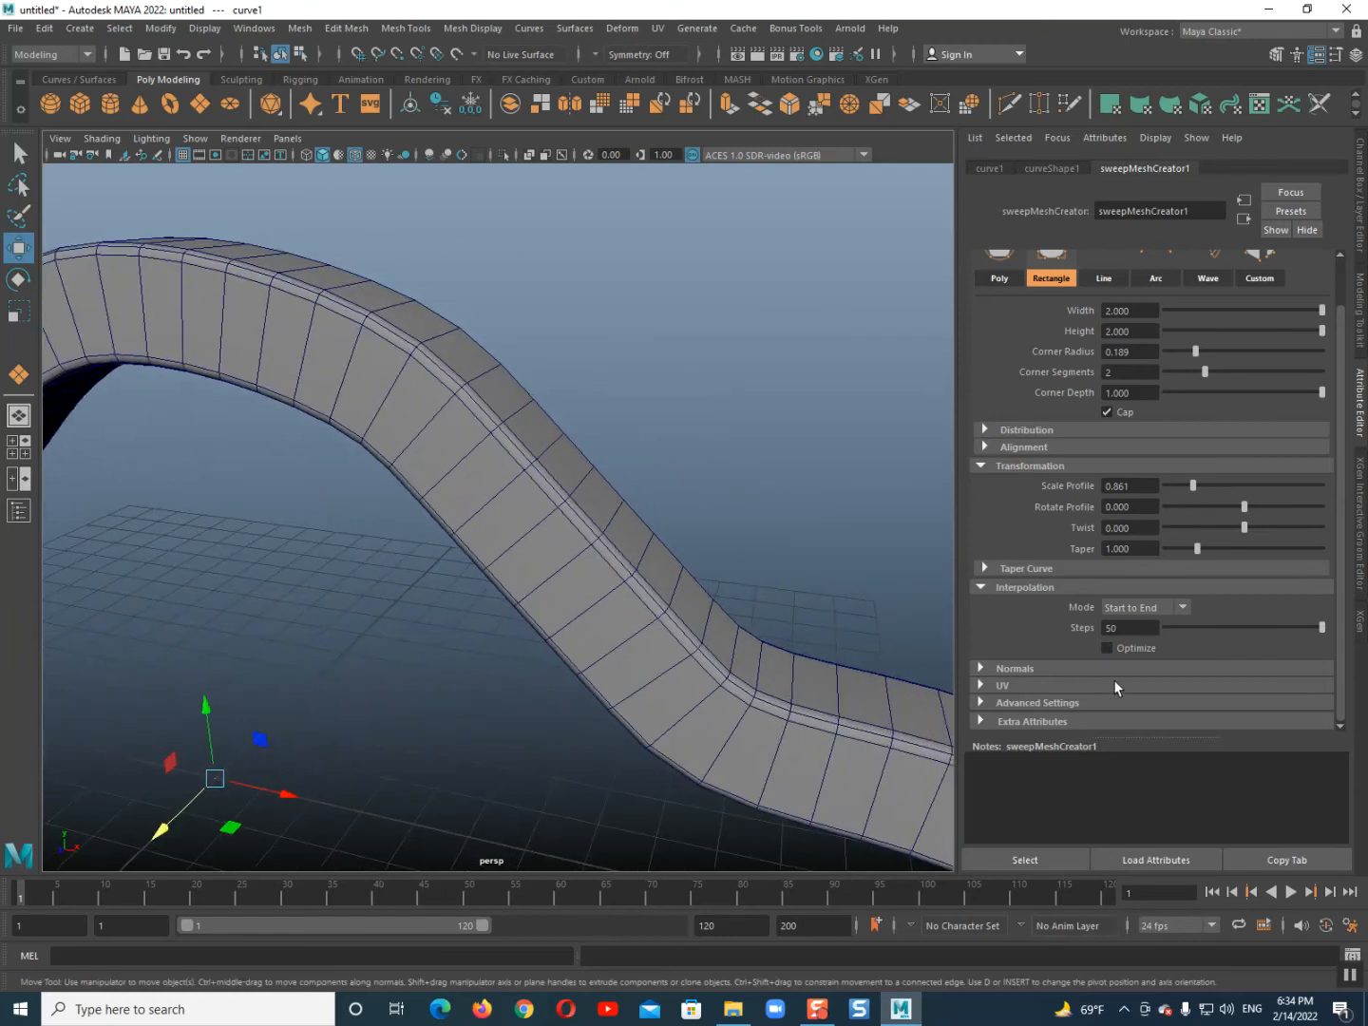
{"action": "left_click", "coordinate": [1107, 649]}
Vary the rectangular sweep's interpolation Steps, finishing at 50, and review the whole shape.
{"action": "left_click_drag", "start_coordinate": [1221, 623], "coordinate": [1332, 629]}
{"action": "scroll", "coordinate": [499, 680], "scroll_direction": "down", "scroll_amount": 5}
{"action": "left_click_drag", "start_coordinate": [503, 684], "coordinate": [517, 649], "text": "alt"}
{"action": "scroll", "coordinate": [1034, 416], "scroll_direction": "up", "scroll_amount": 1}
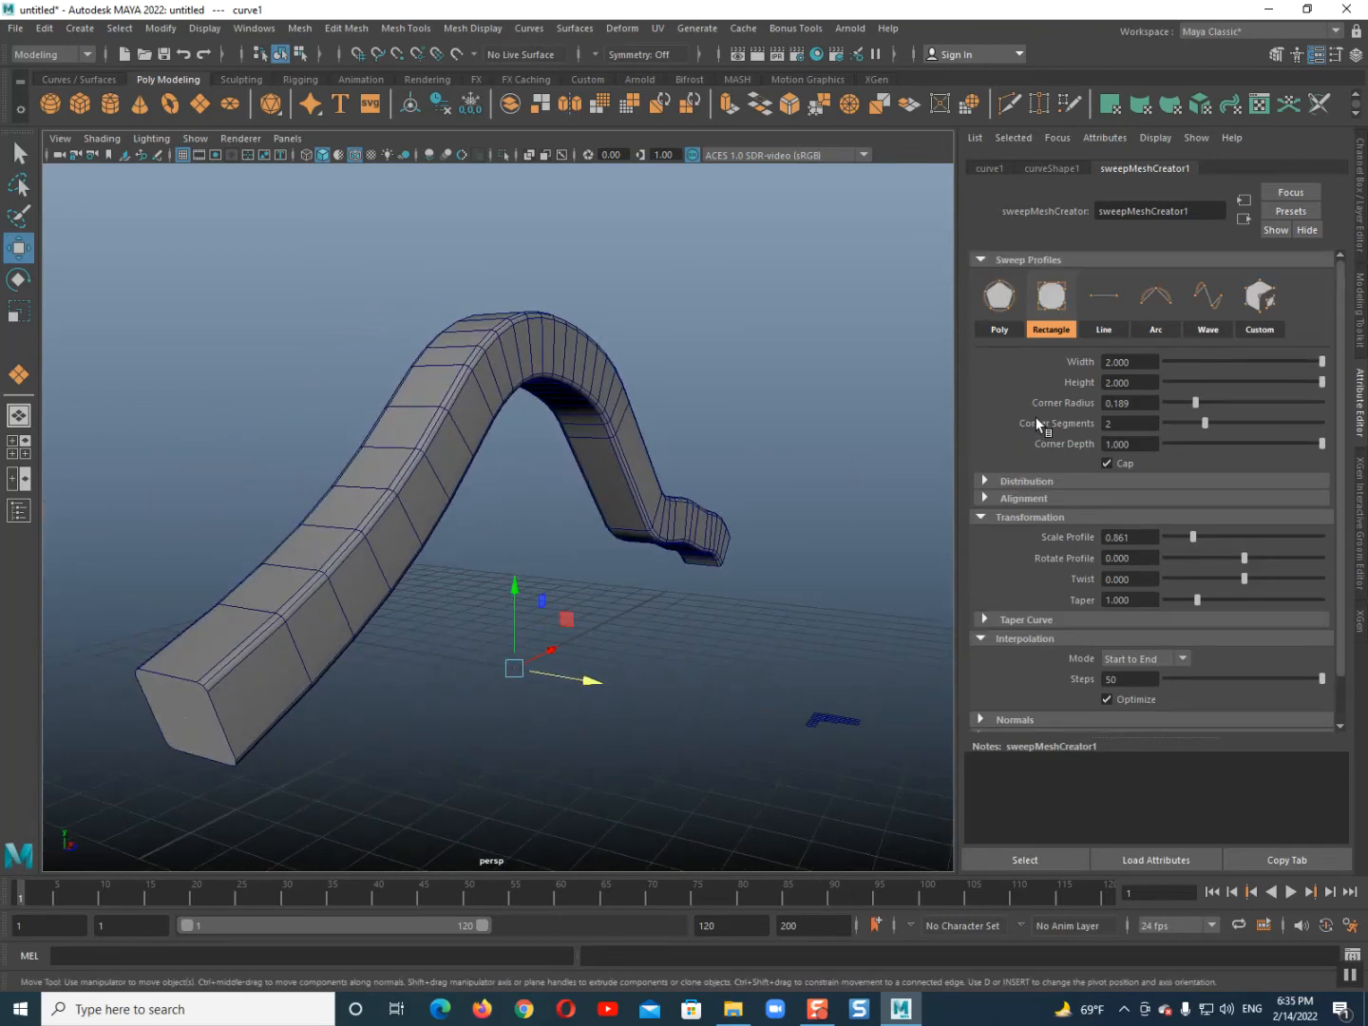
Switch the sweep profile to Line and set its Scale Profile to about 0.703.
{"action": "left_click", "coordinate": [1102, 320]}
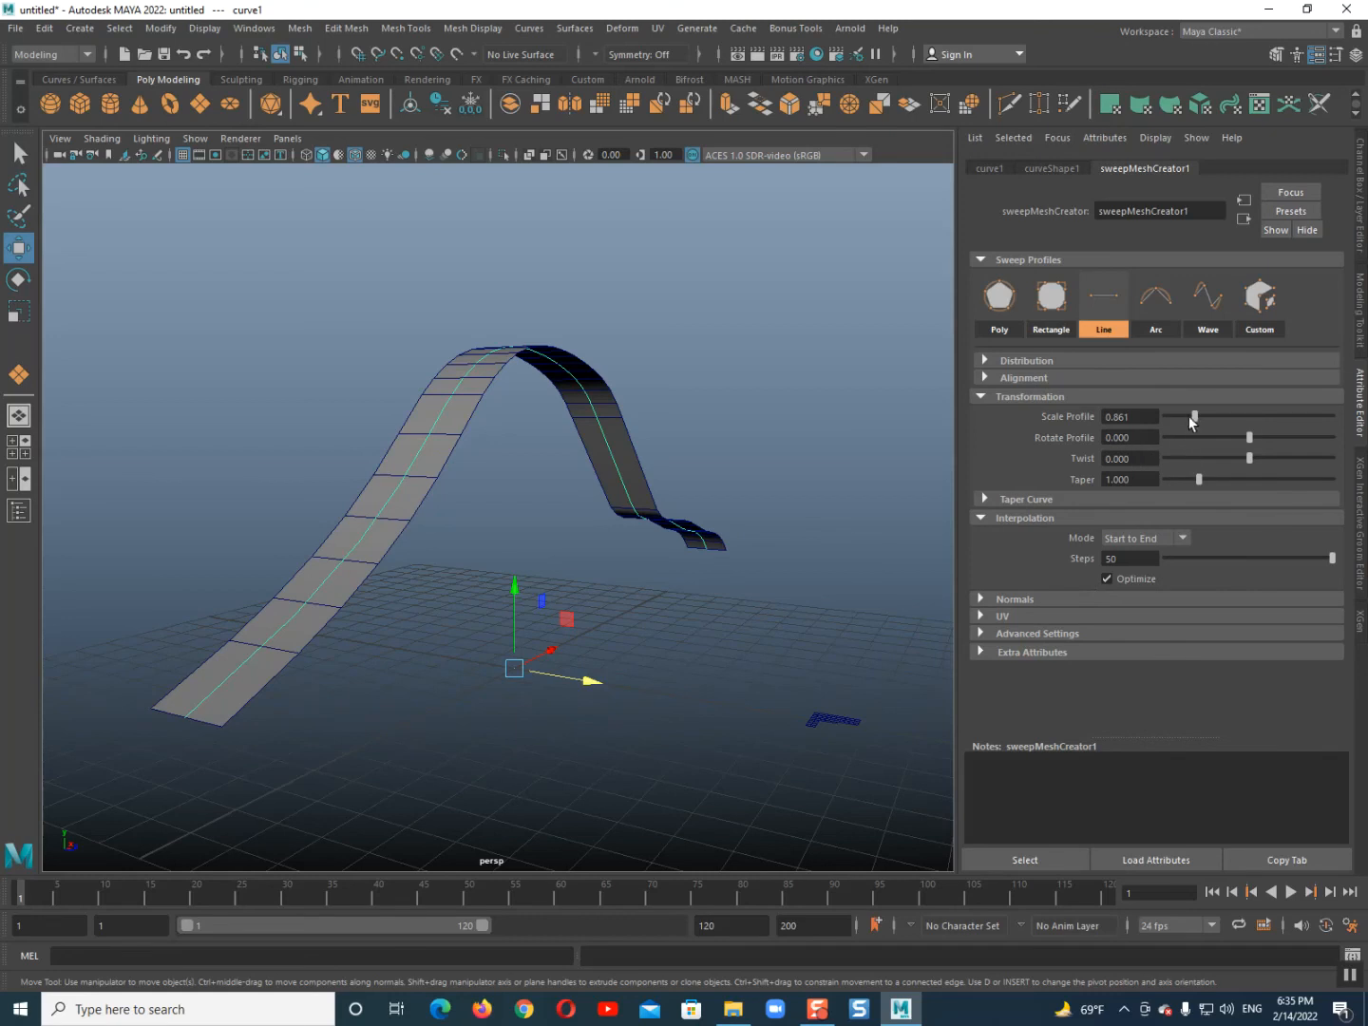
{"action": "mouse_move", "coordinate": [1190, 416]}
{"action": "left_mouse_down"}
{"action": "mouse_move", "coordinate": [1175, 418]}
{"action": "mouse_move", "coordinate": [1189, 420]}
{"action": "left_mouse_up"}
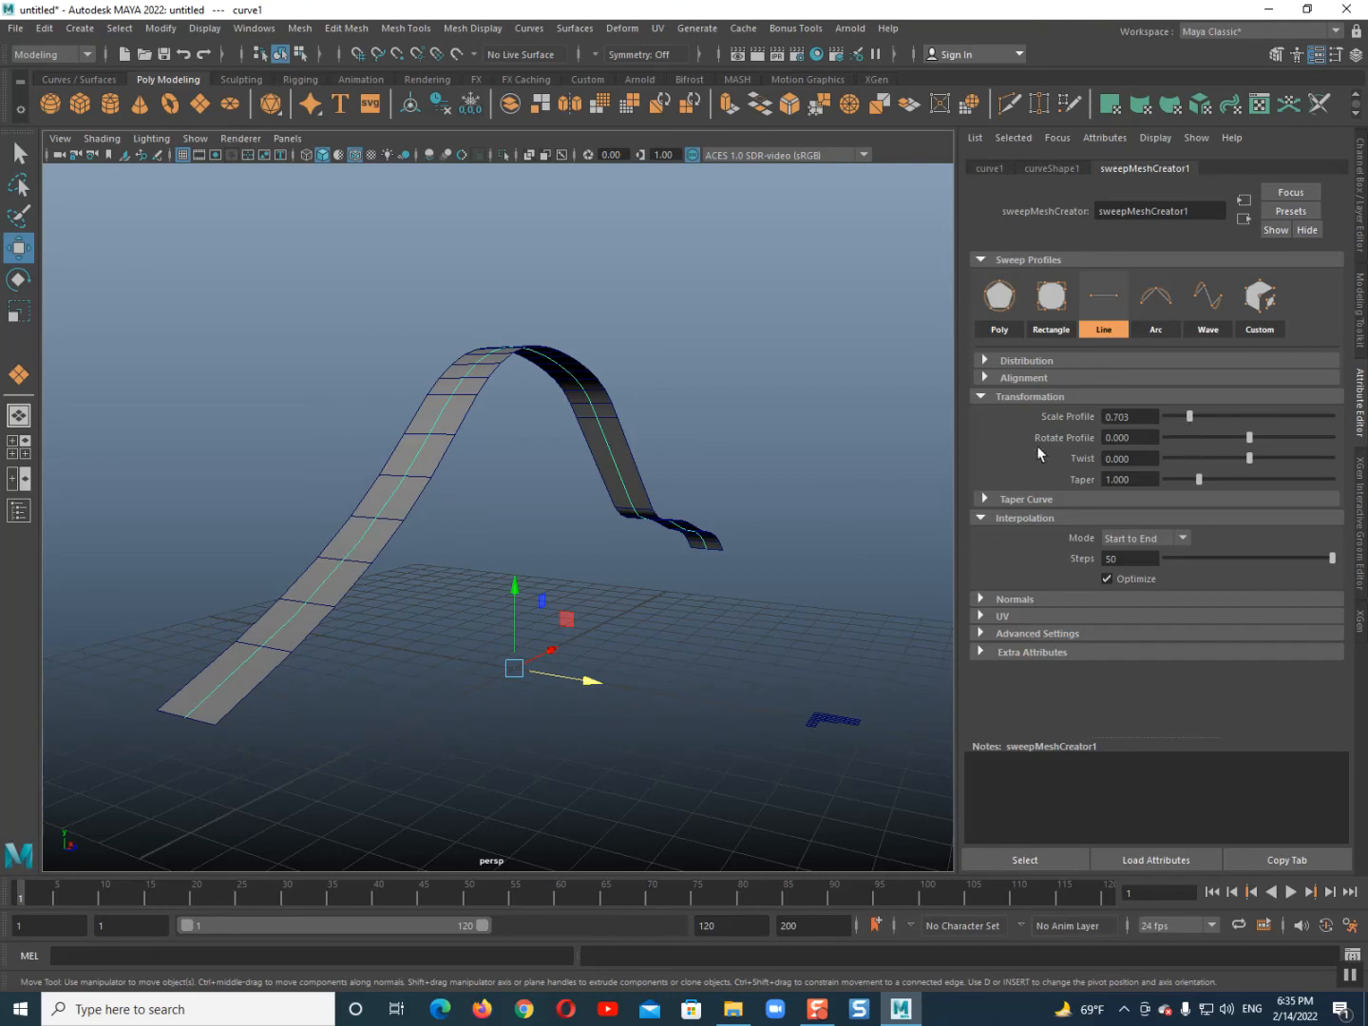
Try a Rotate Profile of 30 on the ribbon and reset it to 0, and try and undo a Twist of 0.625.
{"action": "left_click_drag", "start_coordinate": [1147, 440], "coordinate": [1012, 422]}
{"action": "mouse_move", "coordinate": [1230, 437]}
{"action": "left_mouse_down"}
{"action": "mouse_move", "coordinate": [1218, 434]}
{"action": "mouse_move", "coordinate": [1254, 436]}
{"action": "left_mouse_up"}
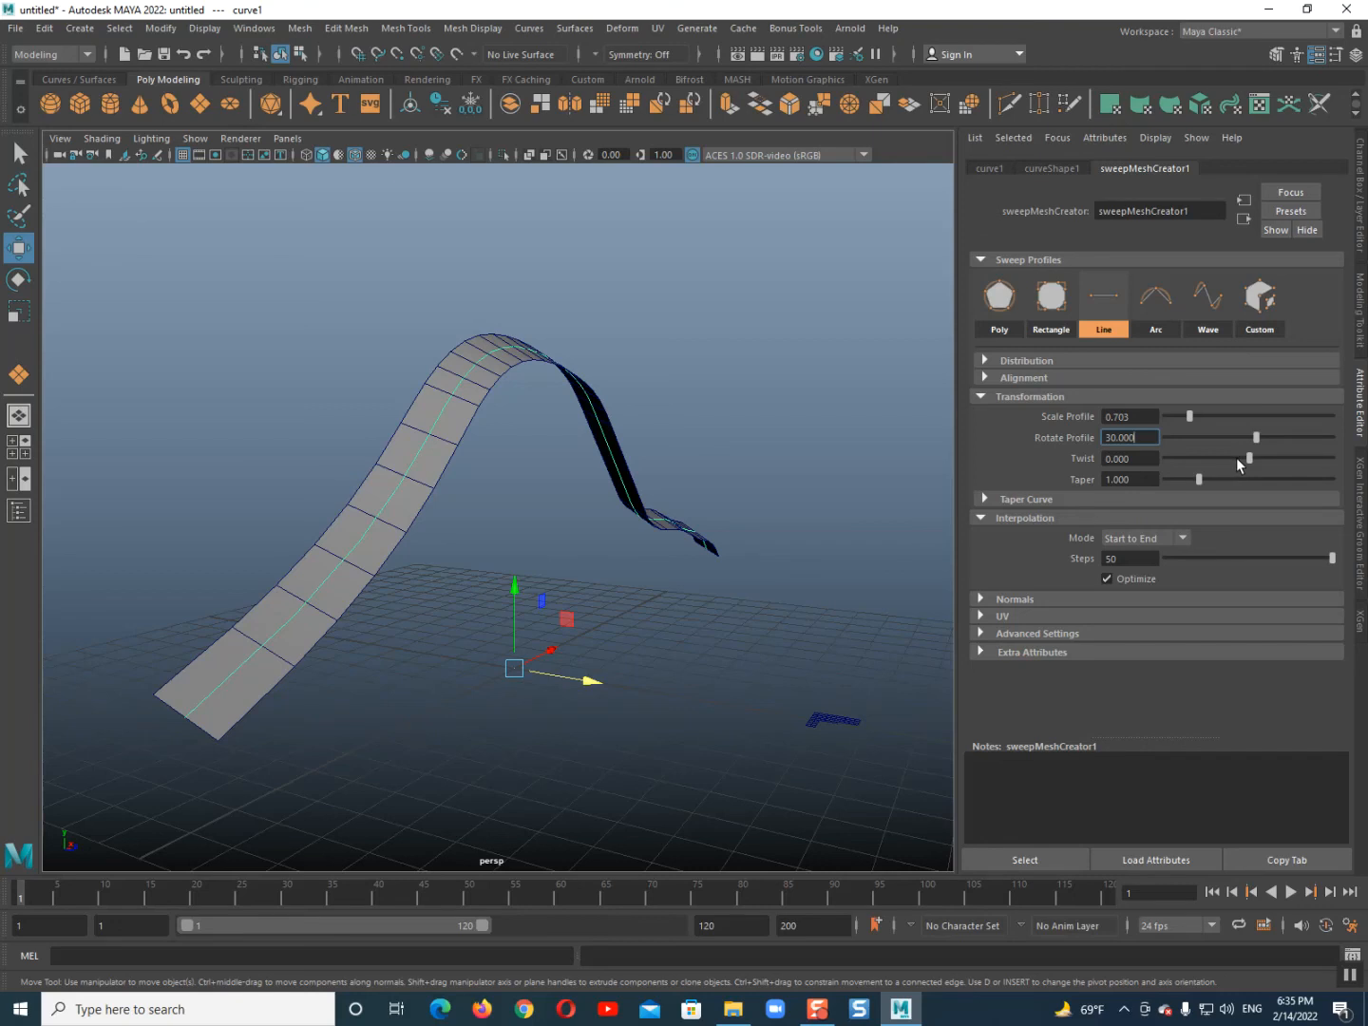
{"action": "left_click_drag", "start_coordinate": [1151, 437], "coordinate": [1073, 422]}
{"action": "type", "text": "0"}
{"action": "key", "text": "Return"}
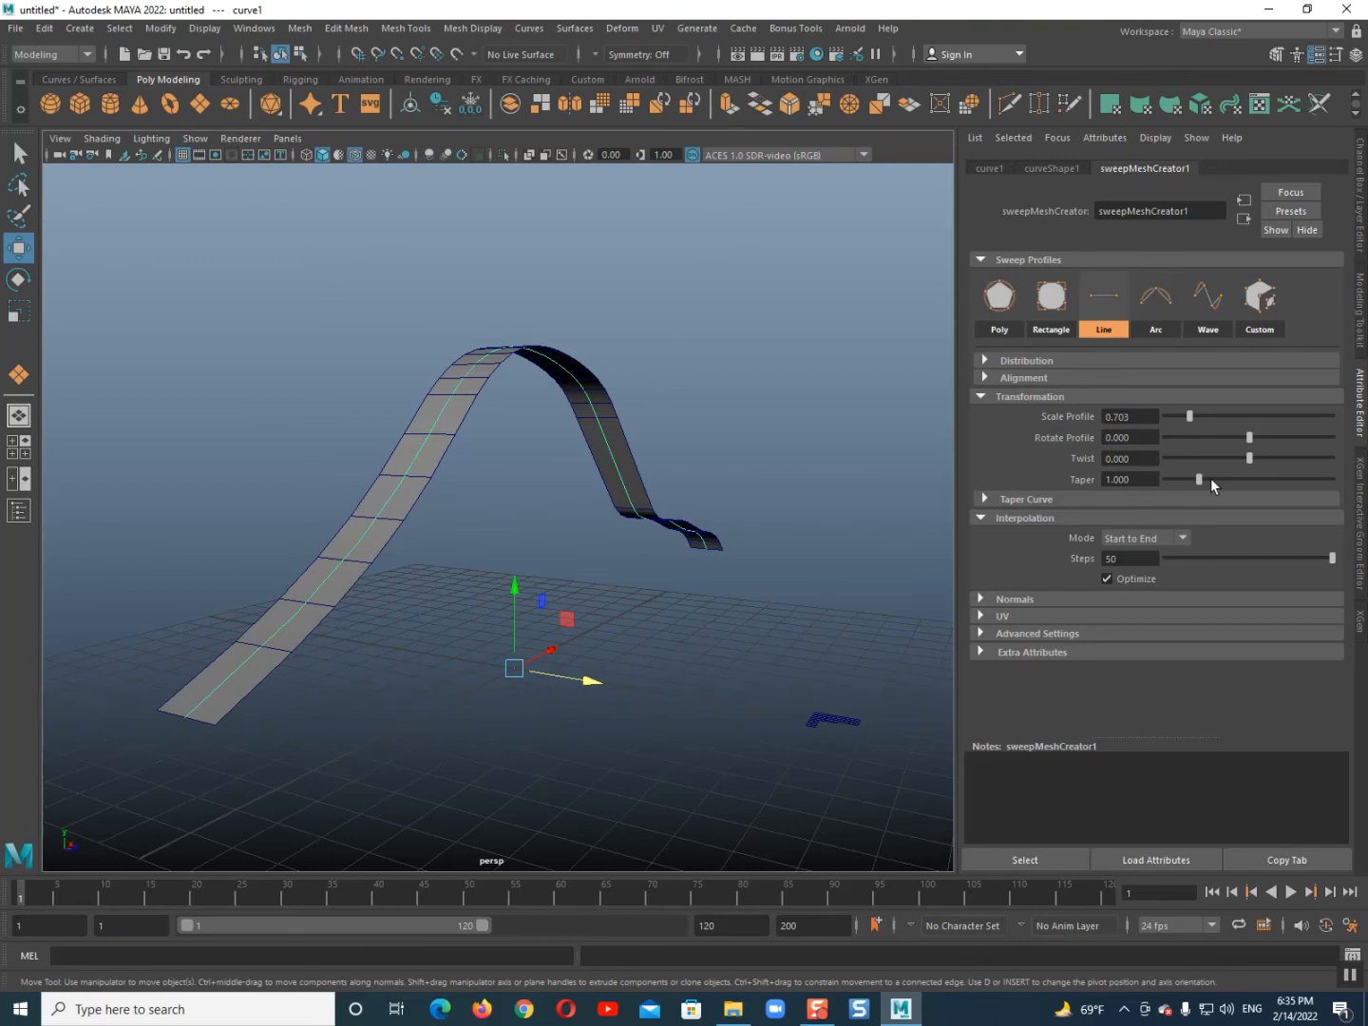
{"action": "mouse_move", "coordinate": [1247, 459]}
{"action": "left_mouse_down"}
{"action": "mouse_move", "coordinate": [1141, 460]}
{"action": "mouse_move", "coordinate": [1273, 459]}
{"action": "left_mouse_up"}
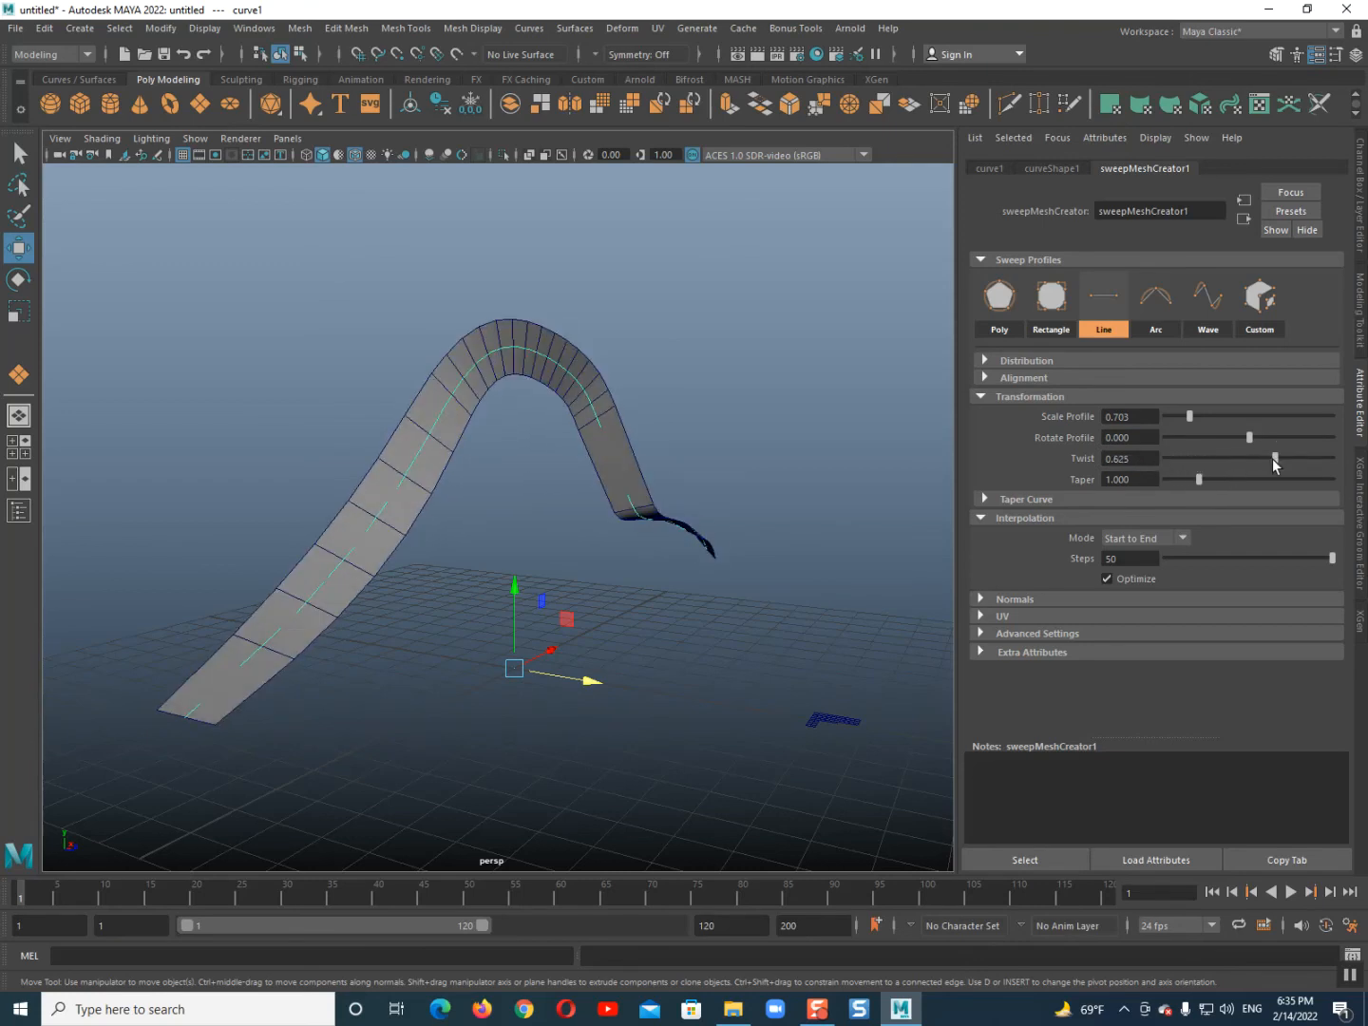
{"action": "key", "text": "ctrl+z"}
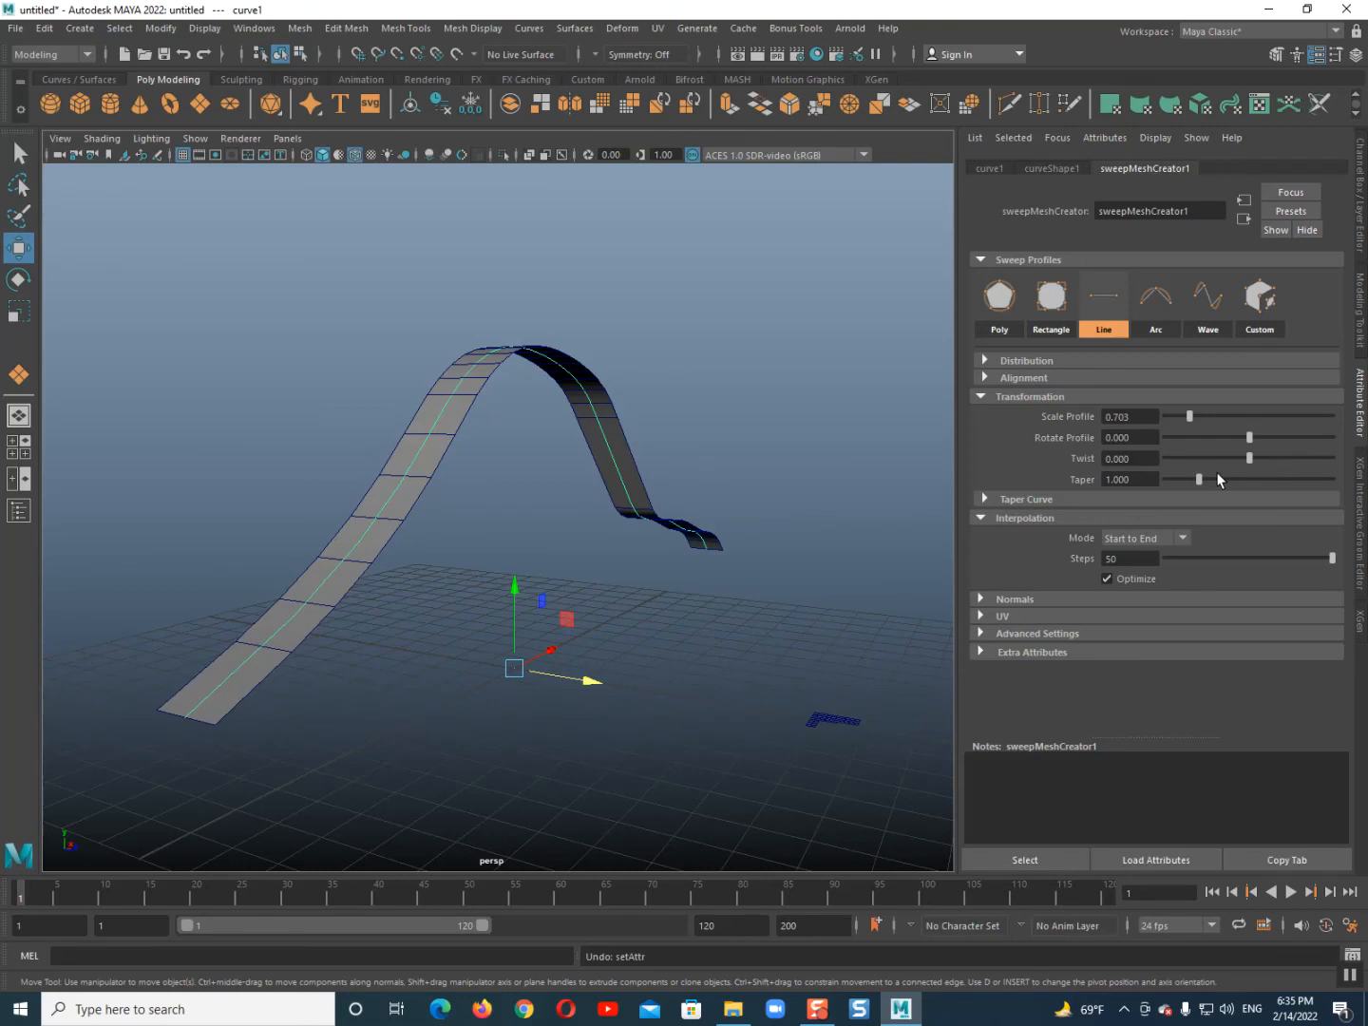
Try a lower Taper on the ribbon and undo it, and switch the sweep profile to Arc.
{"action": "mouse_move", "coordinate": [1196, 476]}
{"action": "left_mouse_down"}
{"action": "mouse_move", "coordinate": [1238, 477]}
{"action": "mouse_move", "coordinate": [1147, 474]}
{"action": "mouse_move", "coordinate": [1176, 479]}
{"action": "left_mouse_up"}
{"action": "key", "text": "ctrl+z"}
{"action": "left_click", "coordinate": [1154, 318]}
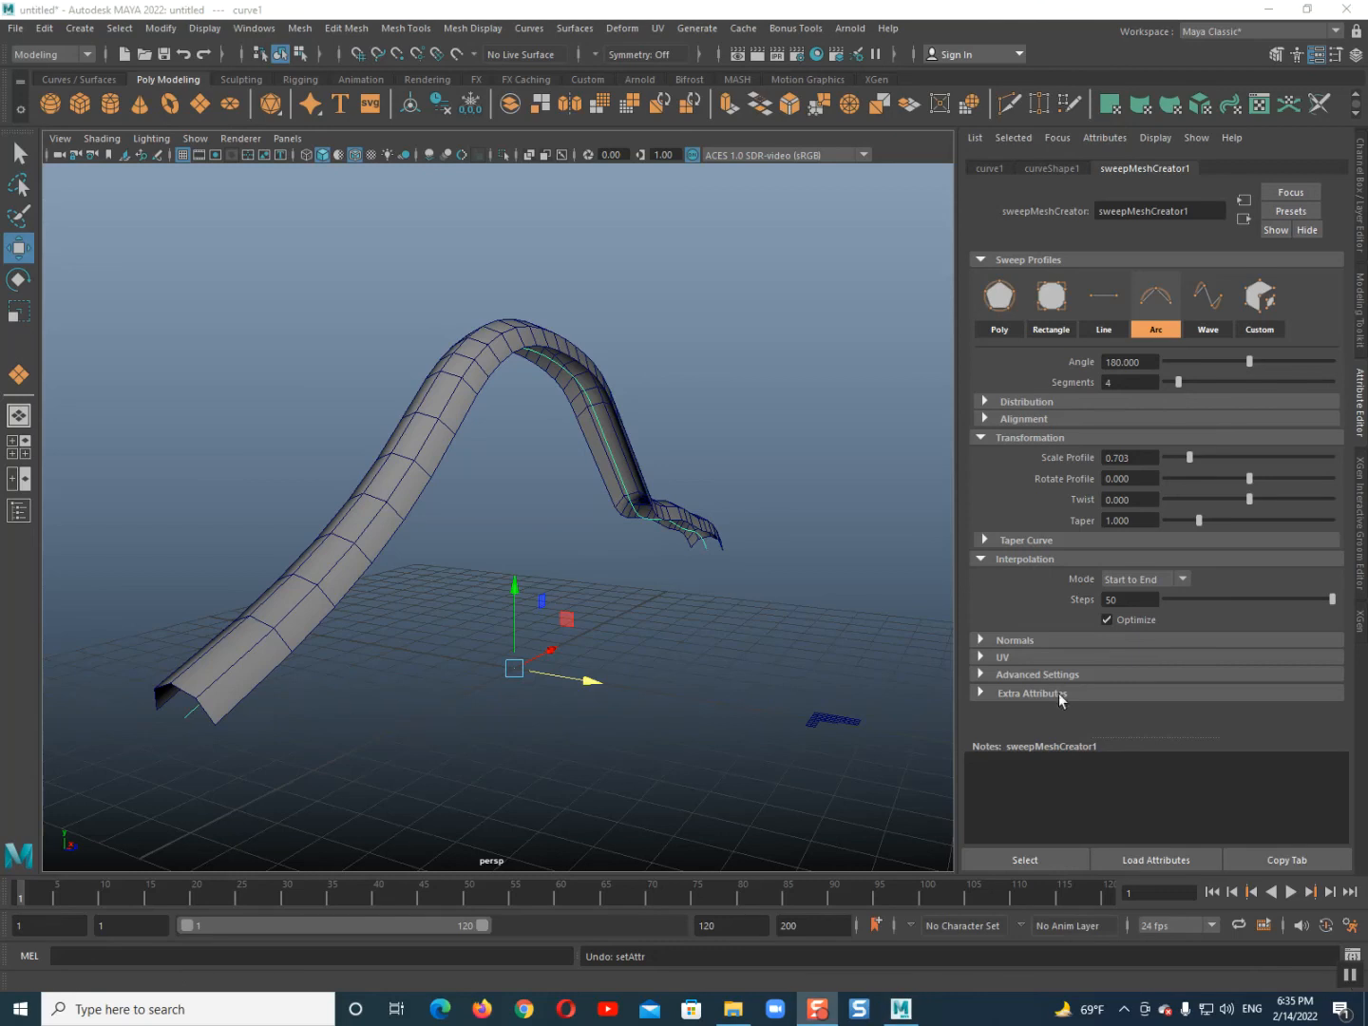
Switch the sweep profile to Wave, reduce its Amplitude to 0, and inspect the flattened strip up close.
{"action": "left_click", "coordinate": [1207, 296]}
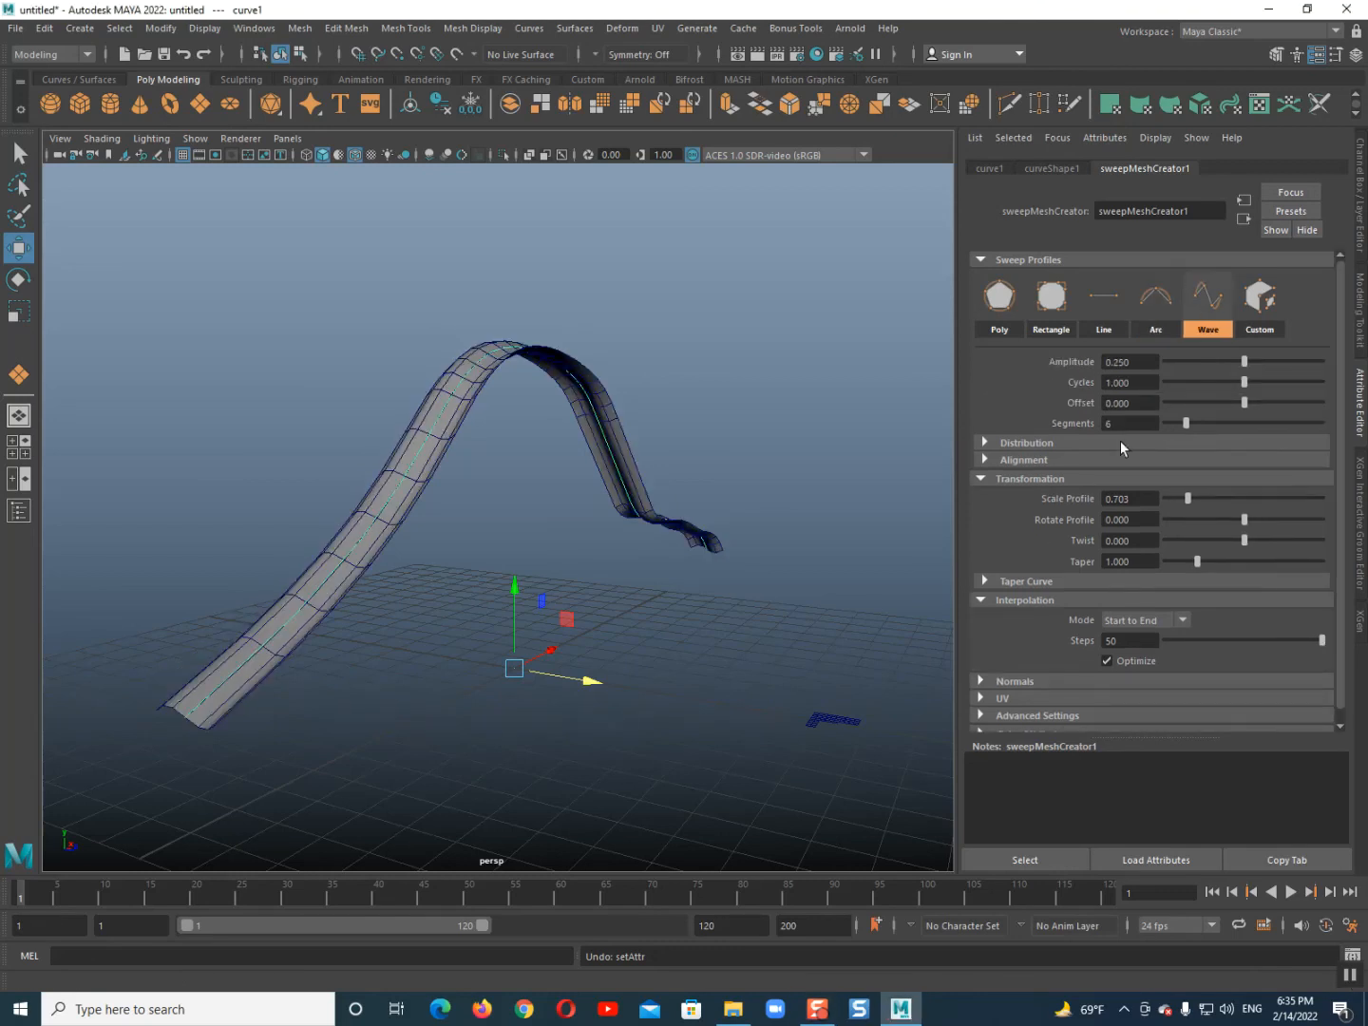
{"action": "left_click_drag", "start_coordinate": [1238, 360], "coordinate": [1140, 358]}
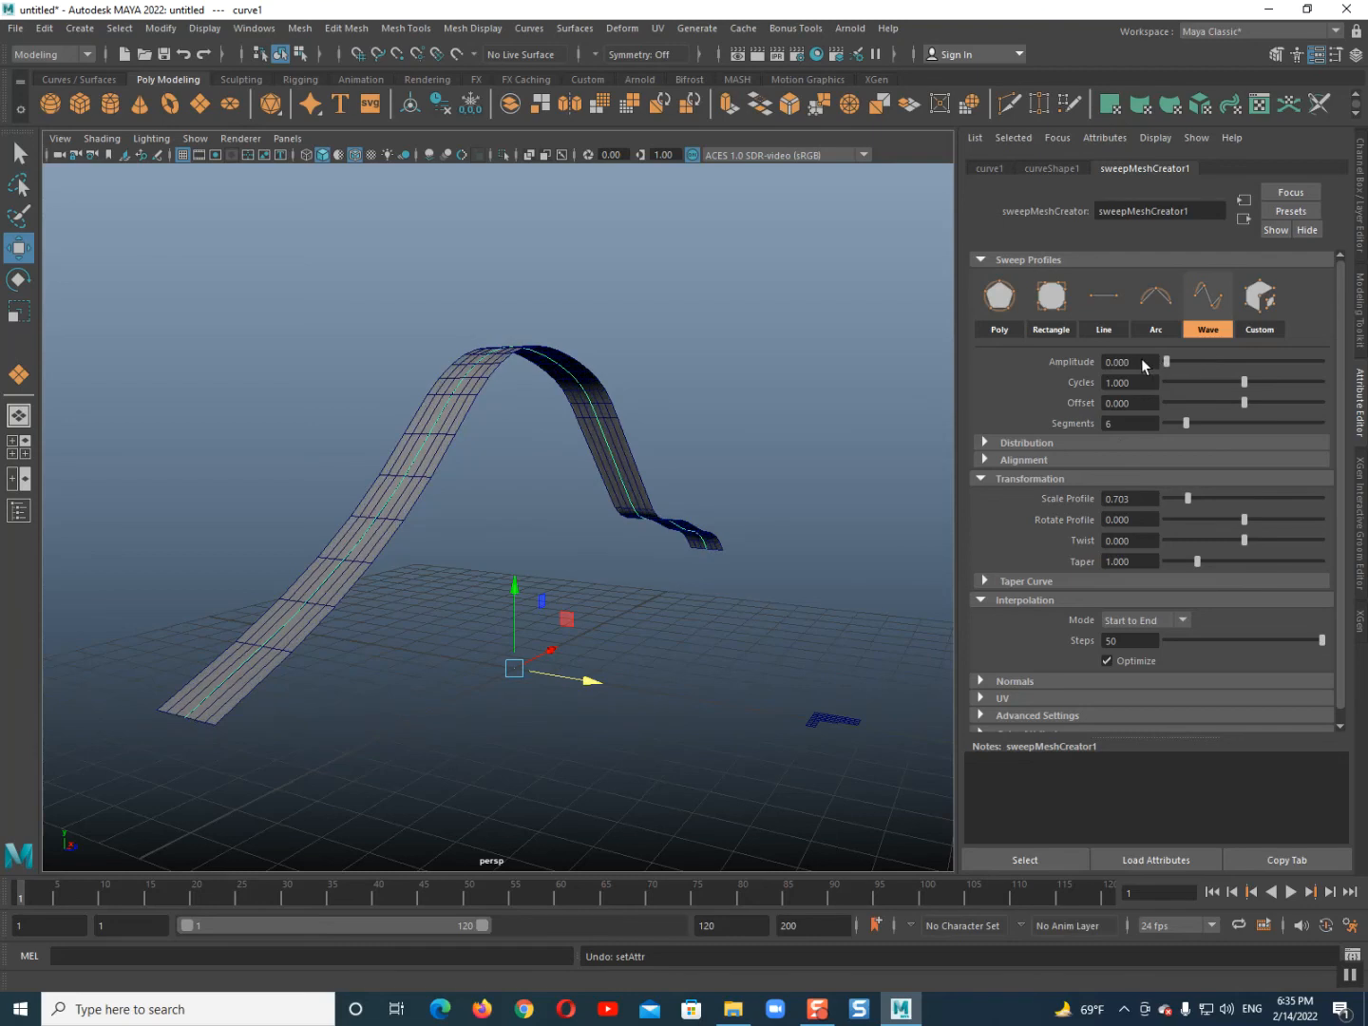
{"action": "left_click_drag", "start_coordinate": [660, 528], "coordinate": [711, 532], "text": "alt"}
{"action": "scroll", "coordinate": [508, 651], "scroll_direction": "up", "scroll_amount": 5}
{"action": "left_click_drag", "start_coordinate": [508, 651], "coordinate": [476, 489], "text": "alt"}
{"action": "scroll", "coordinate": [483, 493], "scroll_direction": "down", "scroll_amount": 3}
{"action": "middle_click_drag", "start_coordinate": [475, 488], "coordinate": [508, 561], "text": "alt"}
{"action": "scroll", "coordinate": [501, 531], "scroll_direction": "up", "scroll_amount": 3}
{"action": "scroll", "coordinate": [507, 555], "scroll_direction": "down", "scroll_amount": 3}
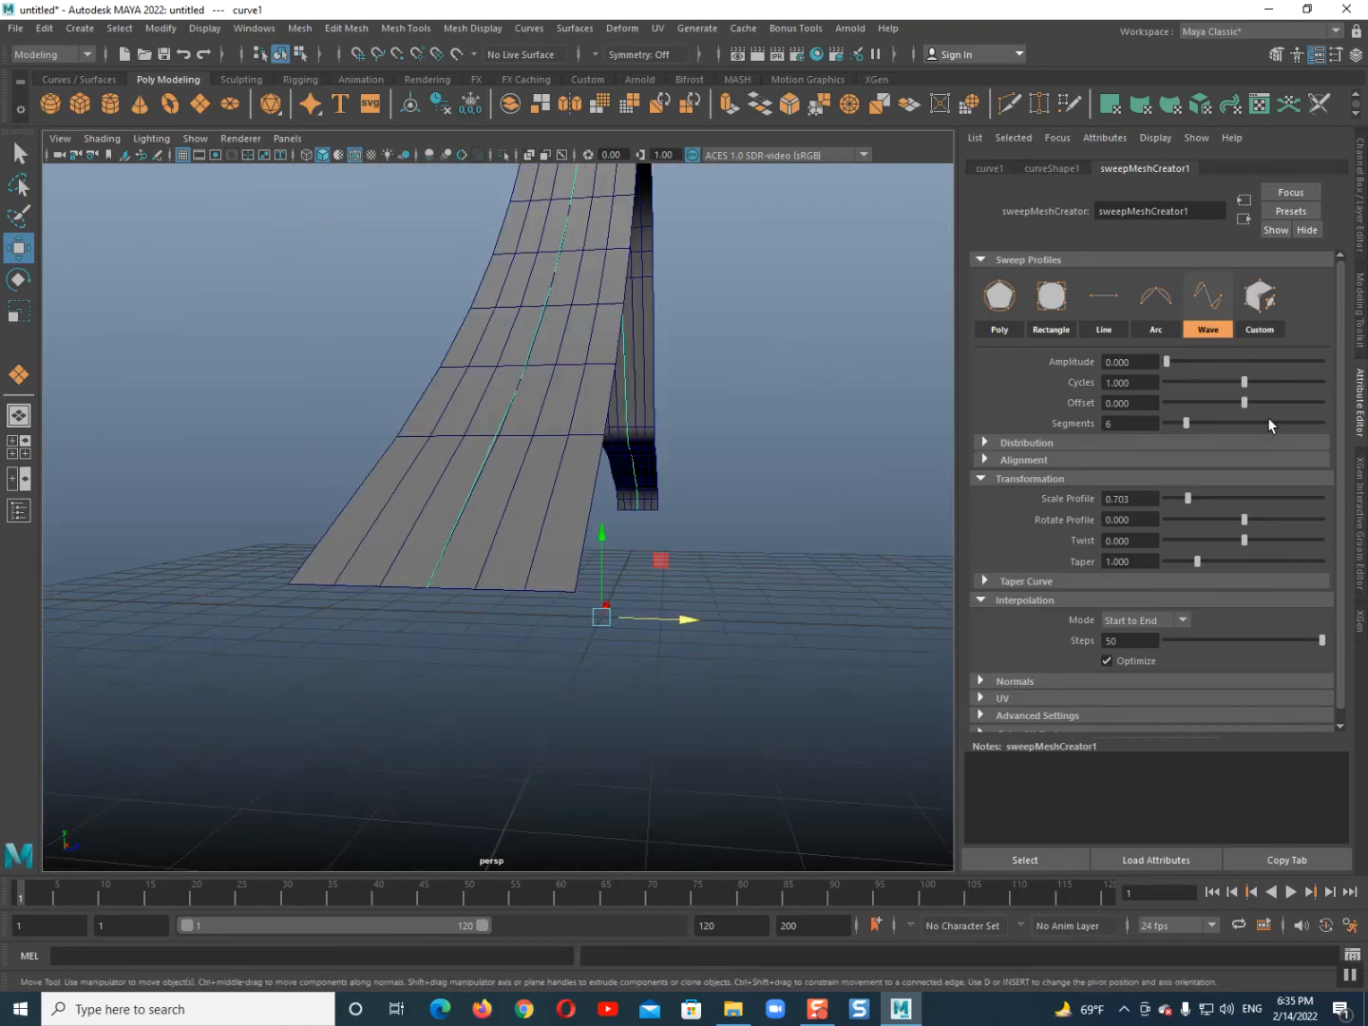
Set the wave profile's Amplitude to 0.2 and Cycles to about 1.489, and reset its Offset to 0 after varying it.
{"action": "left_click_drag", "start_coordinate": [1167, 363], "coordinate": [1227, 410]}
{"action": "left_click_drag", "start_coordinate": [1129, 404], "coordinate": [1063, 400]}
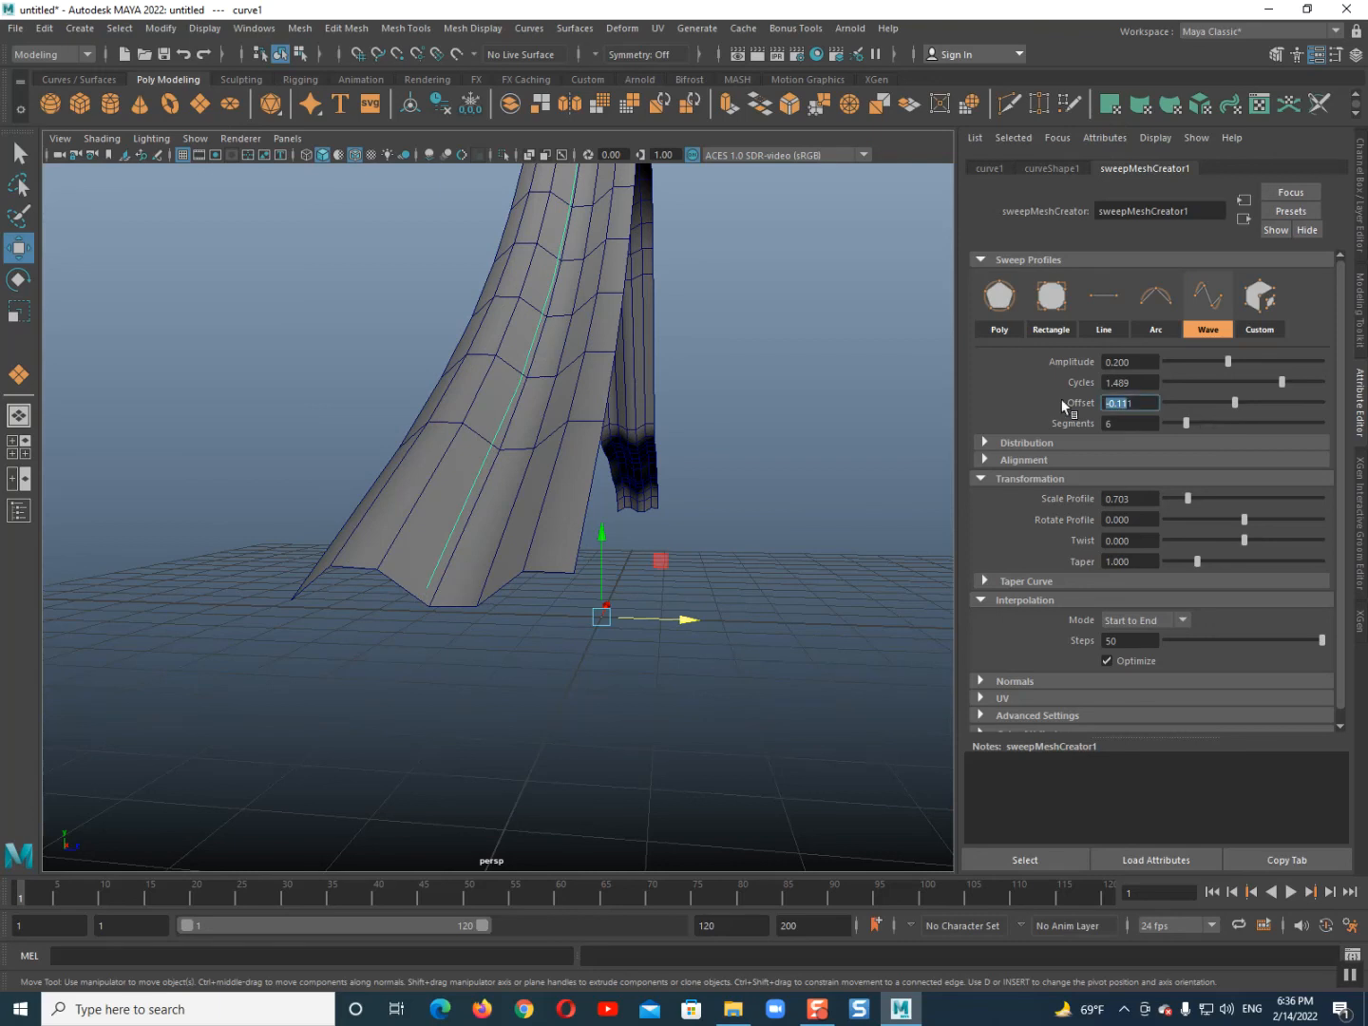
{"action": "key", "text": "BackSpace"}
{"action": "key", "text": "Delete"}
{"action": "type", "text": "0"}
{"action": "key", "text": "Return"}
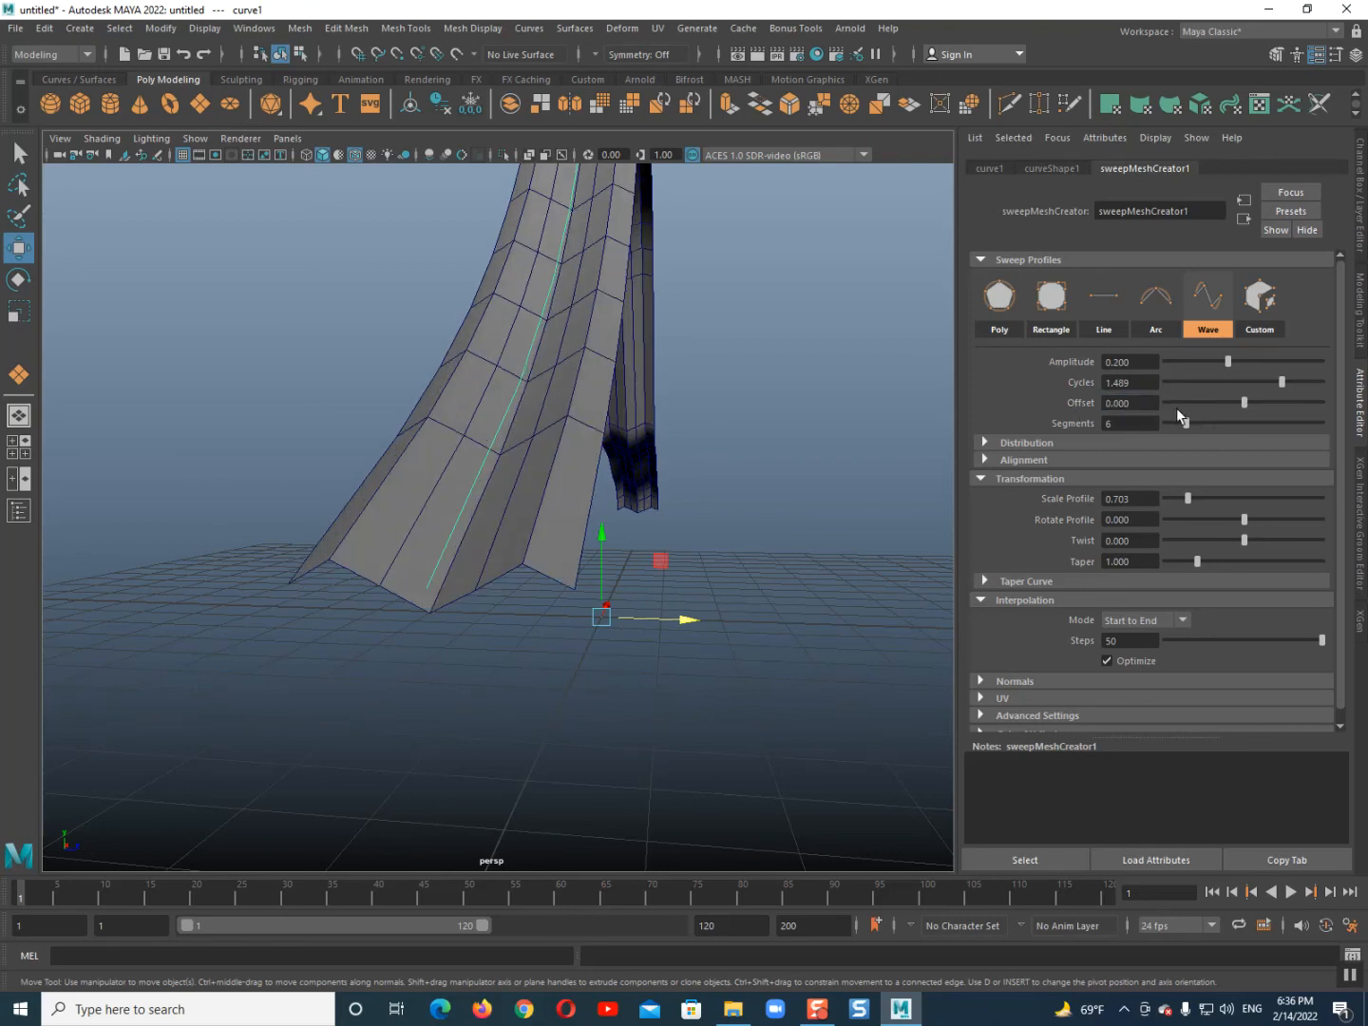
Raise the wave profile's Segments to 19 and set its Scale Profile to about 0.667, reviewing the whole sweep.
{"action": "left_click_drag", "start_coordinate": [1192, 420], "coordinate": [1236, 424]}
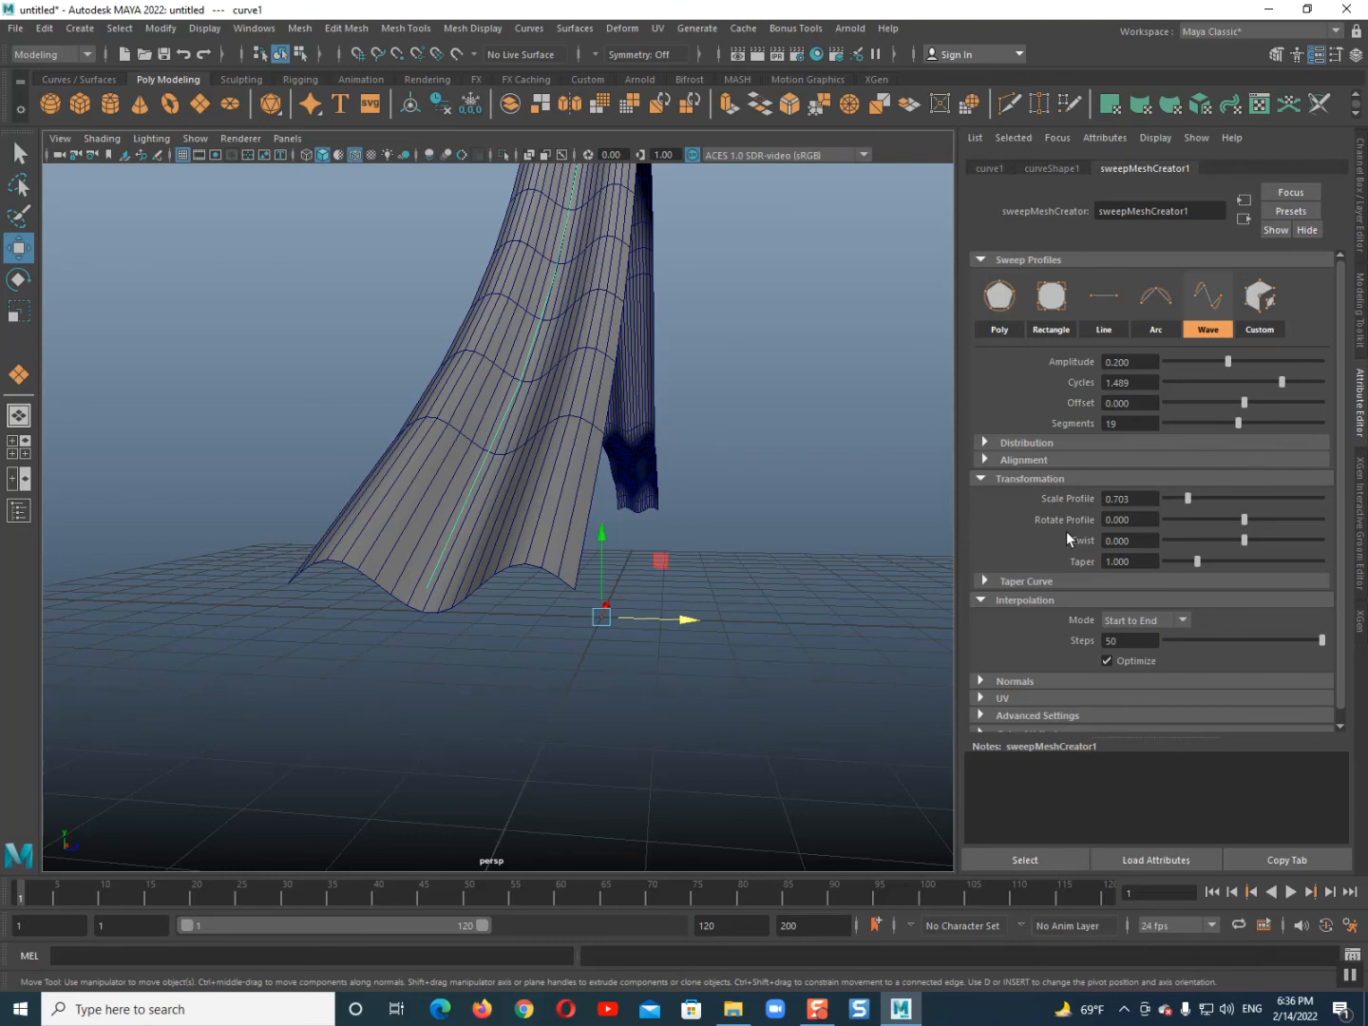
{"action": "left_click_drag", "start_coordinate": [1184, 494], "coordinate": [1184, 492]}
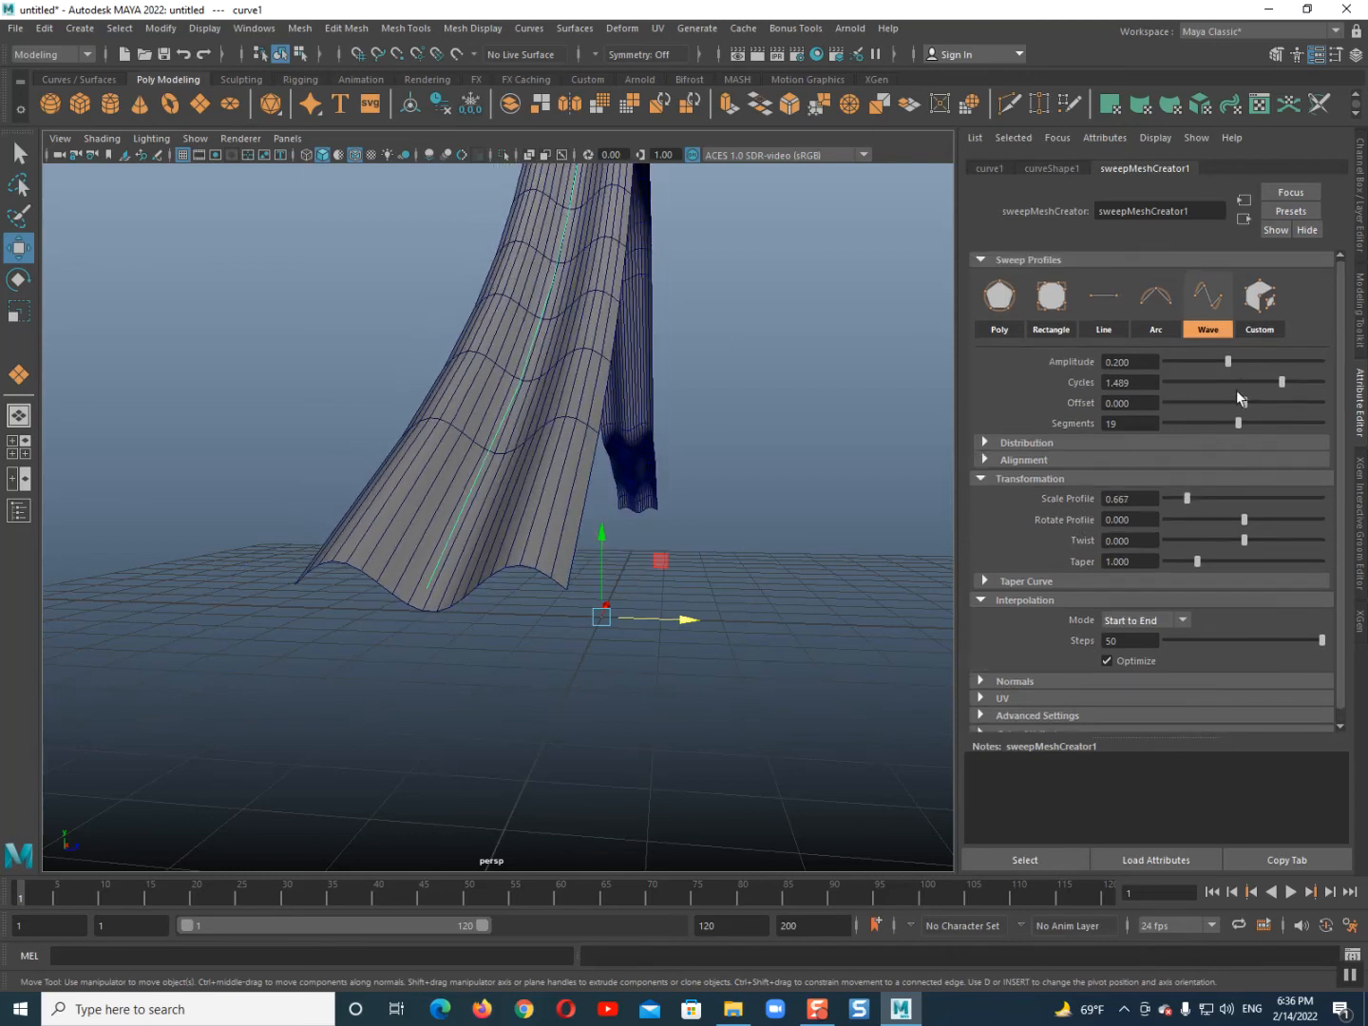
{"action": "scroll", "coordinate": [670, 501], "scroll_direction": "down", "scroll_amount": 5}
{"action": "scroll", "coordinate": [670, 503], "scroll_direction": "up", "scroll_amount": 2}
{"action": "left_click_drag", "start_coordinate": [670, 522], "coordinate": [702, 533], "text": "alt"}
Switch the sweep to a Custom profile of type Poly Object, using the small flat plane shape as the profile.
{"action": "left_click", "coordinate": [1260, 302]}
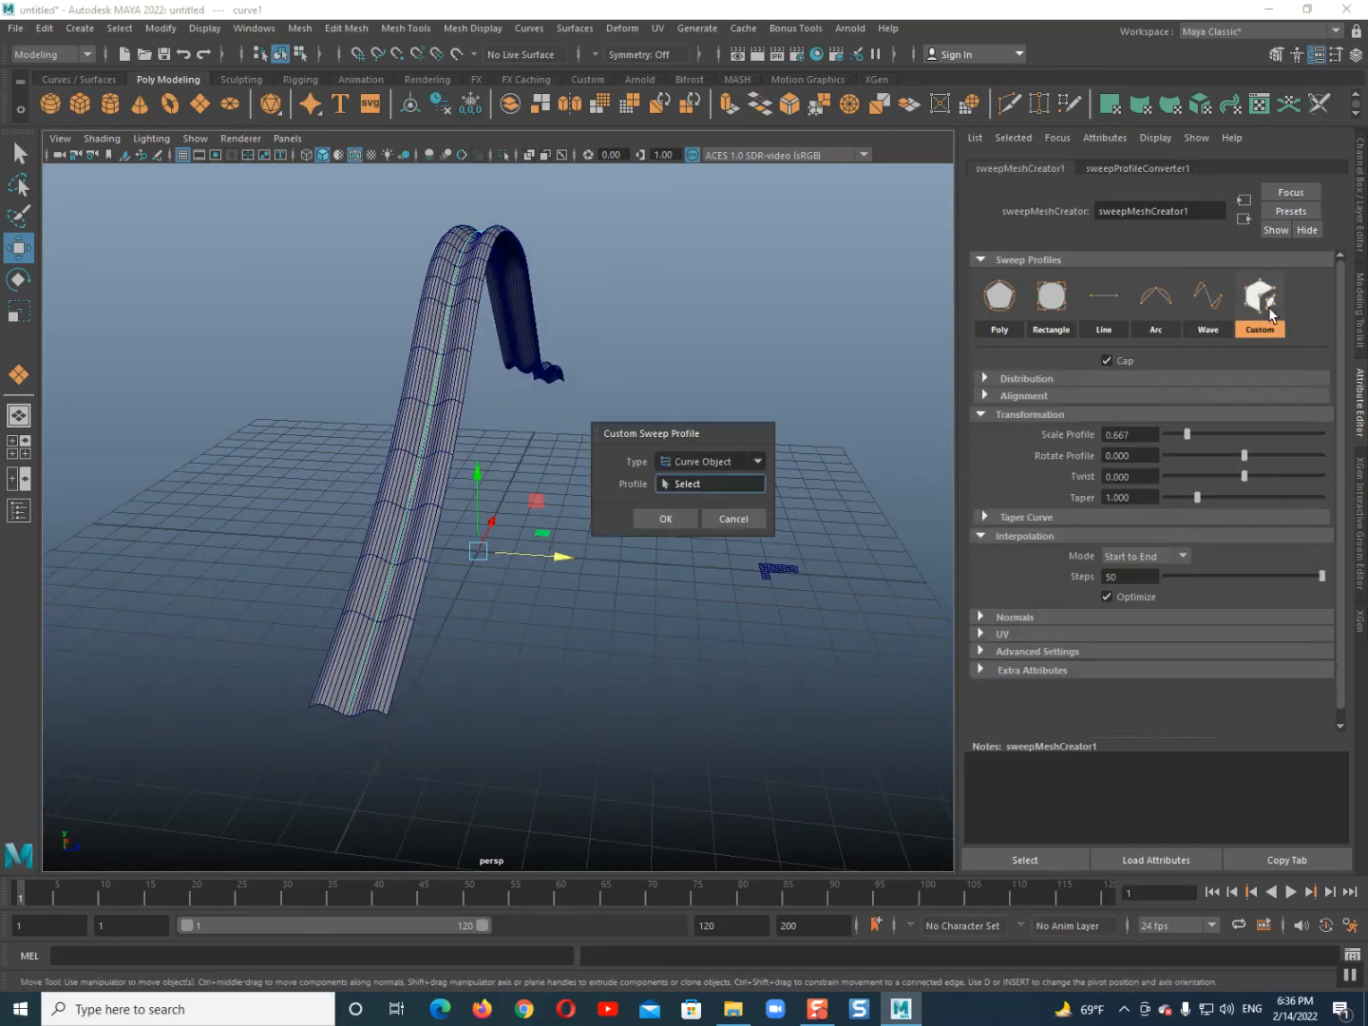
{"action": "left_click", "coordinate": [693, 461]}
{"action": "left_click", "coordinate": [701, 492]}
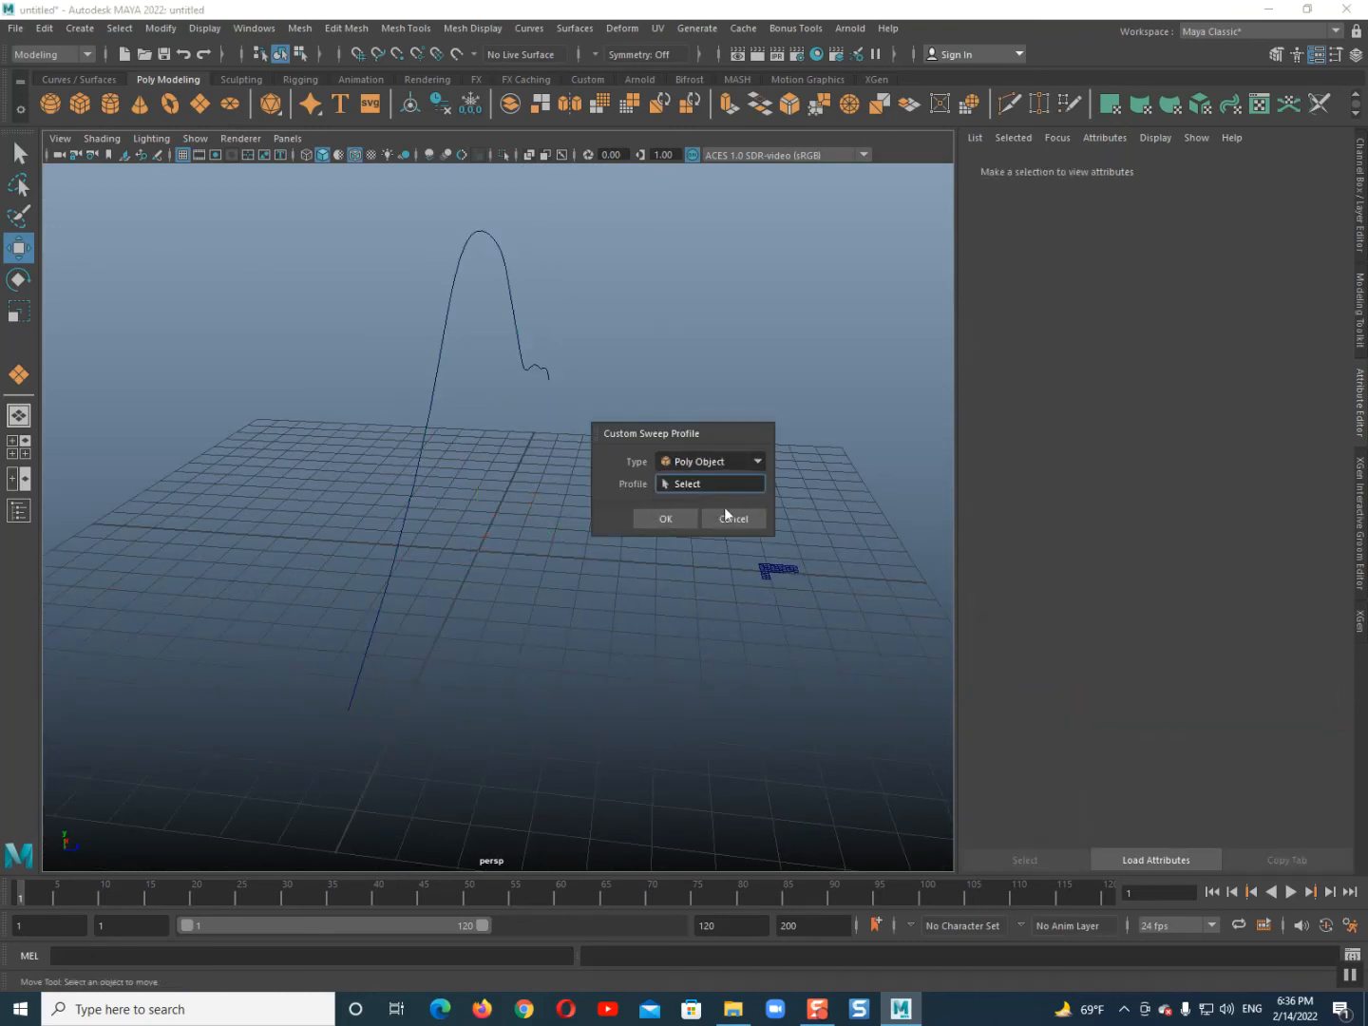
{"action": "left_click", "coordinate": [766, 569]}
{"action": "left_click_drag", "start_coordinate": [397, 593], "coordinate": [469, 525], "text": "alt"}
{"action": "left_click", "coordinate": [645, 524]}
Turn off wireframe on shaded and inspect the custom-profile sweep's capped end up close.
{"action": "left_click_drag", "start_coordinate": [474, 594], "coordinate": [451, 253], "text": "alt"}
{"action": "left_click", "coordinate": [355, 154]}
{"action": "scroll", "coordinate": [405, 409], "scroll_direction": "down", "scroll_amount": 5}
{"action": "mouse_move", "coordinate": [433, 532]}
{"action": "left_mouse_down", "text": "alt"}
{"action": "mouse_move", "coordinate": [389, 496]}
{"action": "mouse_move", "coordinate": [486, 601]}
{"action": "mouse_move", "coordinate": [502, 507]}
{"action": "left_mouse_up", "text": "alt"}
{"action": "scroll", "coordinate": [485, 600], "scroll_direction": "up", "scroll_amount": 2}
{"action": "scroll", "coordinate": [500, 507], "scroll_direction": "up", "scroll_amount": 3}
{"action": "middle_click_drag", "start_coordinate": [500, 507], "coordinate": [498, 555], "text": "alt"}
{"action": "left_click_drag", "start_coordinate": [498, 555], "coordinate": [510, 550], "text": "alt"}
{"action": "middle_click_drag", "start_coordinate": [509, 544], "coordinate": [500, 556], "text": "alt"}
{"action": "left_click_drag", "start_coordinate": [502, 553], "coordinate": [509, 547], "text": "alt"}
{"action": "middle_click_drag", "start_coordinate": [529, 479], "coordinate": [519, 501], "text": "alt"}
{"action": "left_click_drag", "start_coordinate": [518, 502], "coordinate": [494, 508], "text": "alt"}
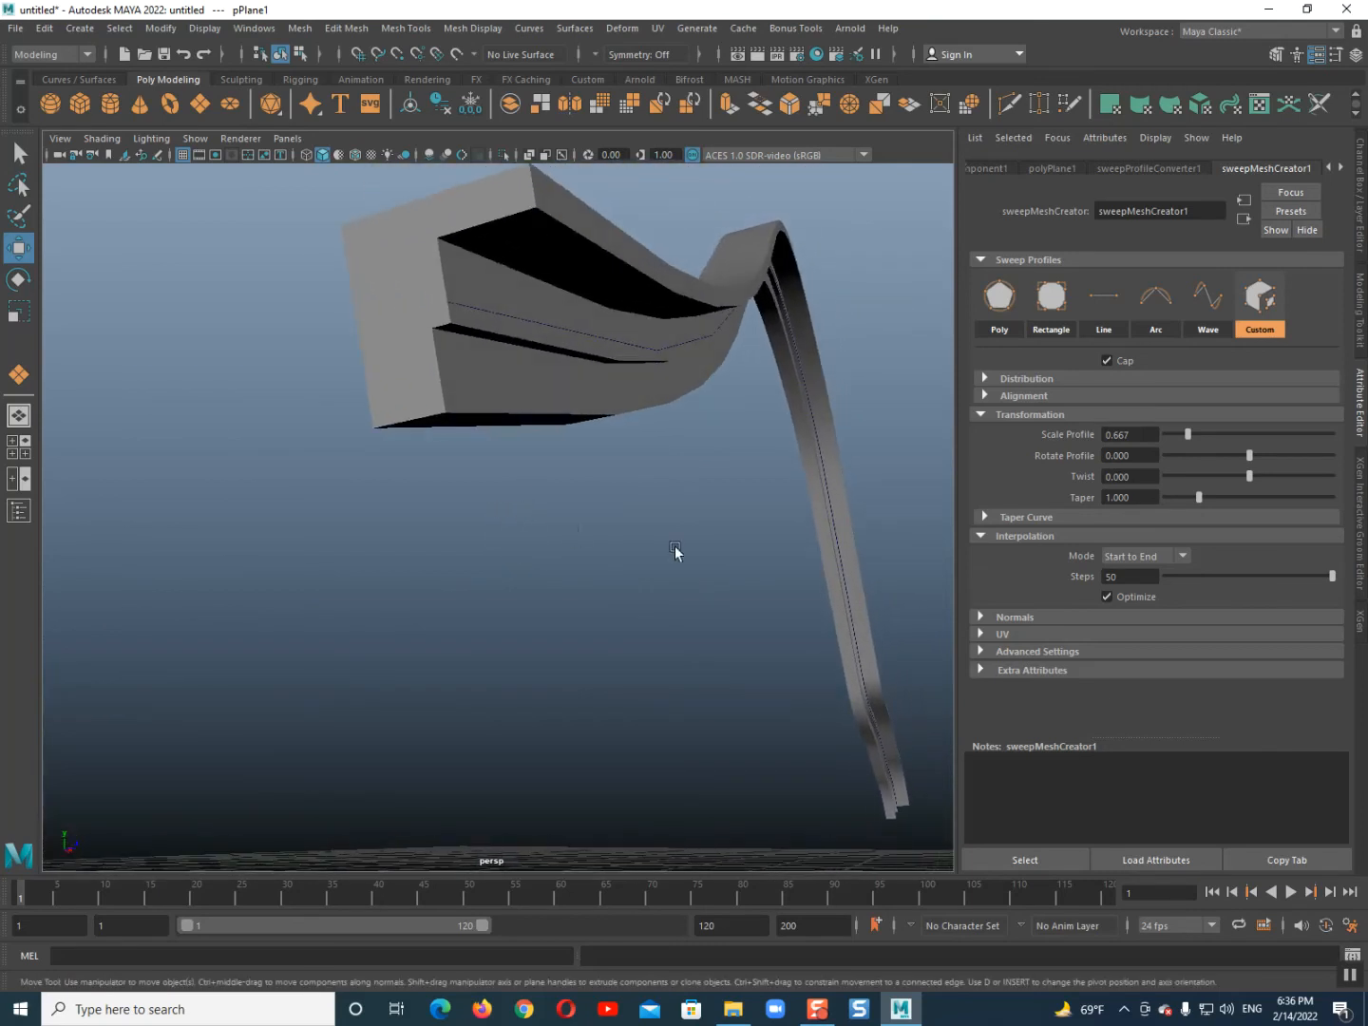
Reduce the custom sweep's Scale Profile to about 0.469 and review the whole shape.
{"action": "left_click_drag", "start_coordinate": [1184, 437], "coordinate": [1182, 436]}
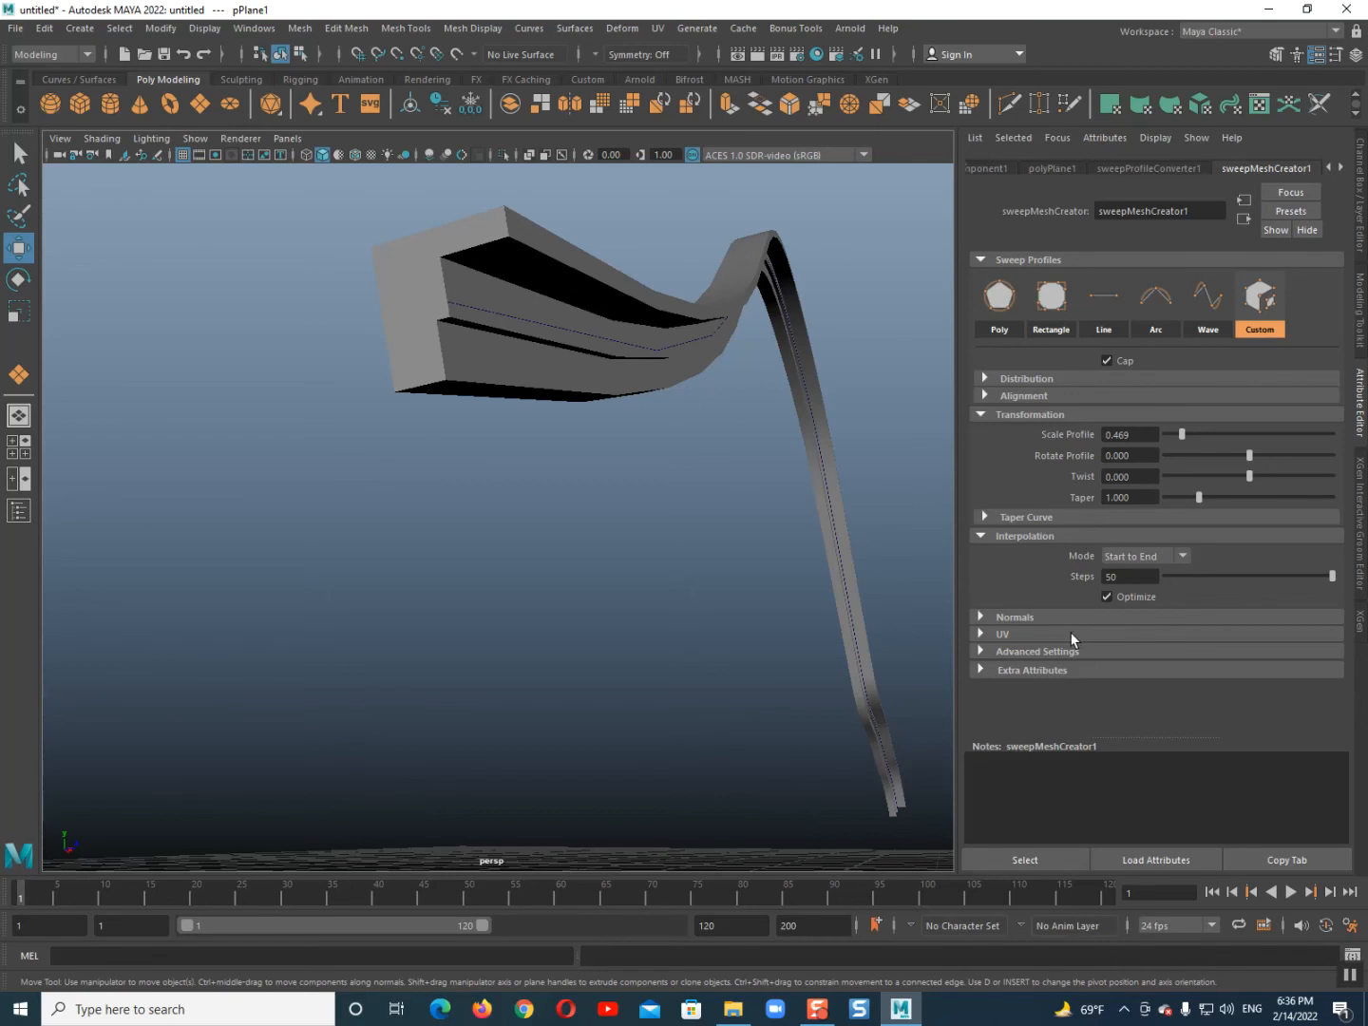
{"action": "left_click_drag", "start_coordinate": [730, 524], "coordinate": [723, 558], "text": "alt"}
{"action": "left_click_drag", "start_coordinate": [684, 563], "coordinate": [759, 550], "text": "alt"}
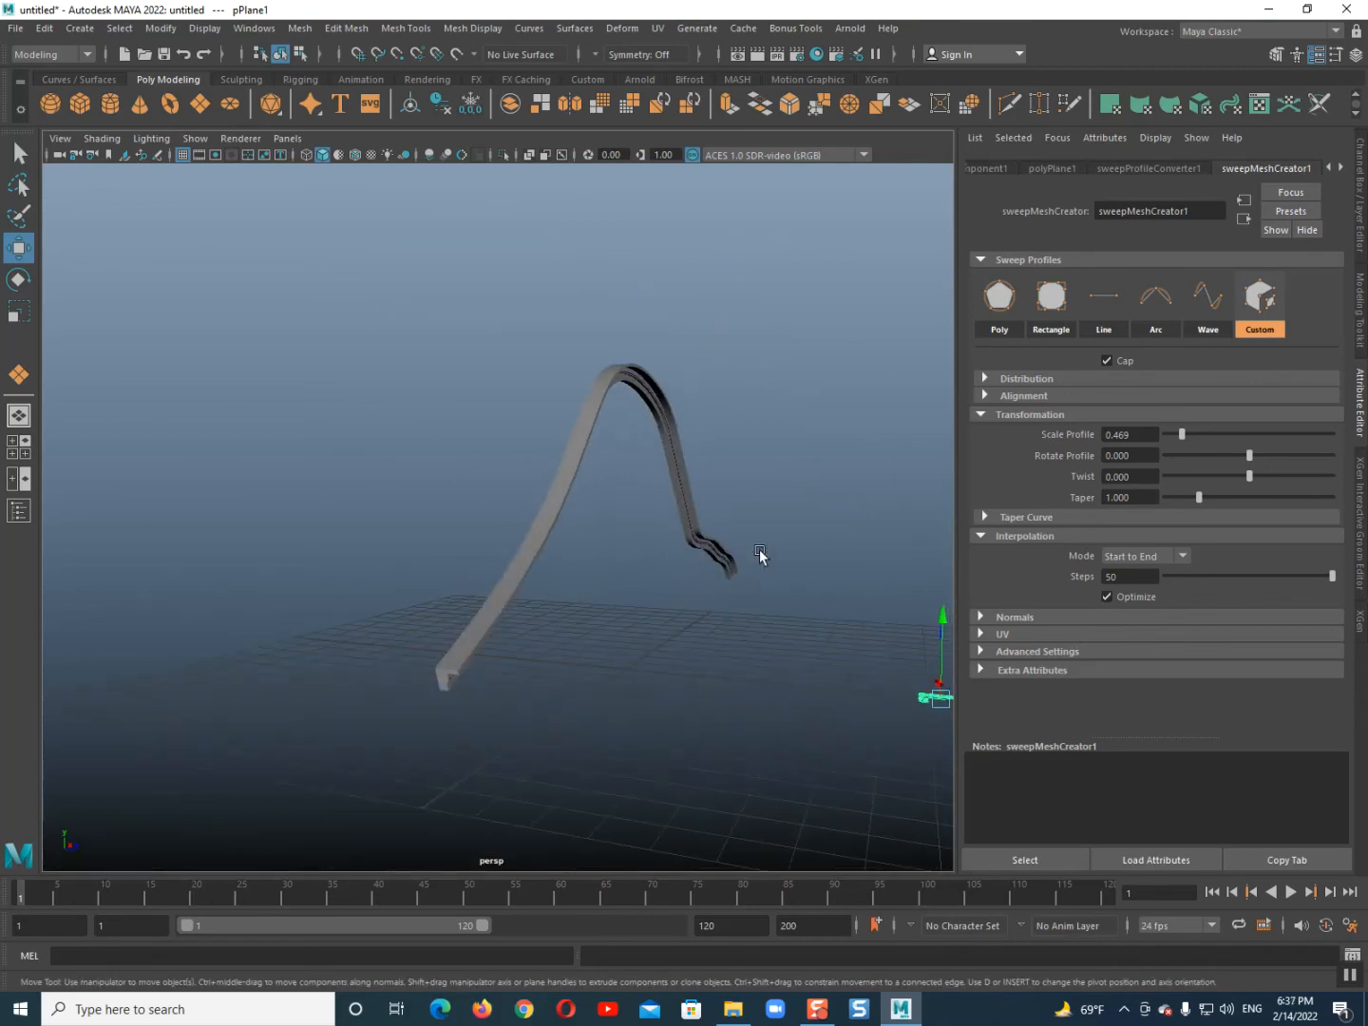
Switch the sweep profile back to Poly, select the resulting tube, and open the Outliner.
{"action": "left_click", "coordinate": [999, 299]}
{"action": "left_click_drag", "start_coordinate": [623, 535], "coordinate": [582, 538], "text": "alt"}
{"action": "right_click_drag", "start_coordinate": [296, 629], "coordinate": [427, 559], "text": "alt"}
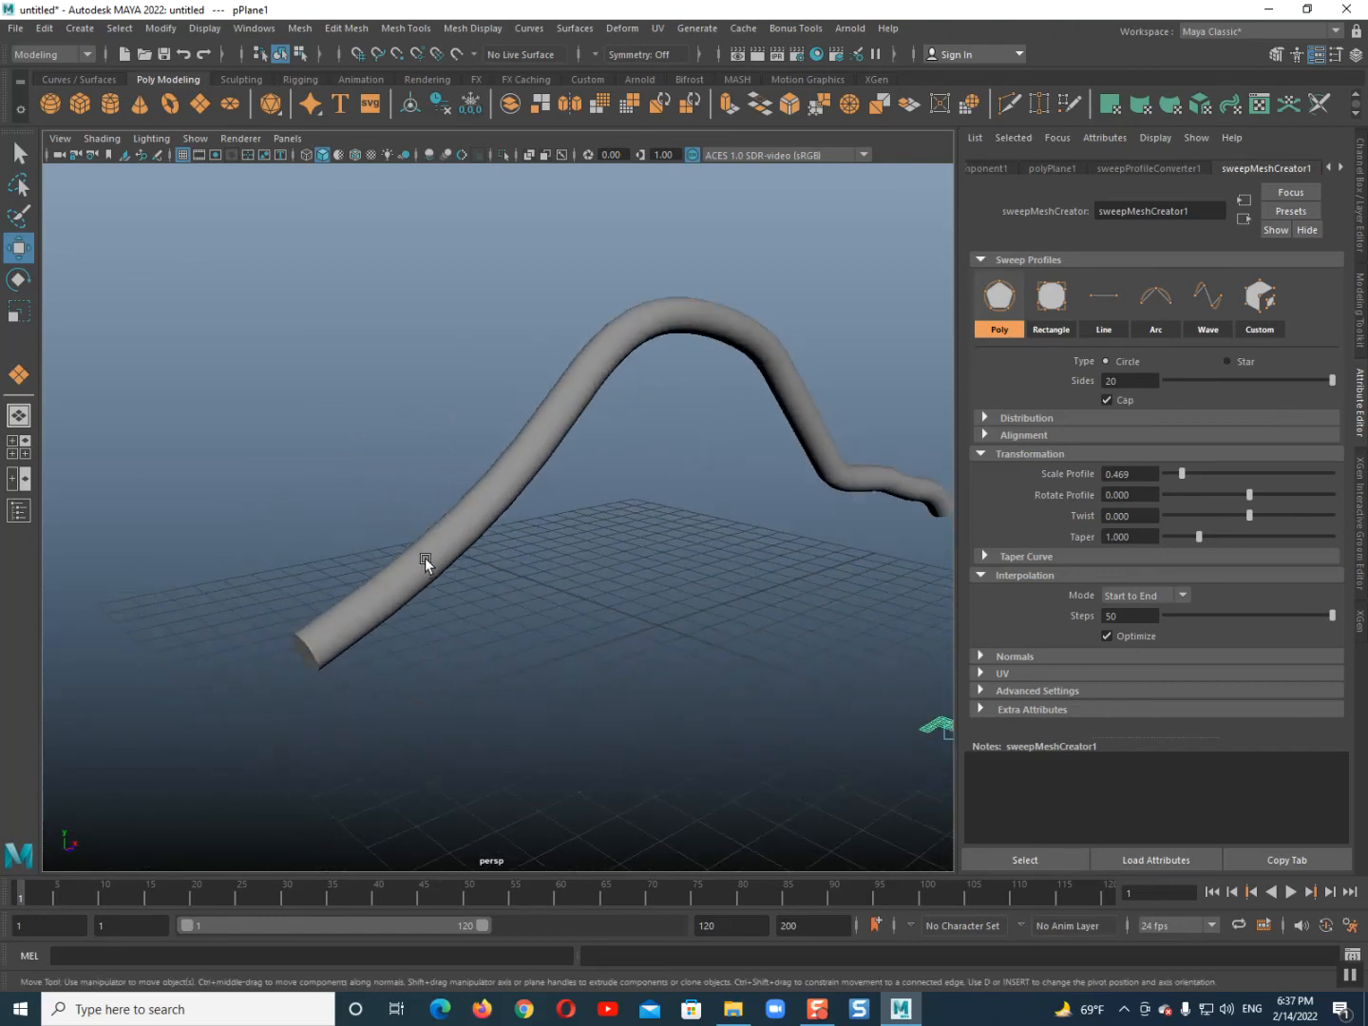
{"action": "left_click", "coordinate": [394, 609]}
{"action": "left_click_drag", "start_coordinate": [395, 609], "coordinate": [412, 580], "text": "alt"}
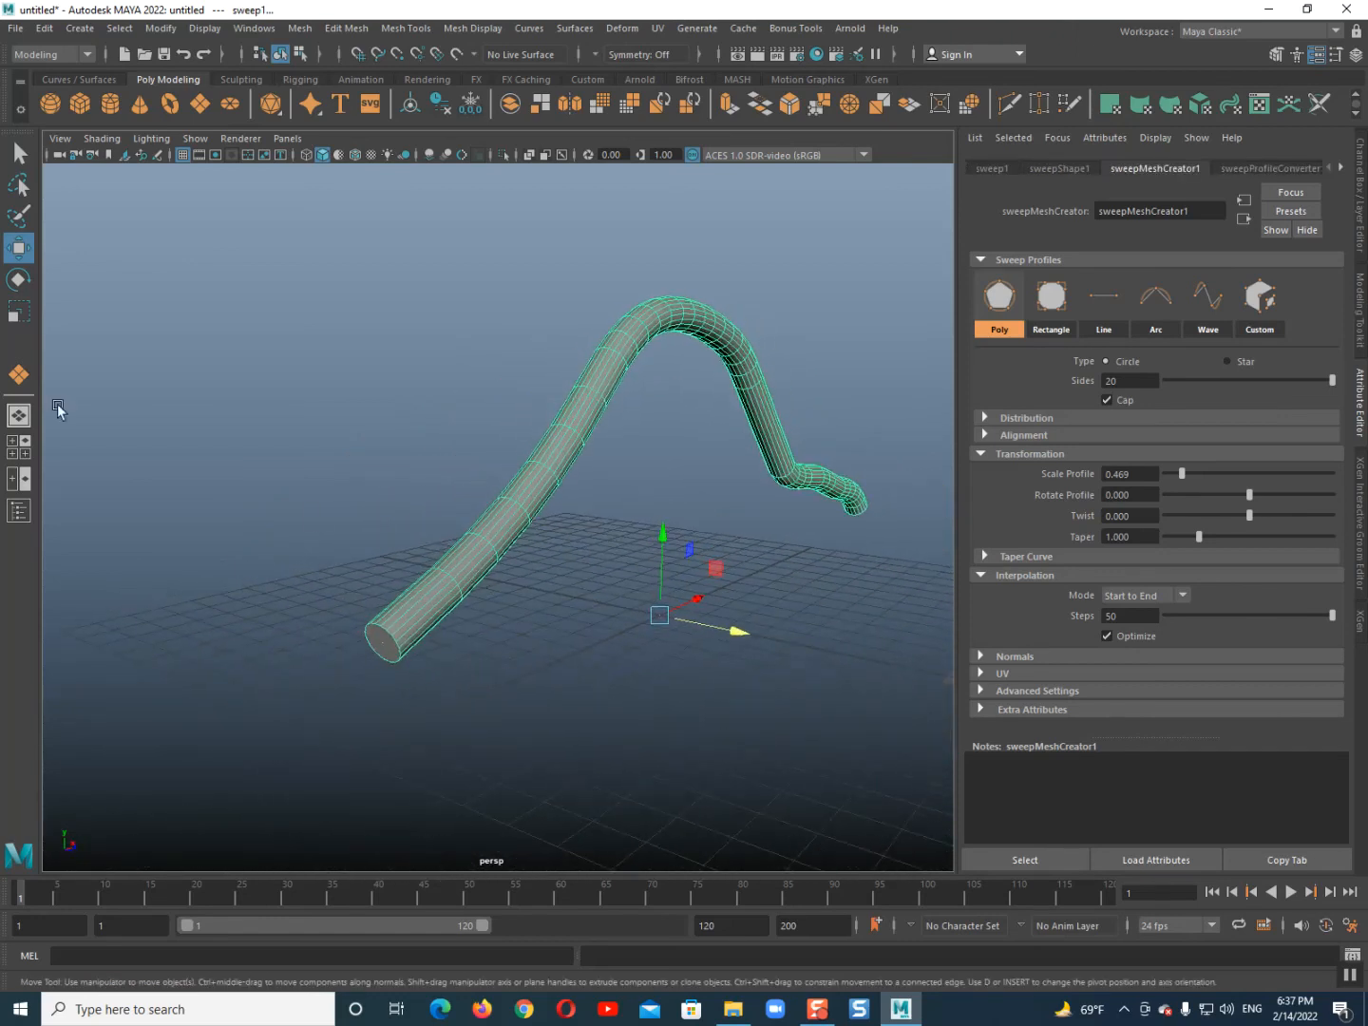
{"action": "left_click", "coordinate": [20, 511]}
Try deleting curve1 while the sweep still has its history, and undo the deletion.
{"action": "left_click", "coordinate": [104, 261], "text": "ctrl"}
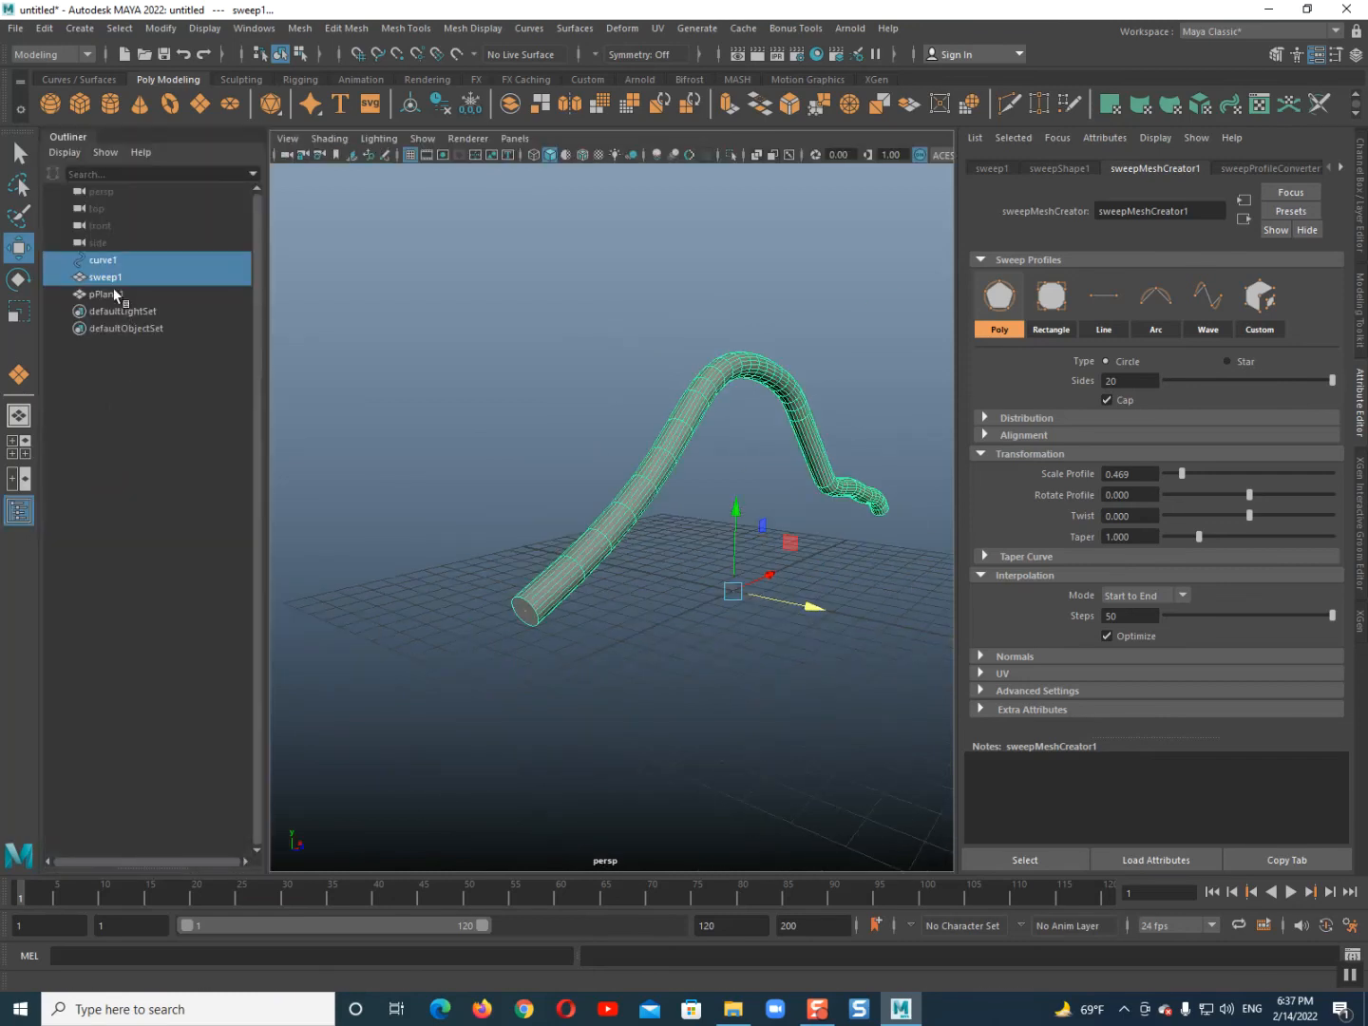
{"action": "left_click", "coordinate": [107, 262]}
{"action": "key", "text": "Delete"}
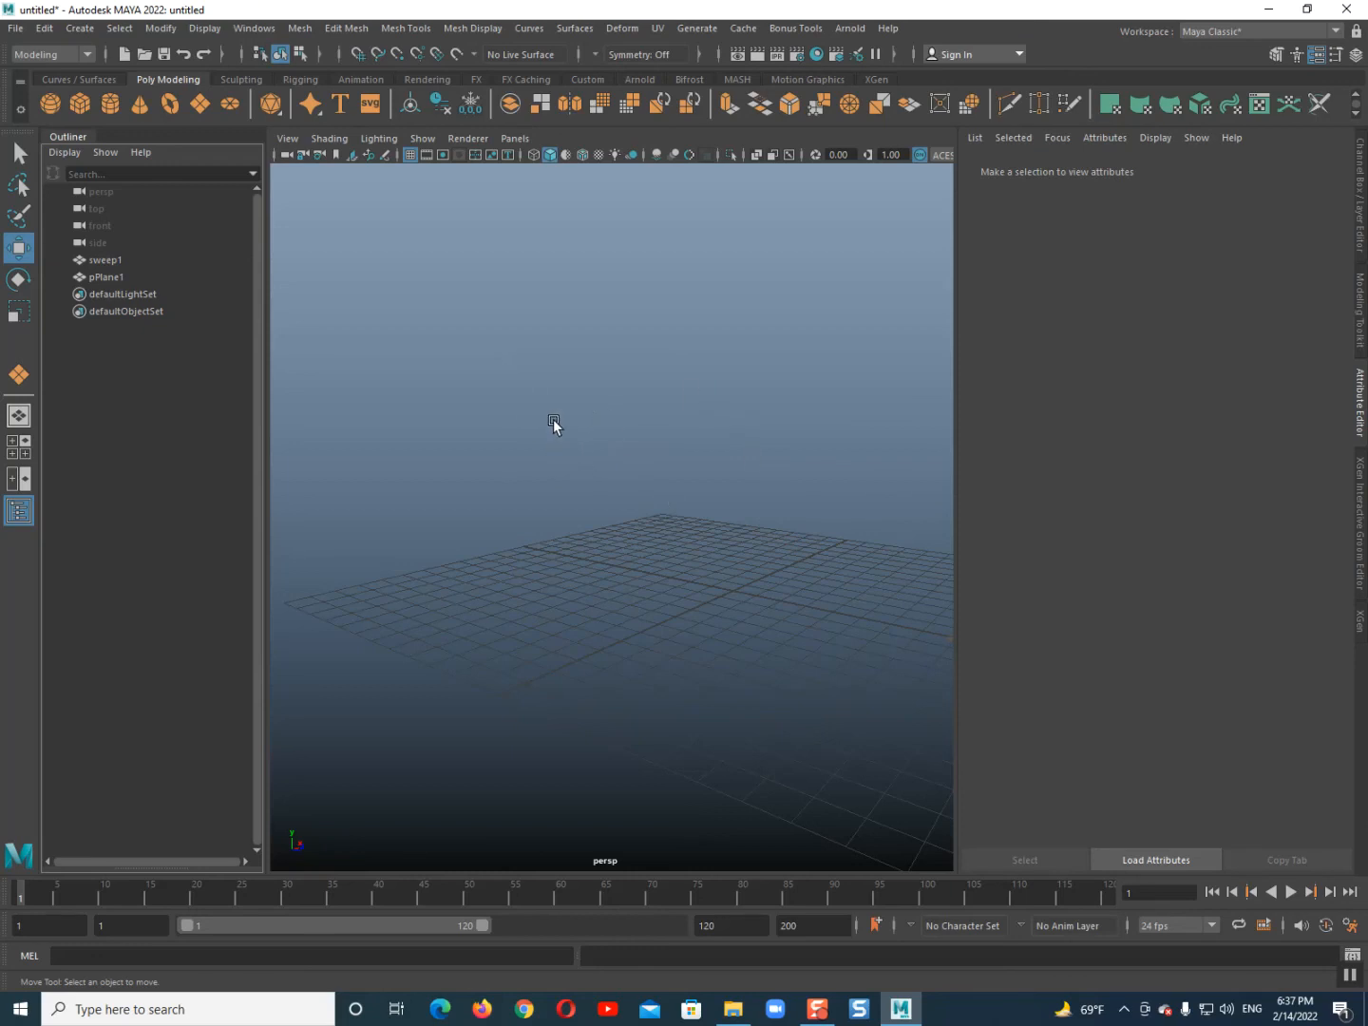
{"action": "key", "text": "ctrl+z"}
Clean up the sweep1 tube by centering its pivot, deleting its history and freezing its transformations.
{"action": "left_click", "coordinate": [598, 528]}
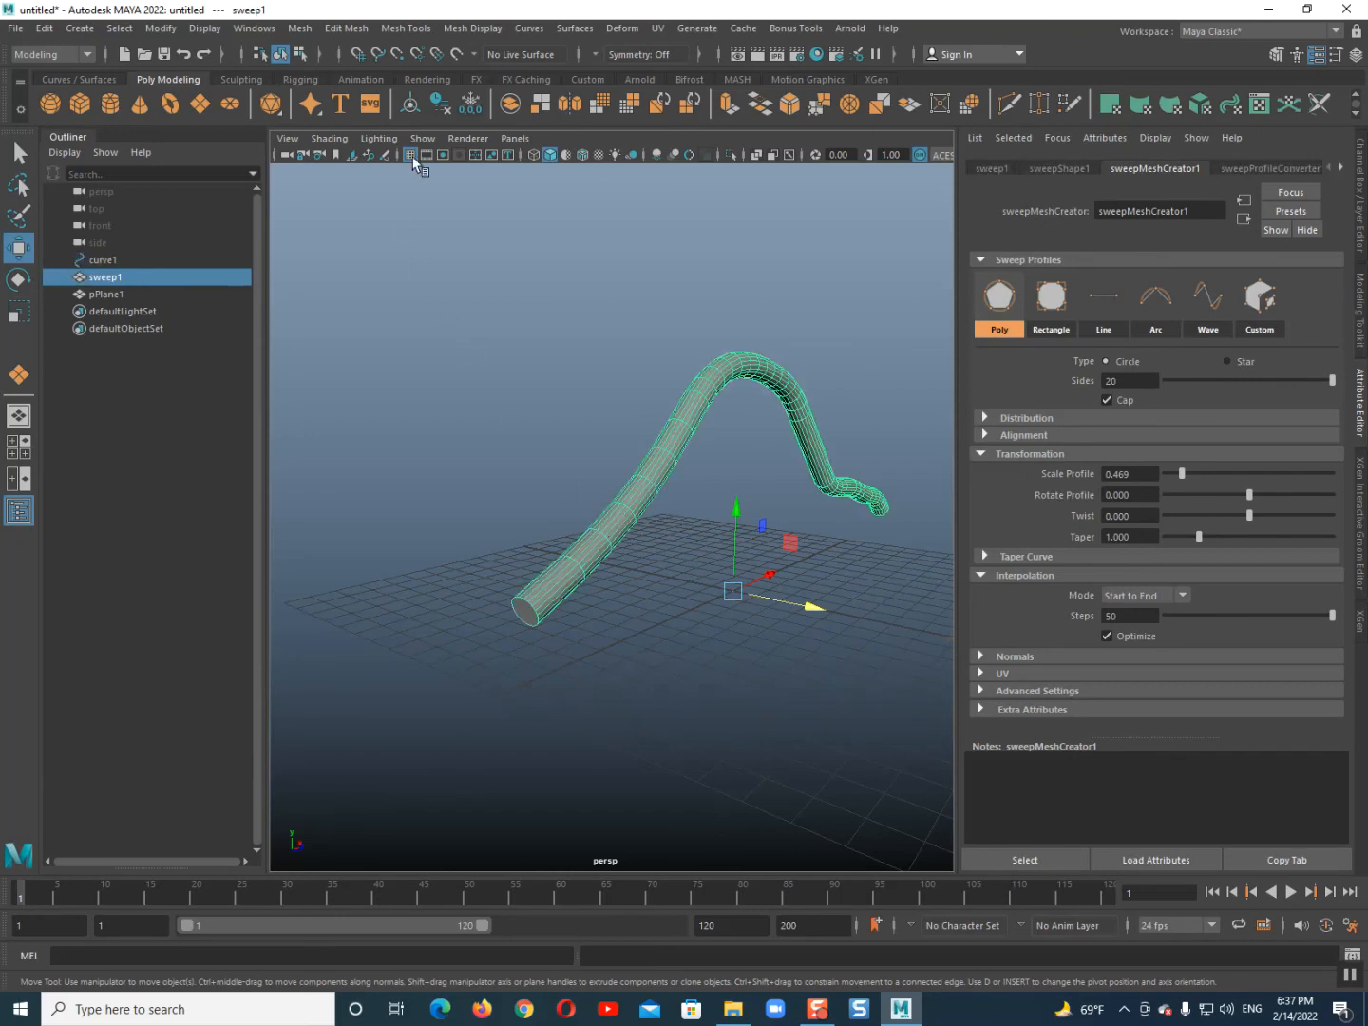
{"action": "left_click", "coordinate": [413, 106]}
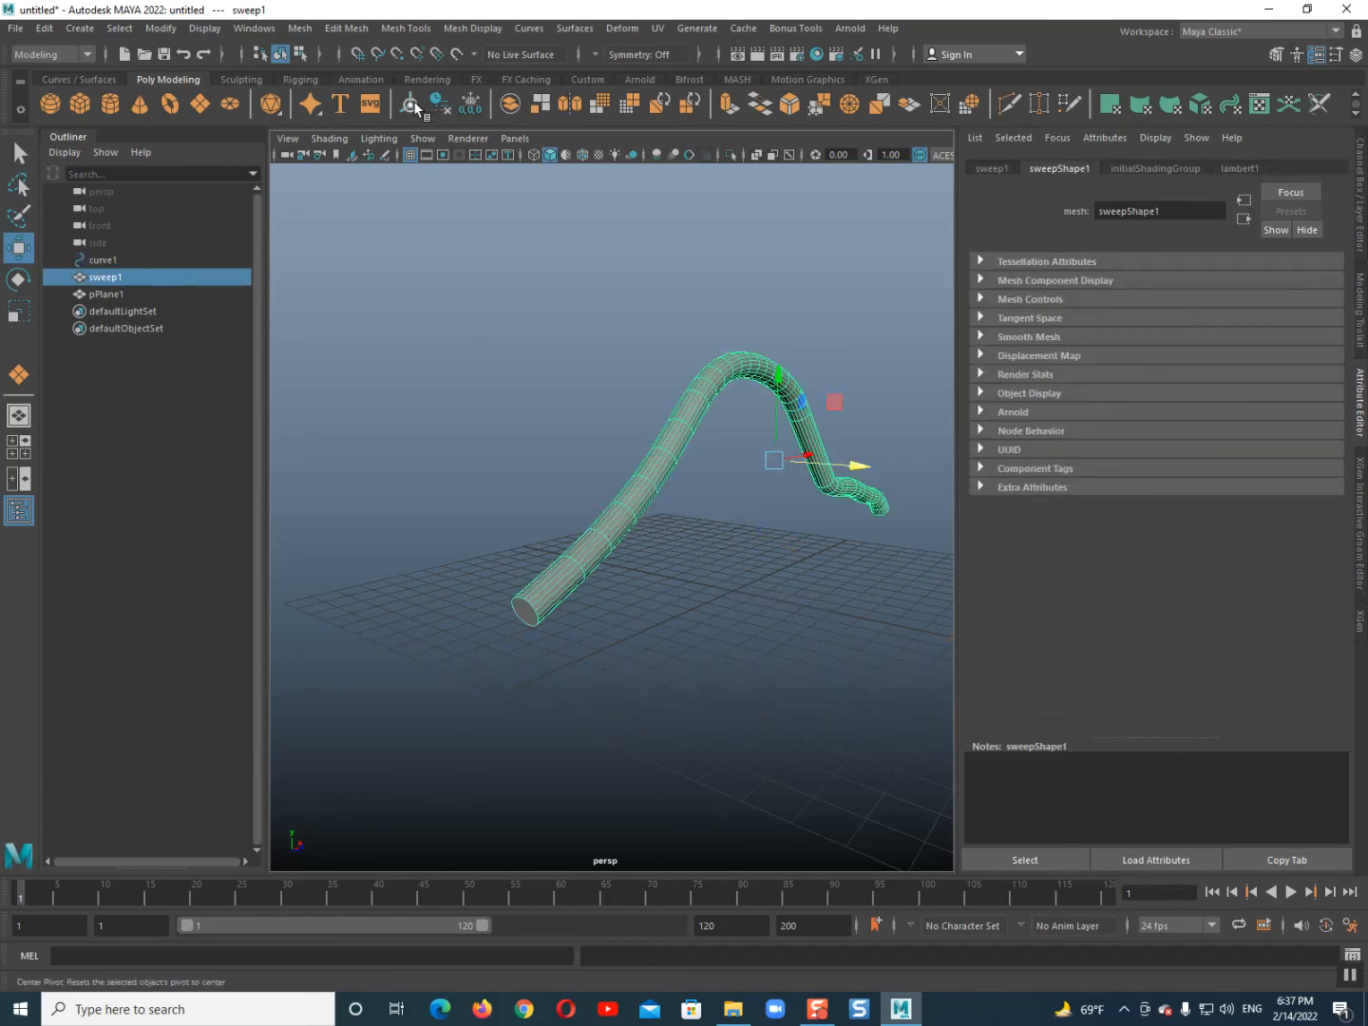
{"action": "left_click", "coordinate": [470, 104]}
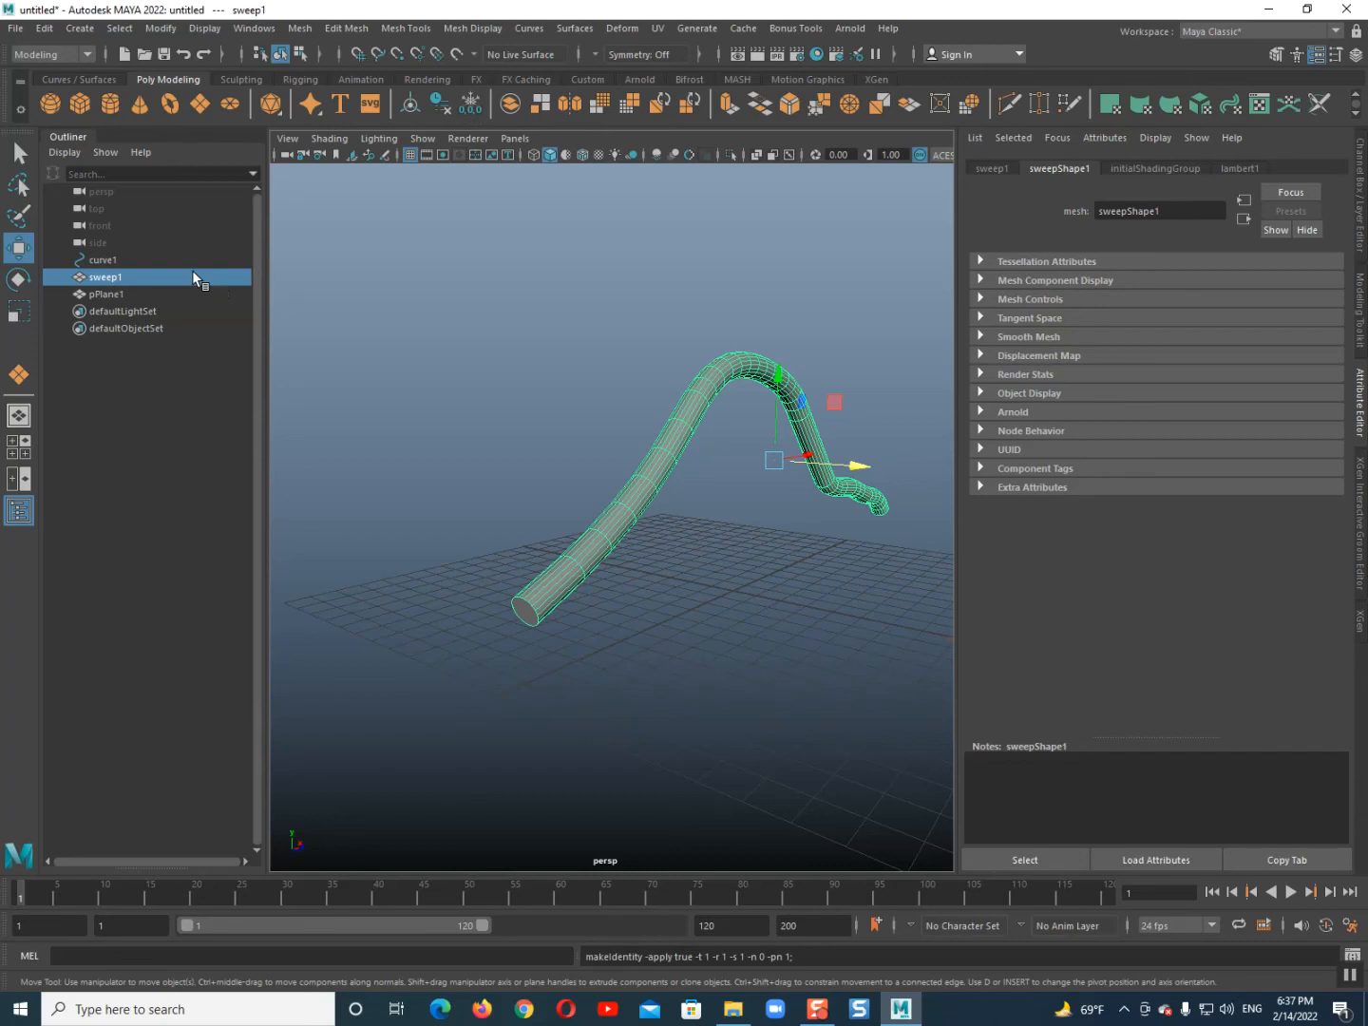
Delete curve1 and the leftover pPlane1 profile object, keeping only the sweep mesh.
{"action": "left_click", "coordinate": [158, 260]}
{"action": "key", "text": "Delete"}
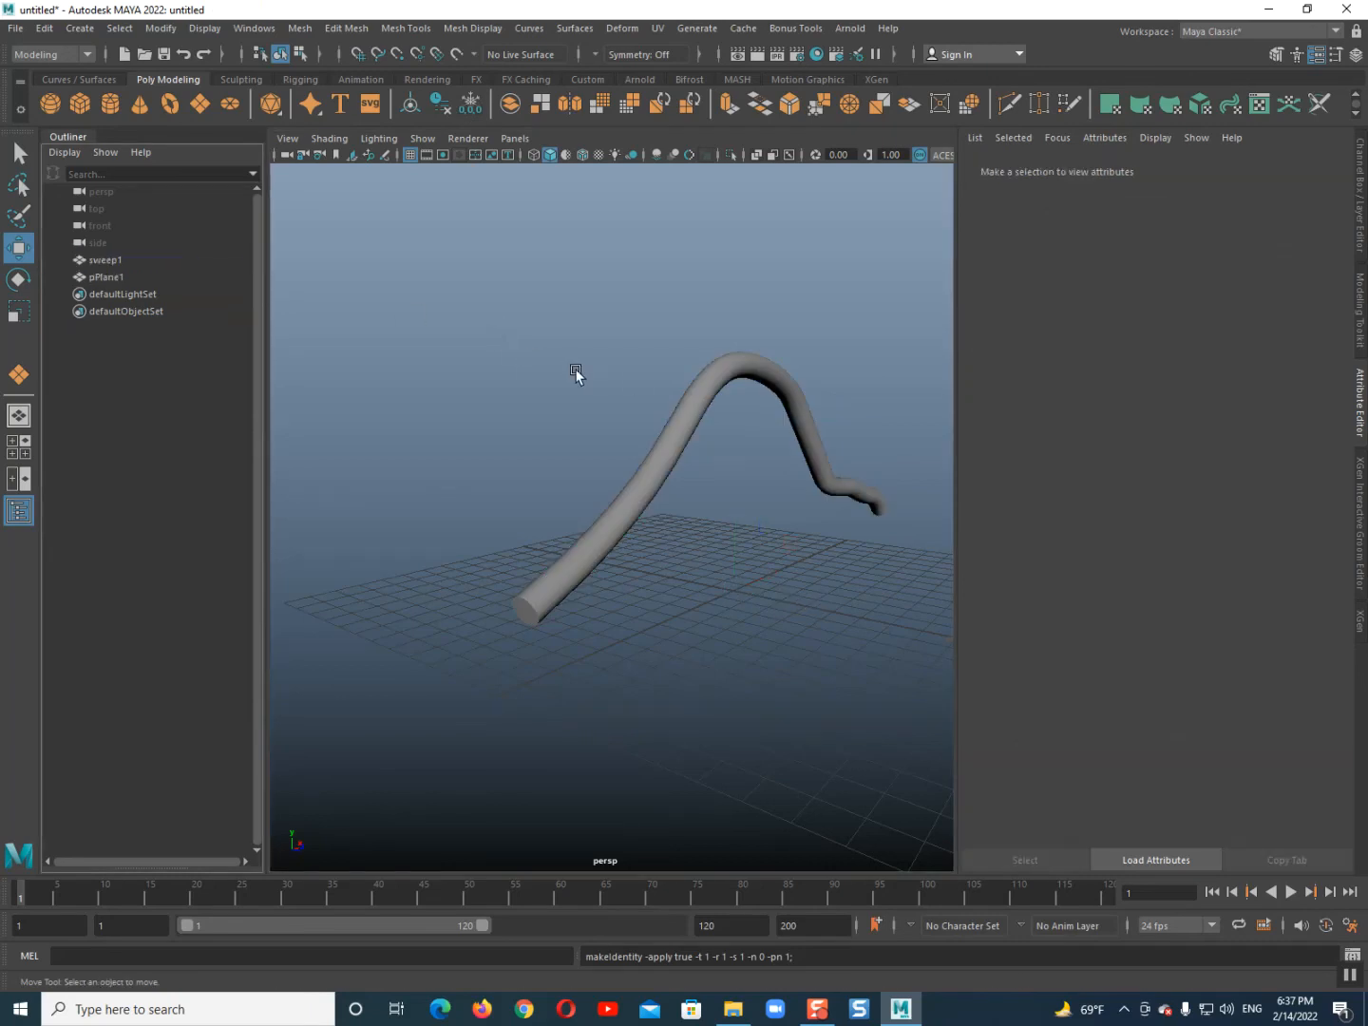
{"action": "left_click", "coordinate": [174, 278]}
{"action": "key", "text": "f"}
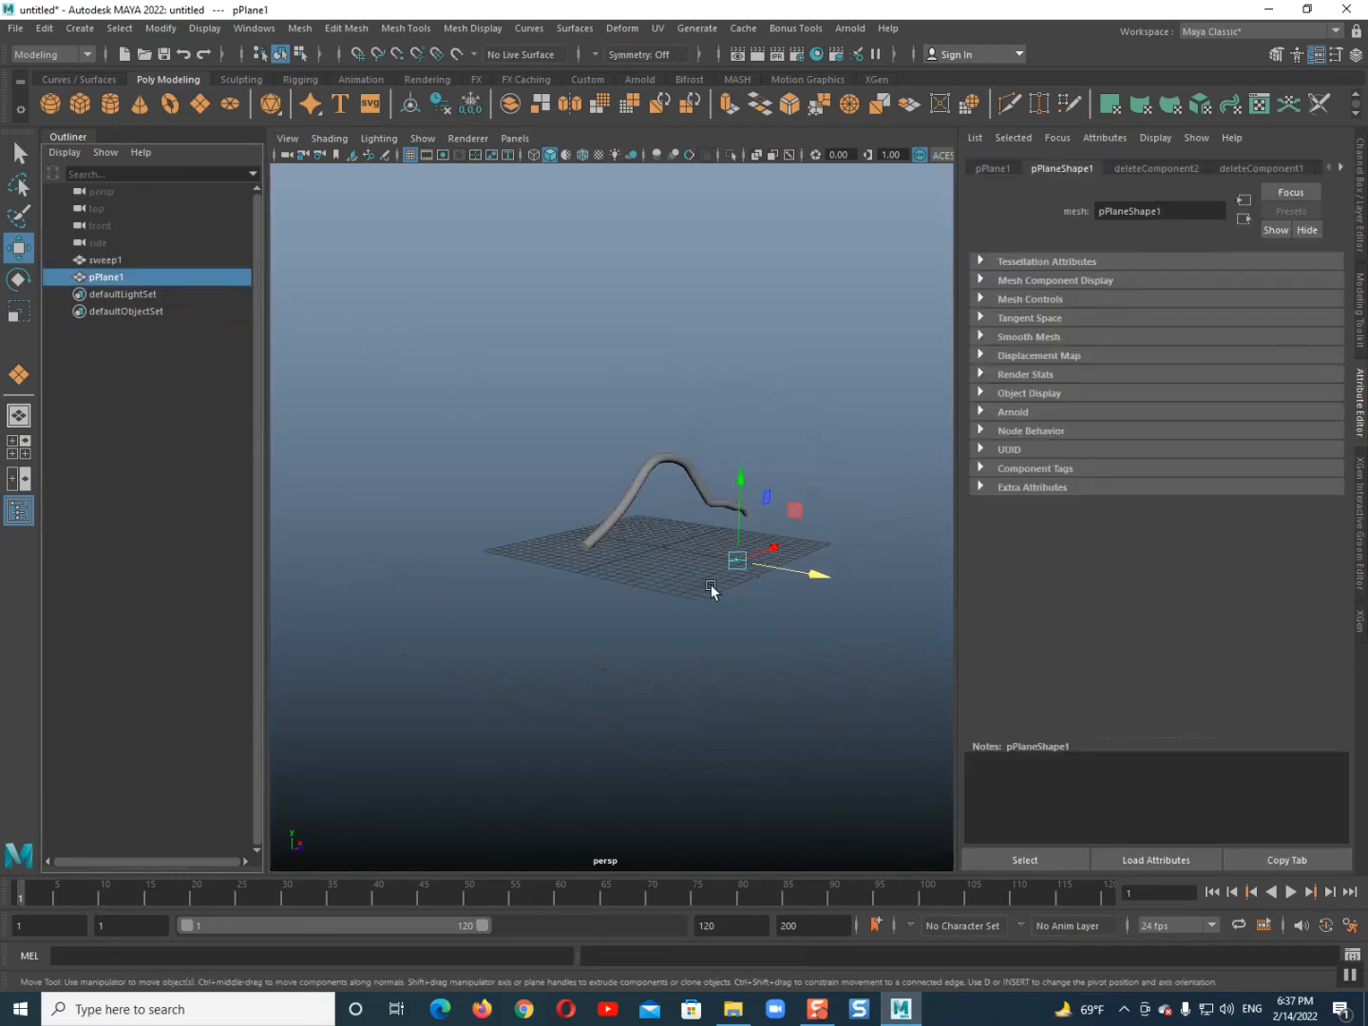
{"action": "key", "text": "Delete"}
{"action": "scroll", "coordinate": [569, 558], "scroll_direction": "up", "scroll_amount": 3}
{"action": "scroll", "coordinate": [568, 559], "scroll_direction": "down", "scroll_amount": 1}
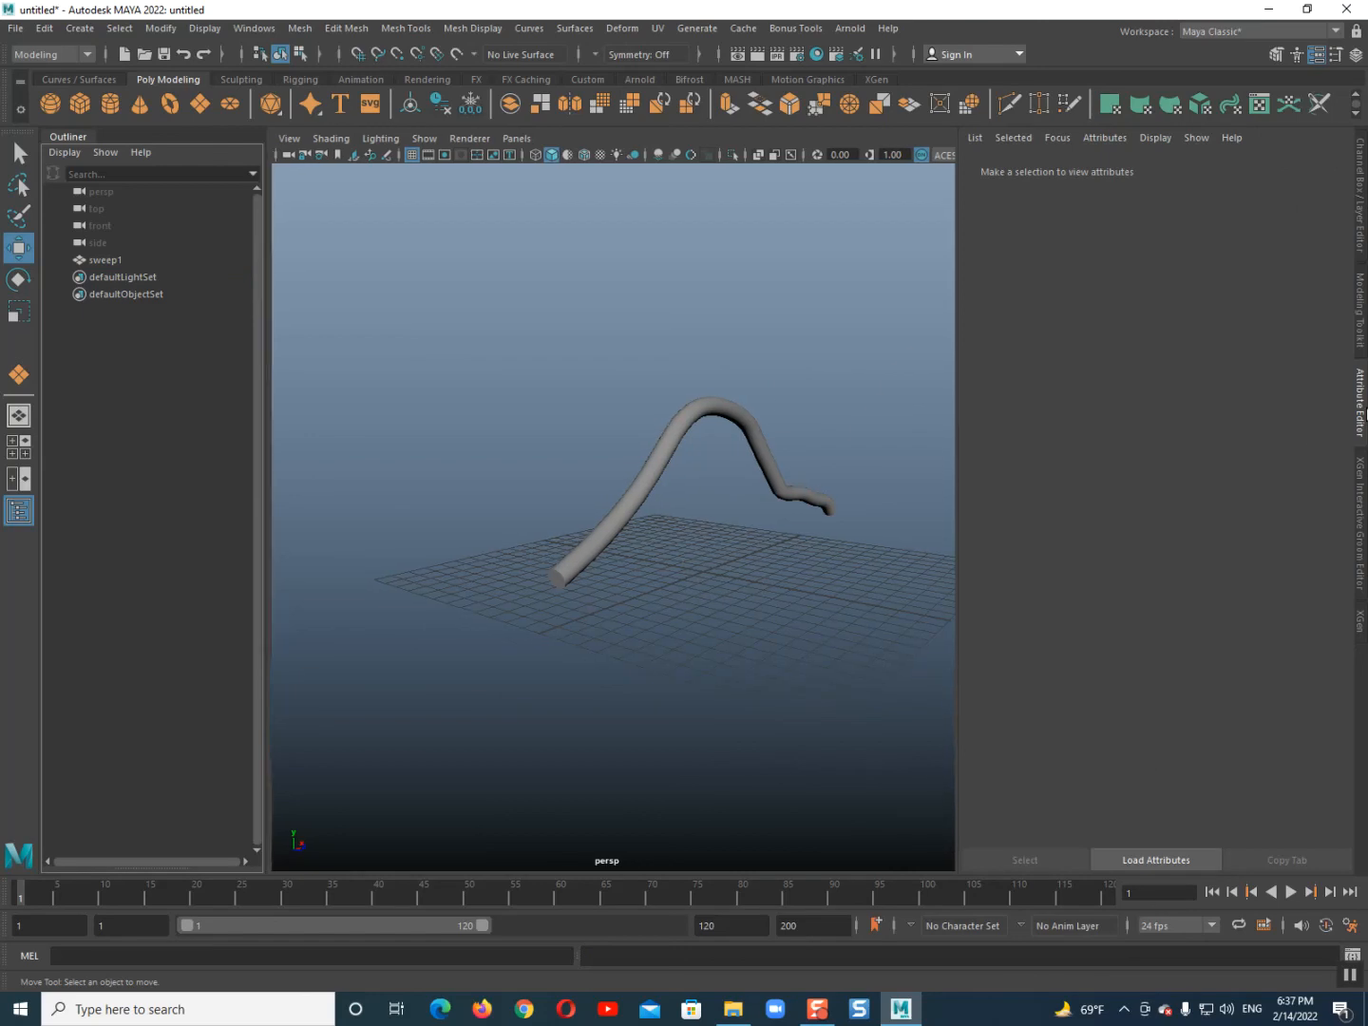
Hide the Attribute Editor and examine the standalone tube mesh from several angles.
{"action": "key", "text": "ctrl+a"}
{"action": "scroll", "coordinate": [777, 466], "scroll_direction": "up", "scroll_amount": 2}
{"action": "middle_click_drag", "start_coordinate": [778, 466], "coordinate": [722, 462], "text": "alt"}
{"action": "left_click_drag", "start_coordinate": [722, 461], "coordinate": [725, 458], "text": "alt"}
{"action": "scroll", "coordinate": [726, 458], "scroll_direction": "up", "scroll_amount": 2}
{"action": "middle_click_drag", "start_coordinate": [726, 457], "coordinate": [679, 457], "text": "alt"}
{"action": "left_click_drag", "start_coordinate": [679, 457], "coordinate": [656, 537], "text": "alt"}
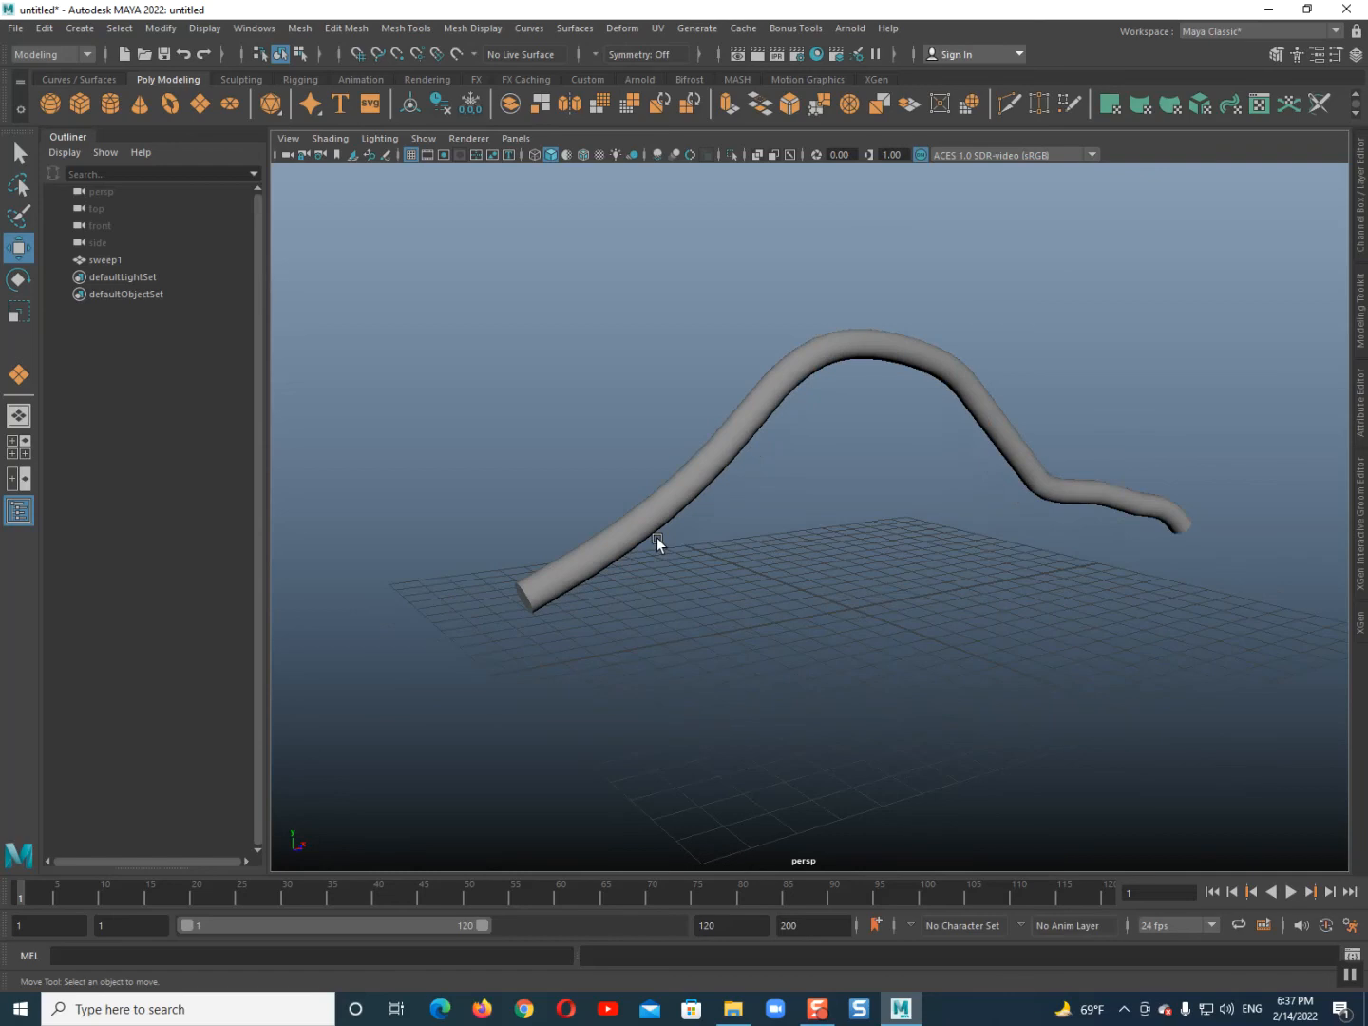
{"action": "middle_click_drag", "start_coordinate": [629, 544], "coordinate": [608, 534], "text": "alt"}
{"action": "left_click_drag", "start_coordinate": [609, 534], "coordinate": [628, 538], "text": "alt"}
{"action": "scroll", "coordinate": [629, 537], "scroll_direction": "up", "scroll_amount": 2}
{"action": "middle_click_drag", "start_coordinate": [629, 537], "coordinate": [641, 539], "text": "alt"}
{"action": "left_click_drag", "start_coordinate": [642, 538], "coordinate": [635, 535], "text": "alt"}
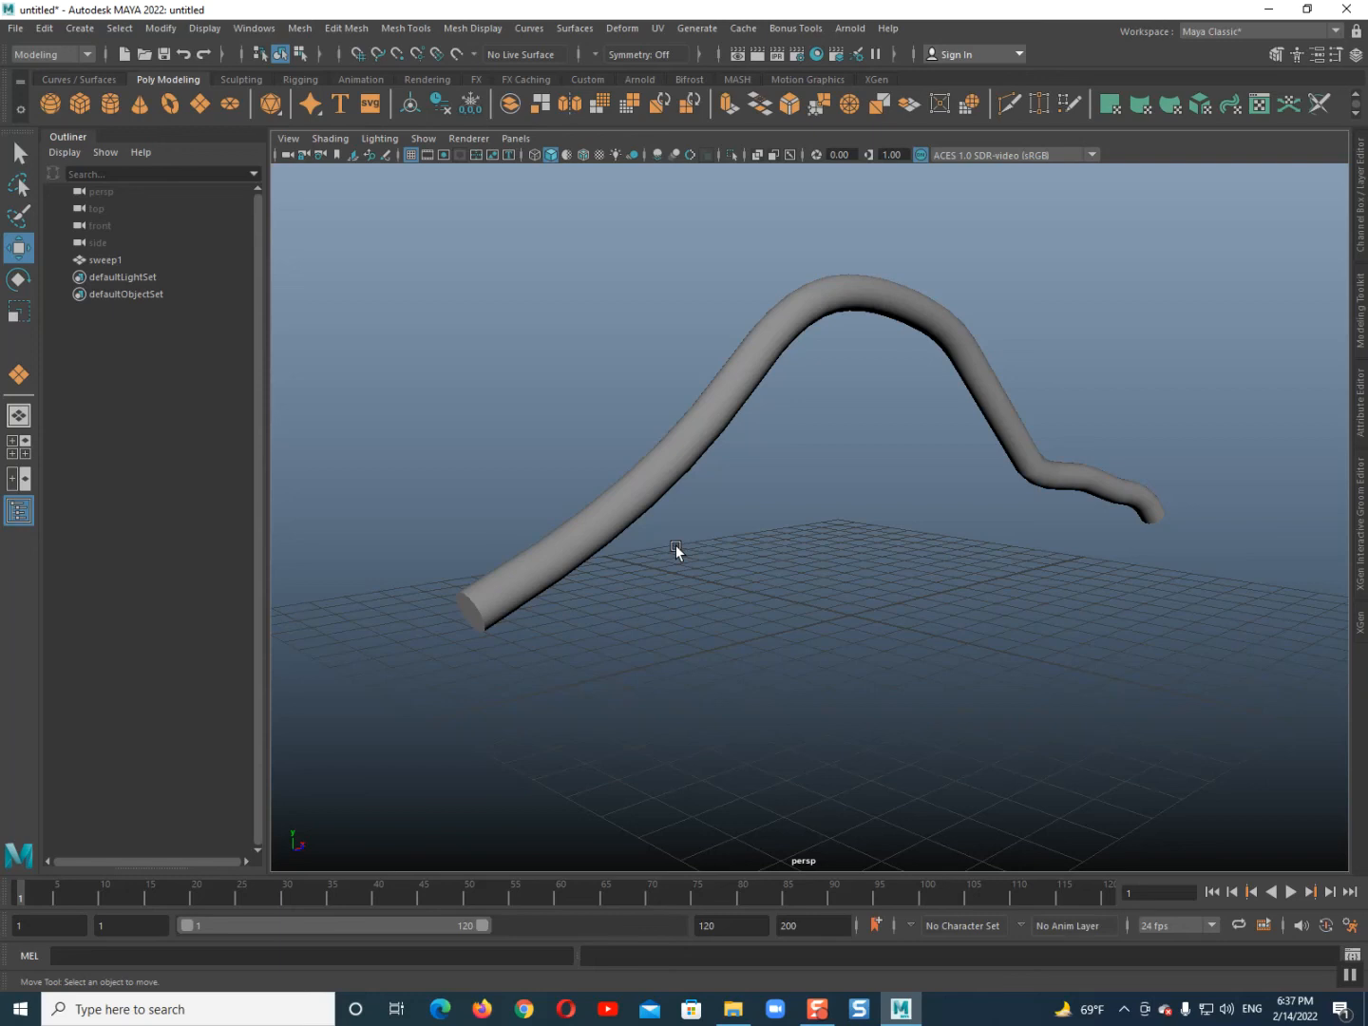
Rename the sweep1 mesh to pipe and deselect it.
{"action": "left_click", "coordinate": [608, 499]}
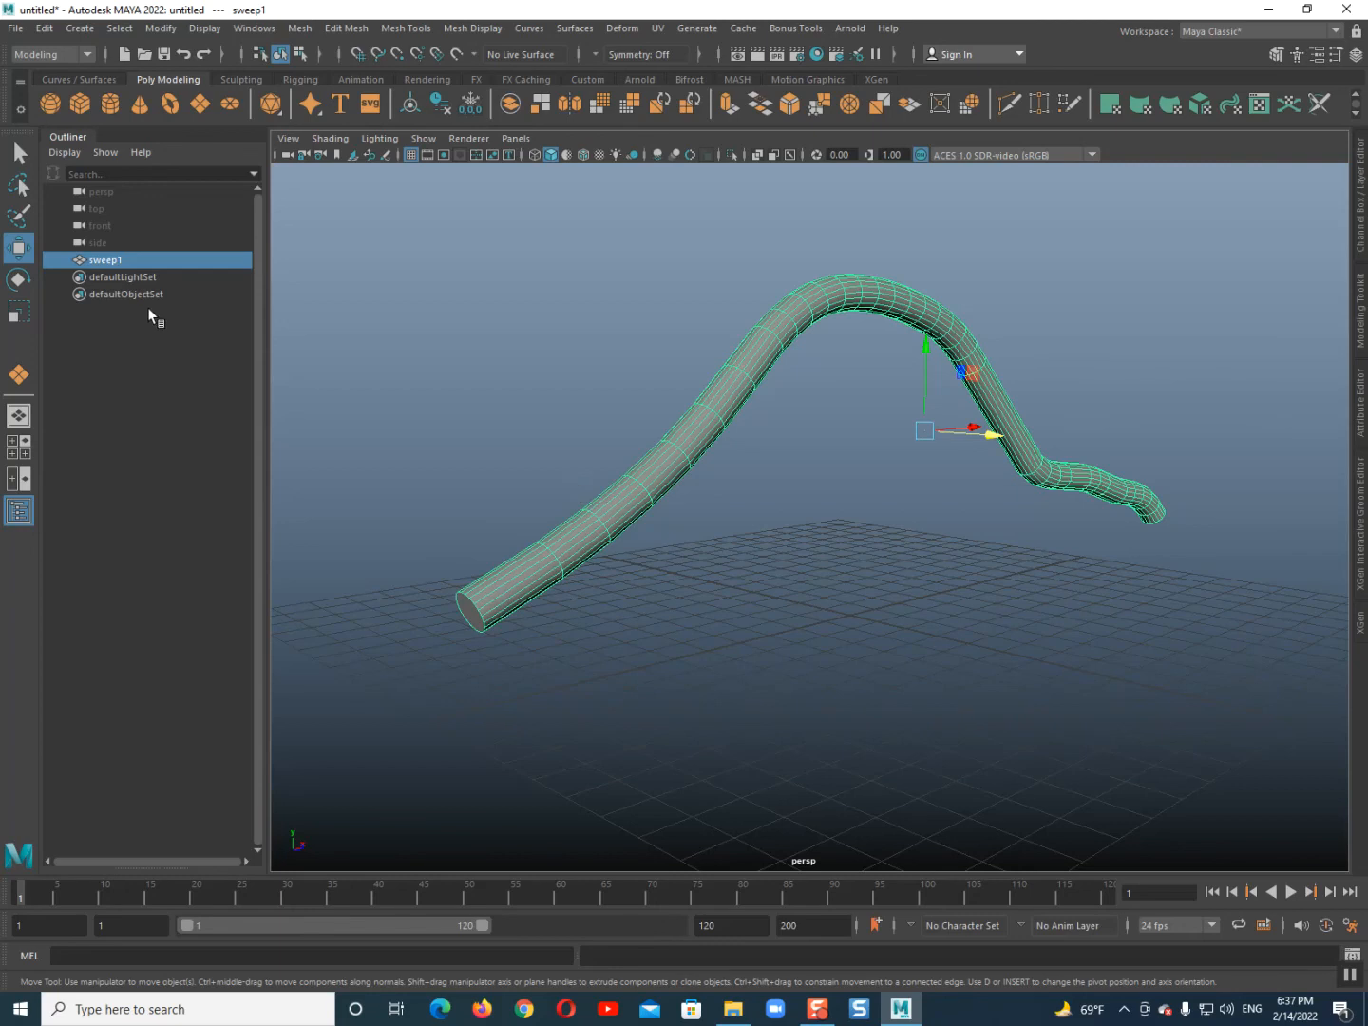
{"action": "double_click", "coordinate": [114, 262]}
{"action": "left_click_drag", "start_coordinate": [137, 262], "coordinate": [80, 251]}
{"action": "type", "text": "pip"}
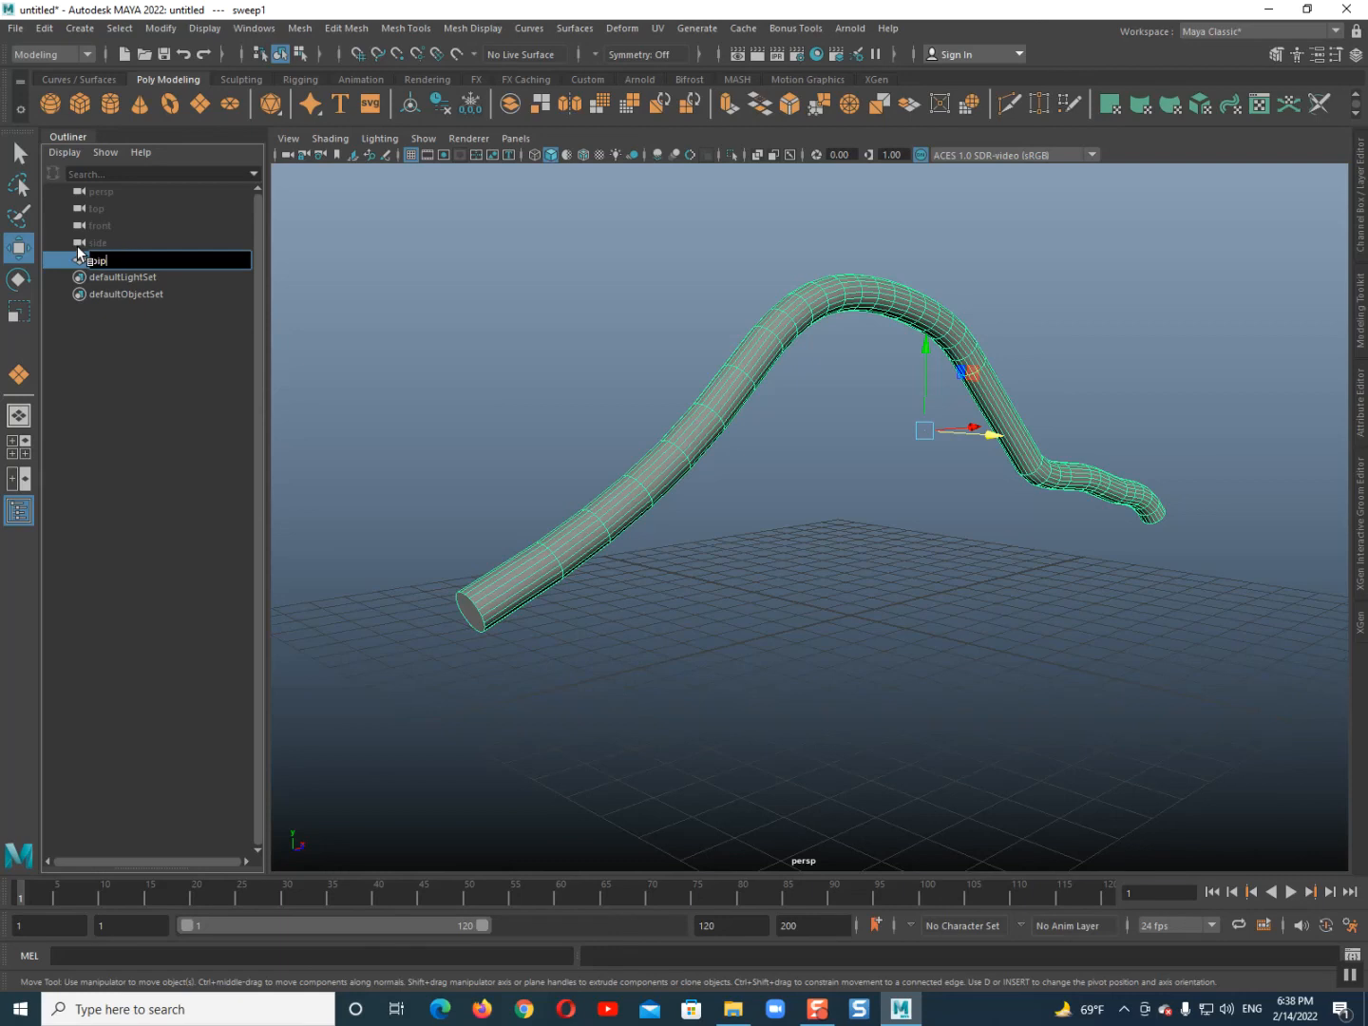
{"action": "type", "text": "e"}
{"action": "key", "text": "Return"}
{"action": "left_click", "coordinate": [107, 380]}
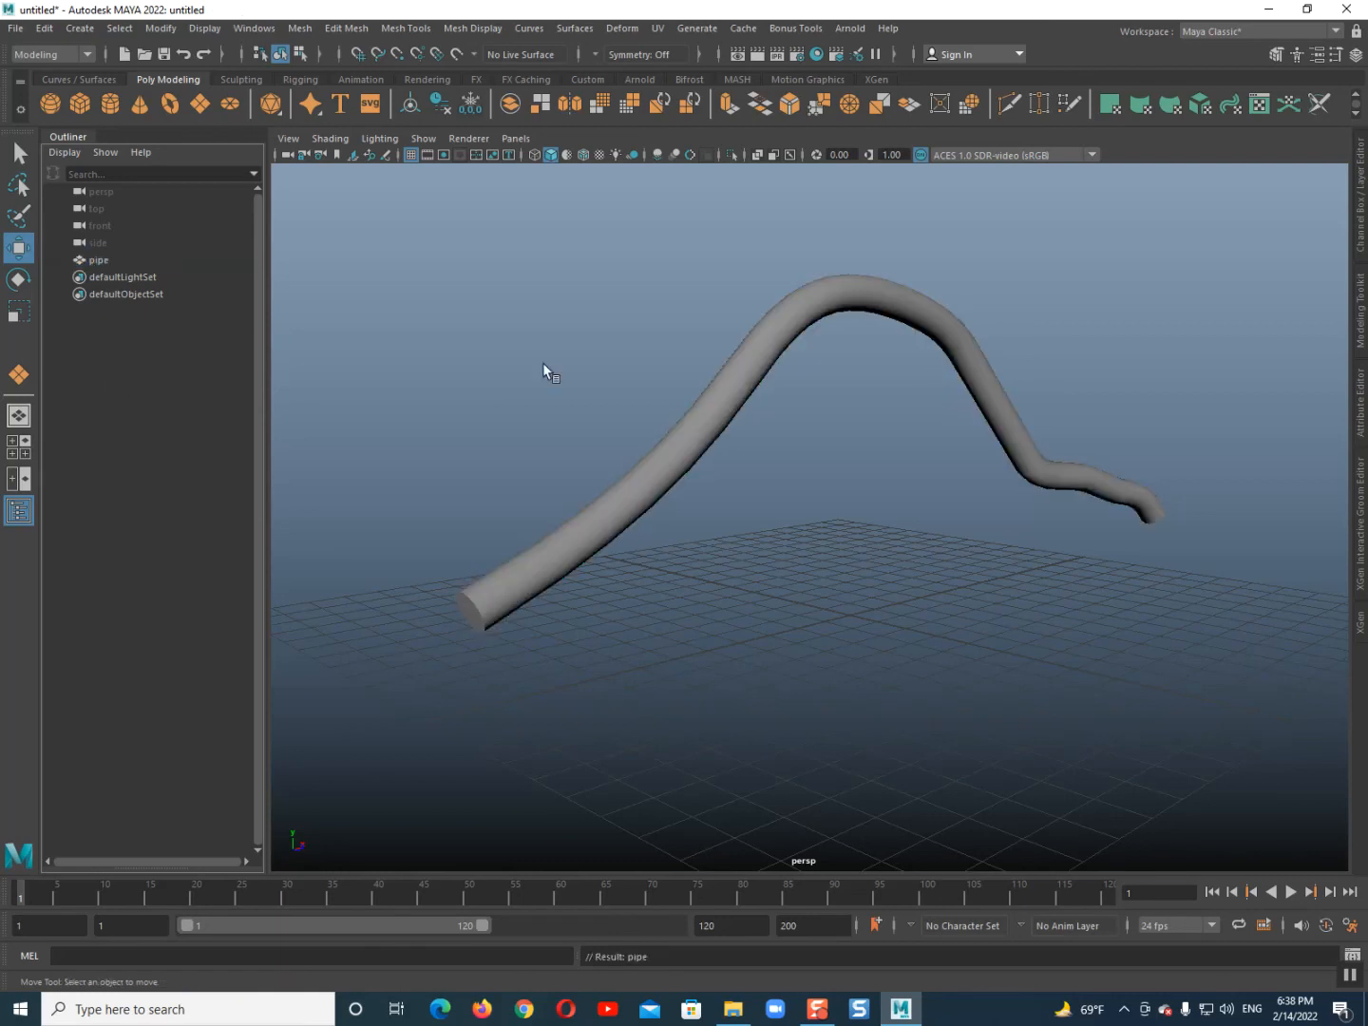
Assign a Phong E material to the pipe.
{"action": "left_click", "coordinate": [728, 411]}
{"action": "right_click", "coordinate": [727, 411]}
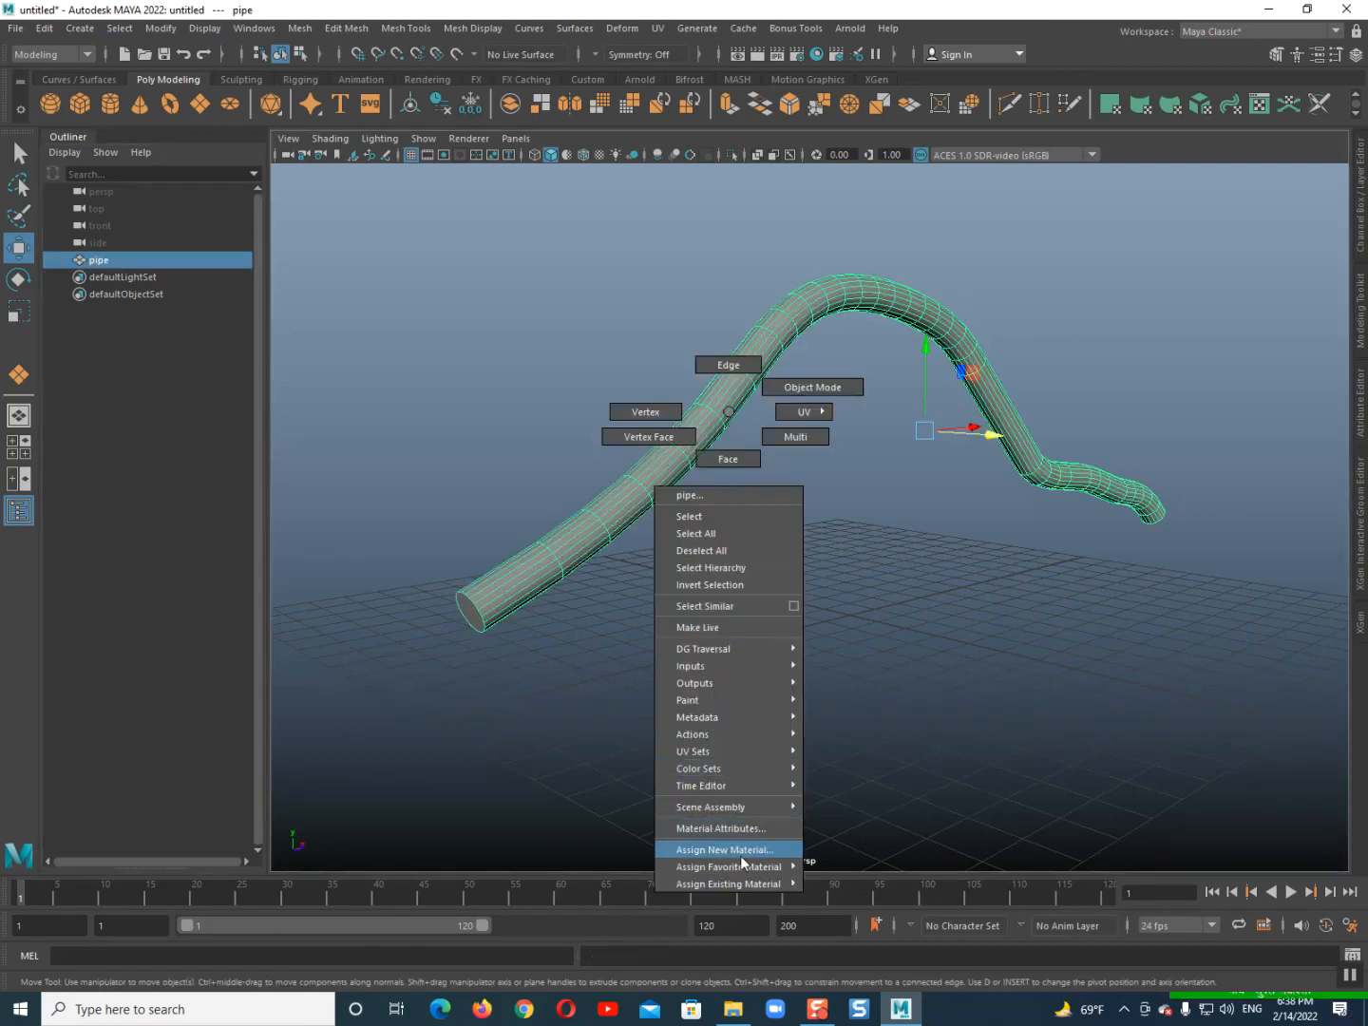
{"action": "mouse_move", "coordinate": [750, 866]}
{"action": "left_click", "coordinate": [873, 937]}
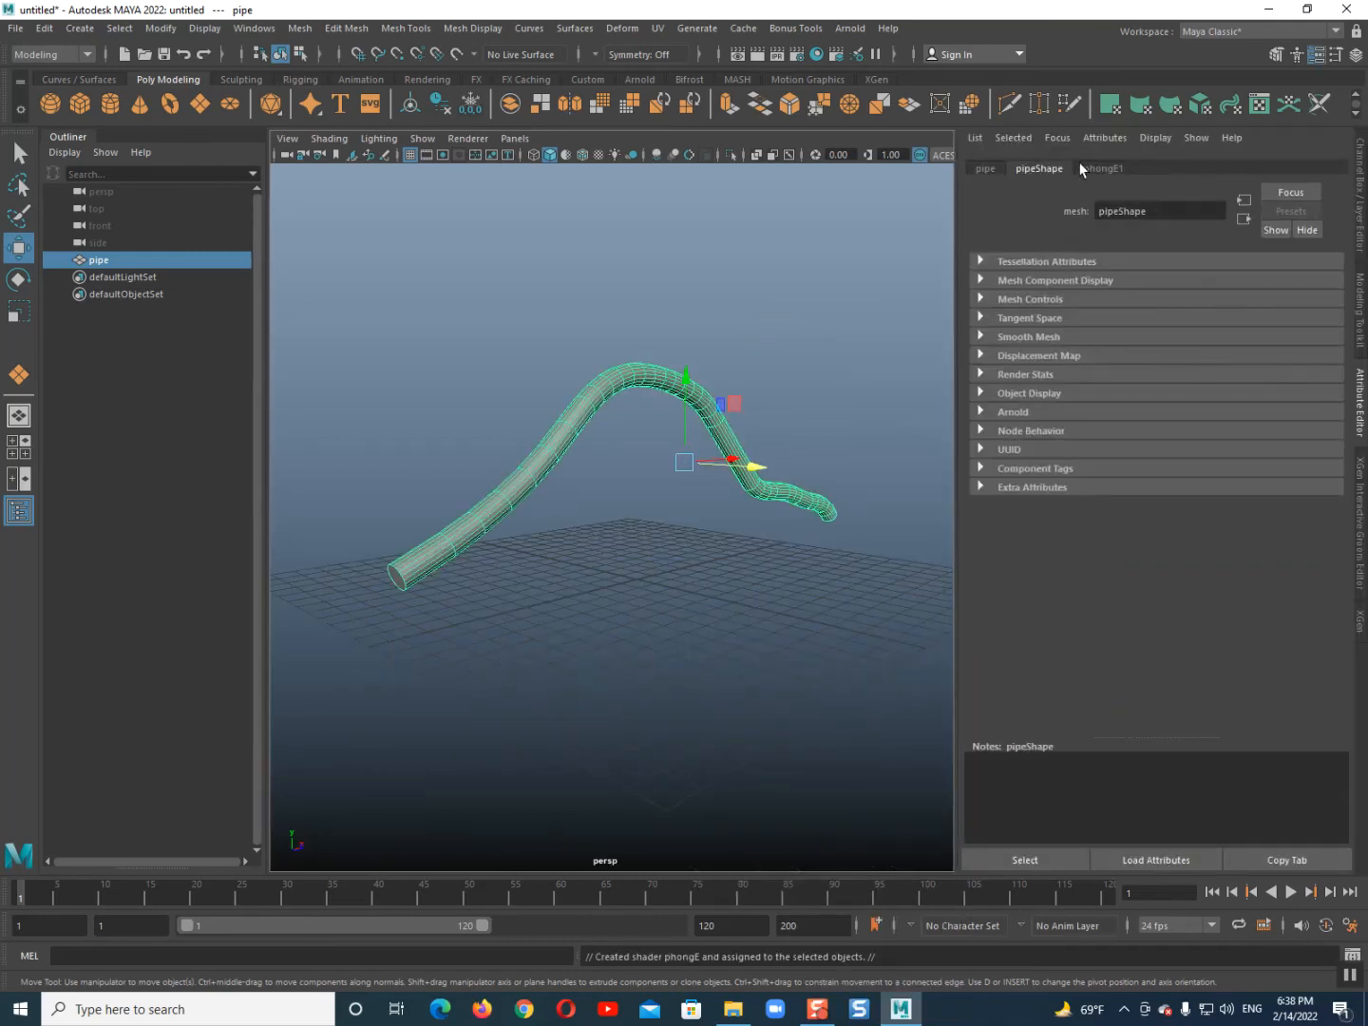
Set the phongE1 material's color to brown, about H 20.658, S 0.569, V 0.358, and deselect the pipe.
{"action": "left_click", "coordinate": [1101, 169]}
{"action": "left_click", "coordinate": [1130, 360]}
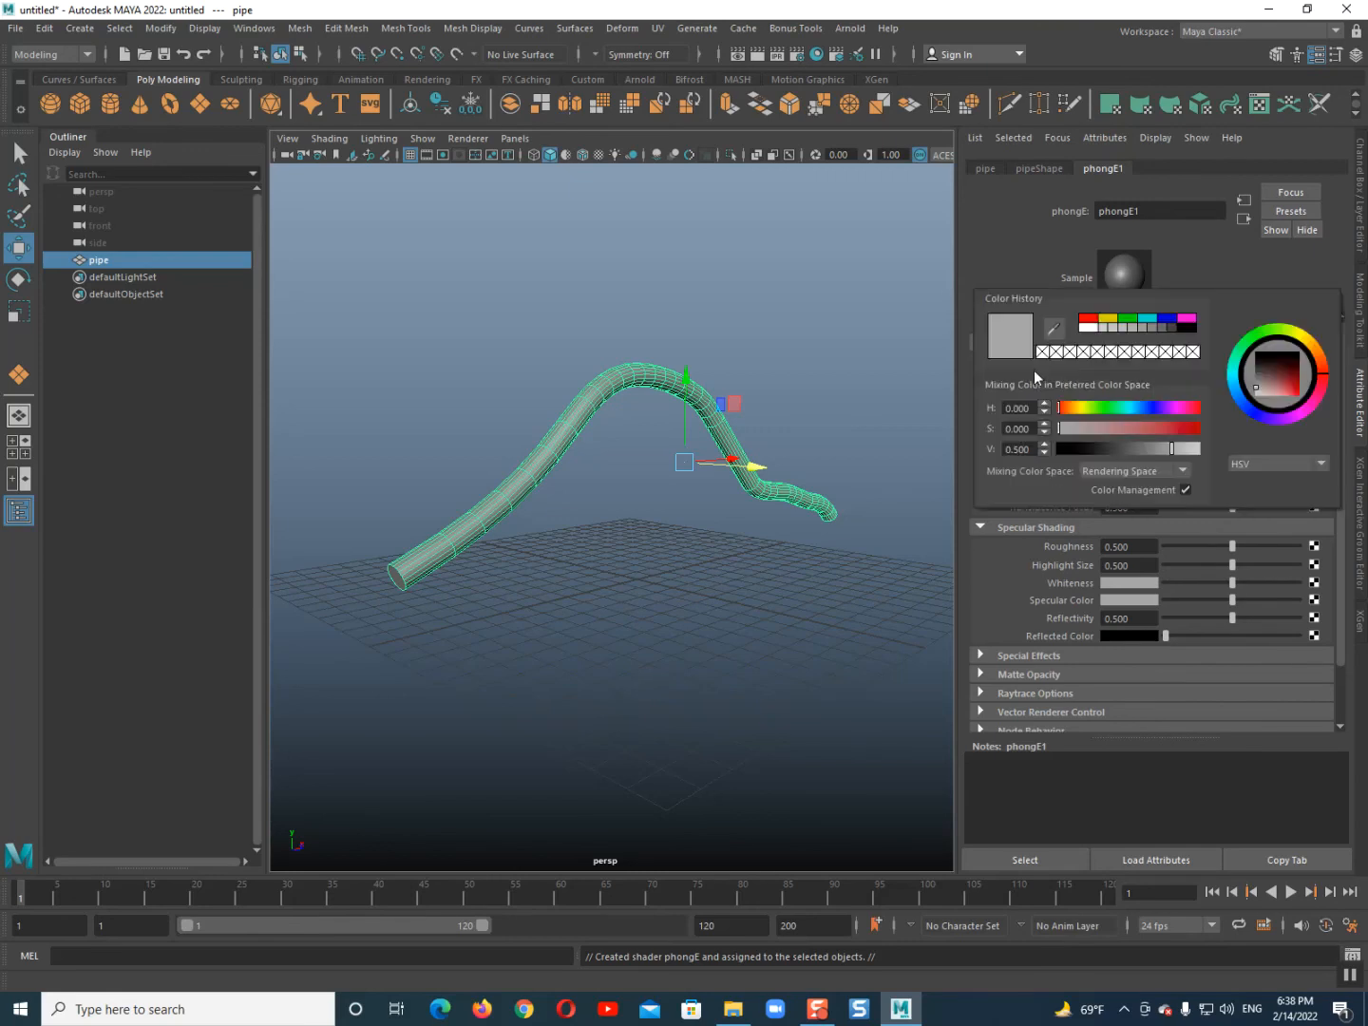
{"action": "left_click", "coordinate": [1273, 380]}
{"action": "left_click", "coordinate": [1316, 361]}
{"action": "left_click_drag", "start_coordinate": [1285, 378], "coordinate": [1280, 384]}
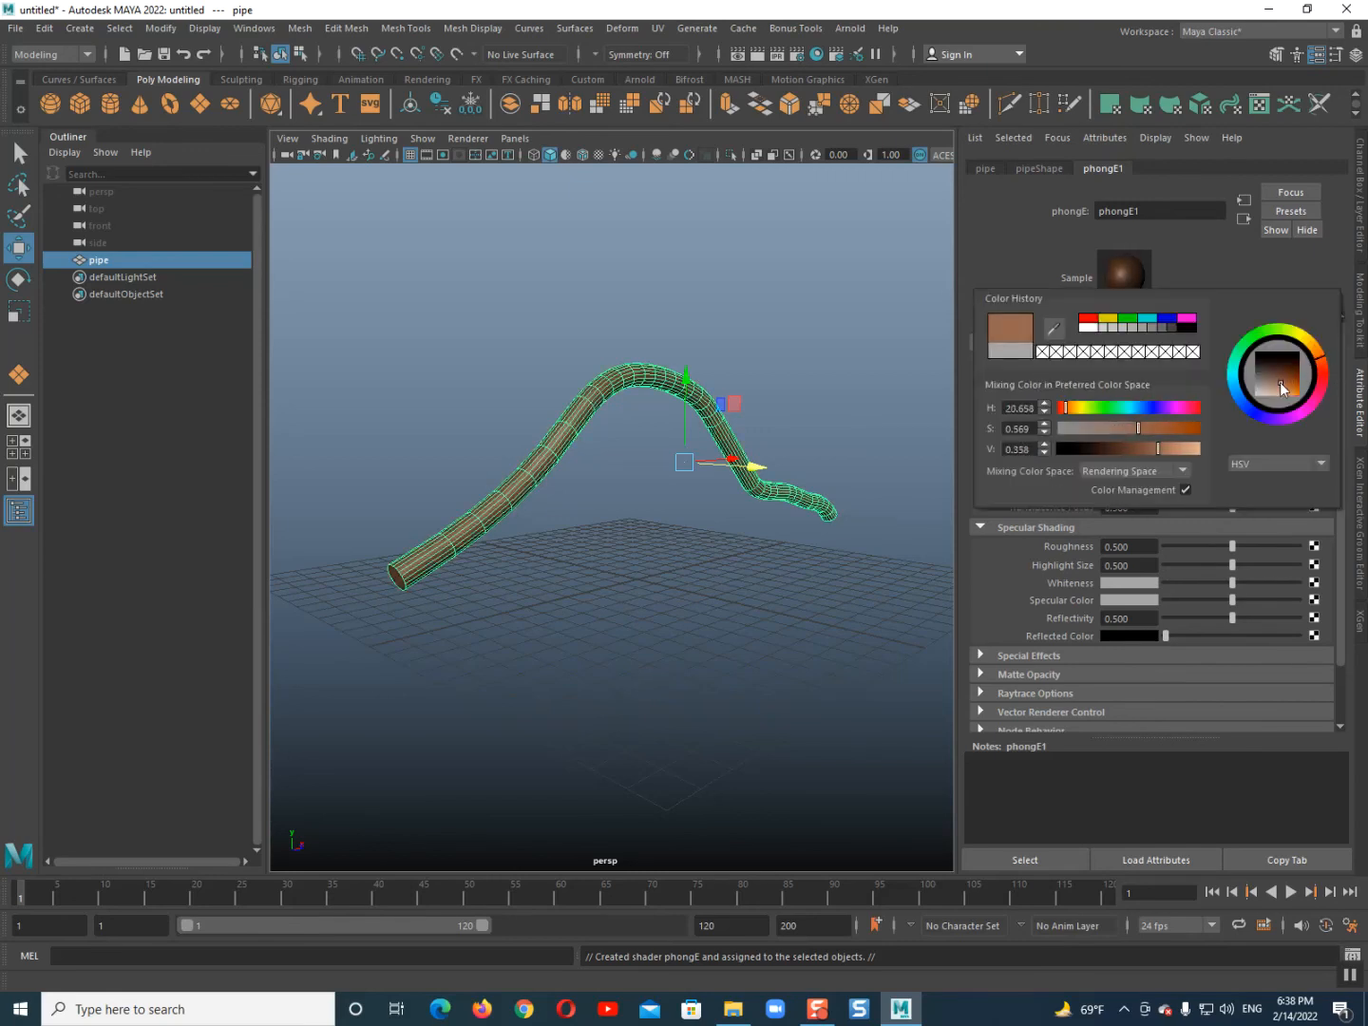
{"action": "left_click", "coordinate": [799, 570]}
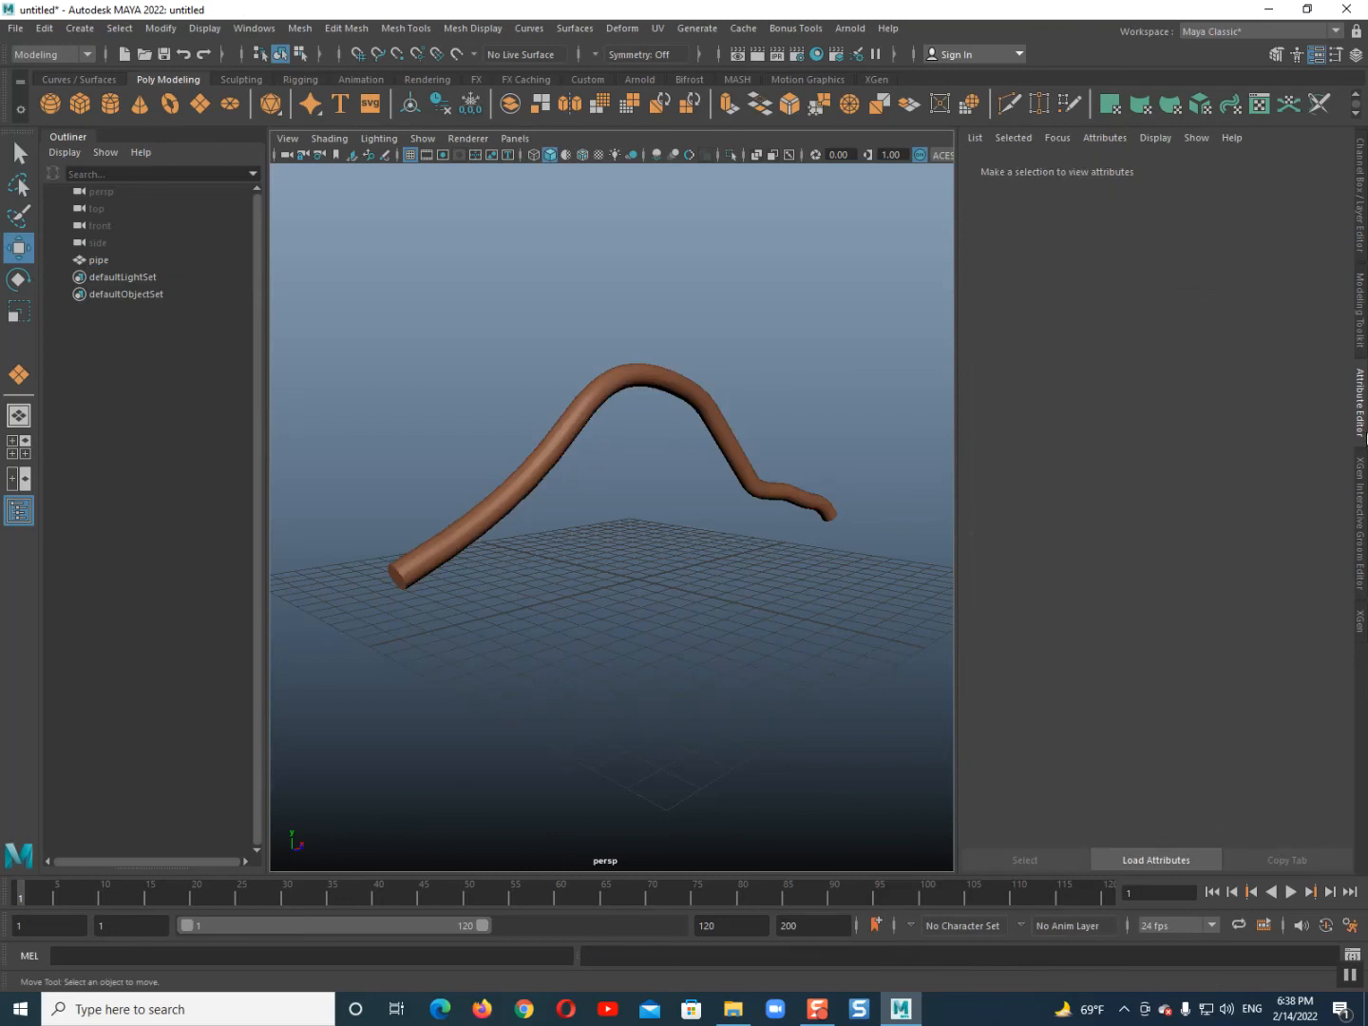
Hide the Attribute Editor and the Outliner and review the brown pipe in the enlarged view.
{"action": "key", "text": "ctrl+a"}
{"action": "left_click", "coordinate": [18, 511]}
{"action": "left_click_drag", "start_coordinate": [612, 526], "coordinate": [559, 513], "text": "alt"}
{"action": "left_click", "coordinate": [80, 28]}
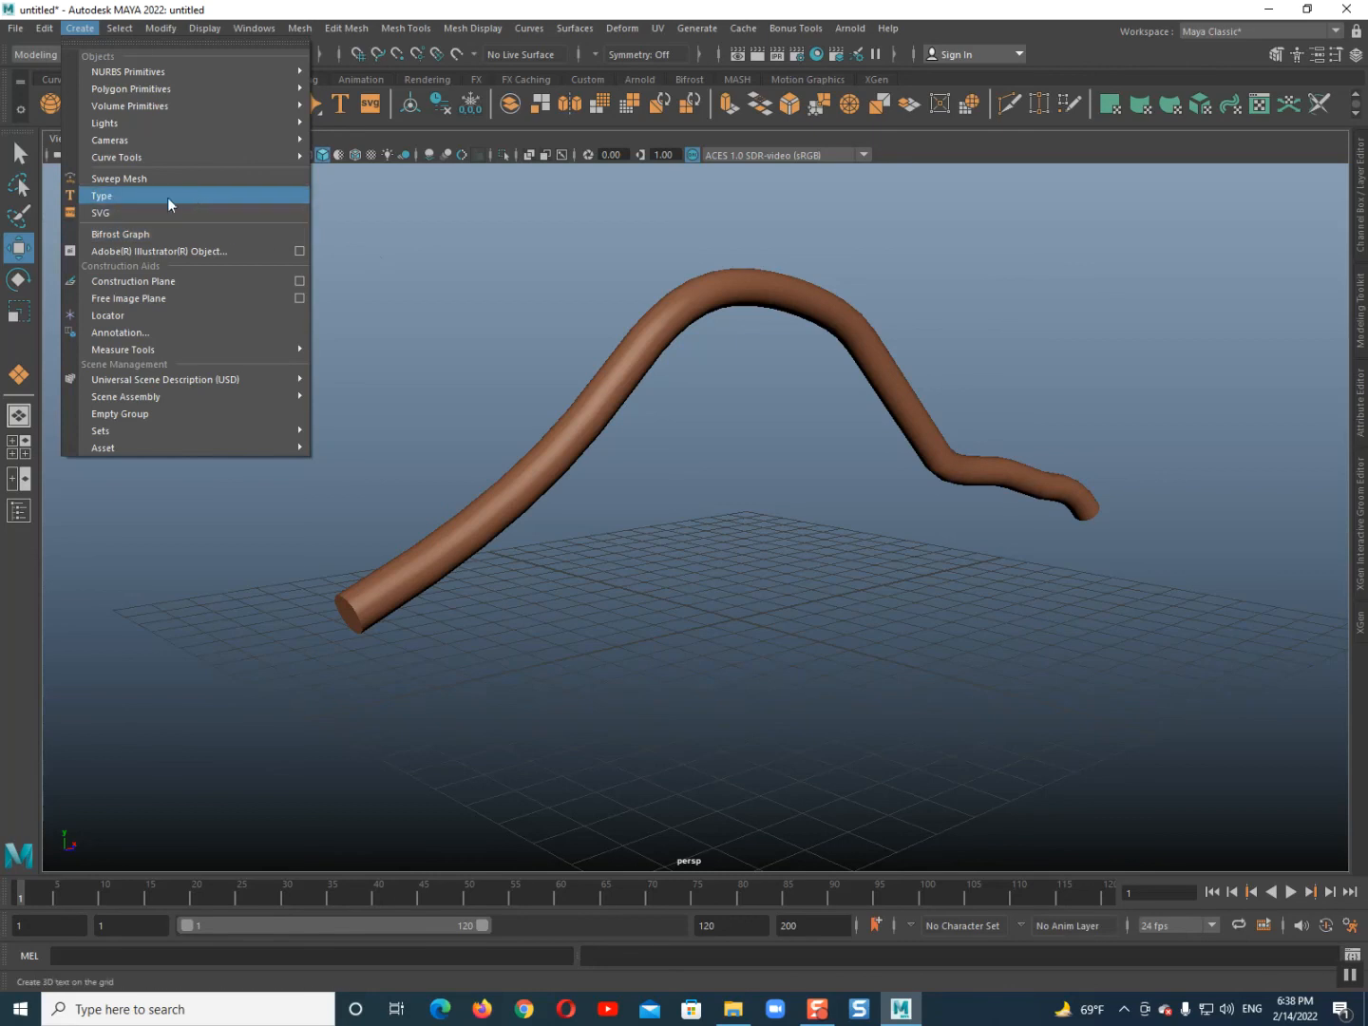
{"action": "left_click", "coordinate": [416, 210]}
{"action": "left_click_drag", "start_coordinate": [513, 331], "coordinate": [524, 353], "text": "alt"}
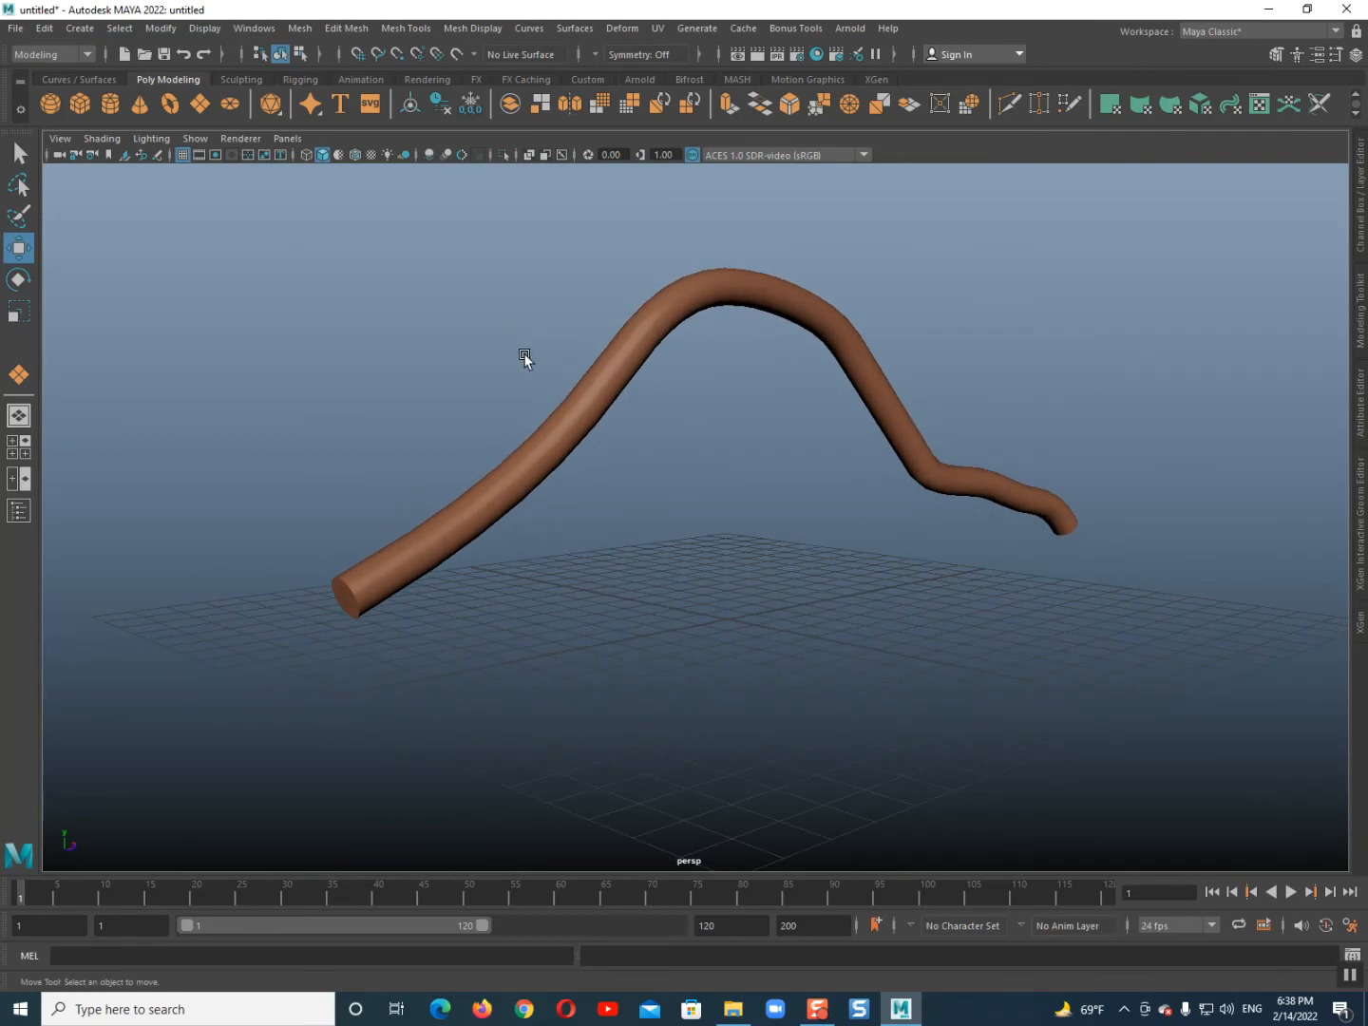